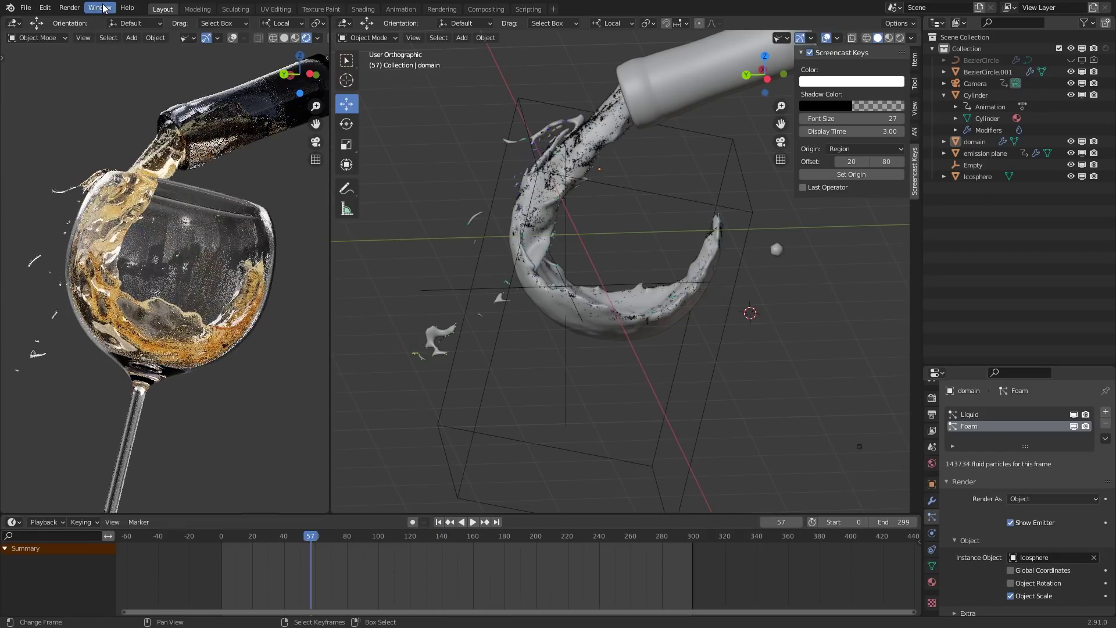
- Switch the main viewport to rendered shading and hide its overlays
{"action": "scroll", "coordinate": [581, 262], "scroll_direction": "up", "scroll_amount": 3}
{"action": "left_click", "coordinate": [900, 38]}
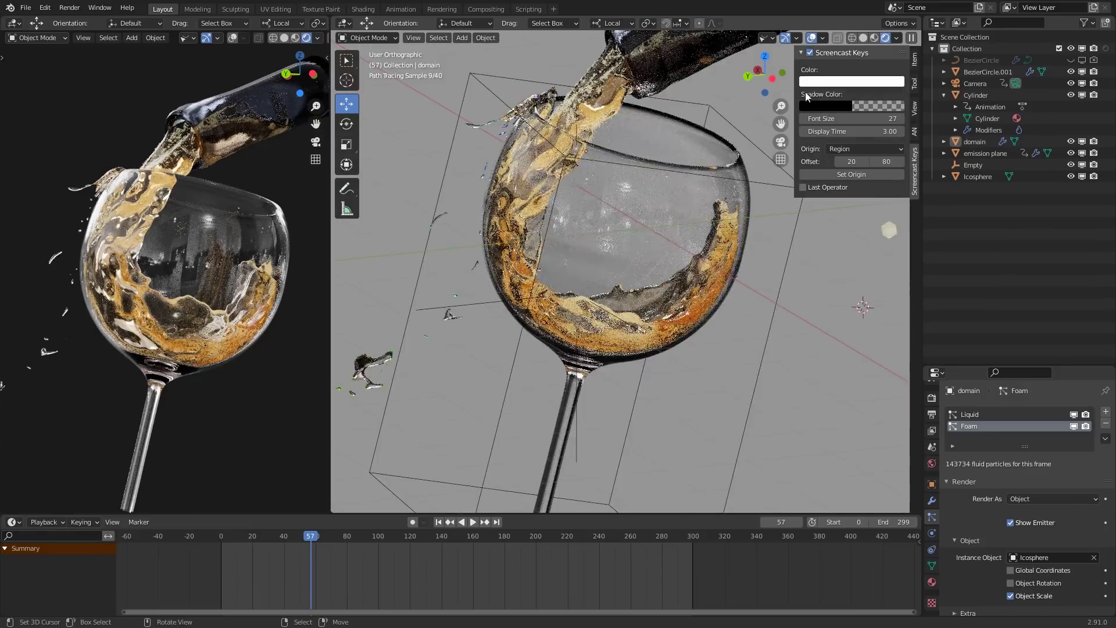
{"action": "left_click", "coordinate": [812, 38]}
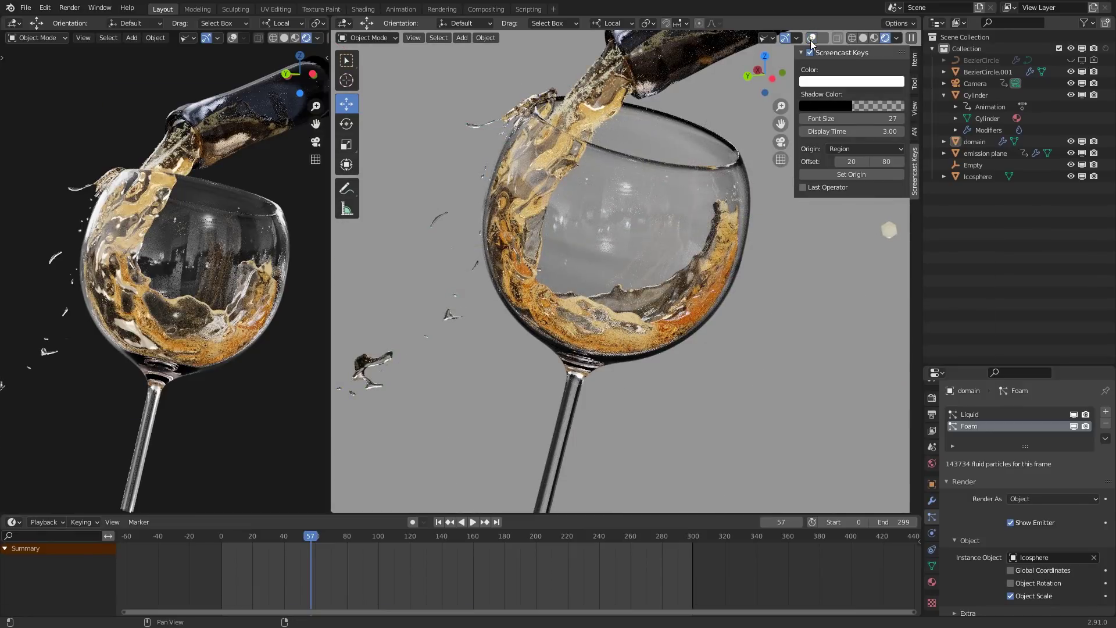
- Turn off the Foam particle system's viewport display and isolate the domain object in local view
{"action": "left_click", "coordinate": [1074, 426]}
{"action": "key", "text": "KP_Divide"}
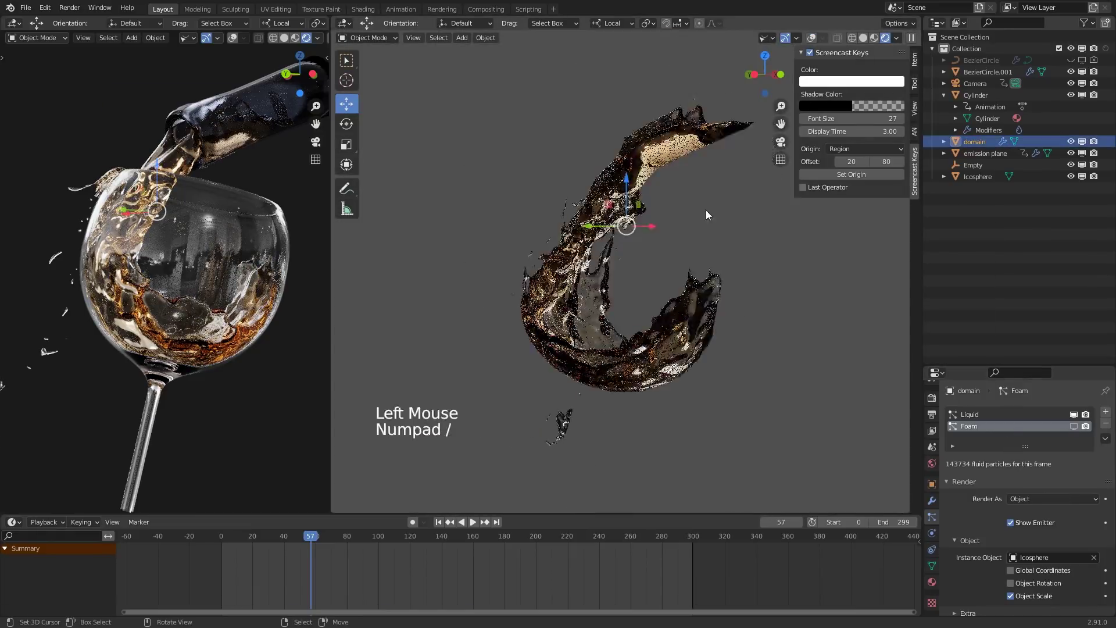
{"action": "mouse_move", "coordinate": [708, 215]}
{"action": "middle_mouse_down"}
{"action": "mouse_move", "coordinate": [793, 322]}
{"action": "mouse_move", "coordinate": [665, 287]}
{"action": "middle_mouse_up"}
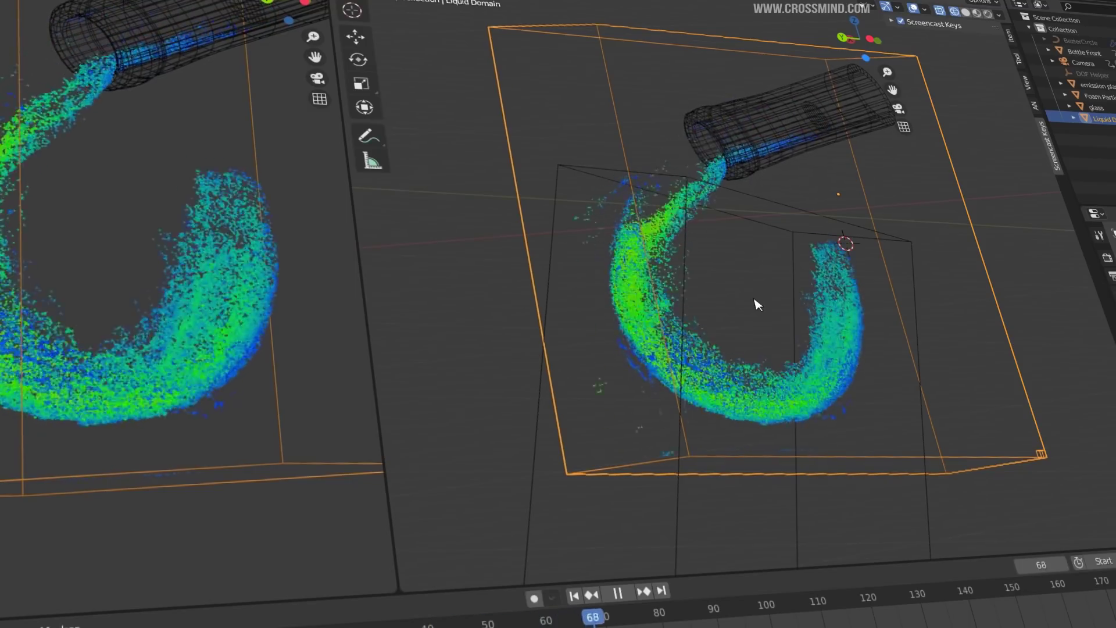
- Play and pause the liquid particle simulation to examine the pour from the bottle, ending at frame 100
{"action": "key", "text": "shift+space"}
{"action": "key", "text": "shift+space"}
{"action": "key", "text": "shift+space"}
{"action": "key", "text": "shift+space"}
{"action": "key", "text": "shift+space"}
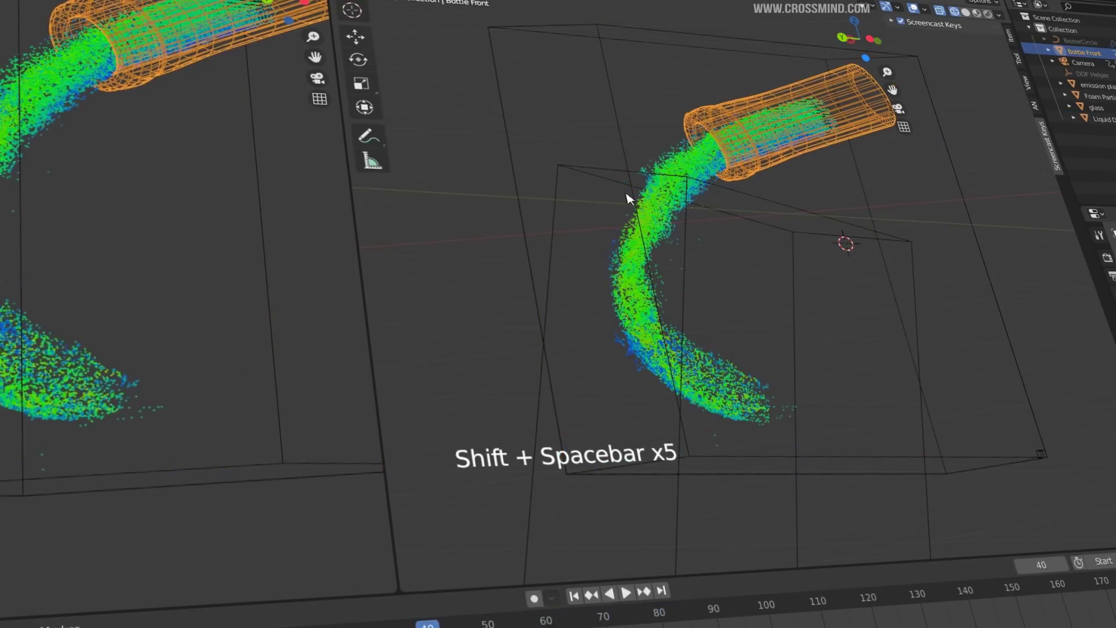
{"action": "key", "text": "shift+space"}
{"action": "key", "text": "shift+space"}
{"action": "key", "text": "shift+space"}
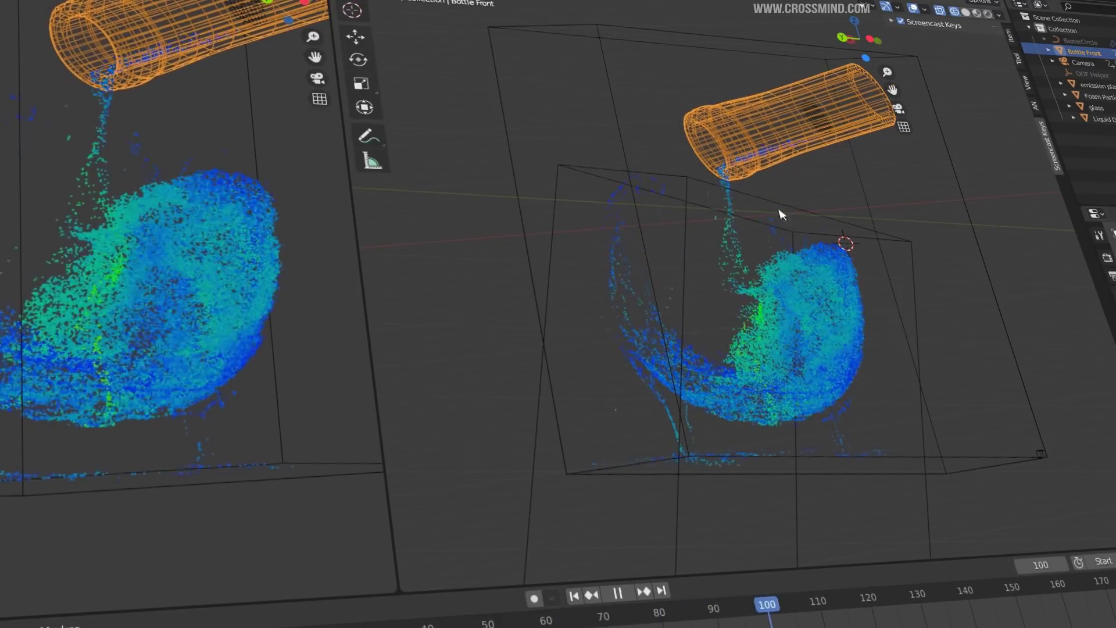
{"action": "key", "text": "shift+space"}
- Select the Liquid Domain and disable its Mesh option in the fluid settings so only particles are drawn
{"action": "right_click", "coordinate": [1012, 353]}
{"action": "left_click", "coordinate": [1112, 425]}
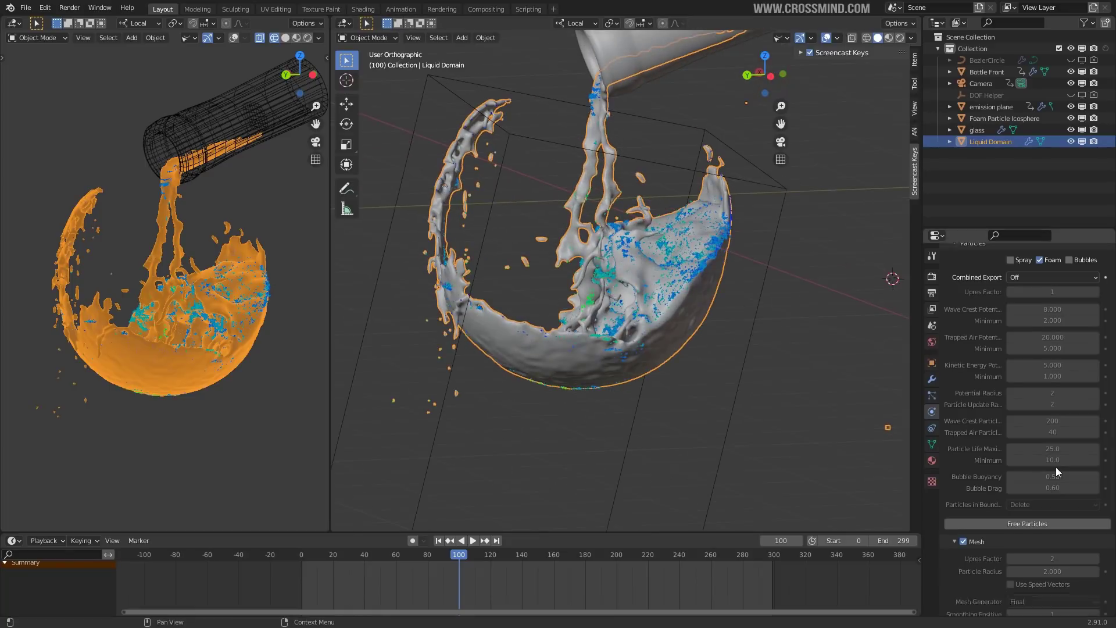
{"action": "scroll", "coordinate": [1056, 466], "scroll_direction": "up", "scroll_amount": 2}
{"action": "key", "text": "ctrl+s"}
{"action": "scroll", "coordinate": [1047, 424], "scroll_direction": "down", "scroll_amount": 6}
{"action": "left_click", "coordinate": [963, 401]}
{"action": "middle_click_drag", "start_coordinate": [651, 297], "coordinate": [655, 282]}
- Hide the Liquid particle system in the viewport and play on to frame 155 to examine the foam particles alone
{"action": "left_click", "coordinate": [932, 396]}
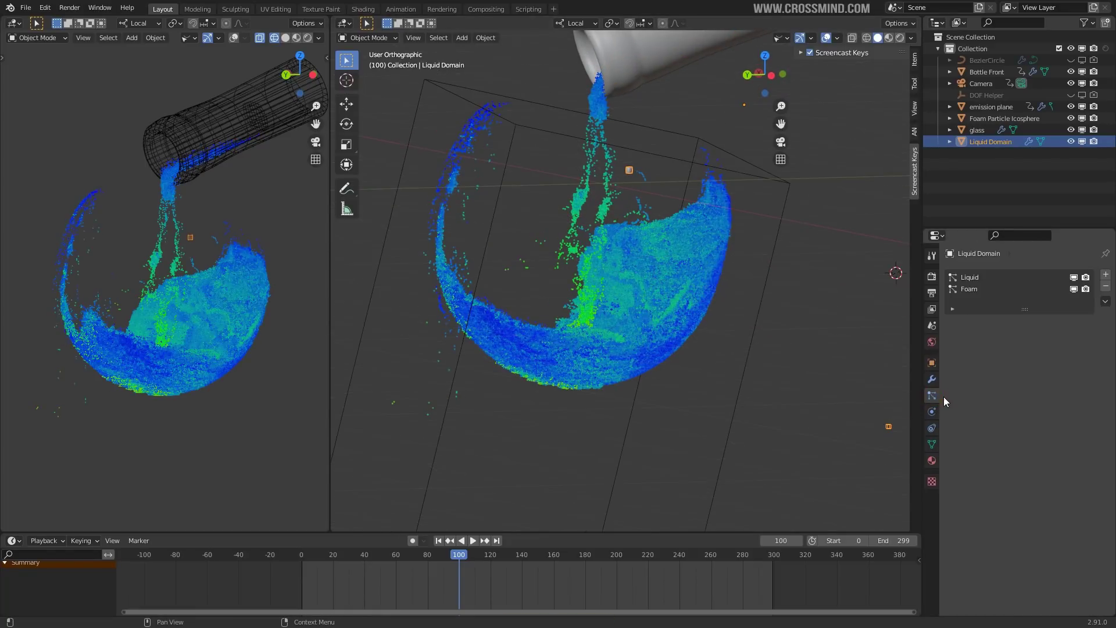
{"action": "left_click", "coordinate": [1076, 278]}
{"action": "left_click_drag", "start_coordinate": [343, 584], "coordinate": [507, 584]}
{"action": "key", "text": "space"}
{"action": "middle_click_drag", "start_coordinate": [605, 331], "coordinate": [573, 283]}
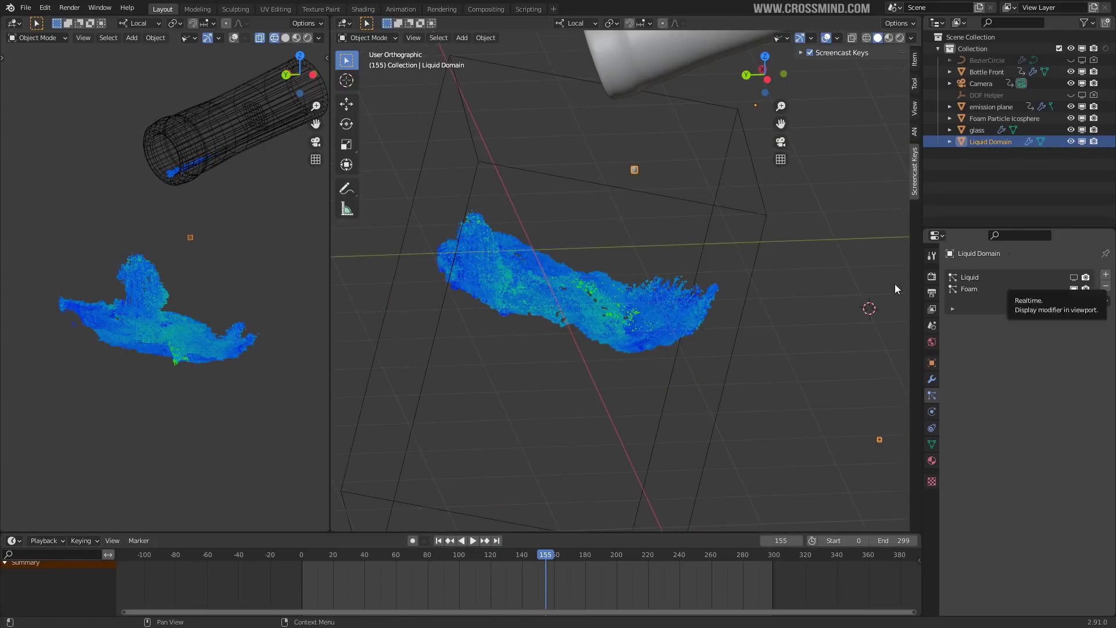
{"action": "middle_click_drag", "start_coordinate": [820, 378], "coordinate": [817, 356]}
- Review the domain's particle settings, go to frame 164 and show the Liquid particle system in the viewport again
{"action": "left_click", "coordinate": [932, 412]}
{"action": "scroll", "coordinate": [996, 455], "scroll_direction": "down", "scroll_amount": 2}
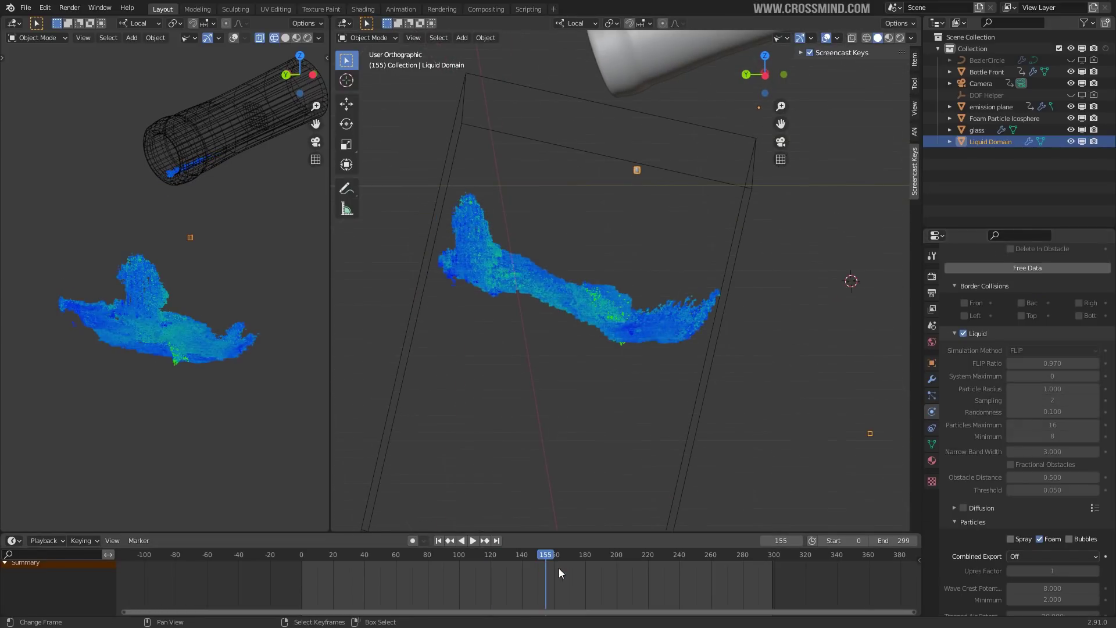
{"action": "left_click", "coordinate": [559, 573]}
{"action": "middle_click_drag", "start_coordinate": [705, 358], "coordinate": [750, 326]}
{"action": "left_click", "coordinate": [932, 395]}
{"action": "left_click", "coordinate": [1074, 277]}
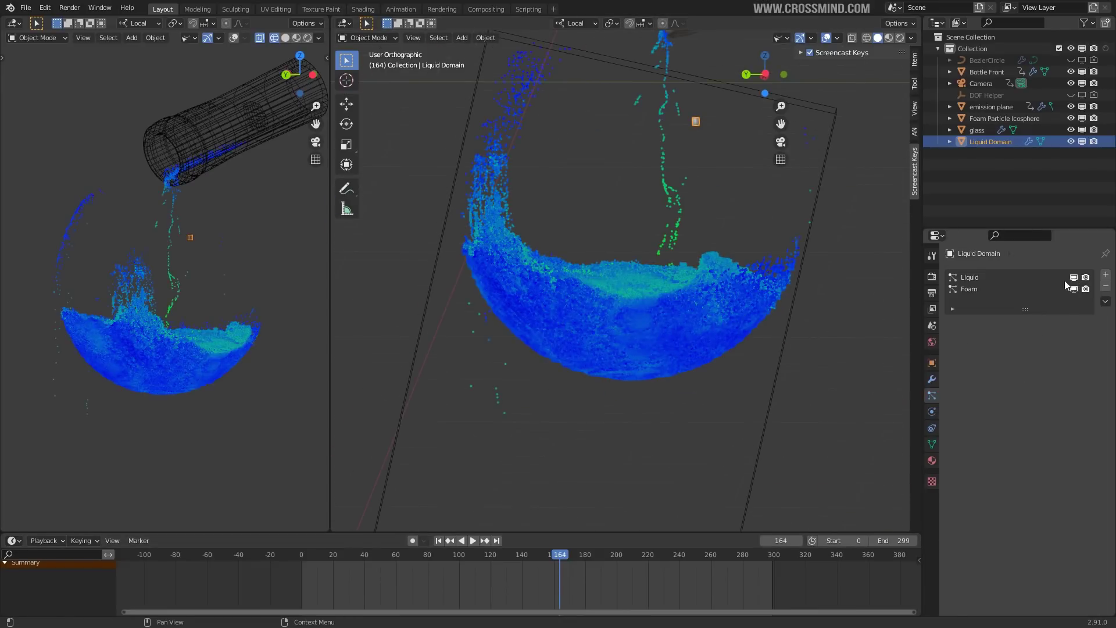
{"action": "left_click", "coordinate": [1074, 277]}
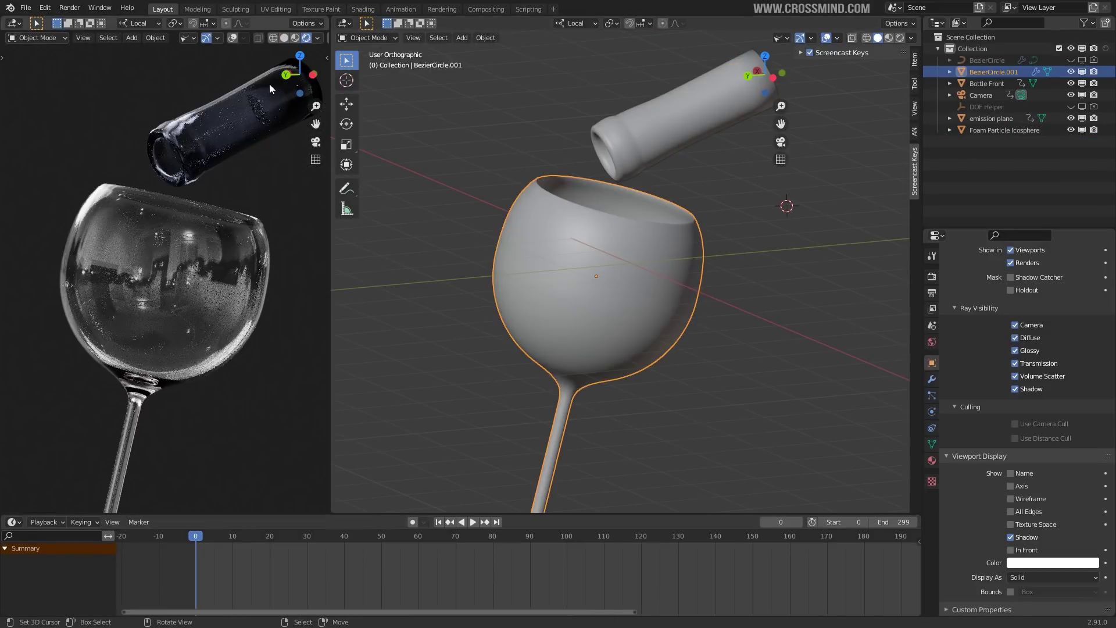
- Switch the camera viewport to wireframe shading, and unhide and select the original BezierCircle glass
{"action": "left_click", "coordinate": [273, 37]}
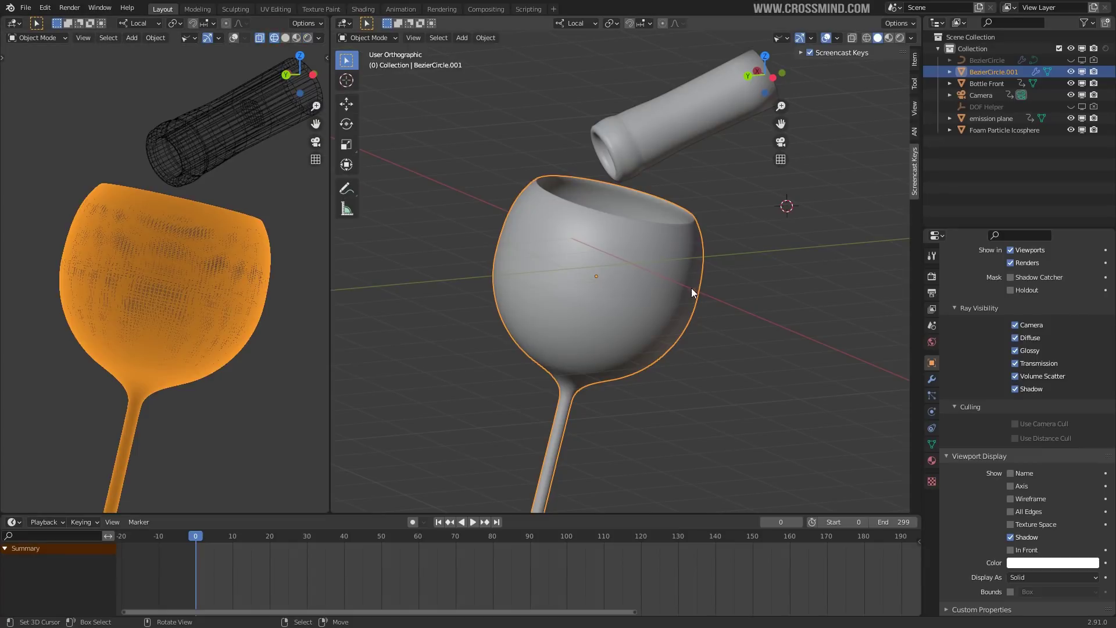
{"action": "middle_click_drag", "start_coordinate": [692, 288], "coordinate": [656, 274]}
{"action": "left_click", "coordinate": [1028, 64]}
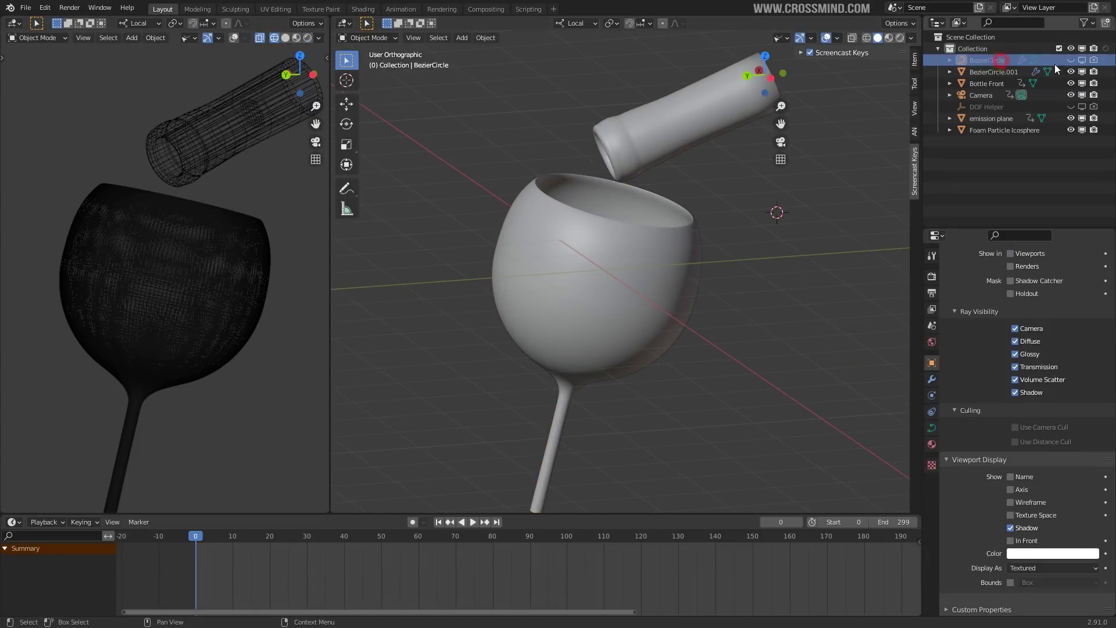
{"action": "left_click", "coordinate": [1071, 60]}
{"action": "left_click", "coordinate": [999, 60]}
{"action": "middle_click_drag", "start_coordinate": [674, 307], "coordinate": [707, 308]}
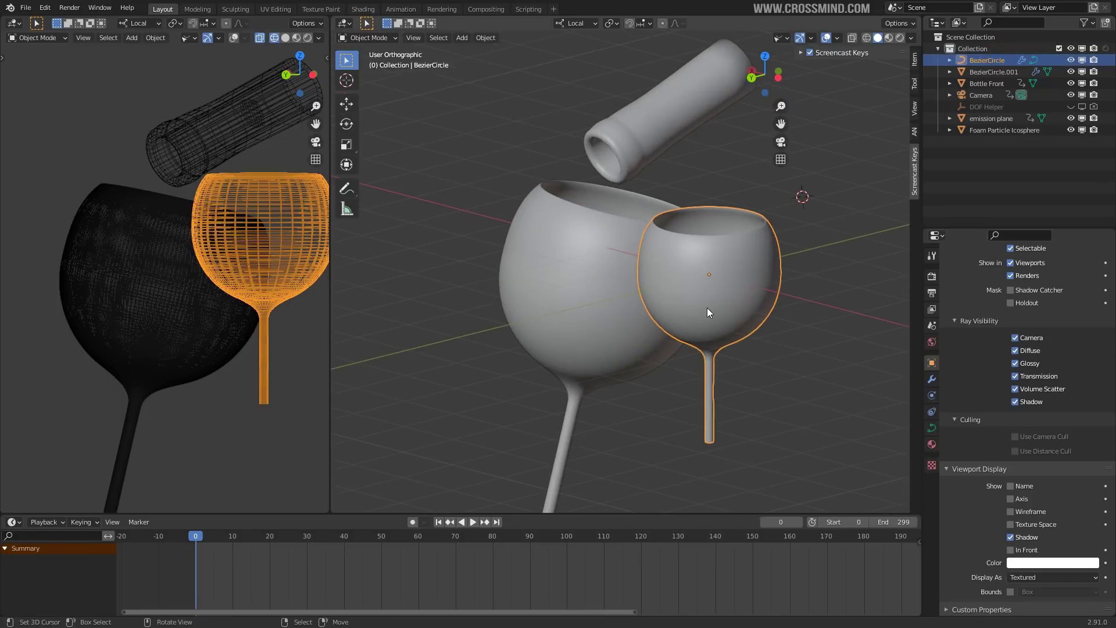
- Isolate the BezierCircle glass in local view and enter Edit Mode on its profile curve
{"action": "key", "text": "KP_Divide"}
{"action": "key", "text": "Tab"}
{"action": "middle_click_drag", "start_coordinate": [672, 237], "coordinate": [616, 221]}
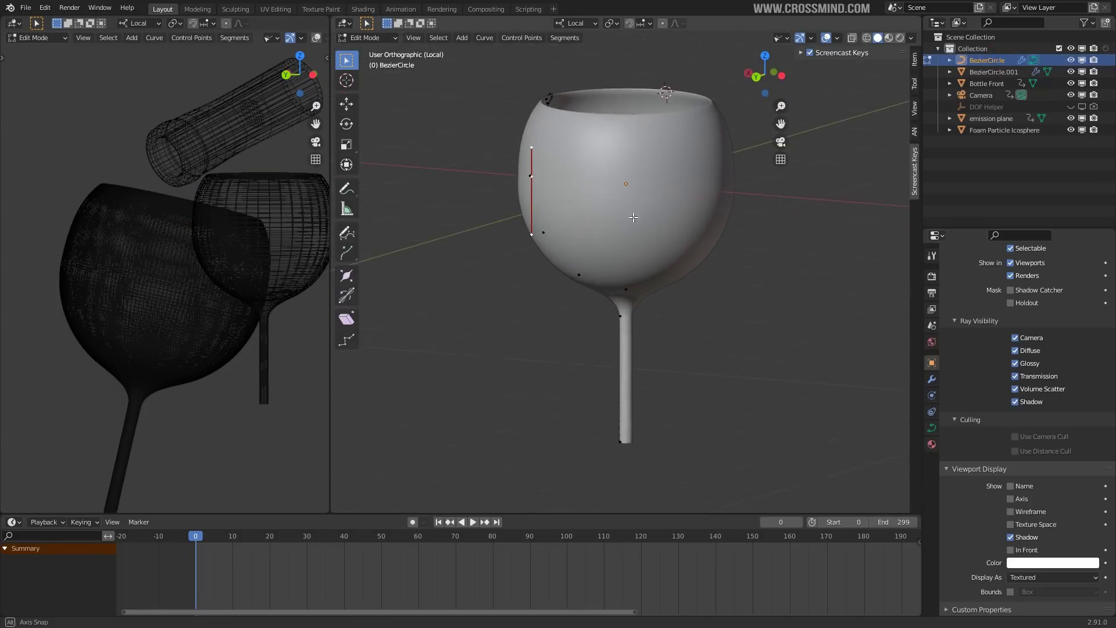
- Turn off the Screw modifier's viewport display and try moving points on the glass profile curve, cancelling each move
{"action": "left_click", "coordinate": [932, 379]}
{"action": "left_click", "coordinate": [1055, 294]}
{"action": "middle_click_drag", "start_coordinate": [479, 131], "coordinate": [492, 127]}
{"action": "key", "text": "g"}
{"action": "right_click", "coordinate": [577, 177]}
{"action": "key", "text": "g"}
{"action": "right_click", "coordinate": [633, 232]}
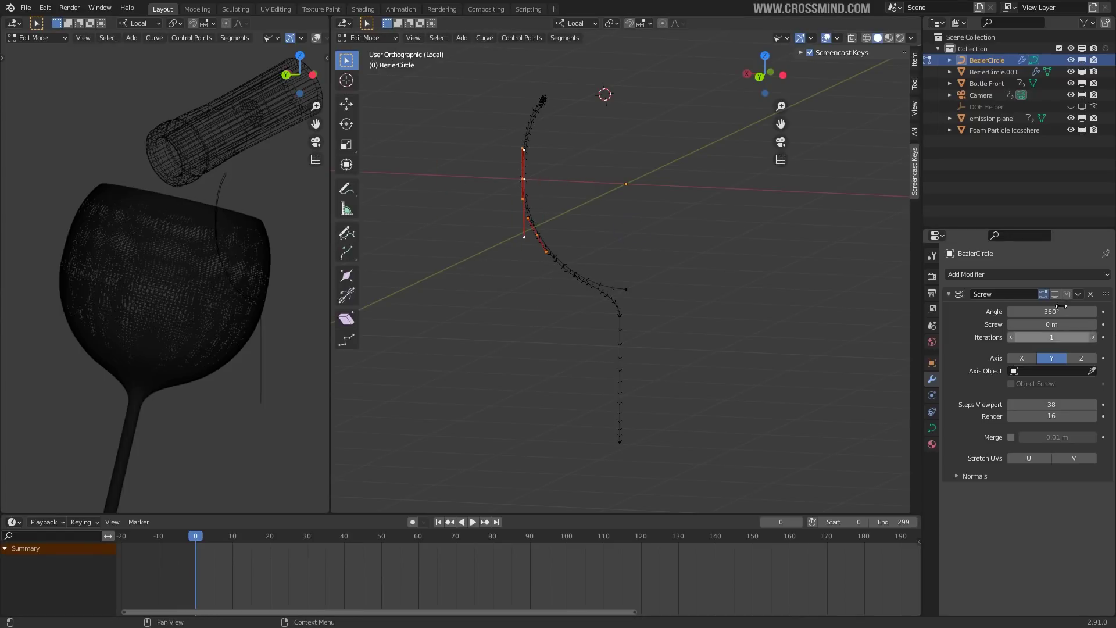
- Turn the Screw modifier's display back on and try moving the selected profile points with the revolved glass shown
{"action": "left_click_drag", "start_coordinate": [1066, 294], "coordinate": [1056, 294]}
{"action": "key", "text": "g"}
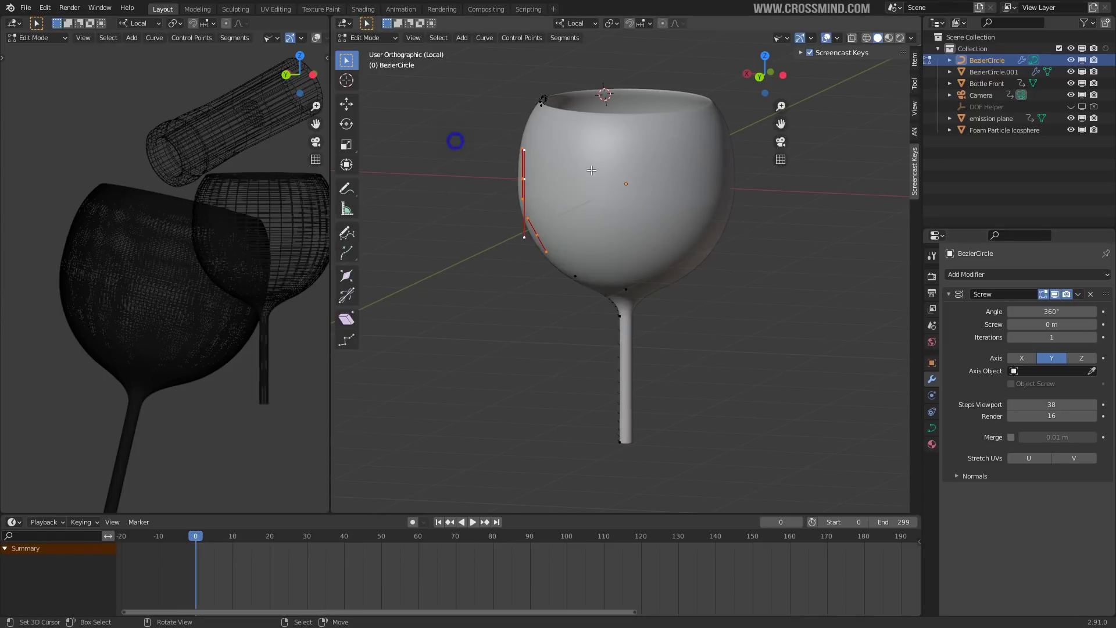
- Return to Object Mode, hide the BezierCircle glass and leave the isolated view
{"action": "key", "text": "Tab"}
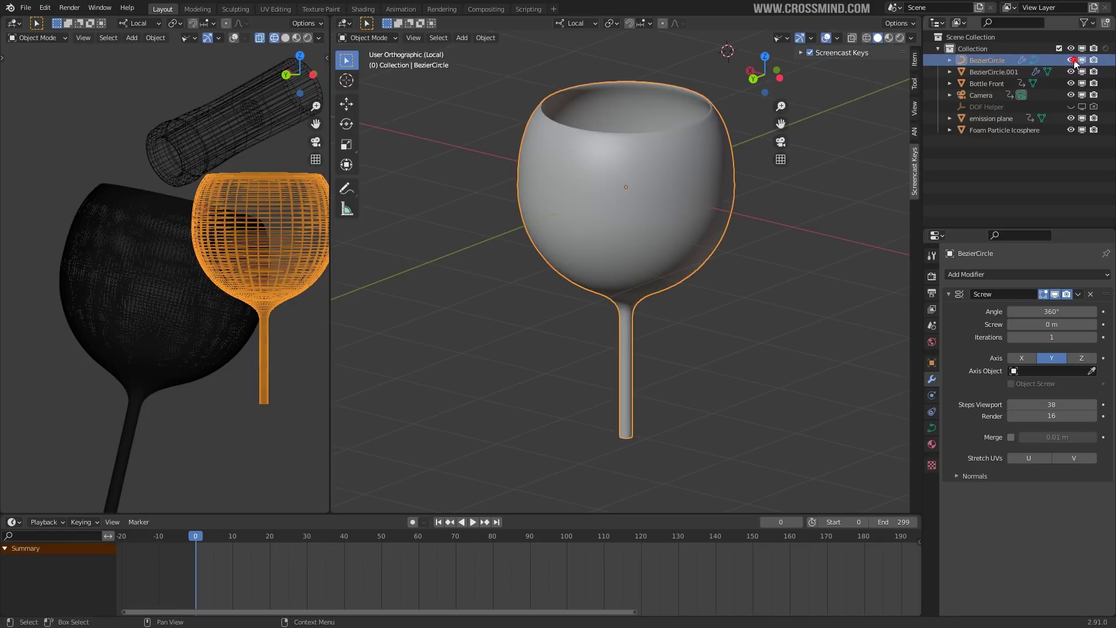
{"action": "left_click", "coordinate": [1074, 61]}
{"action": "key", "text": "KP_Divide"}
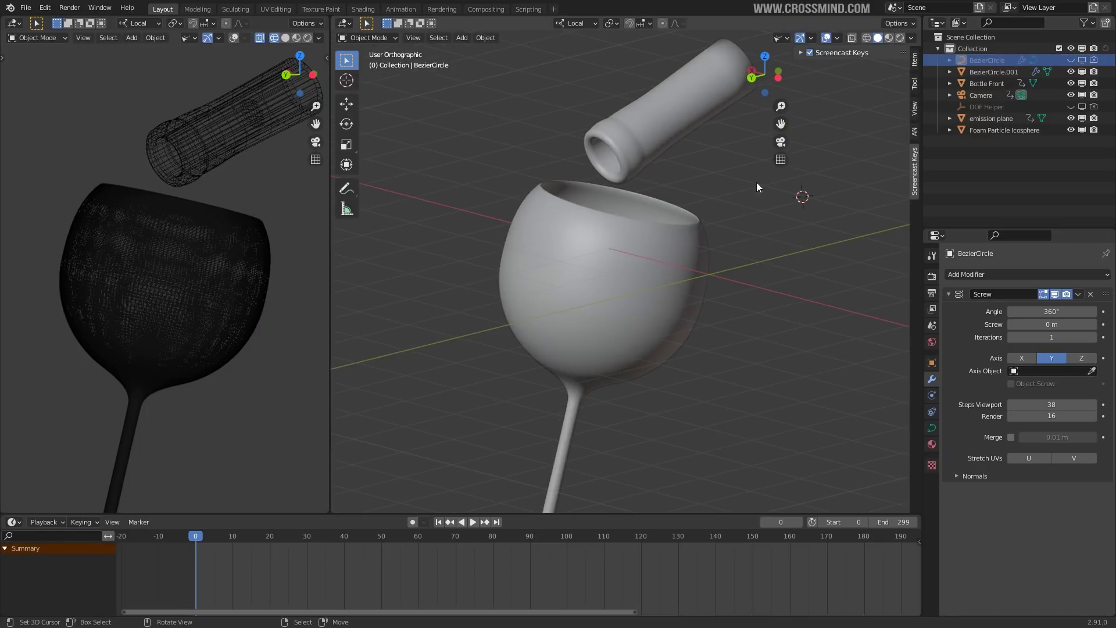
- Select the Bottle Front object and examine its shape and keyframes
{"action": "right_click", "coordinate": [702, 95]}
{"action": "middle_click_drag", "start_coordinate": [701, 130], "coordinate": [678, 125]}
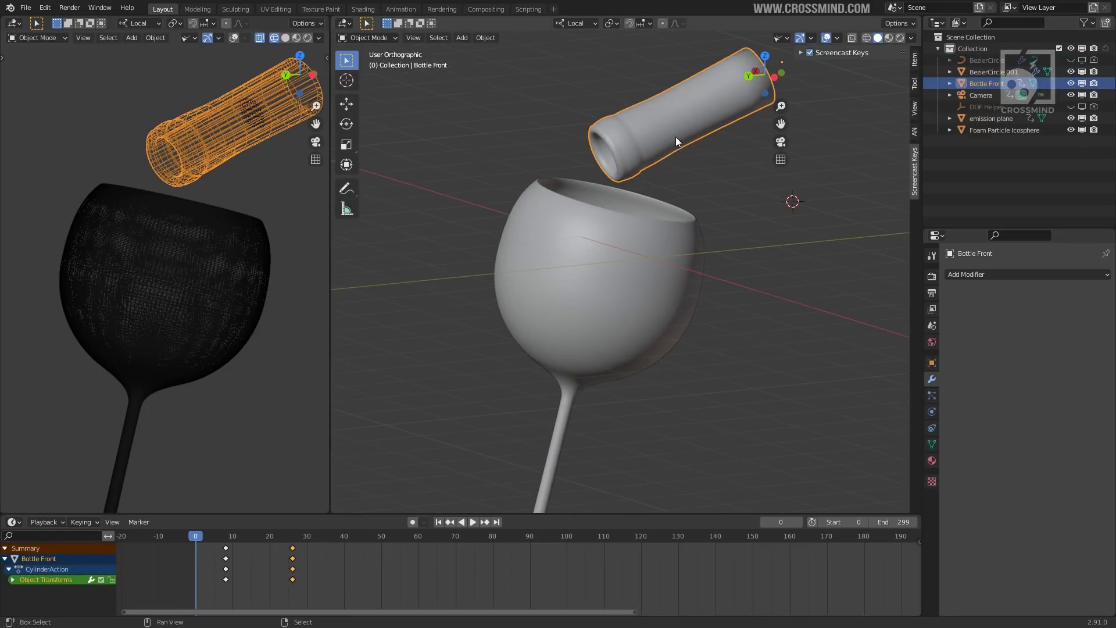
{"action": "scroll", "coordinate": [200, 190], "scroll_direction": "up", "scroll_amount": 1}
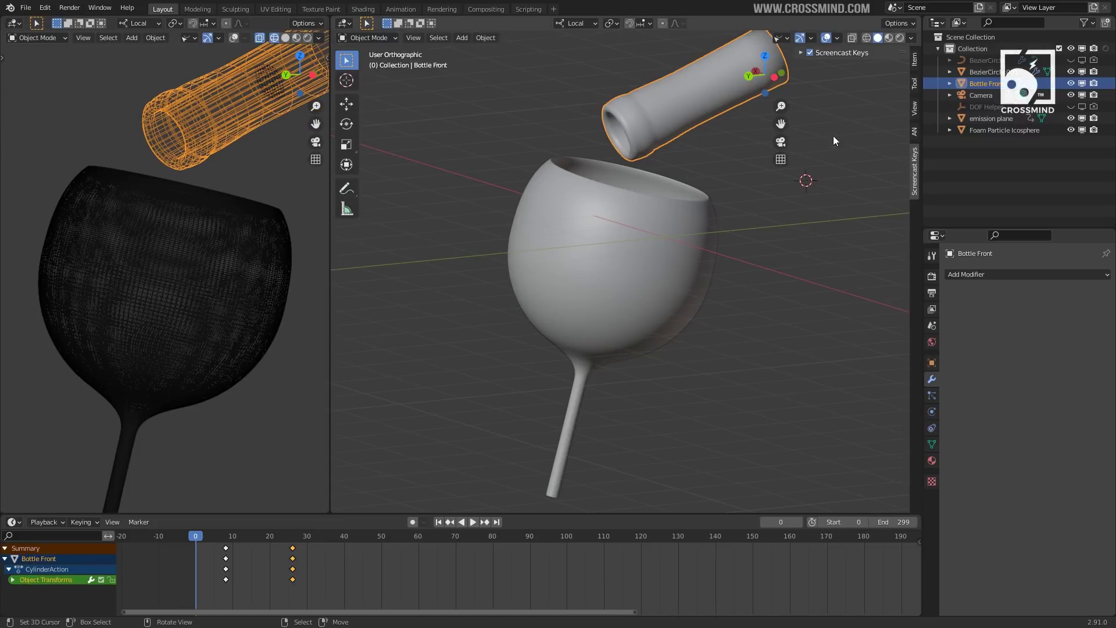
- Select the emission plane inside the bottle and switch the main viewport to wireframe shading
{"action": "left_click", "coordinate": [273, 81]}
{"action": "scroll", "coordinate": [663, 193], "scroll_direction": "up", "scroll_amount": 3}
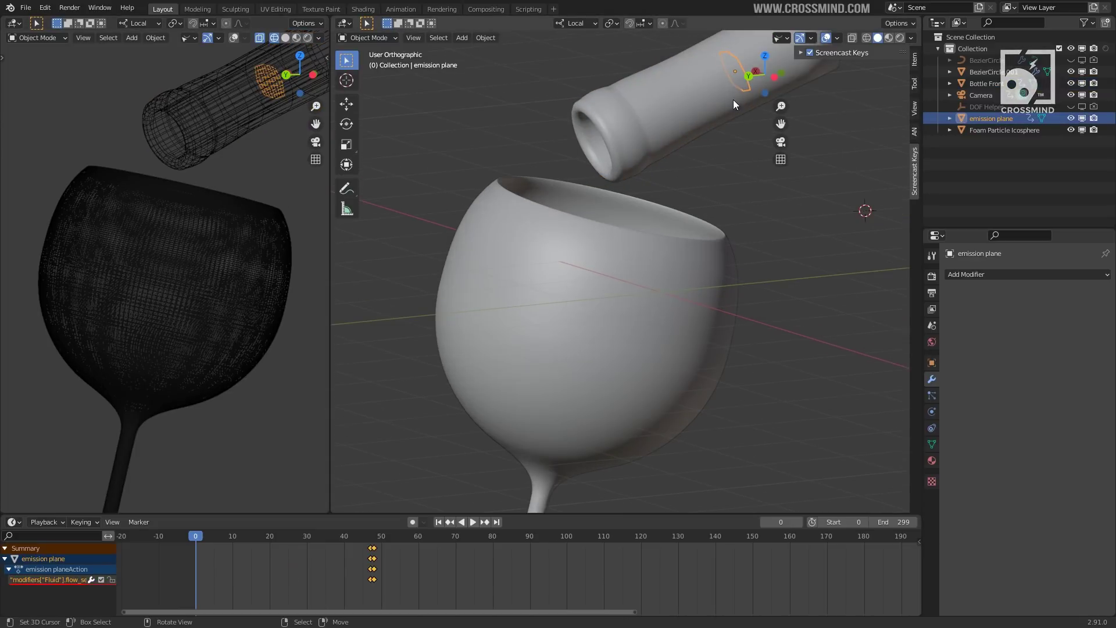
{"action": "key", "text": "shift+z"}
{"action": "middle_click_drag", "start_coordinate": [716, 132], "coordinate": [766, 55]}
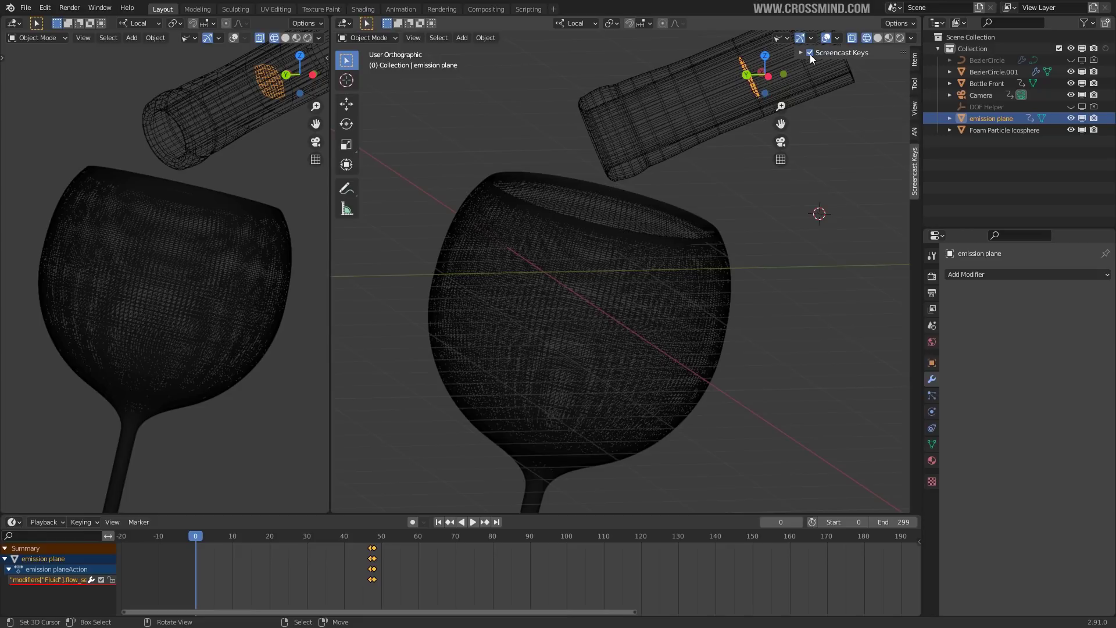
{"action": "middle_click_drag", "start_coordinate": [538, 236], "coordinate": [744, 147]}
- Apply the Quick Liquid effect to the emission plane
{"action": "left_click", "coordinate": [486, 37]}
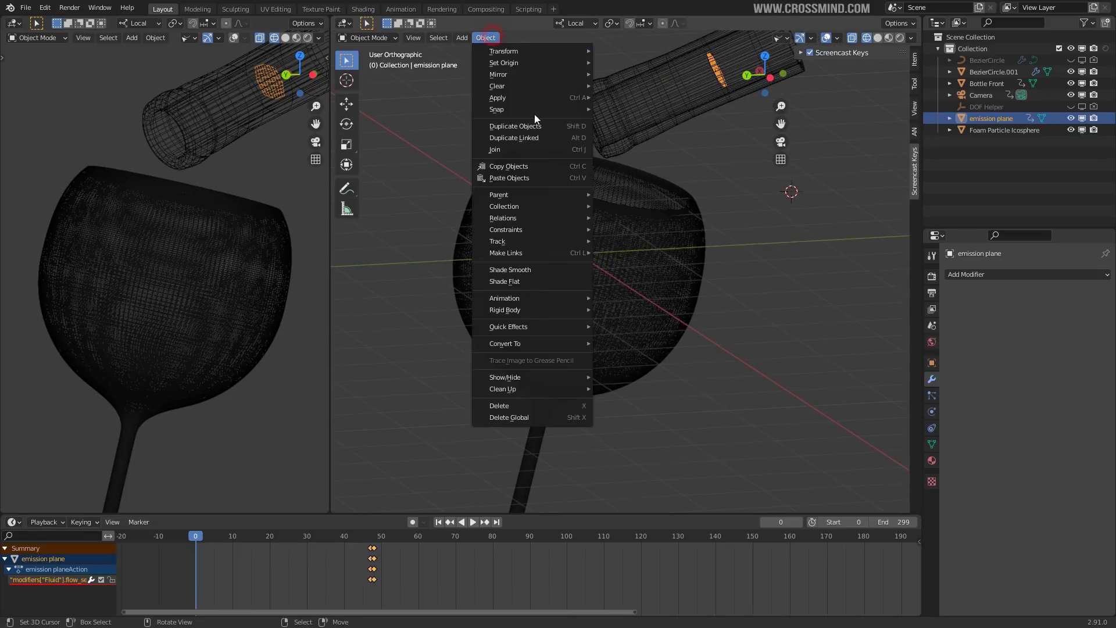
{"action": "mouse_move", "coordinate": [555, 325]}
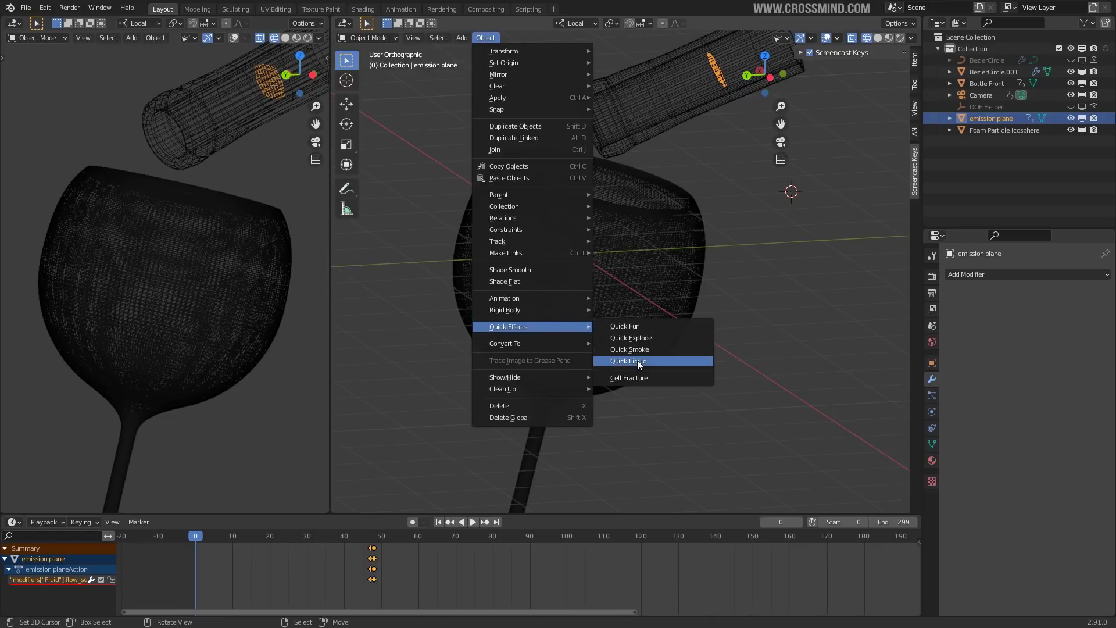
{"action": "scroll", "coordinate": [715, 144], "scroll_direction": "down", "scroll_amount": 2}
{"action": "middle_click_drag", "start_coordinate": [715, 144], "coordinate": [705, 177]}
{"action": "scroll", "coordinate": [706, 176], "scroll_direction": "up", "scroll_amount": 1}
- In Edit Mode, move the Liquid Domain's side face along local Y until it lies beyond the outer side of the glass bowl
{"action": "key", "text": "Tab"}
{"action": "middle_click_drag", "start_coordinate": [626, 153], "coordinate": [732, 212]}
{"action": "right_click", "coordinate": [660, 221]}
{"action": "key", "text": "g"}
{"action": "key", "text": "y"}
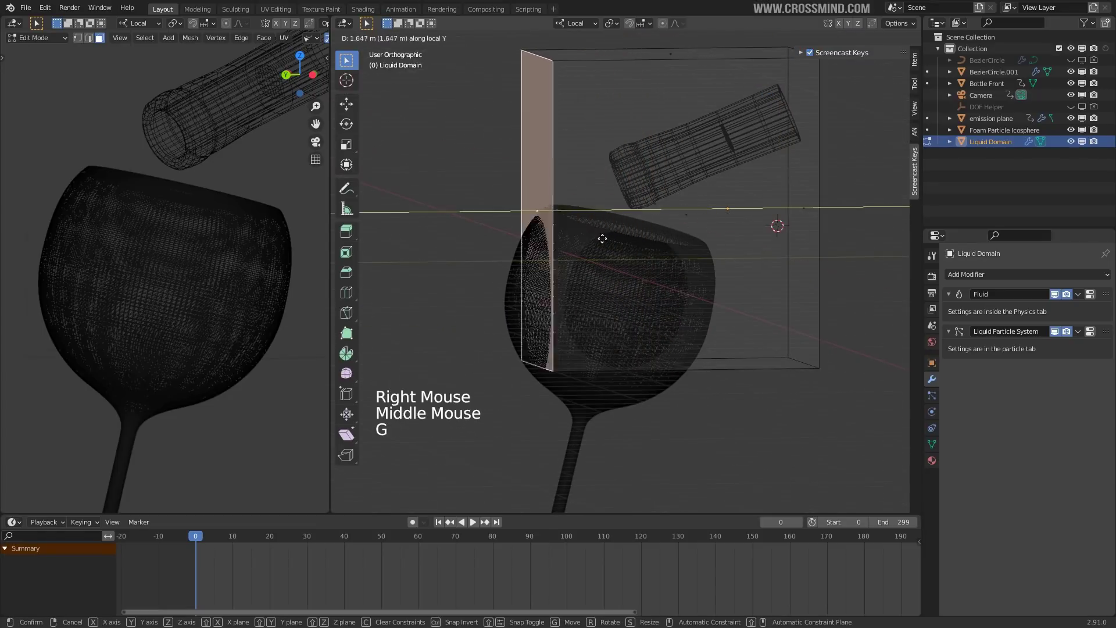
{"action": "left_click", "coordinate": [583, 242]}
{"action": "middle_click_drag", "start_coordinate": [583, 242], "coordinate": [663, 343]}
{"action": "key", "text": "g"}
{"action": "key", "text": "y"}
{"action": "left_click", "coordinate": [614, 254]}
- Move the Liquid Domain's bottom face down about 0.93 m, below the glass bowl
{"action": "right_click", "coordinate": [668, 351]}
{"action": "middle_click_drag", "start_coordinate": [684, 279], "coordinate": [686, 301]}
{"action": "key", "text": "g"}
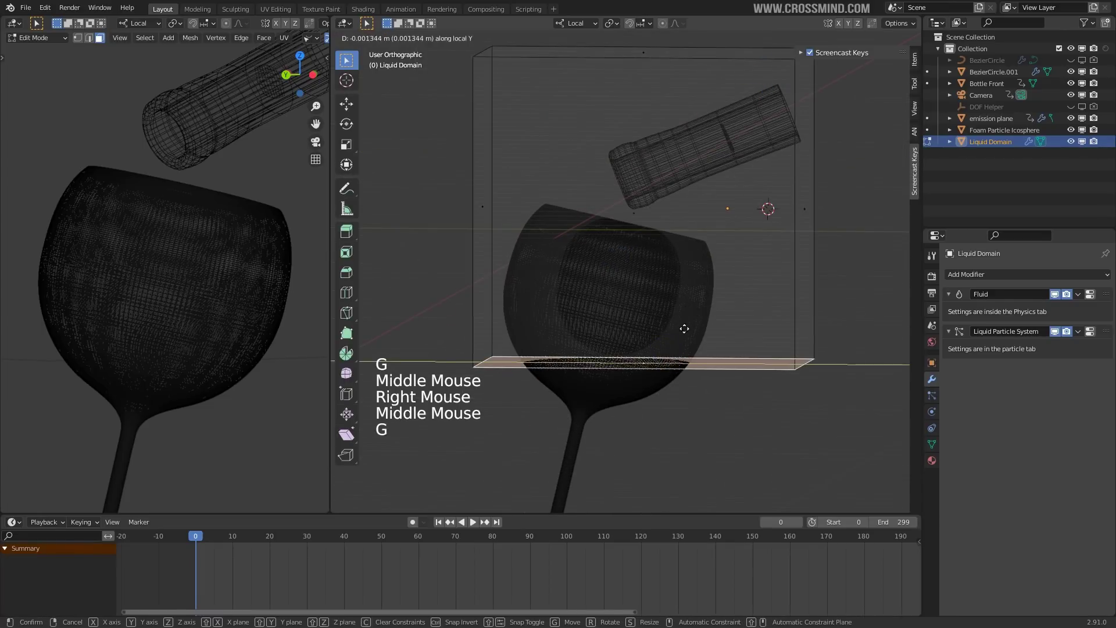
{"action": "left_click", "coordinate": [686, 368]}
- Lower the Liquid Domain's top face about 0.30 m to sit closer above the bottle, and return to Object Mode
{"action": "middle_click_drag", "start_coordinate": [686, 368], "coordinate": [675, 161]}
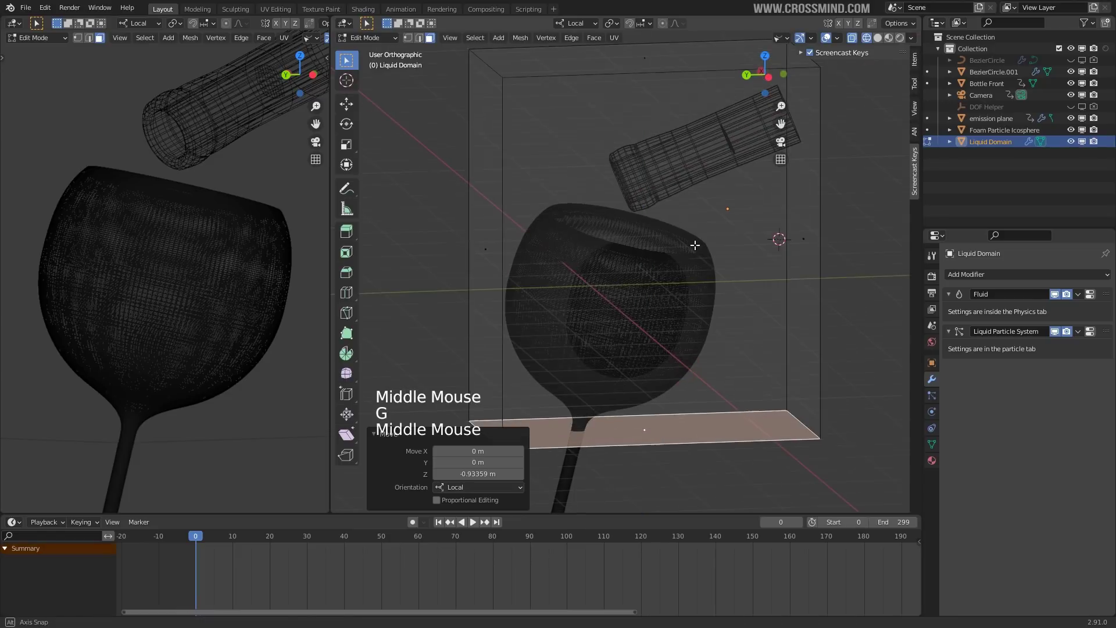
{"action": "scroll", "coordinate": [675, 161], "scroll_direction": "down", "scroll_amount": 1}
{"action": "right_click", "coordinate": [643, 100]}
{"action": "key", "text": "g"}
{"action": "left_click", "coordinate": [640, 112]}
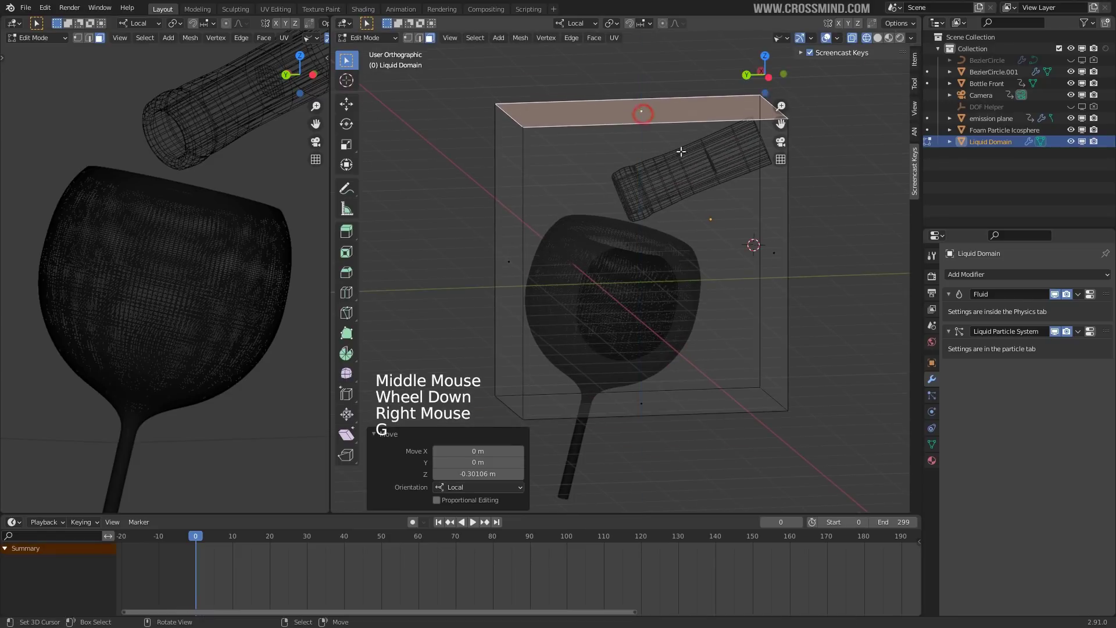
{"action": "middle_click_drag", "start_coordinate": [640, 112], "coordinate": [697, 154]}
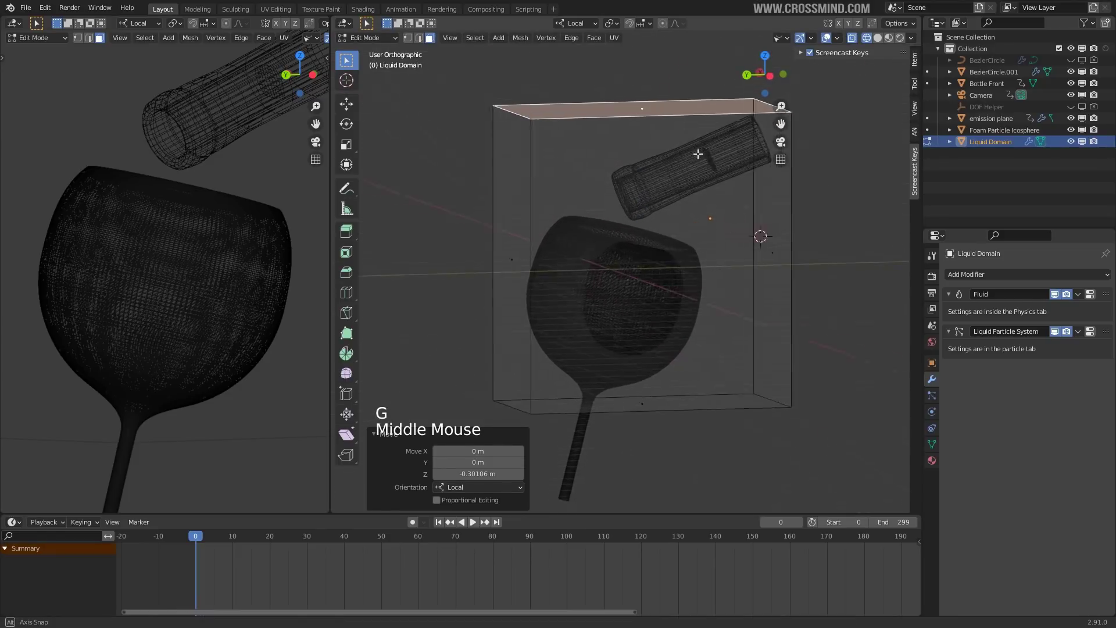
{"action": "key", "text": "Tab"}
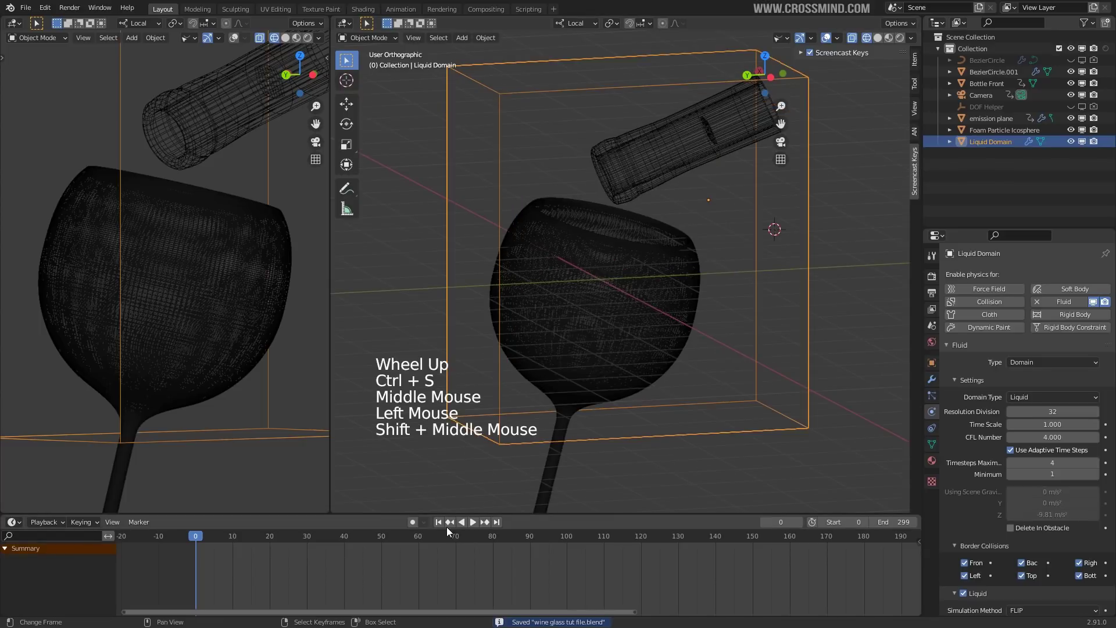
- Play the animation from the first frame, stop it at frame 48 and select the Bottle Front object
{"action": "left_click", "coordinate": [440, 522]}
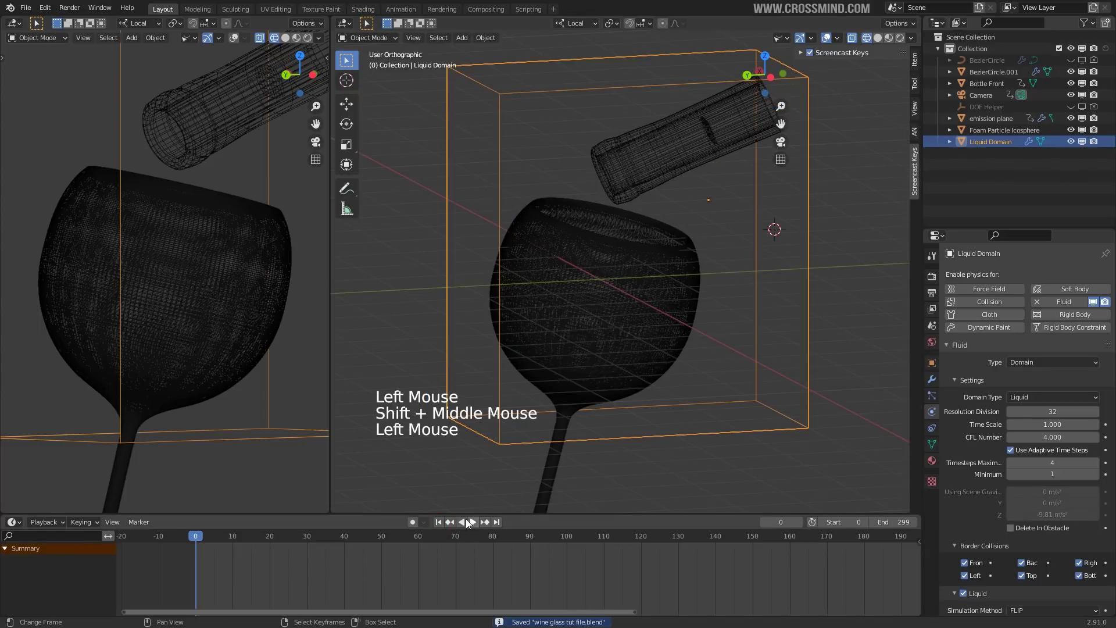
{"action": "left_click", "coordinate": [474, 522]}
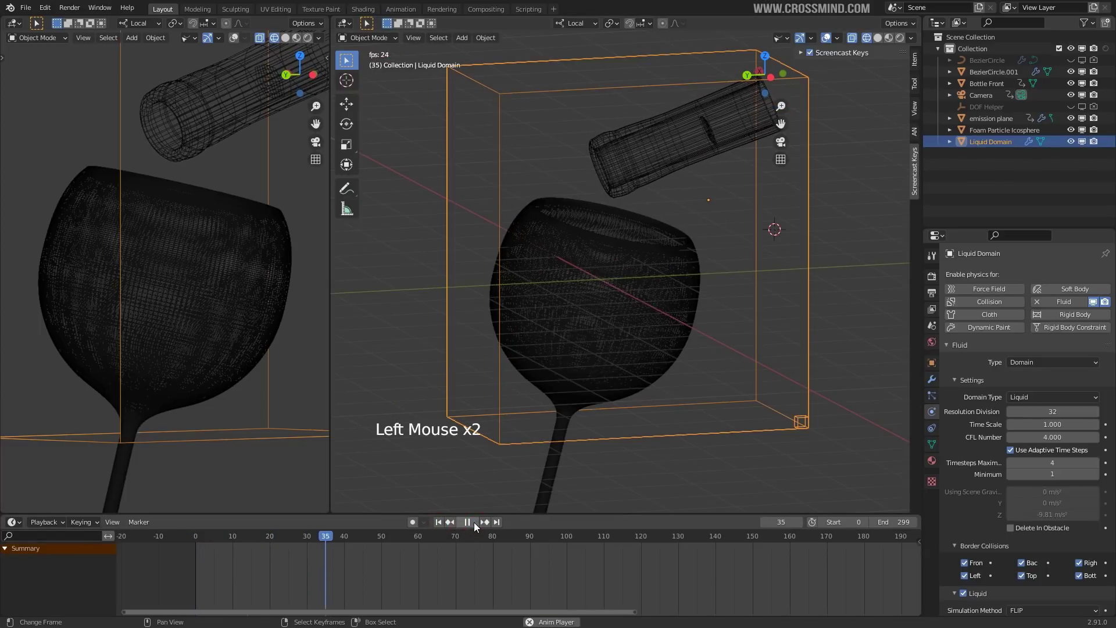
{"action": "left_click", "coordinate": [473, 522]}
{"action": "right_click", "coordinate": [711, 136]}
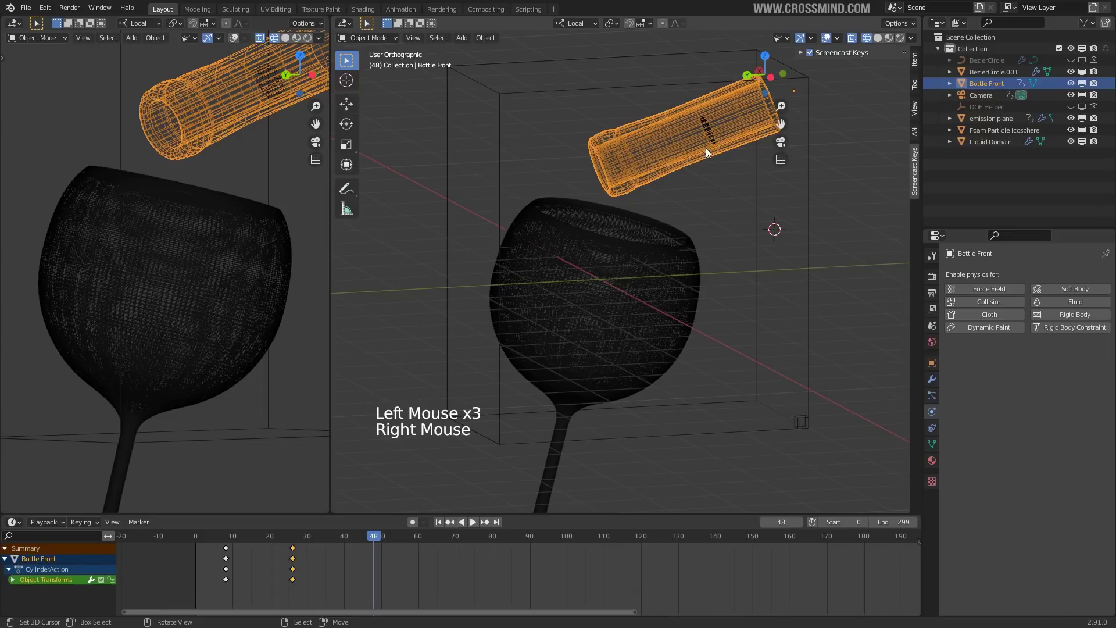
- Set the emission plane's Surface Emission to 2 and play the simulation from the first frame, stopping at frame 57
{"action": "right_click", "coordinate": [708, 131]}
{"action": "scroll", "coordinate": [1030, 498], "scroll_direction": "down", "scroll_amount": 1}
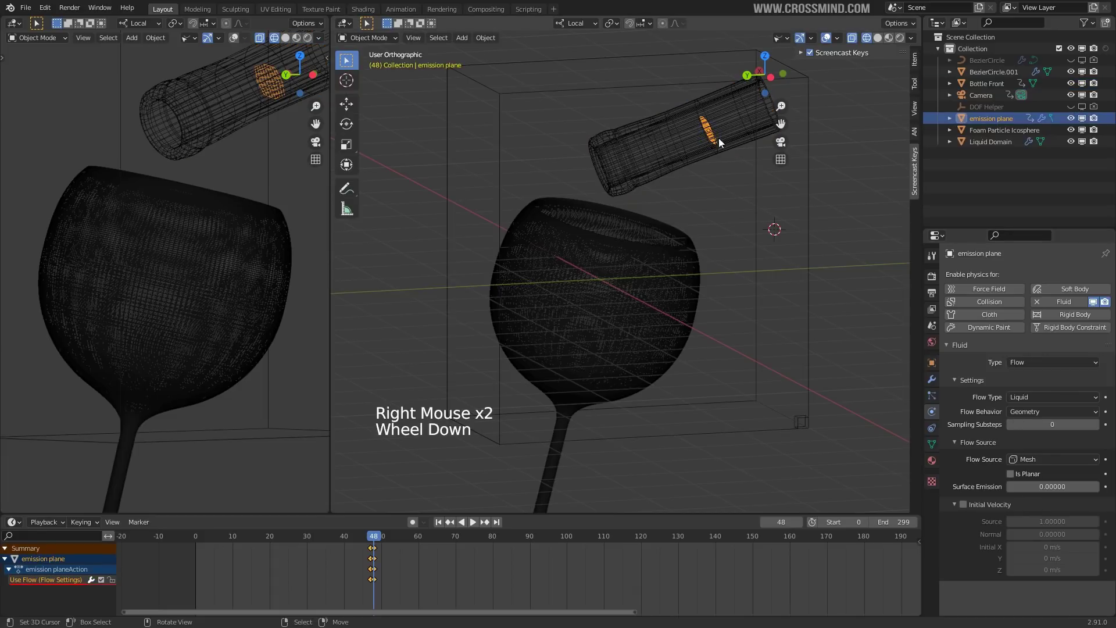
{"action": "middle_click_drag", "start_coordinate": [719, 137], "coordinate": [710, 144]}
{"action": "key", "text": "KP_Decimal"}
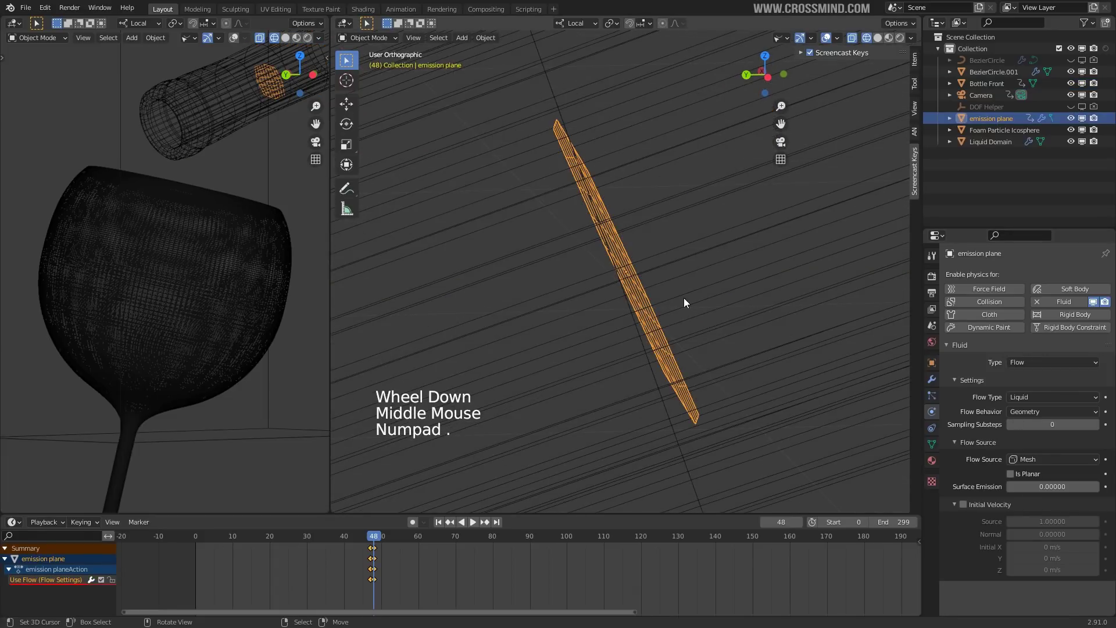
{"action": "scroll", "coordinate": [697, 305], "scroll_direction": "down", "scroll_amount": 14}
{"action": "middle_click_drag", "start_coordinate": [704, 308], "coordinate": [683, 119], "text": "shift"}
{"action": "scroll", "coordinate": [680, 243], "scroll_direction": "up", "scroll_amount": 1}
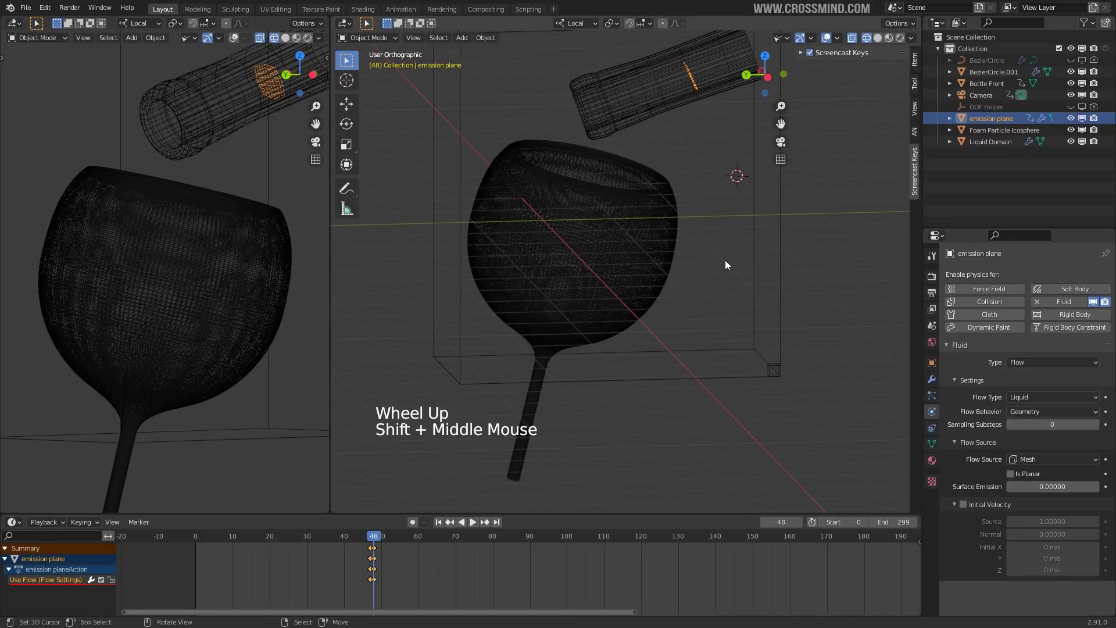
{"action": "middle_click_drag", "start_coordinate": [724, 260], "coordinate": [734, 258]}
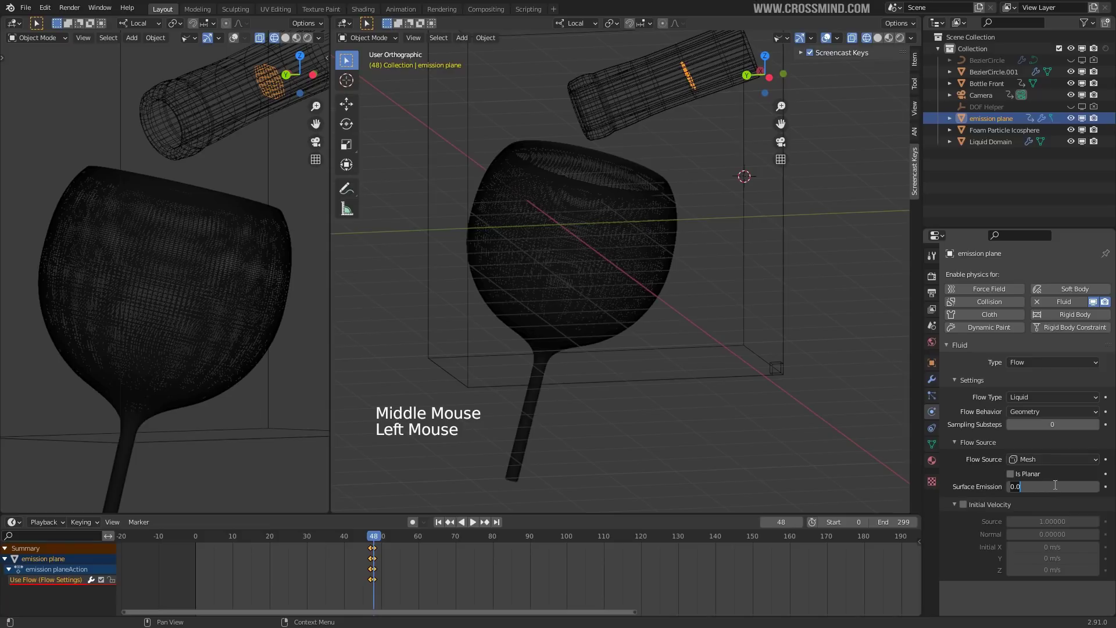
{"action": "key", "text": "Return"}
{"action": "left_click", "coordinate": [472, 522]}
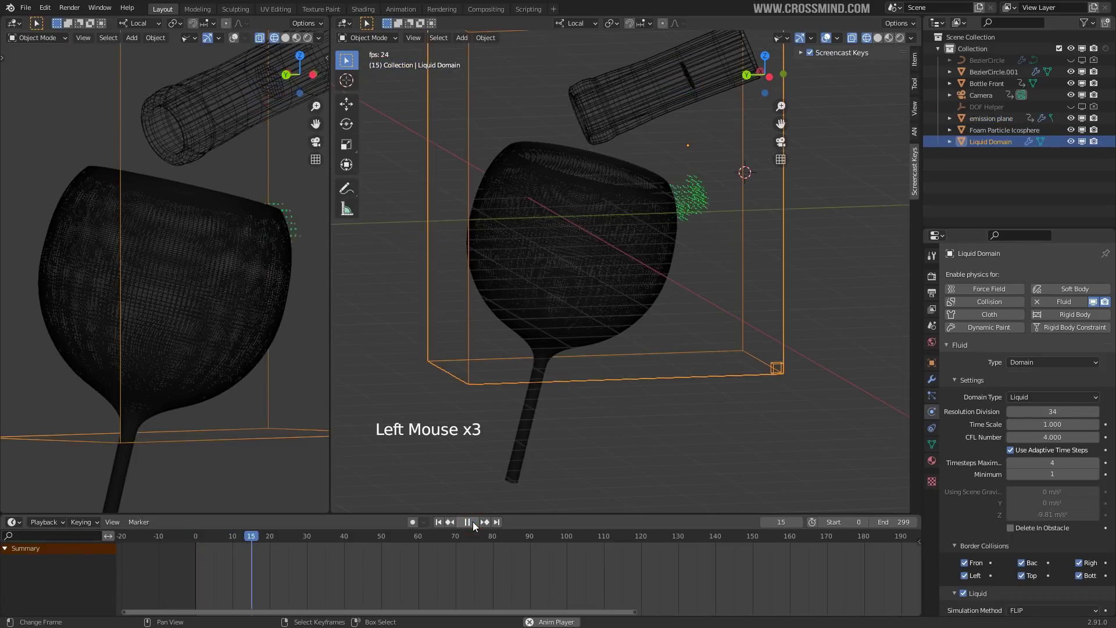
{"action": "left_click", "coordinate": [473, 521]}
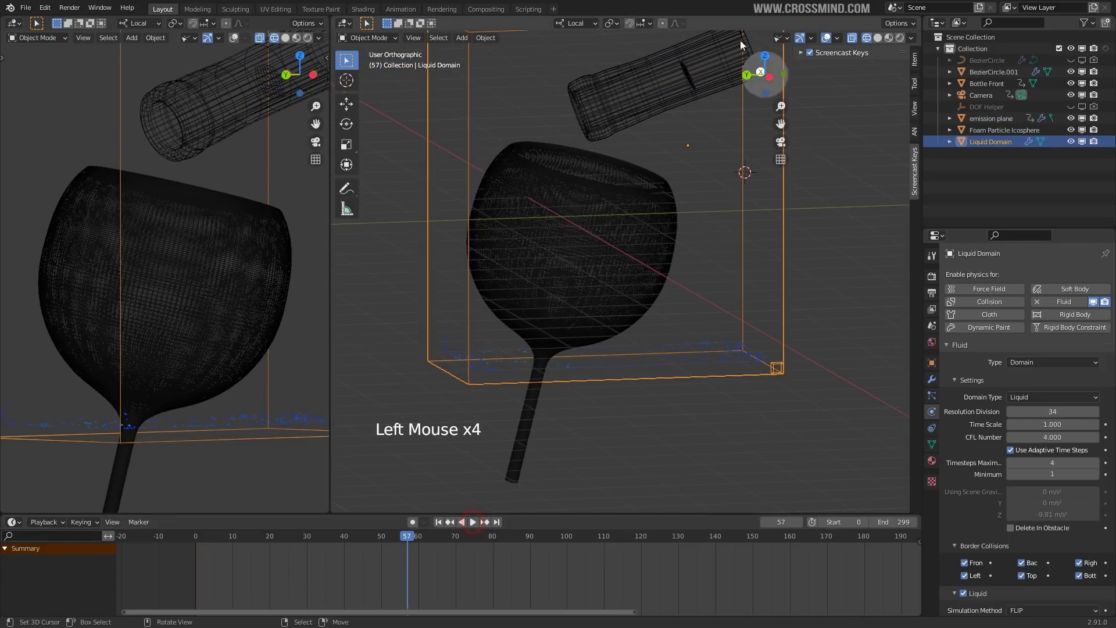
- Change the emission plane's Flow Behavior to Inflow
{"action": "right_click", "coordinate": [693, 82]}
{"action": "right_click", "coordinate": [693, 82]}
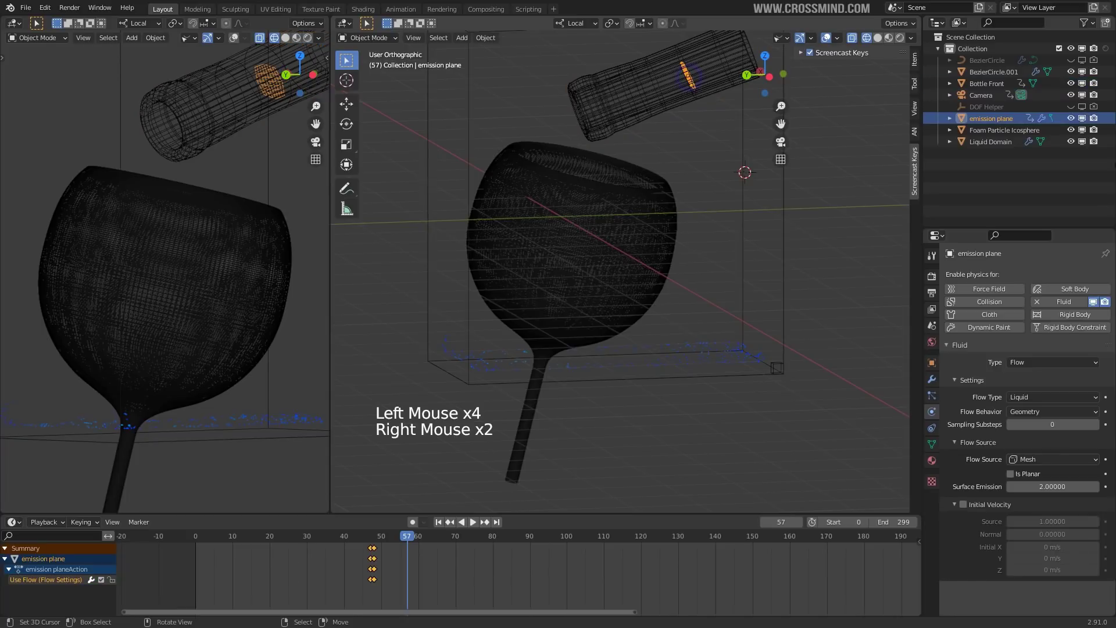
{"action": "left_click", "coordinate": [1033, 411]}
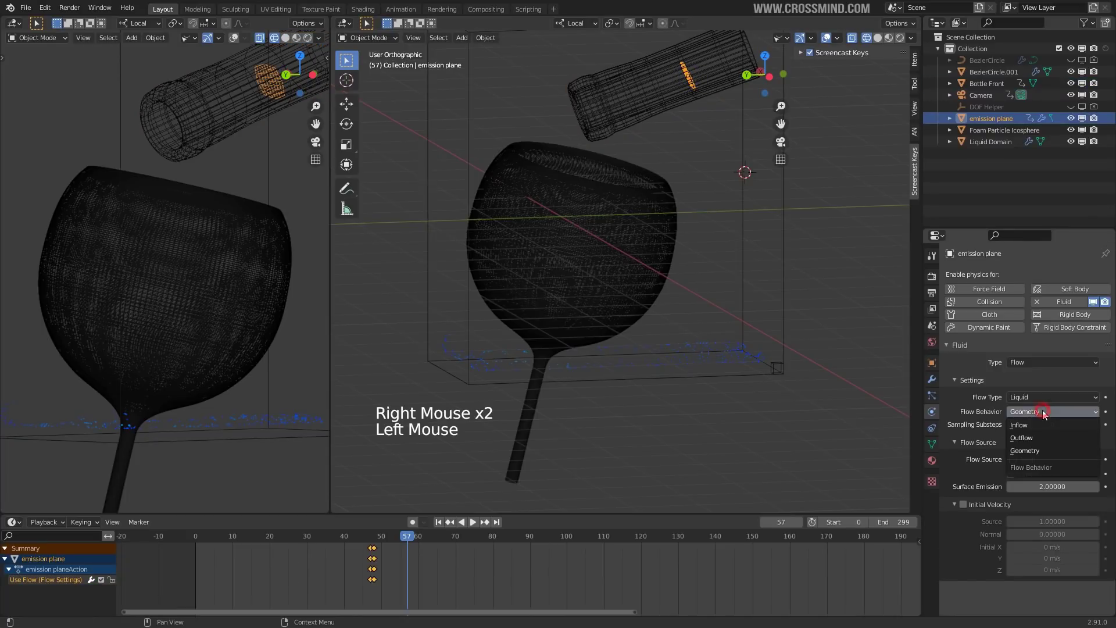
{"action": "left_click", "coordinate": [1033, 425]}
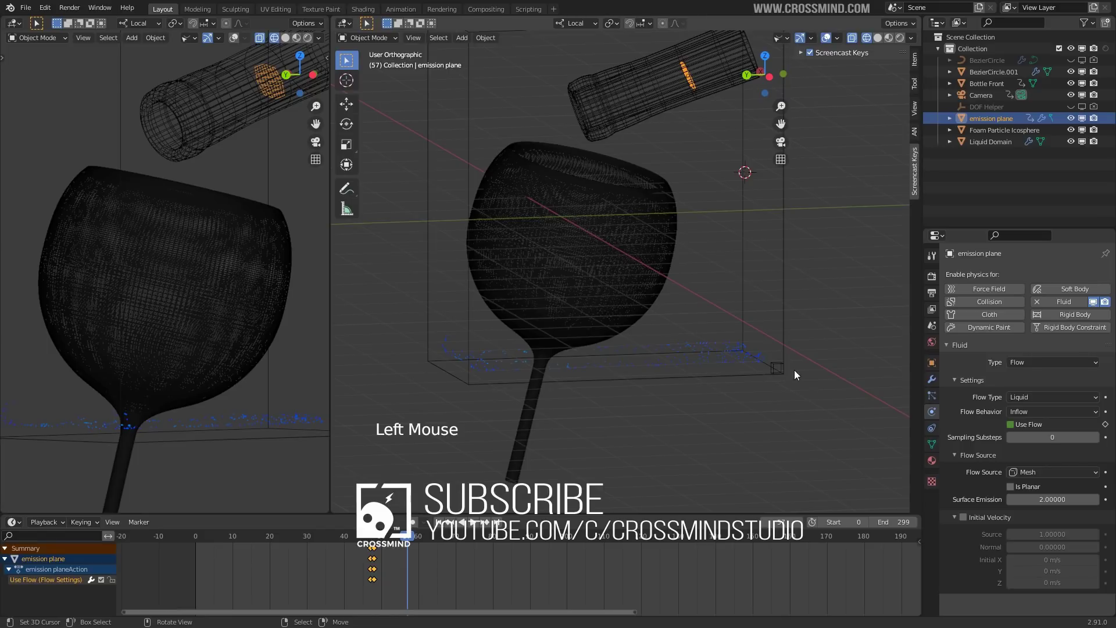
- Set the Liquid Domain's Resolution Division to 32 and play the simulation from the first frame, stopping at frame 98
{"action": "right_click", "coordinate": [782, 337]}
{"action": "left_click", "coordinate": [1095, 412]}
{"action": "left_click", "coordinate": [439, 521]}
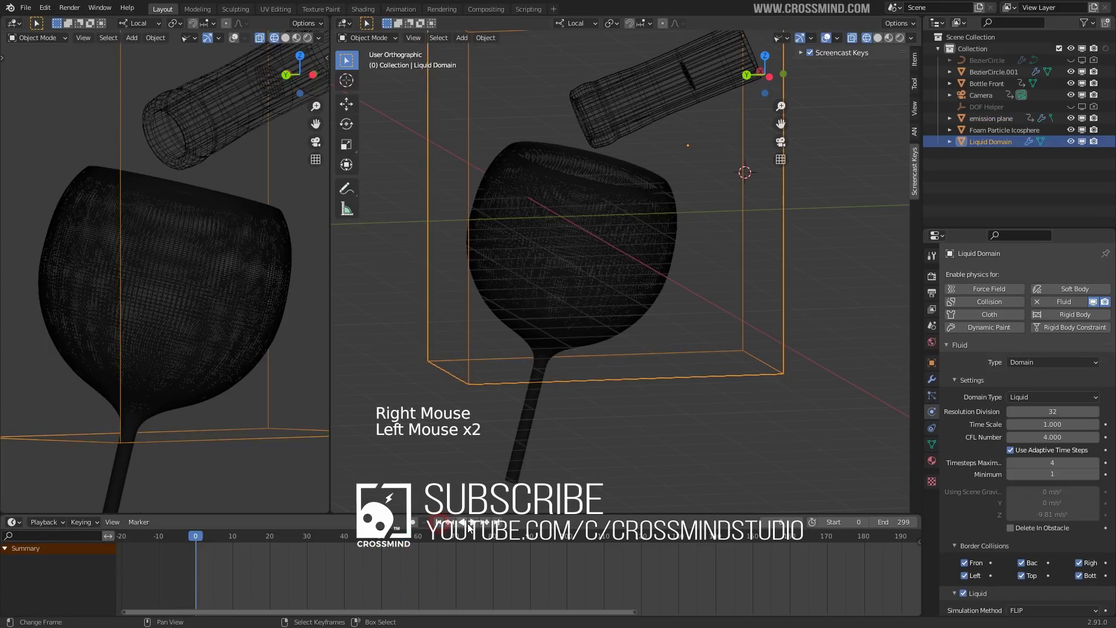
{"action": "left_click", "coordinate": [473, 521]}
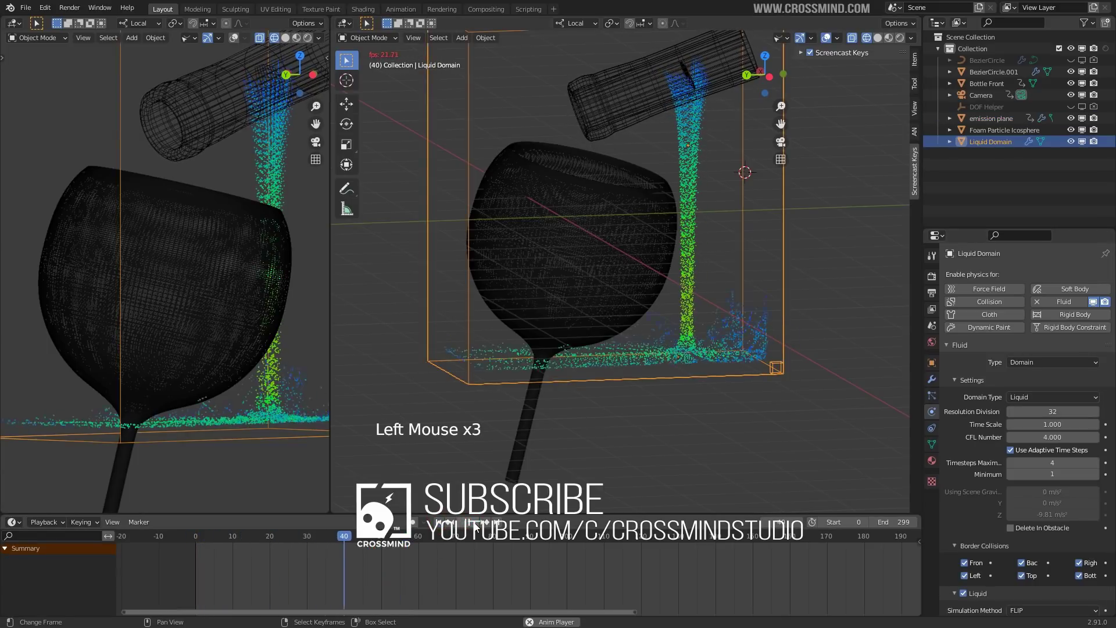
{"action": "key", "text": "shift+space"}
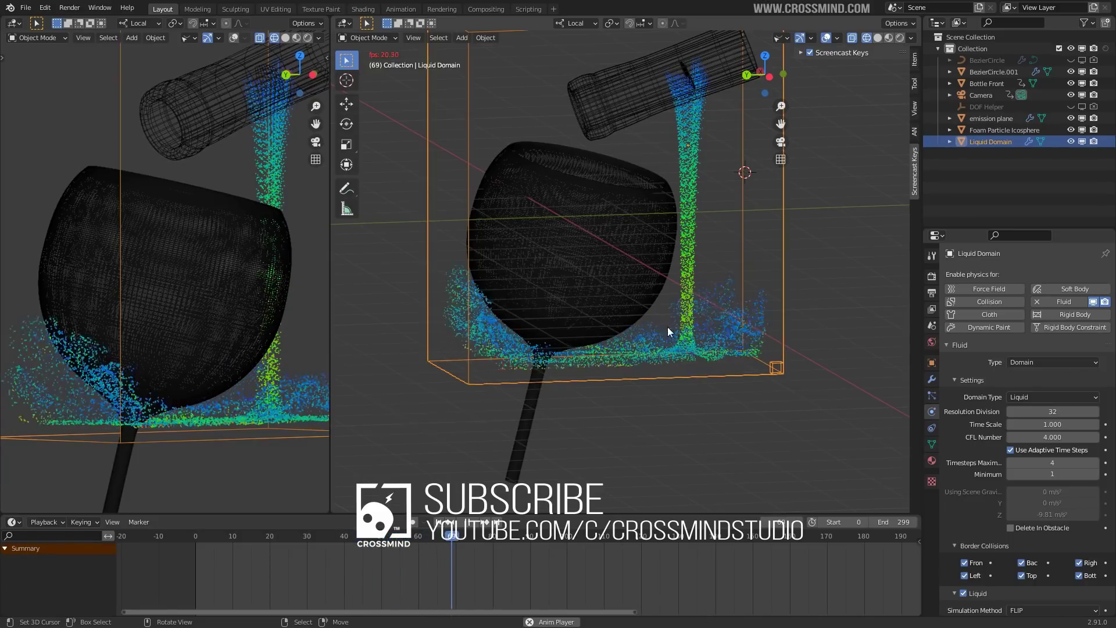
{"action": "middle_click_drag", "start_coordinate": [667, 327], "coordinate": [709, 86], "text": "shift"}
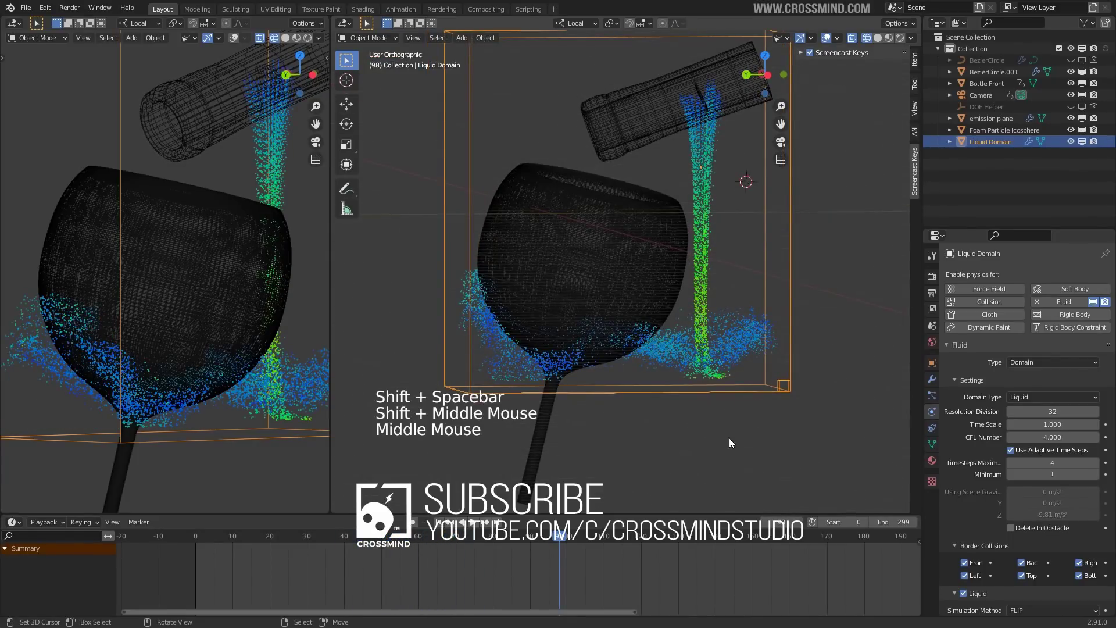
- Enable Fluid physics on the Bottle Front object as an Effector with the Collision effector type
{"action": "right_click", "coordinate": [706, 106]}
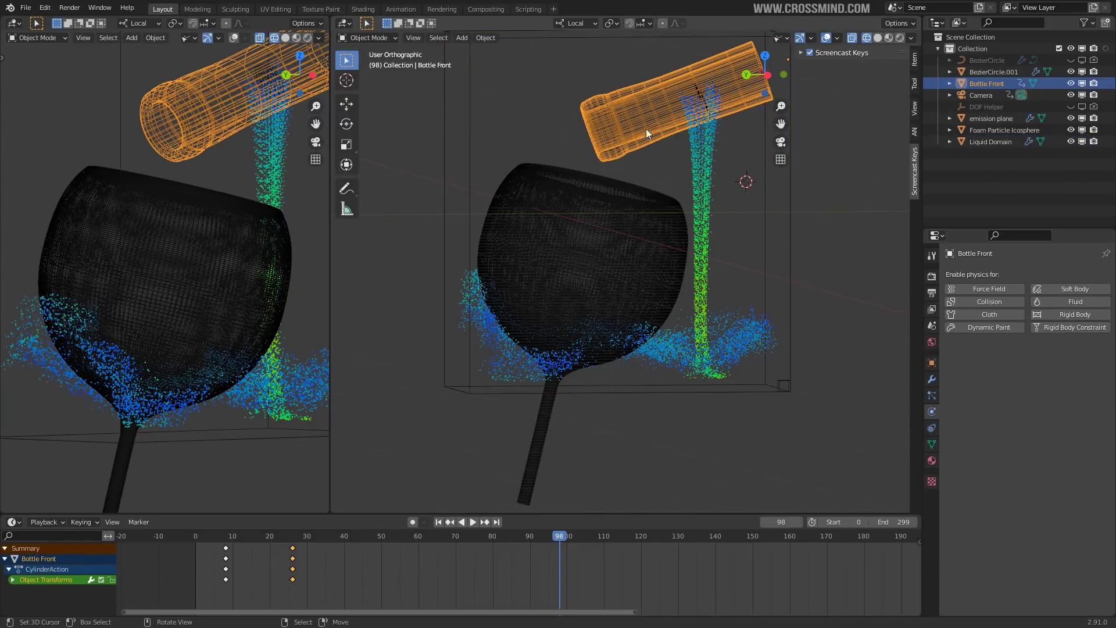
{"action": "left_click", "coordinate": [1076, 302]}
{"action": "left_click", "coordinate": [1061, 363]}
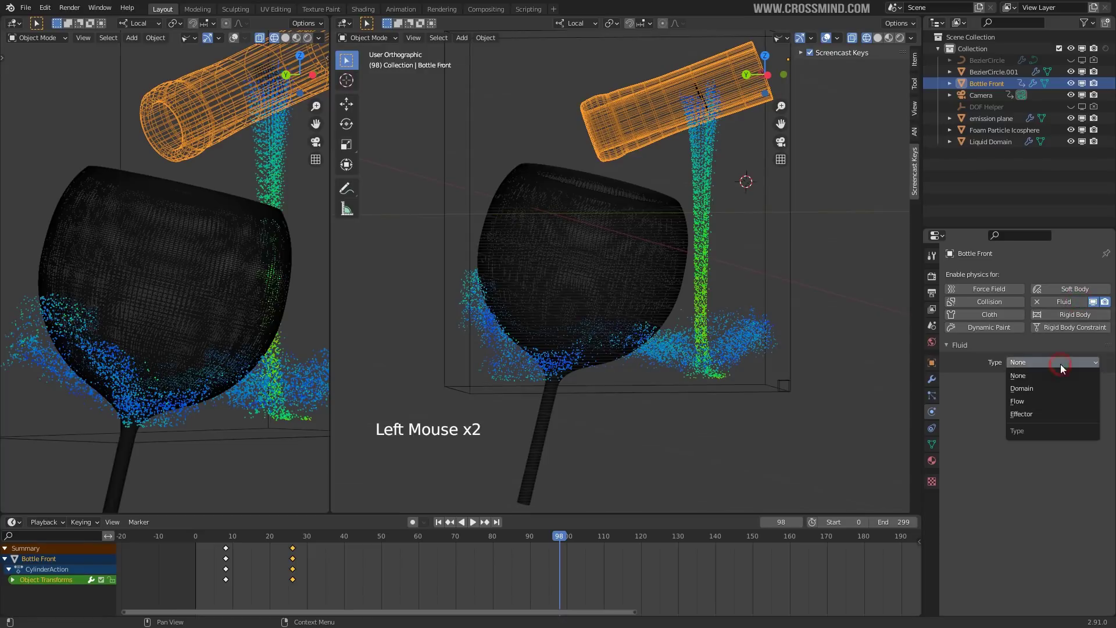
{"action": "left_click", "coordinate": [1037, 414]}
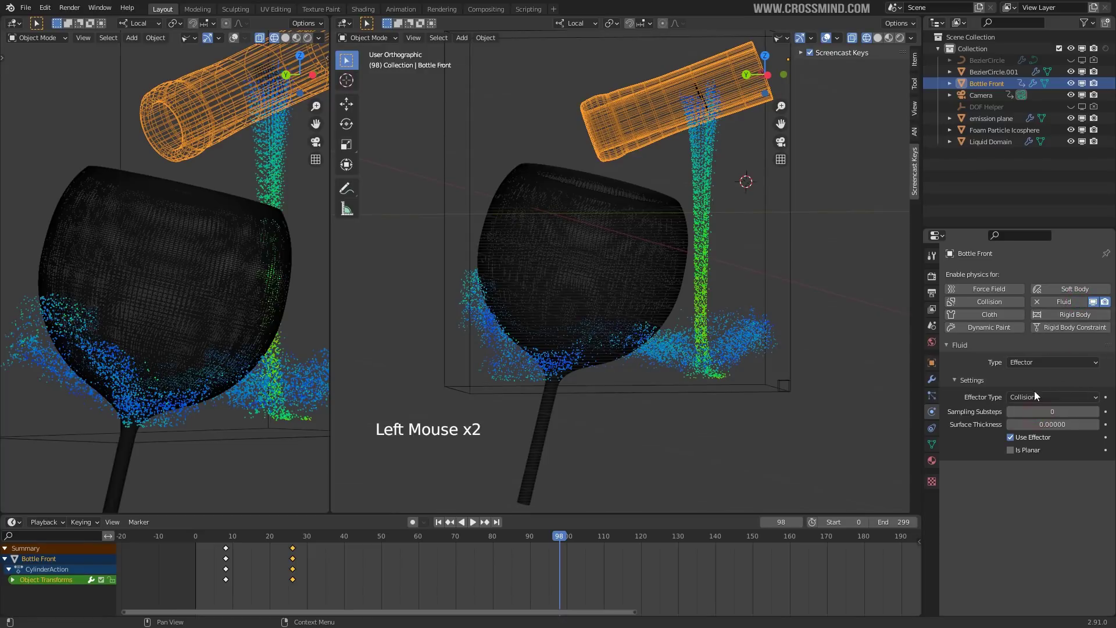
{"action": "left_click", "coordinate": [1039, 397]}
{"action": "left_click", "coordinate": [945, 365]}
- Refresh the Liquid Domain by changing its Resolution Division and returning it to 32, and play from the first frame to frame 48
{"action": "right_click", "coordinate": [792, 355]}
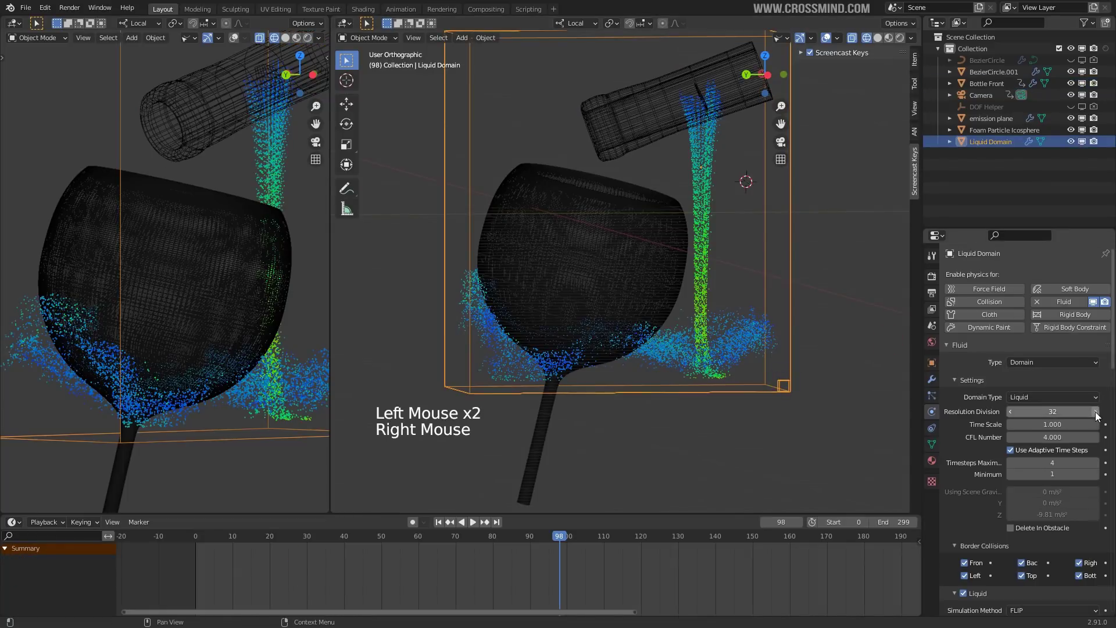
{"action": "left_click", "coordinate": [1030, 413]}
{"action": "left_click", "coordinate": [1030, 413]}
{"action": "left_click", "coordinate": [445, 522]}
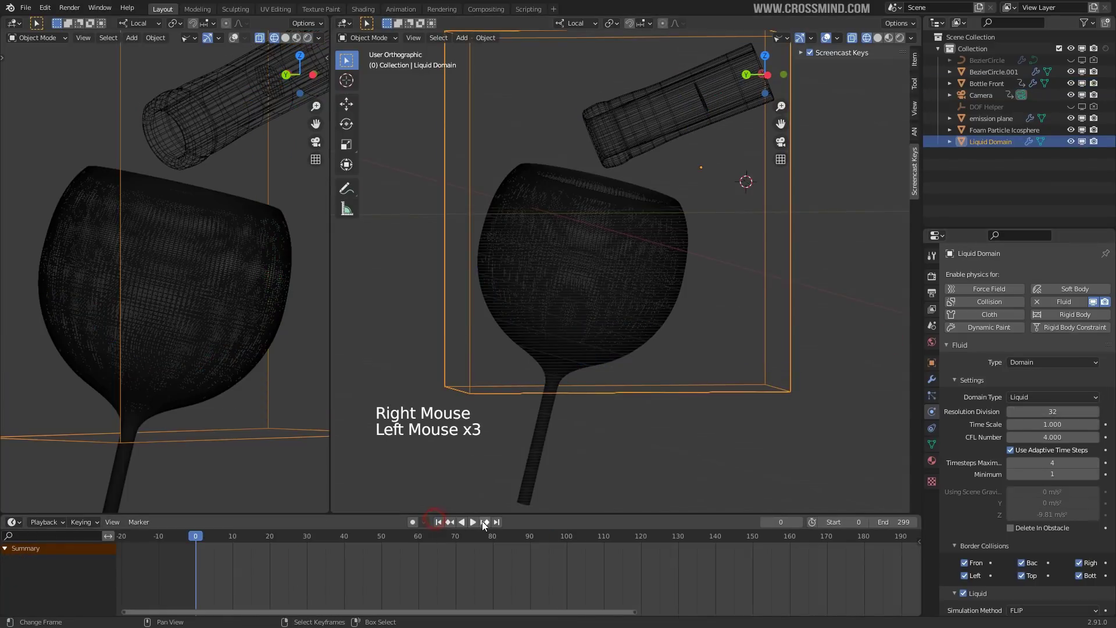
{"action": "left_click", "coordinate": [469, 522]}
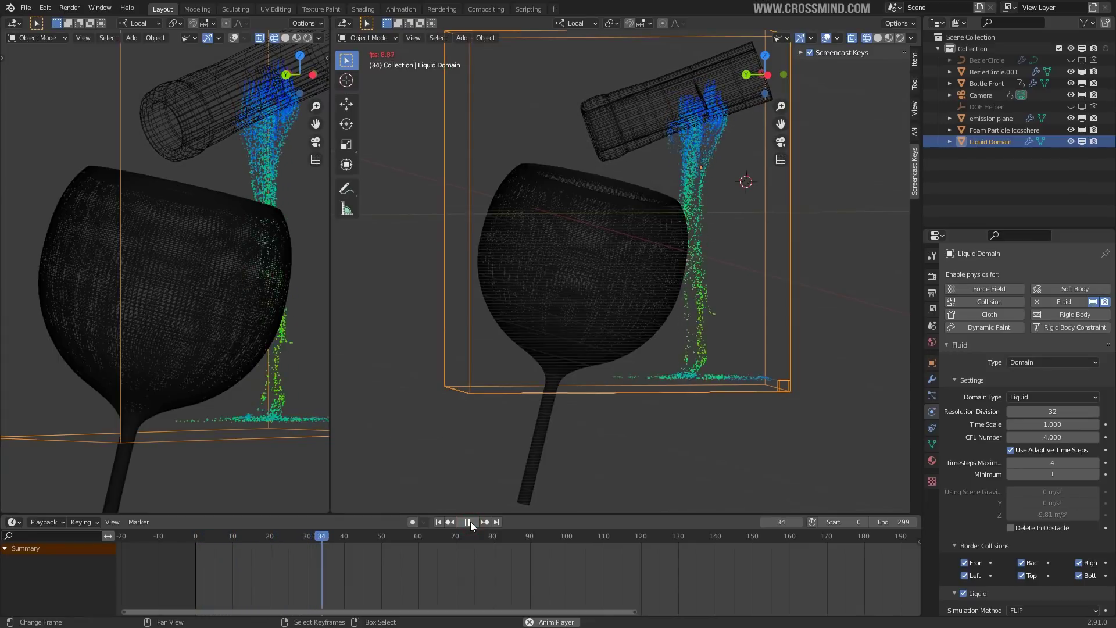
{"action": "key", "text": "shift+space"}
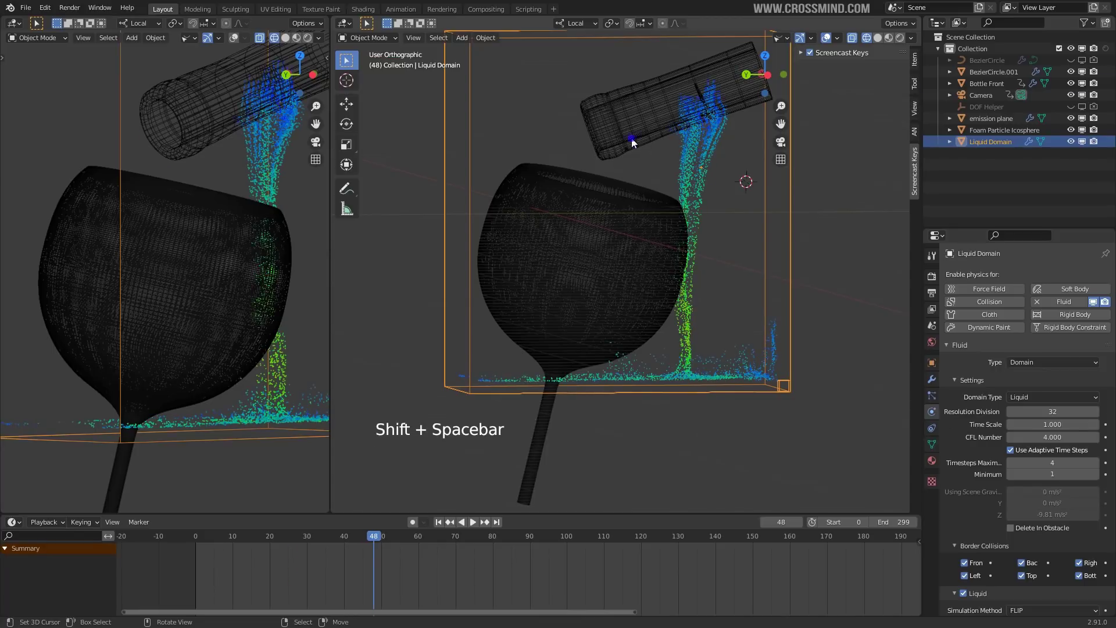
- Set the Bottle Front effector's Surface Thickness to 0.01, select the Liquid Domain and play the animation to frame 50
{"action": "right_click", "coordinate": [655, 145]}
{"action": "left_click", "coordinate": [1047, 425]}
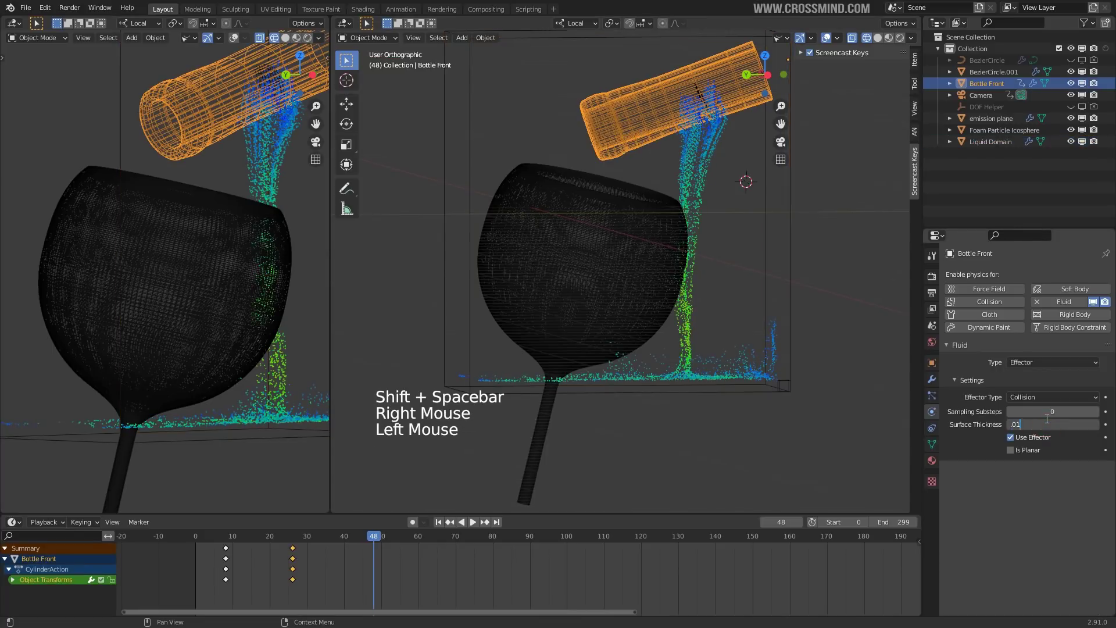
{"action": "right_click", "coordinate": [788, 275]}
{"action": "key", "text": "shift+space"}
{"action": "key", "text": "shift+space"}
- Set the Liquid Domain's Resolution Division to 64 and play the simulation, stopping at frame 42
{"action": "left_click", "coordinate": [1059, 409]}
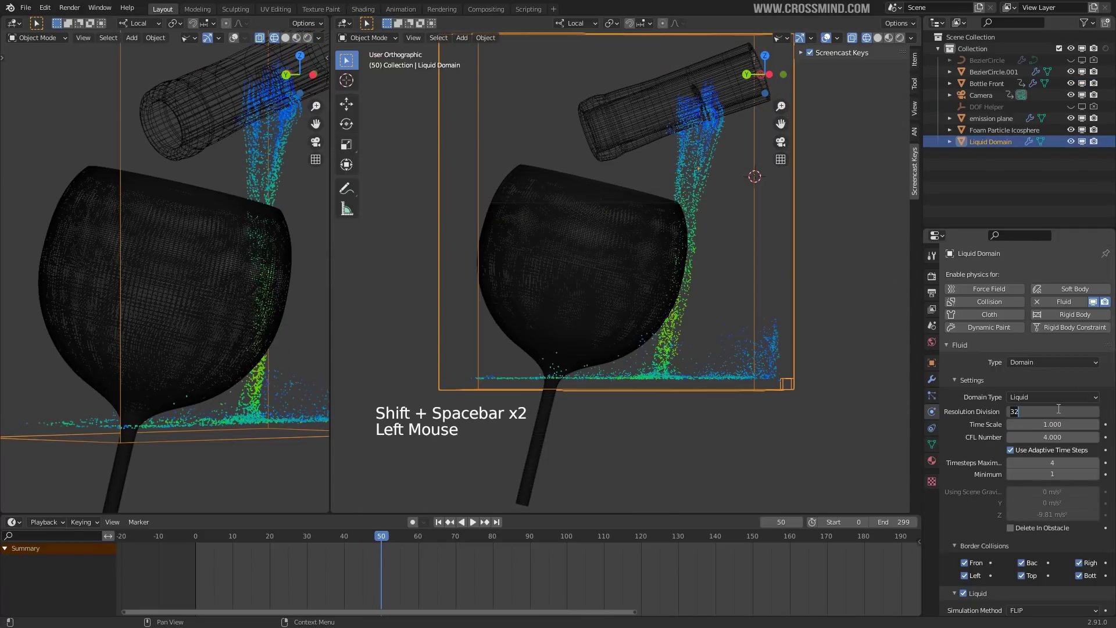
{"action": "type", "text": "64"}
{"action": "key", "text": "Return"}
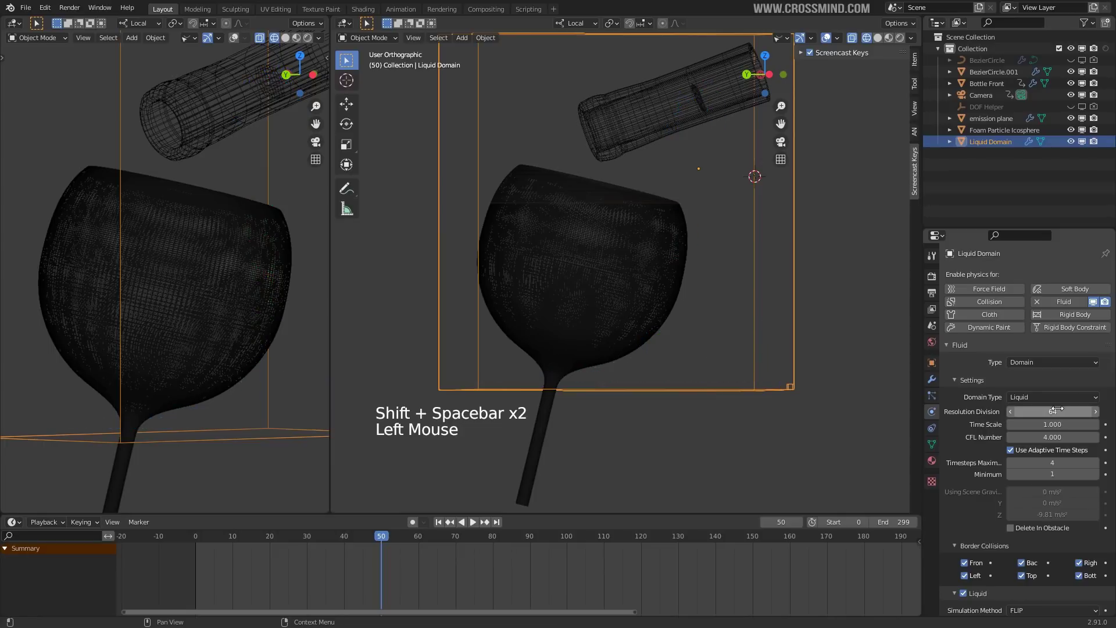
{"action": "left_click", "coordinate": [472, 521]}
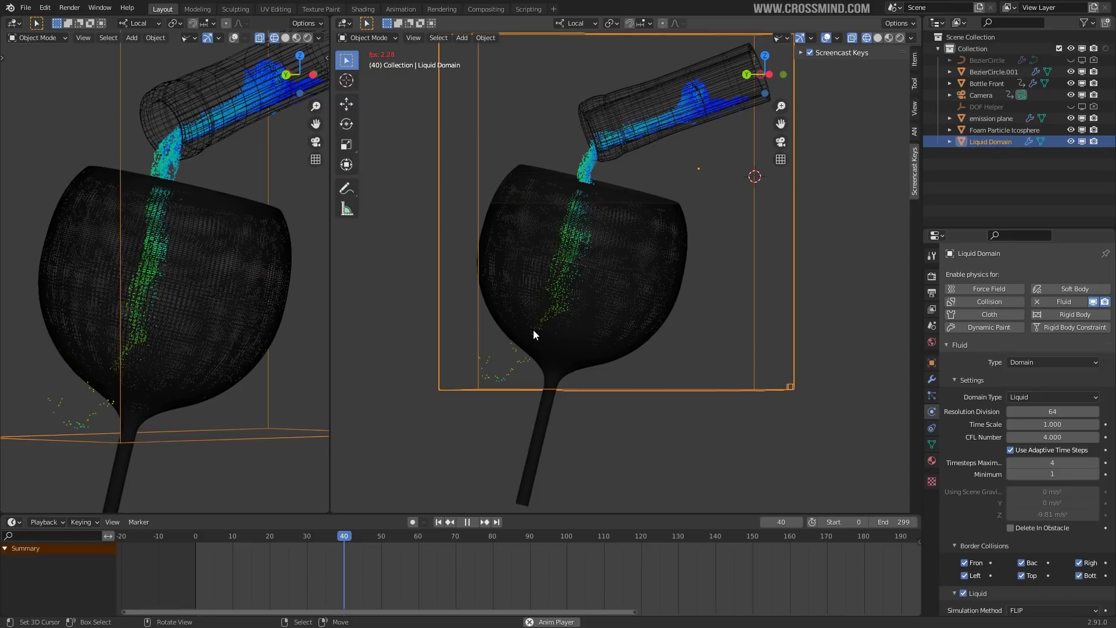
{"action": "key", "text": "shift+space"}
- Enable Fluid physics on the wine glass as a Collision Effector with a Surface Thickness of 0.1
{"action": "middle_click_drag", "start_coordinate": [580, 302], "coordinate": [645, 249], "text": "shift"}
{"action": "right_click", "coordinate": [540, 379]}
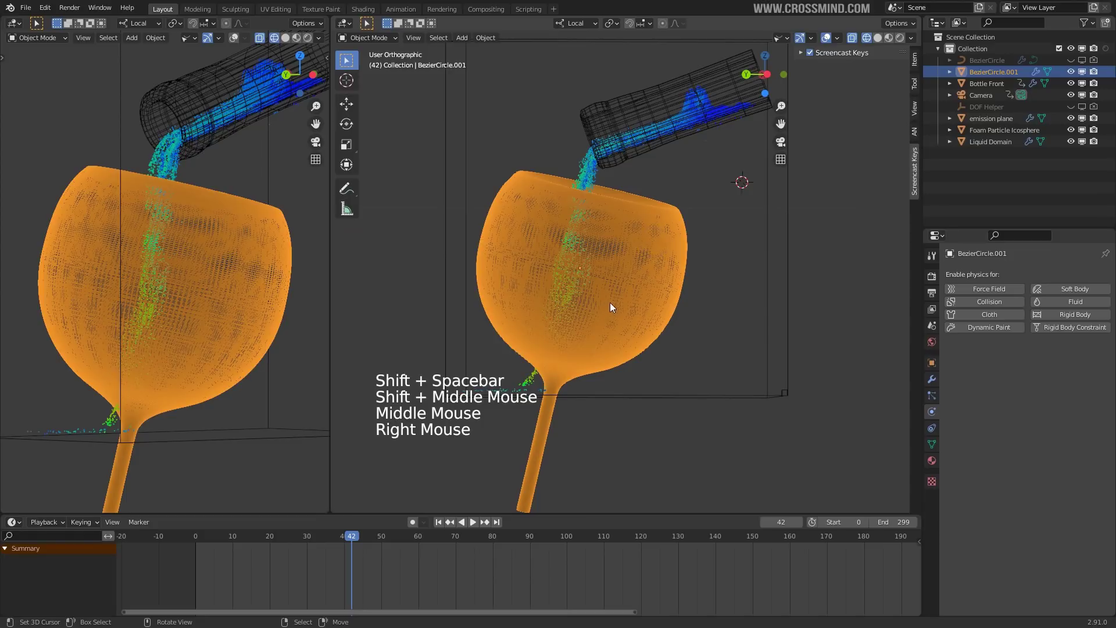
{"action": "middle_click_drag", "start_coordinate": [610, 303], "coordinate": [624, 302]}
{"action": "key", "text": "shift+space"}
{"action": "key", "text": "shift+space"}
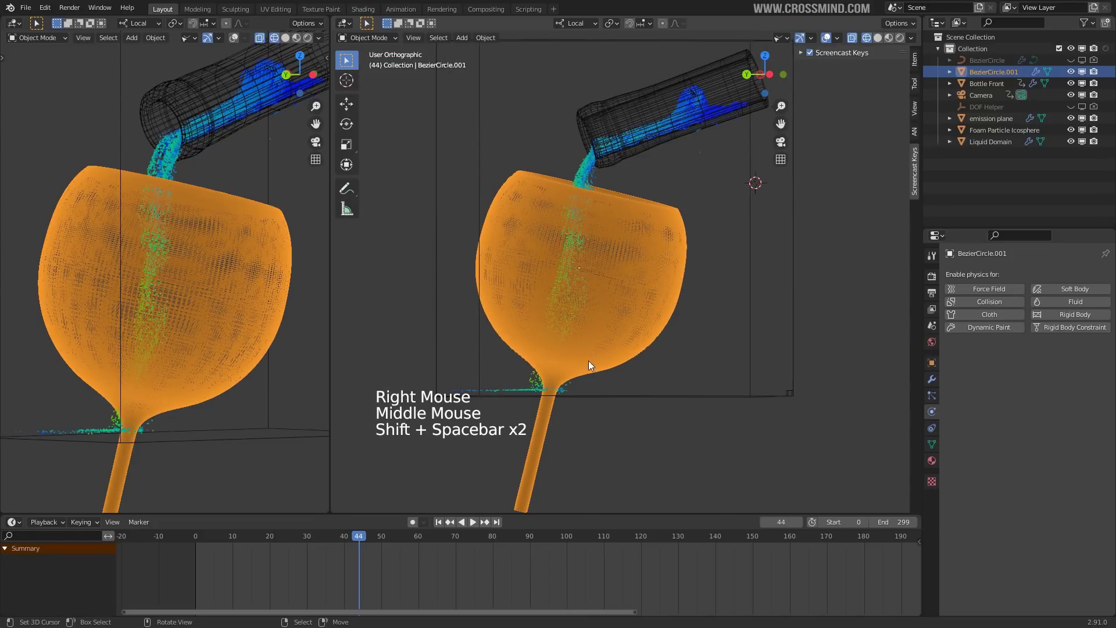
{"action": "left_click", "coordinate": [1052, 362]}
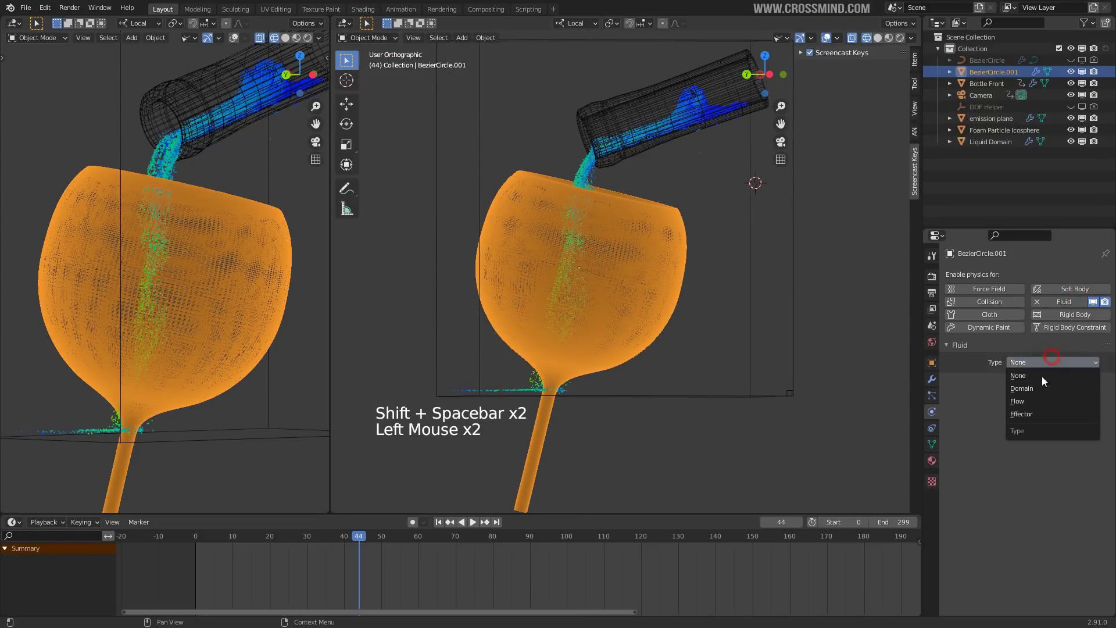
{"action": "left_click", "coordinate": [1037, 414]}
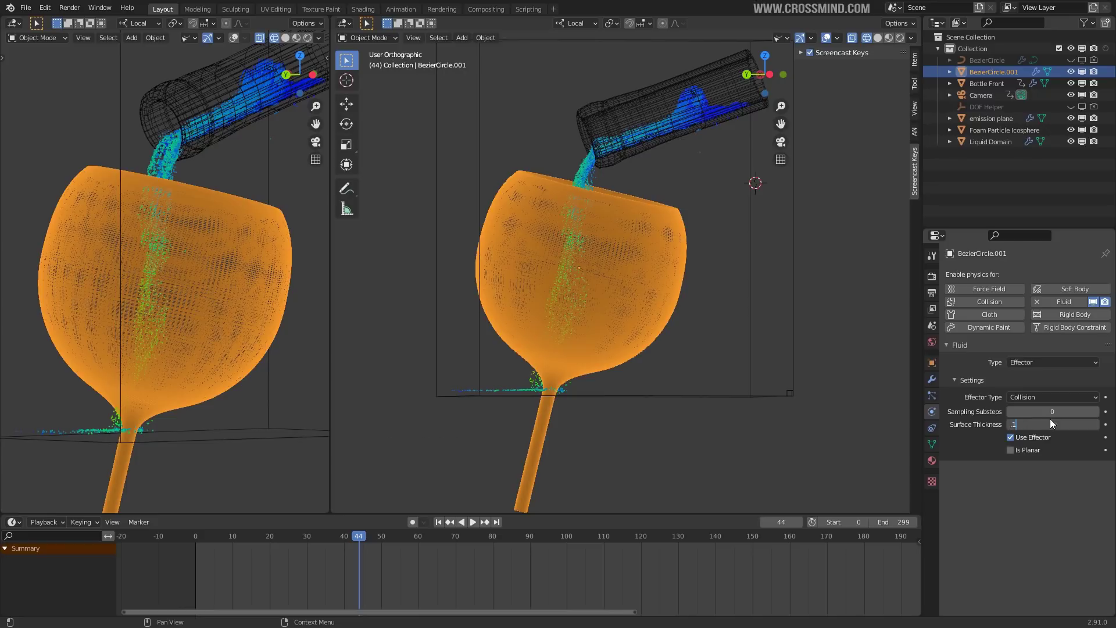
{"action": "middle_click_drag", "start_coordinate": [731, 382], "coordinate": [716, 292]}
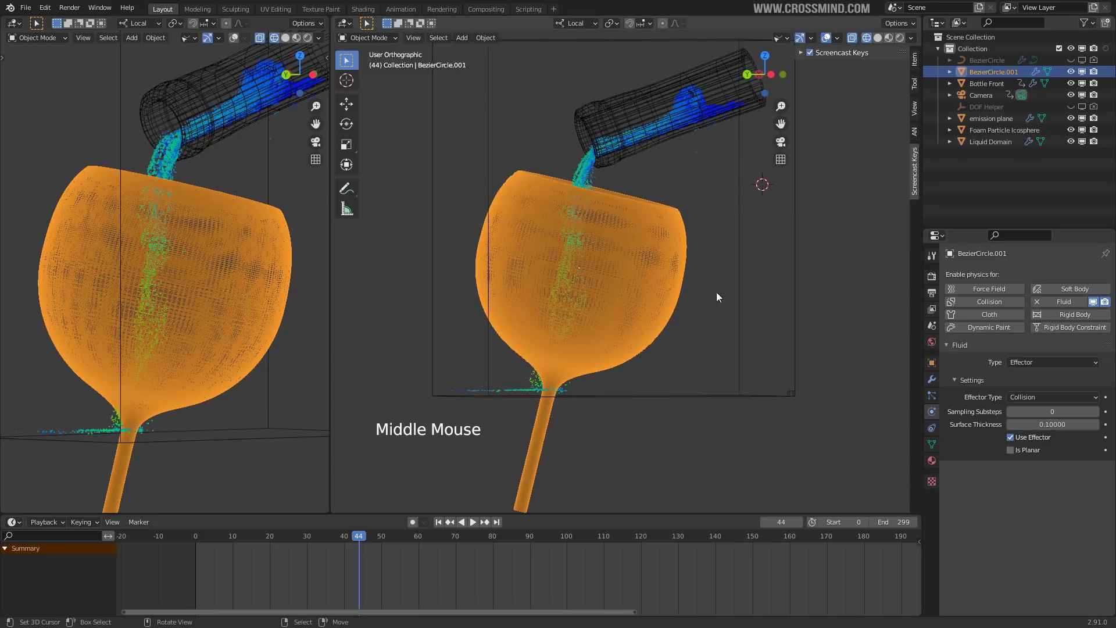
- Set the wine glass's viewport Display As option to Bounds
{"action": "left_click", "coordinate": [932, 380]}
{"action": "scroll", "coordinate": [995, 447], "scroll_direction": "down", "scroll_amount": 7}
{"action": "left_click", "coordinate": [932, 365]}
{"action": "scroll", "coordinate": [1024, 485], "scroll_direction": "down", "scroll_amount": 15}
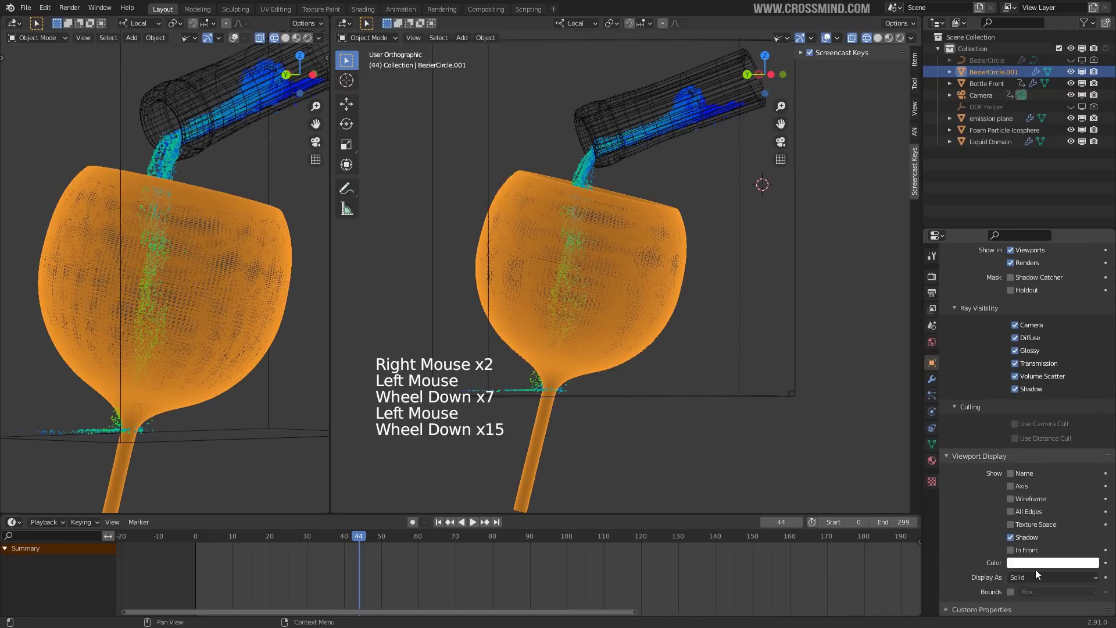
{"action": "left_click", "coordinate": [1034, 578]}
{"action": "left_click", "coordinate": [1036, 564]}
- Refresh the Liquid Domain at Resolution Division 64 and play the simulation from the first frame, stopping at frame 60
{"action": "right_click", "coordinate": [793, 236]}
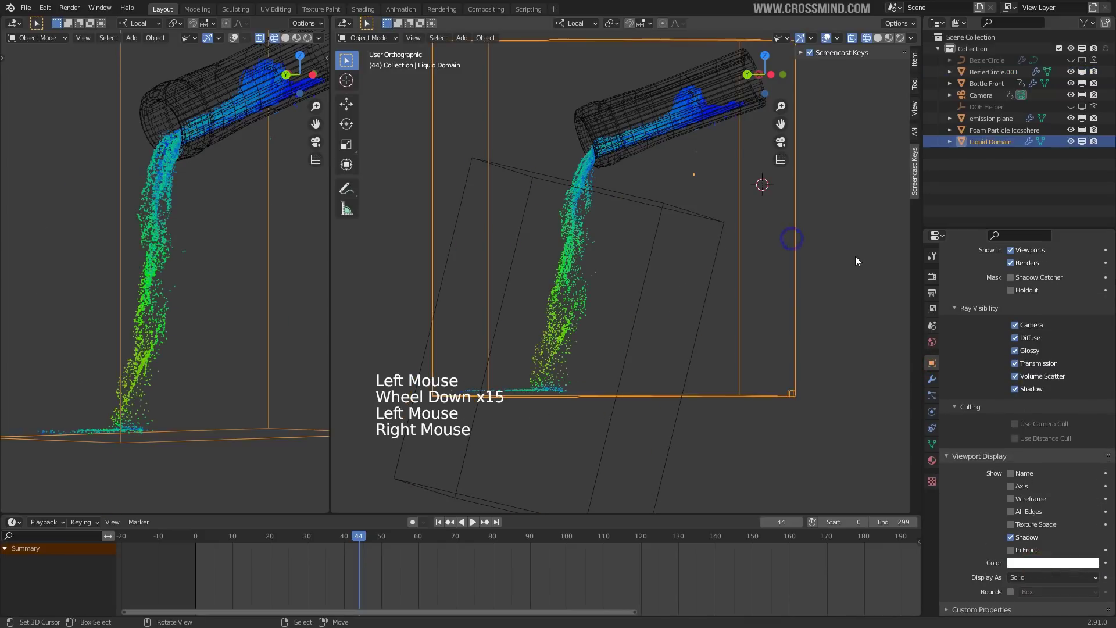
{"action": "double_click", "coordinate": [934, 412]}
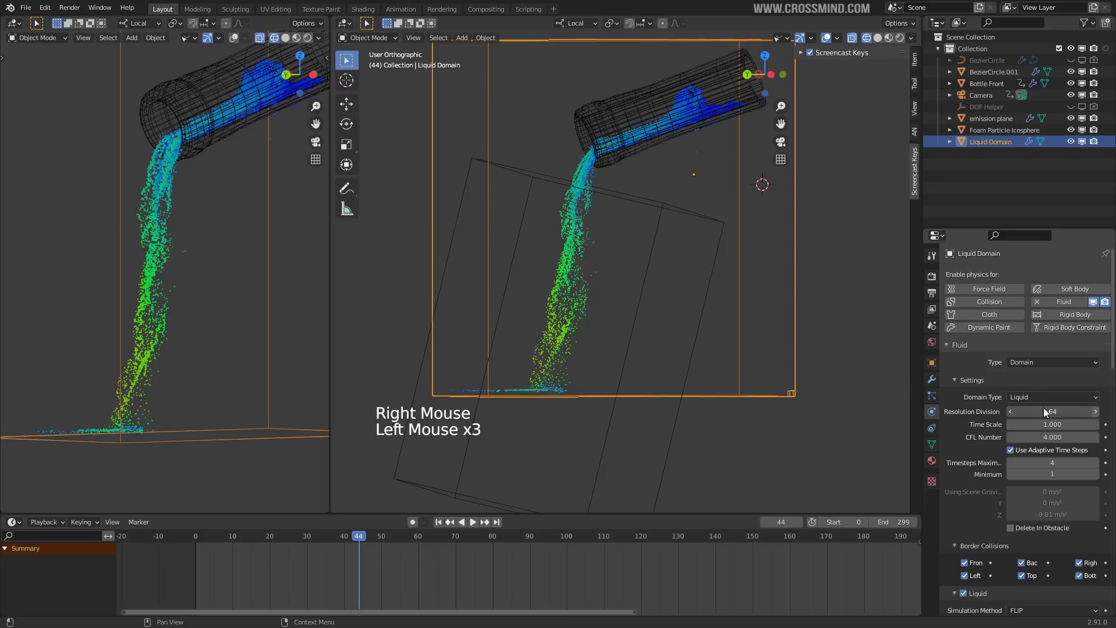
{"action": "left_click", "coordinate": [1010, 411]}
{"action": "left_click", "coordinate": [440, 522]}
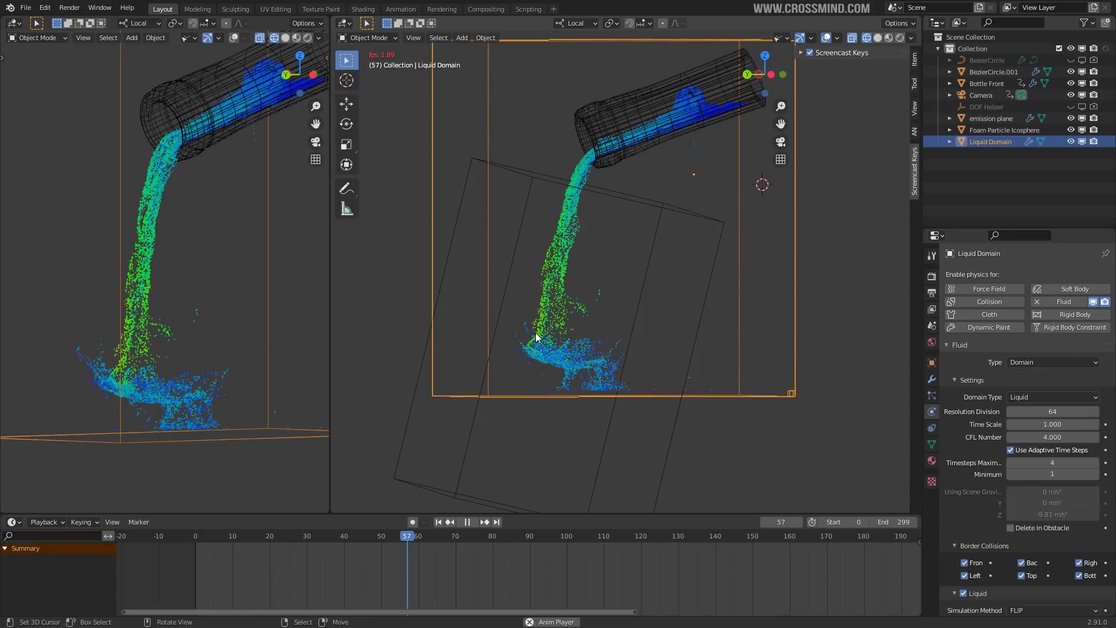
{"action": "key", "text": "shift+space"}
- Rename the BezierCircle.001 object as glass
{"action": "left_click", "coordinate": [1004, 130]}
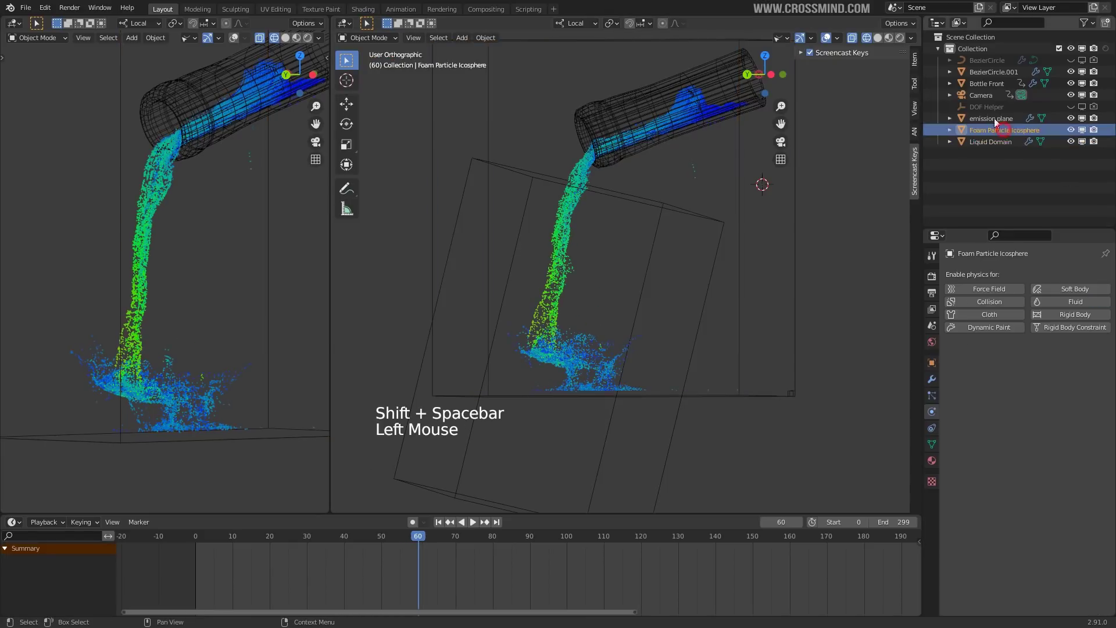
{"action": "left_click", "coordinate": [992, 72]}
{"action": "right_click", "coordinate": [984, 76]}
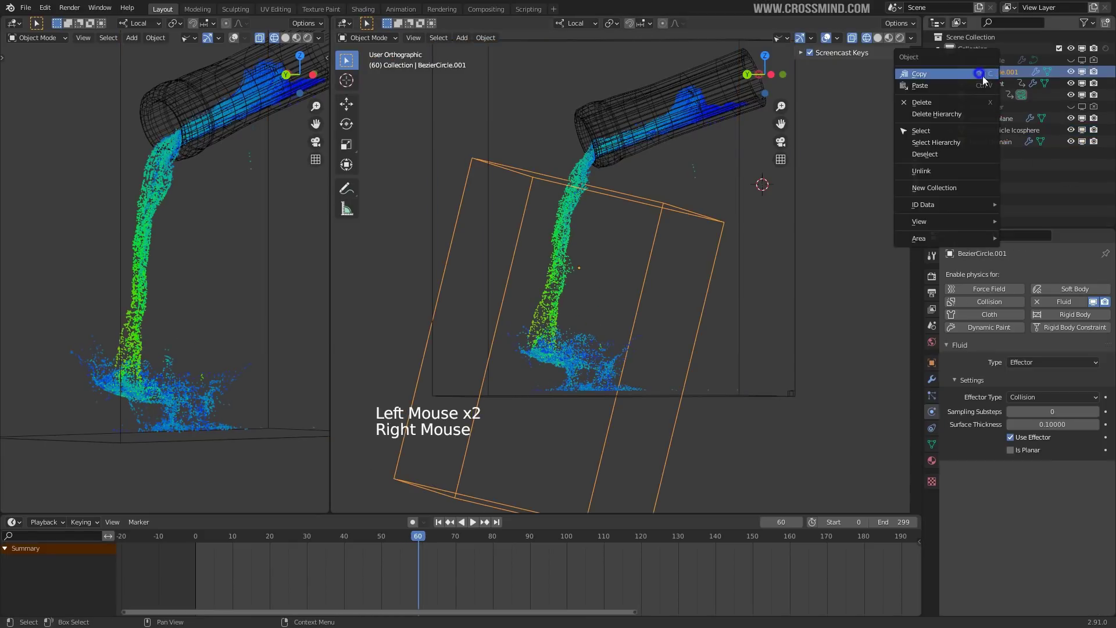
{"action": "left_click", "coordinate": [984, 74]}
{"action": "type", "text": "g"}
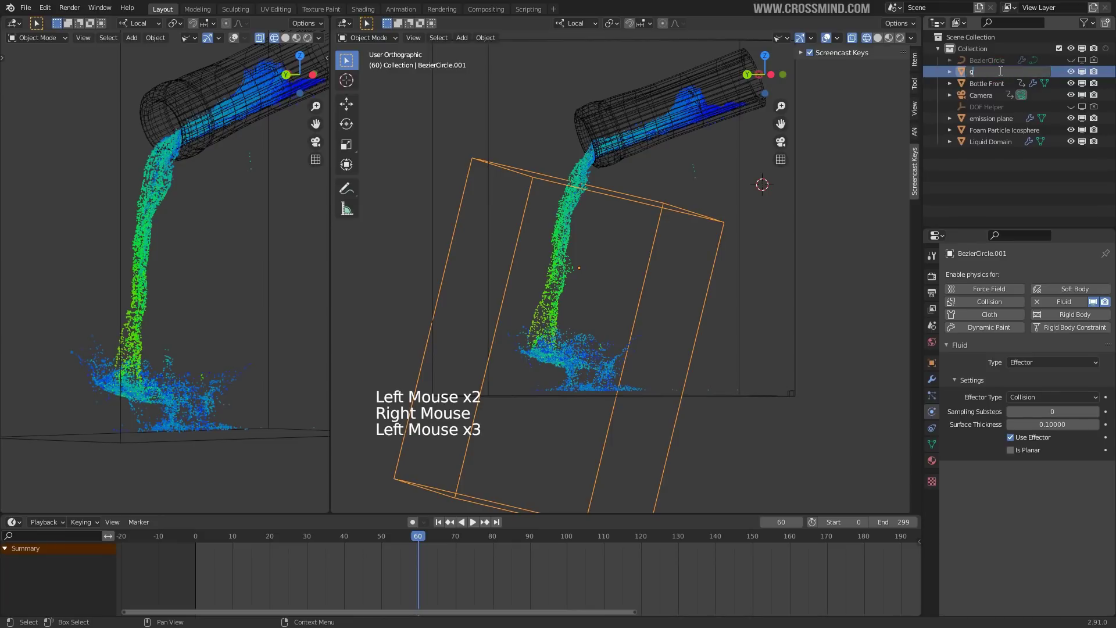
{"action": "type", "text": "lass"}
{"action": "key", "text": "Return"}
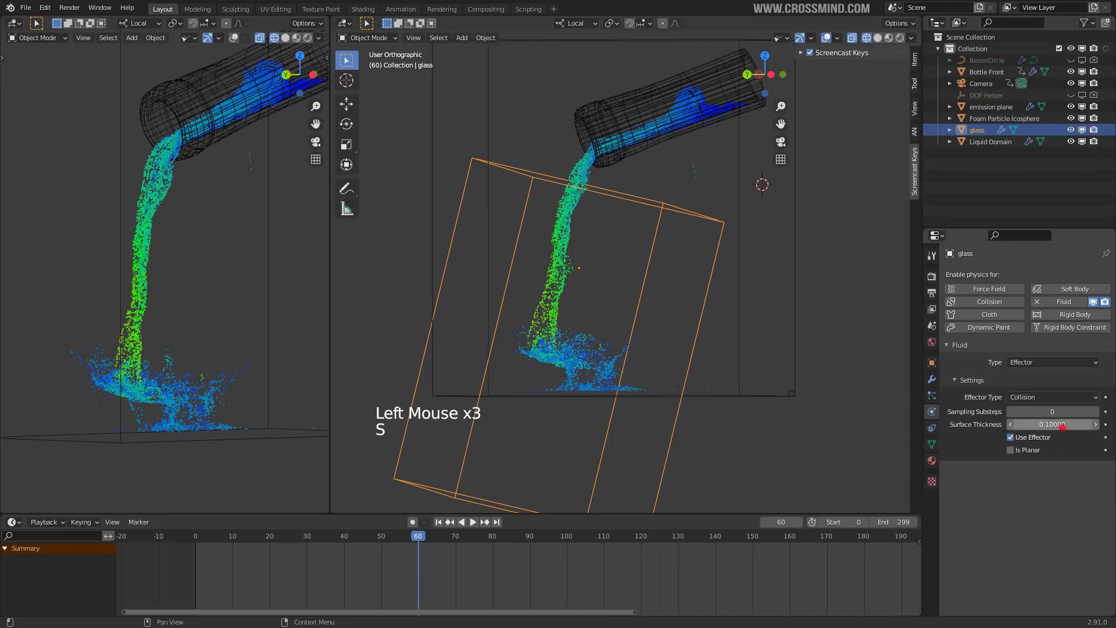
- Set the glass's Surface Thickness to 0.5 and lower the Liquid Domain's Resolution Division to 62
{"action": "middle_click_drag", "start_coordinate": [639, 244], "coordinate": [634, 239]}
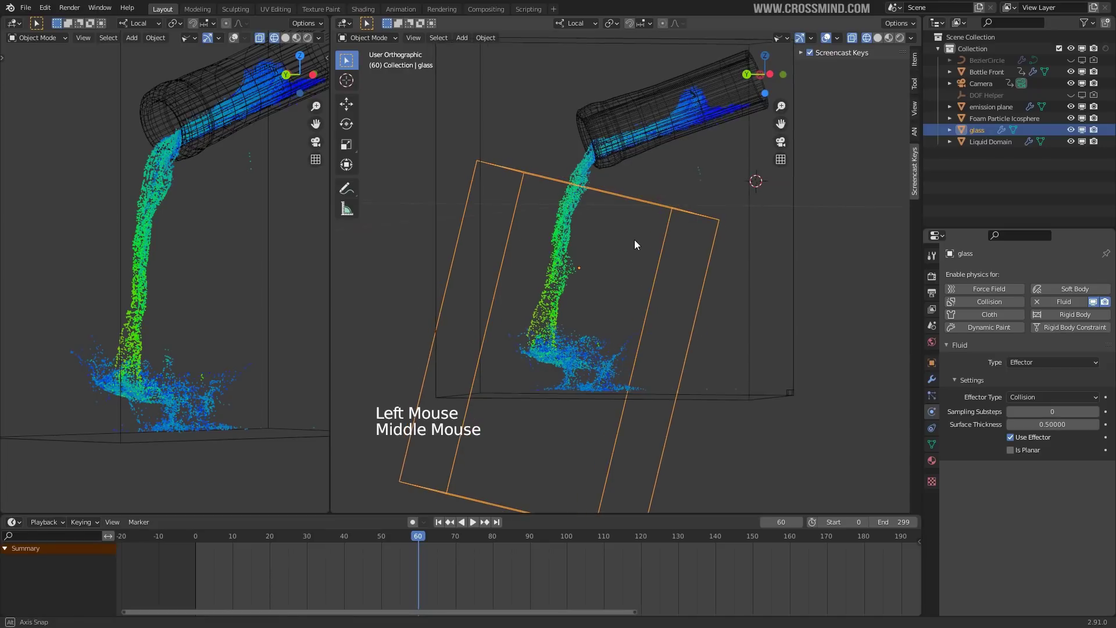
{"action": "right_click", "coordinate": [750, 348]}
{"action": "left_click", "coordinate": [1095, 412]}
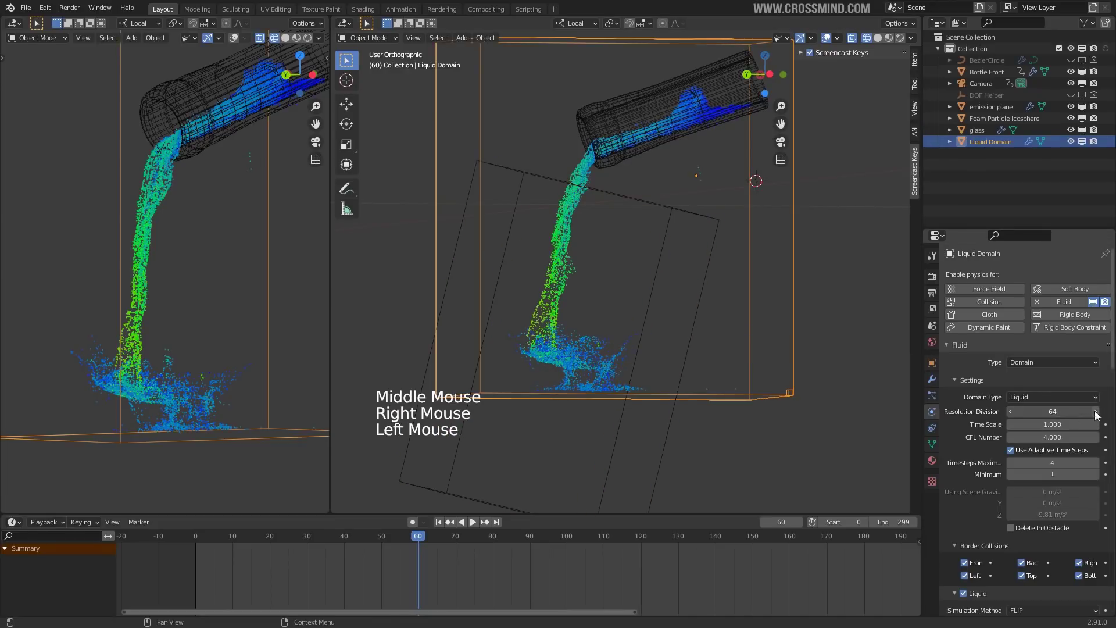
{"action": "left_click", "coordinate": [1009, 412]}
{"action": "left_click", "coordinate": [1010, 412]}
- Compare the effector Surface Thickness settings of Bottle Front and the glass
{"action": "left_click", "coordinate": [987, 72]}
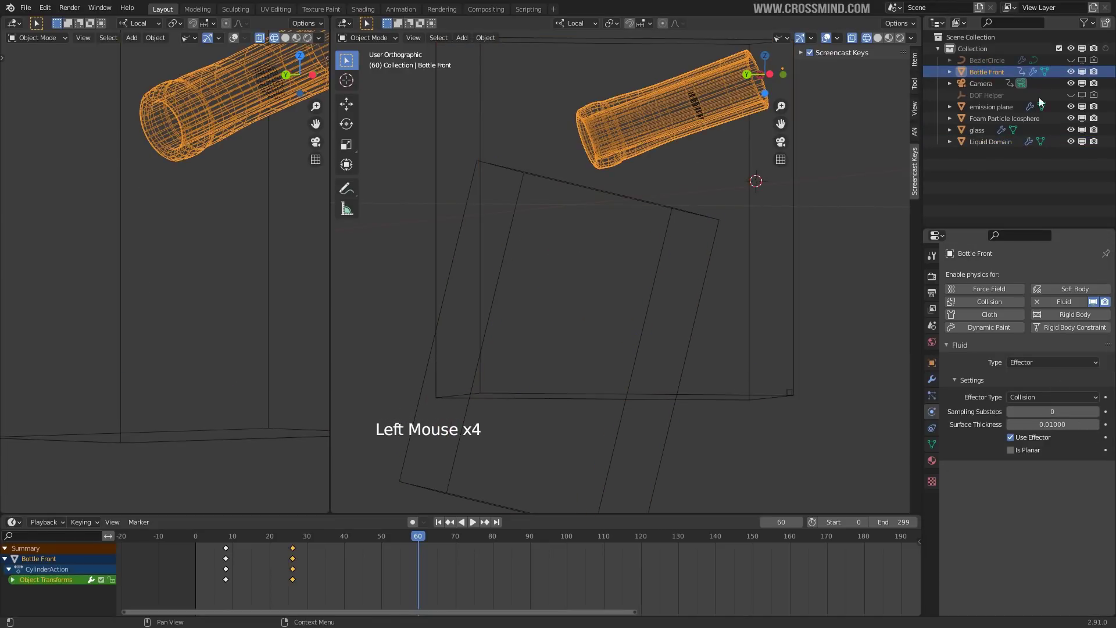
{"action": "left_click", "coordinate": [983, 83]}
{"action": "left_click", "coordinate": [988, 132]}
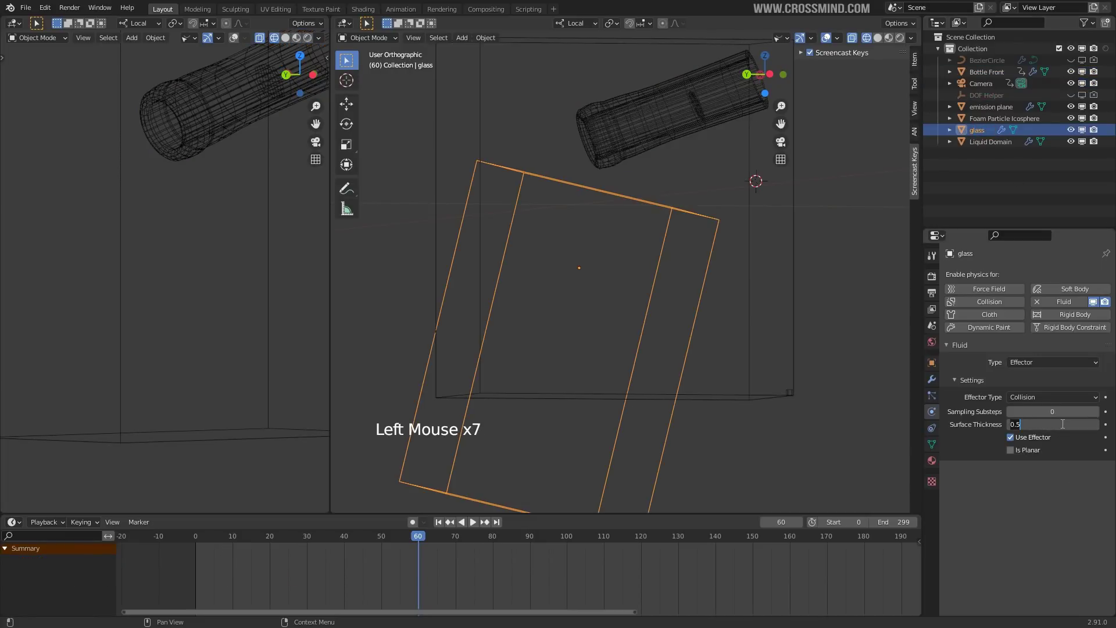
- Set the Liquid Domain's Resolution Division to 64 and simulate from the first frame to about frame 80
{"action": "right_click", "coordinate": [796, 322]}
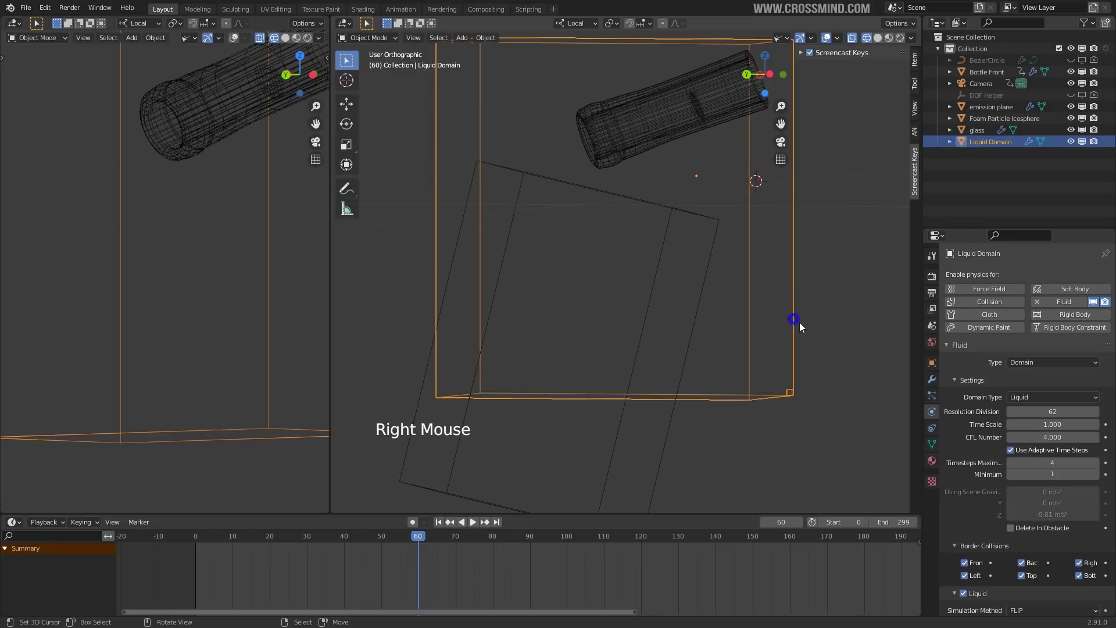
{"action": "left_click", "coordinate": [612, 472]}
{"action": "left_click", "coordinate": [438, 522]}
{"action": "key", "text": "space"}
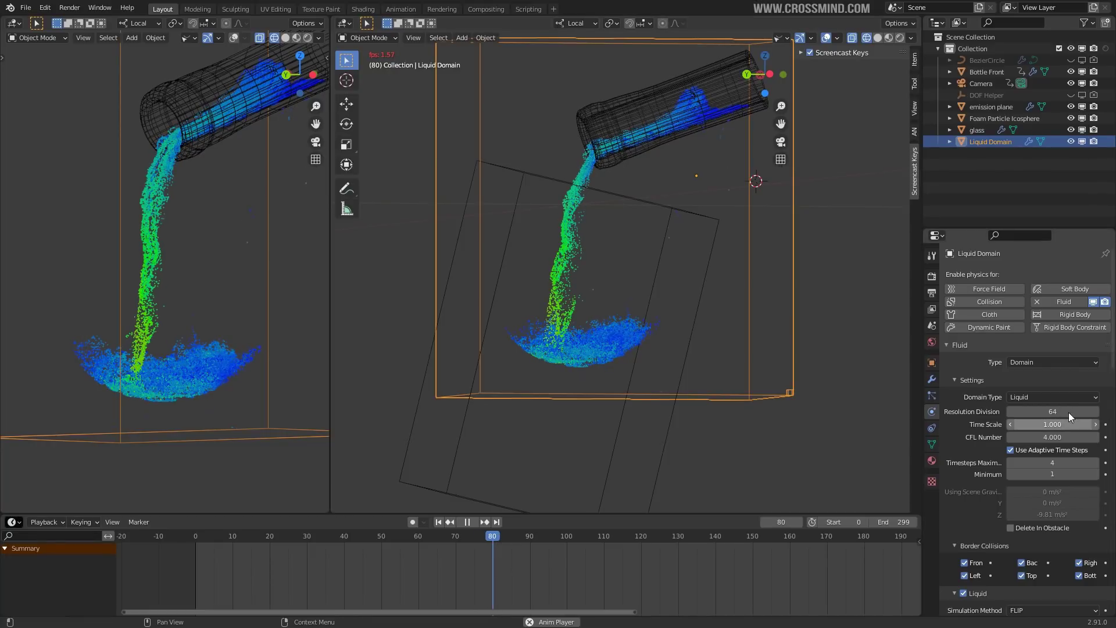
{"action": "key", "text": "shift+space"}
- Replay the simulation from the first frame, select the emission plane, and stop at frame 81
{"action": "left_click", "coordinate": [440, 522]}
{"action": "left_click", "coordinate": [473, 521]}
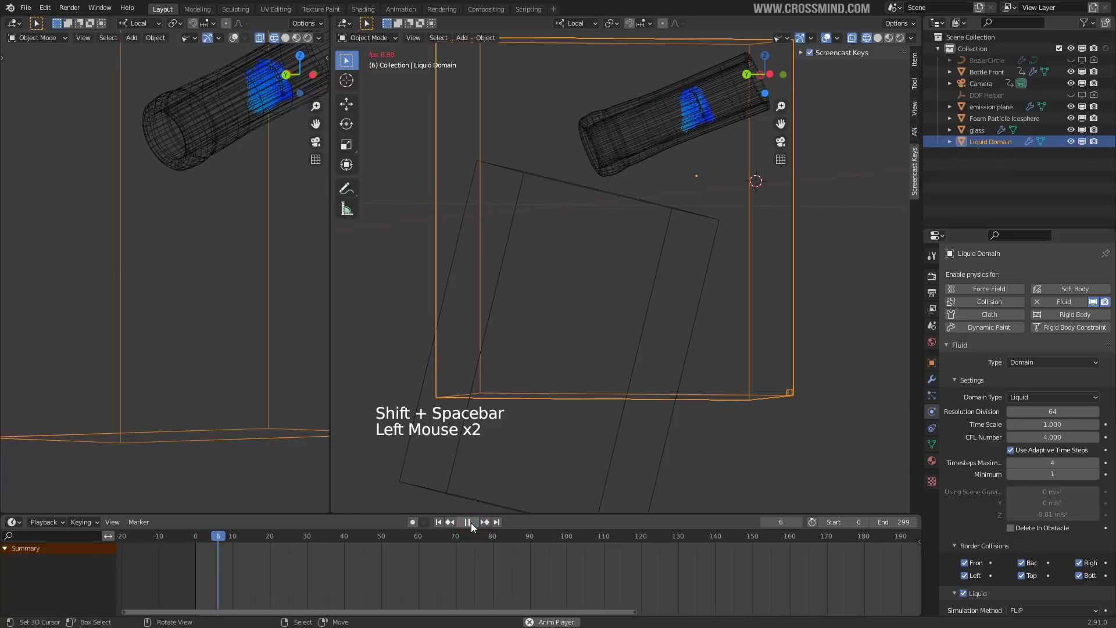
{"action": "right_click", "coordinate": [700, 106]}
{"action": "right_click", "coordinate": [699, 106]}
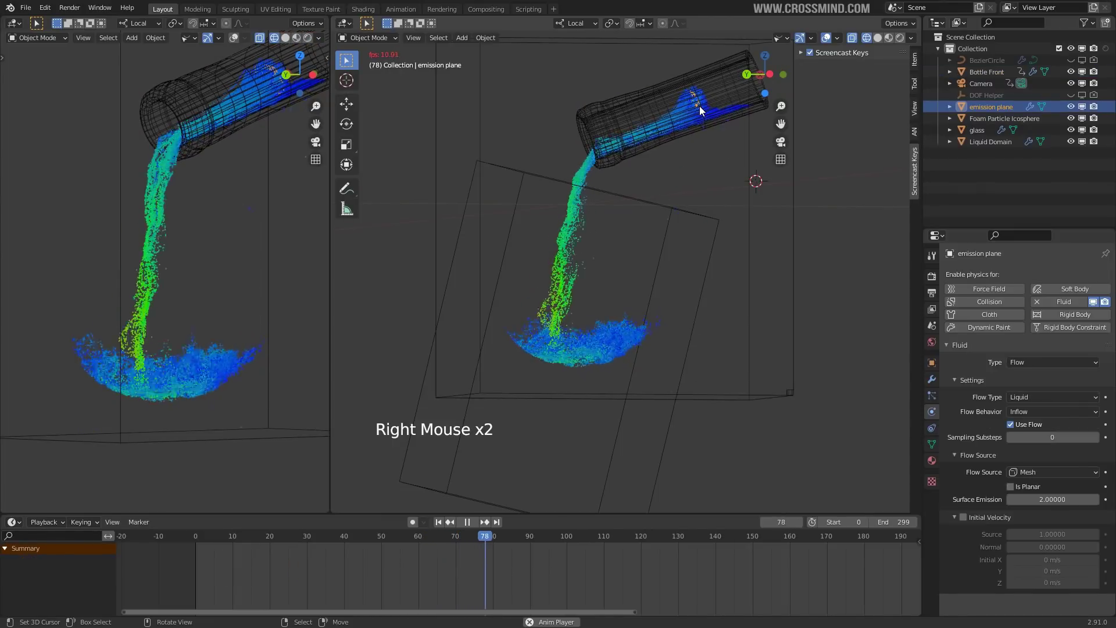
{"action": "key", "text": "shift+space"}
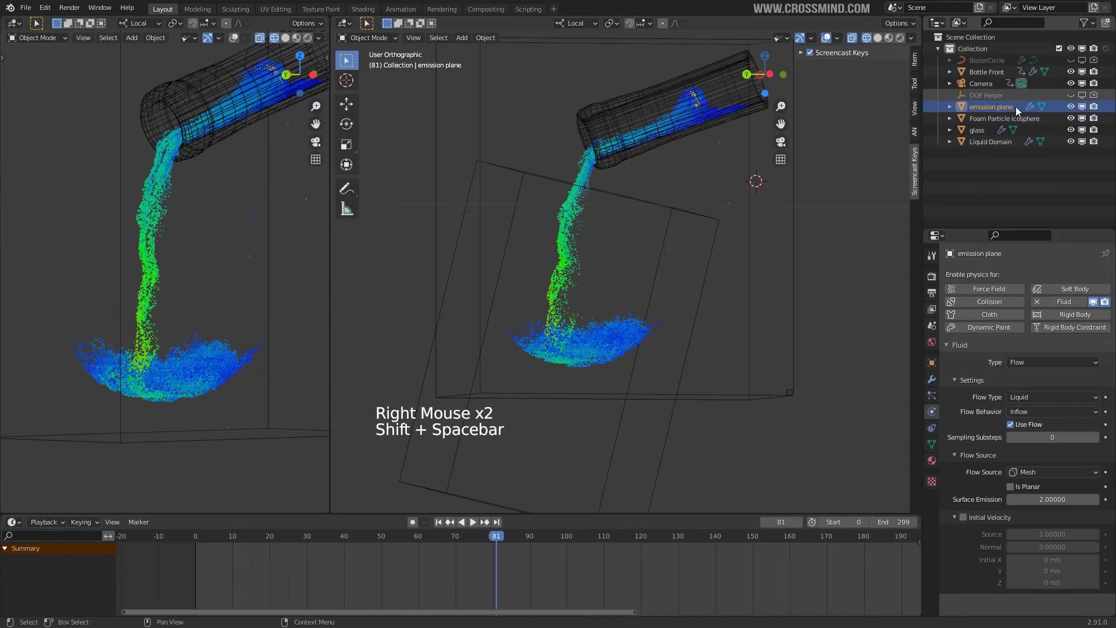
- Keyframe the emission plane's Use Flow as enabled at frame 46 and disabled at frame 47
{"action": "left_click_drag", "start_coordinate": [356, 566], "coordinate": [368, 567]}
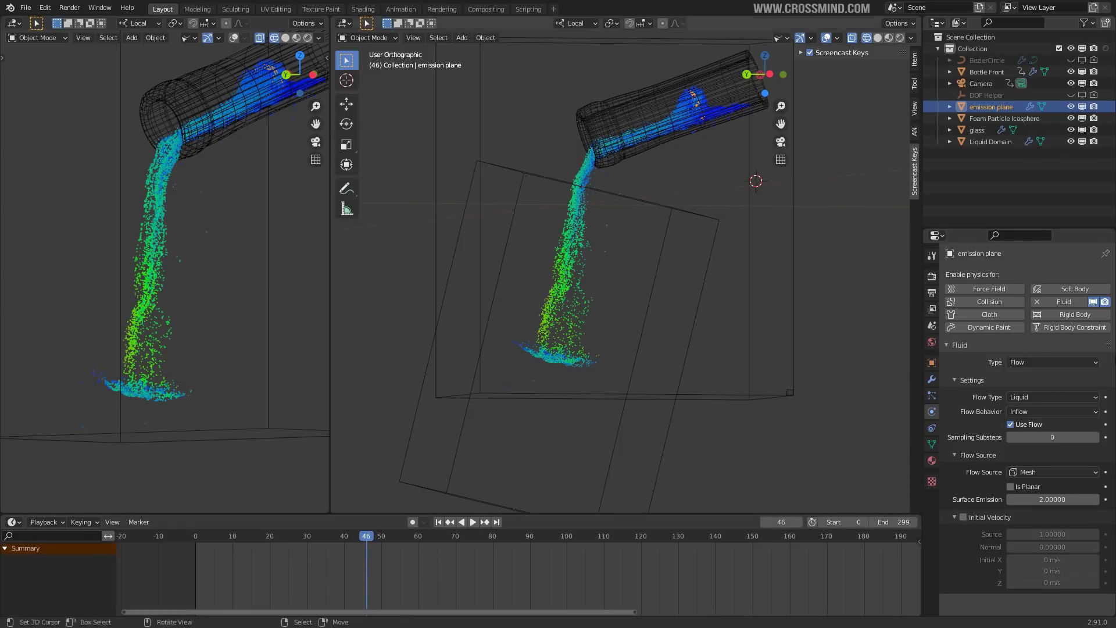
{"action": "key", "text": "i"}
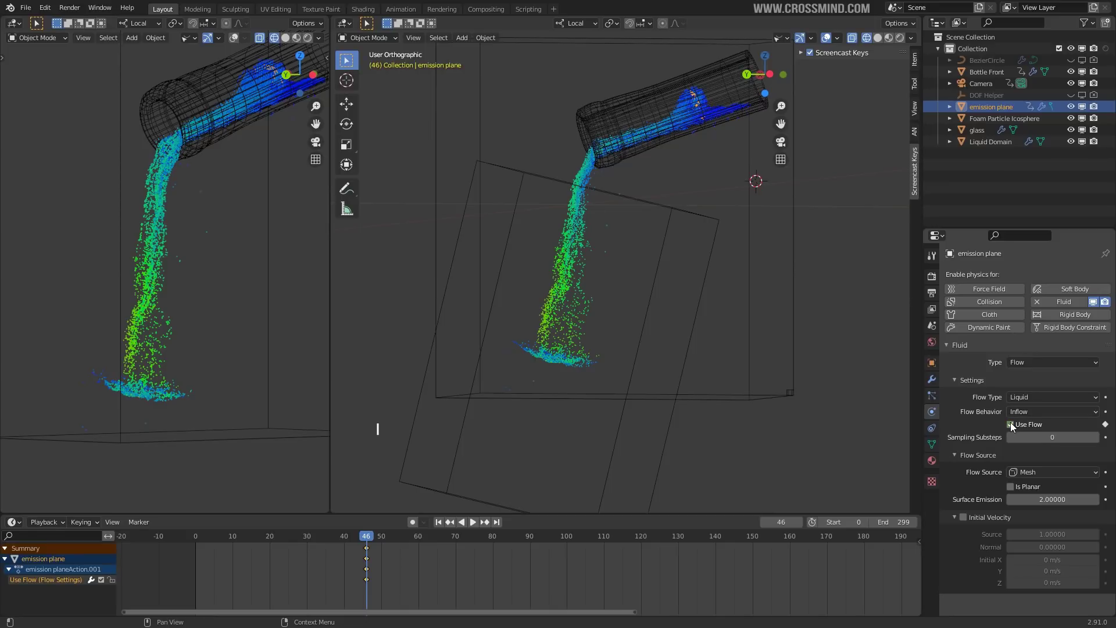
{"action": "key", "text": "Right"}
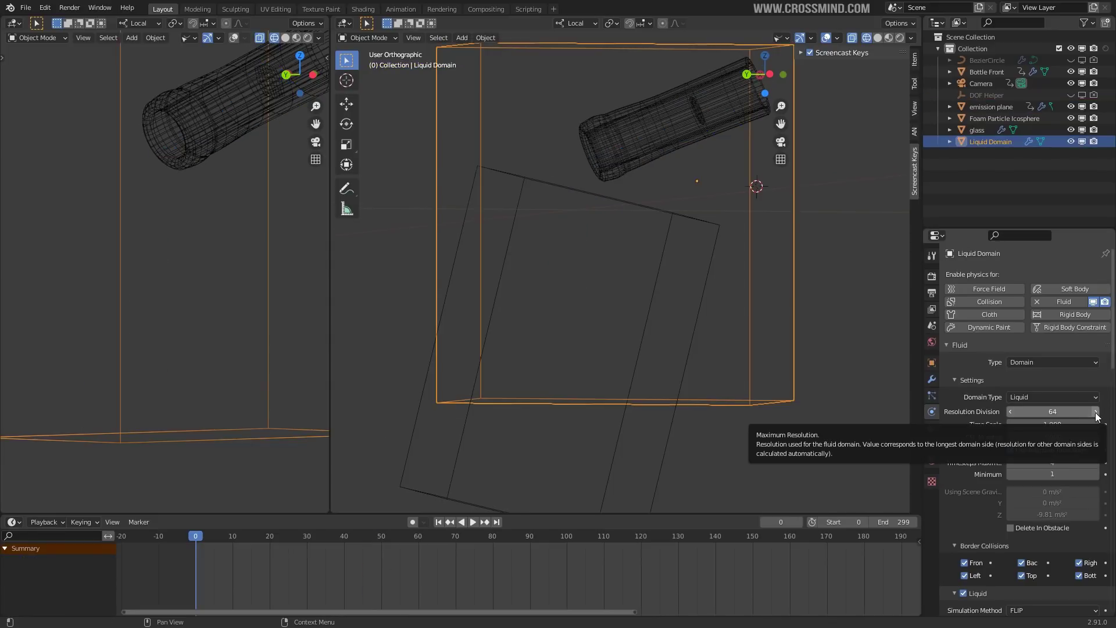
- Set the Liquid Domain's Time Scale to 0.6, keep Resolution Division at 64, and run the simulation from the first frame
{"action": "left_click", "coordinate": [1096, 411]}
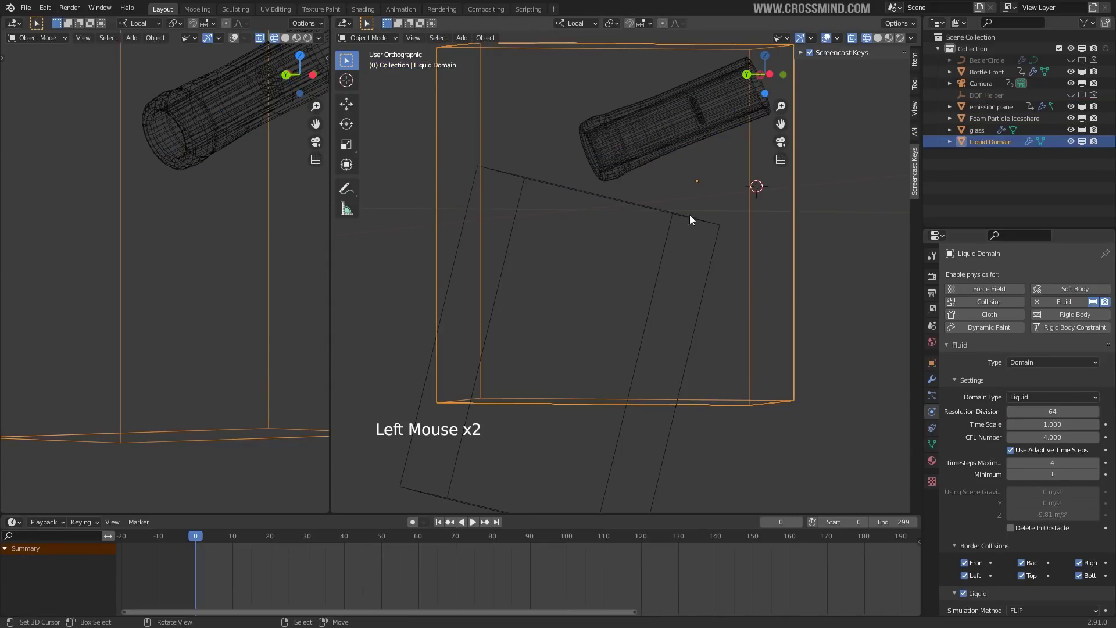
{"action": "left_click", "coordinate": [1038, 424]}
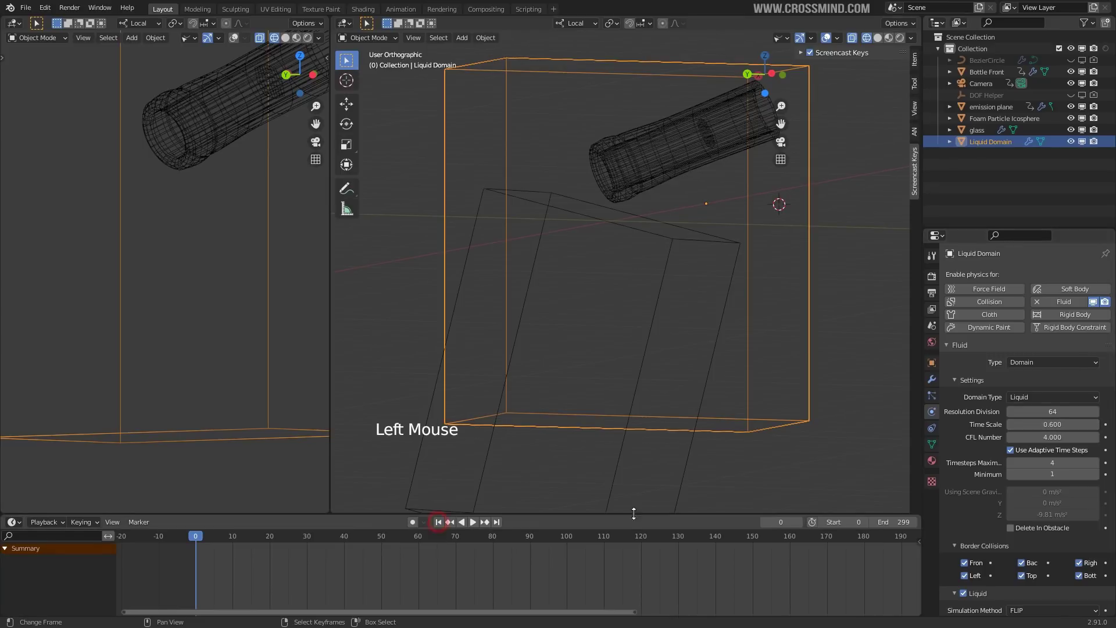
{"action": "key", "text": "shift+space"}
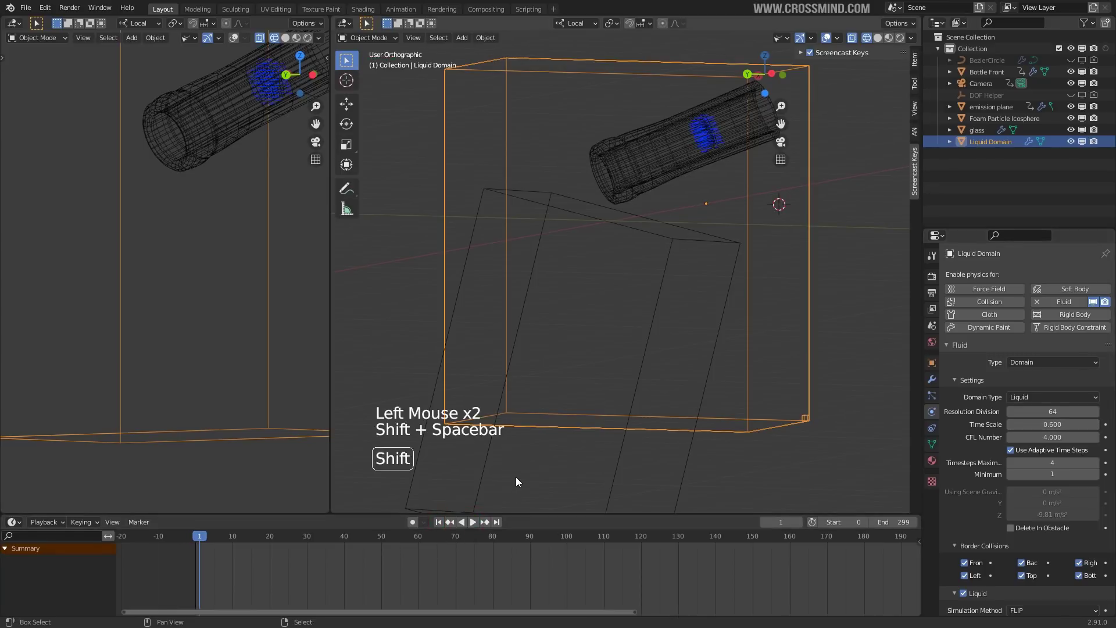
{"action": "left_click", "coordinate": [468, 522]}
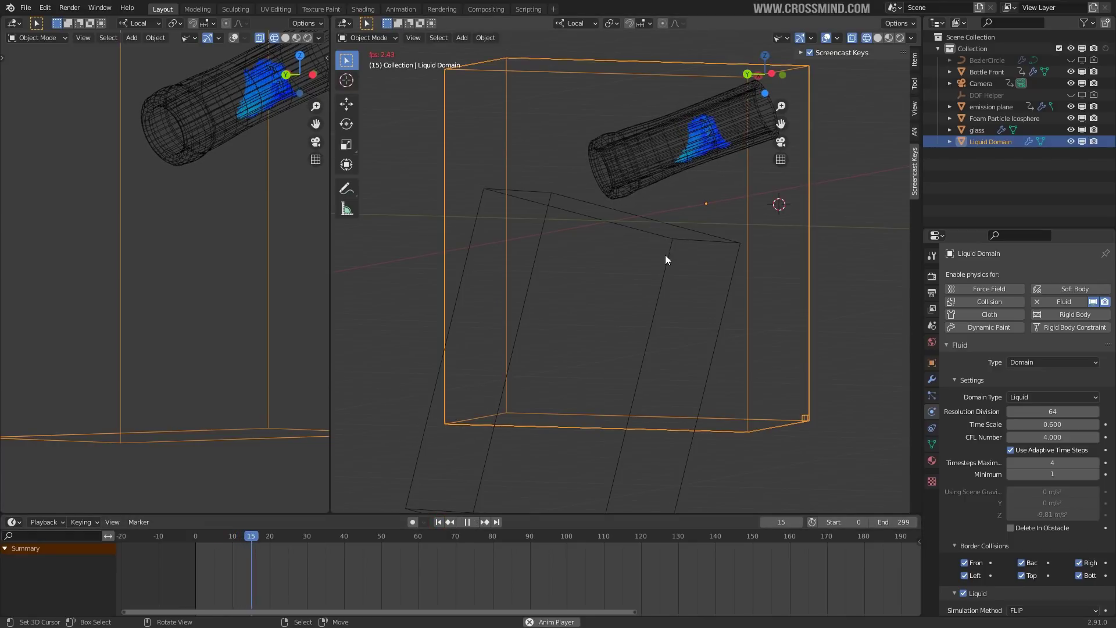
- Replay the slowed simulation with the emission plane selected, and return to the first frame
{"action": "left_click", "coordinate": [473, 522]}
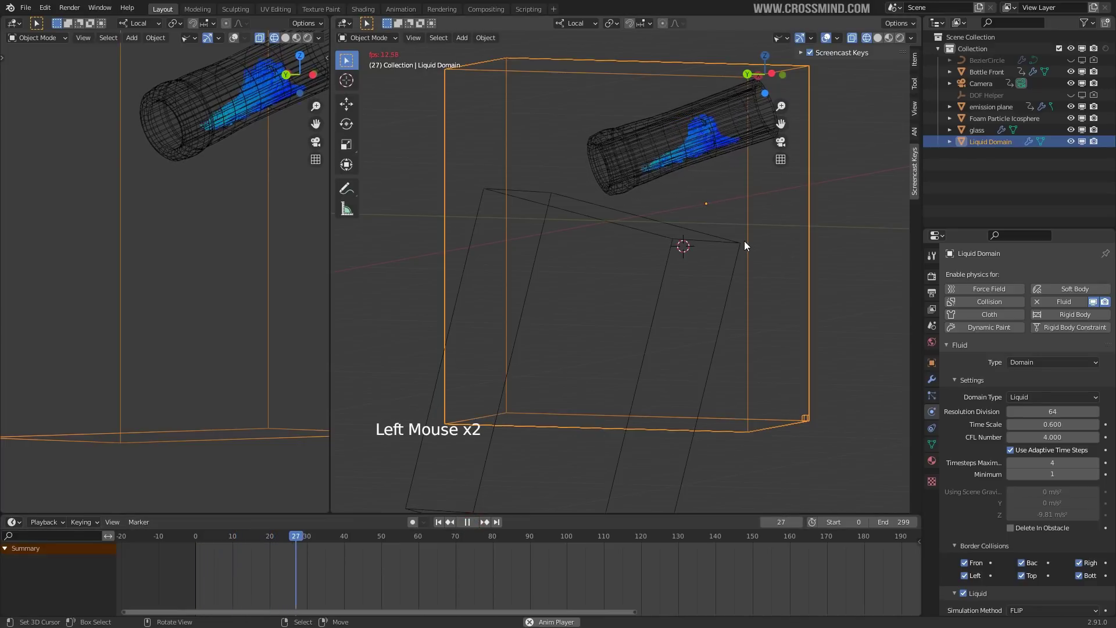
{"action": "right_click", "coordinate": [707, 124]}
{"action": "right_click", "coordinate": [707, 124]}
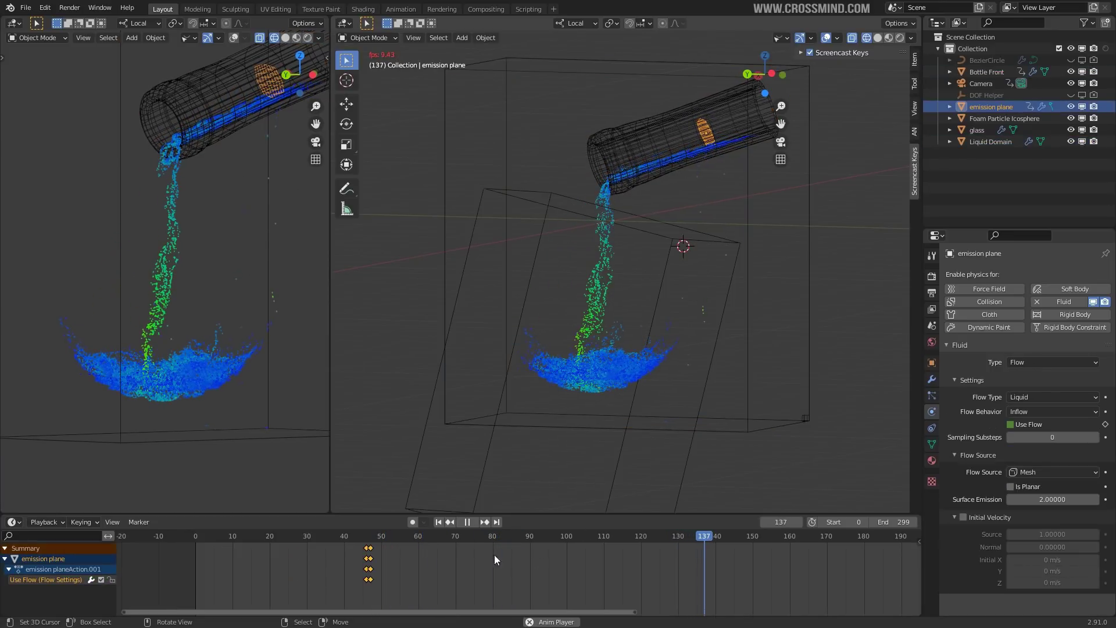
{"action": "double_click", "coordinate": [440, 522]}
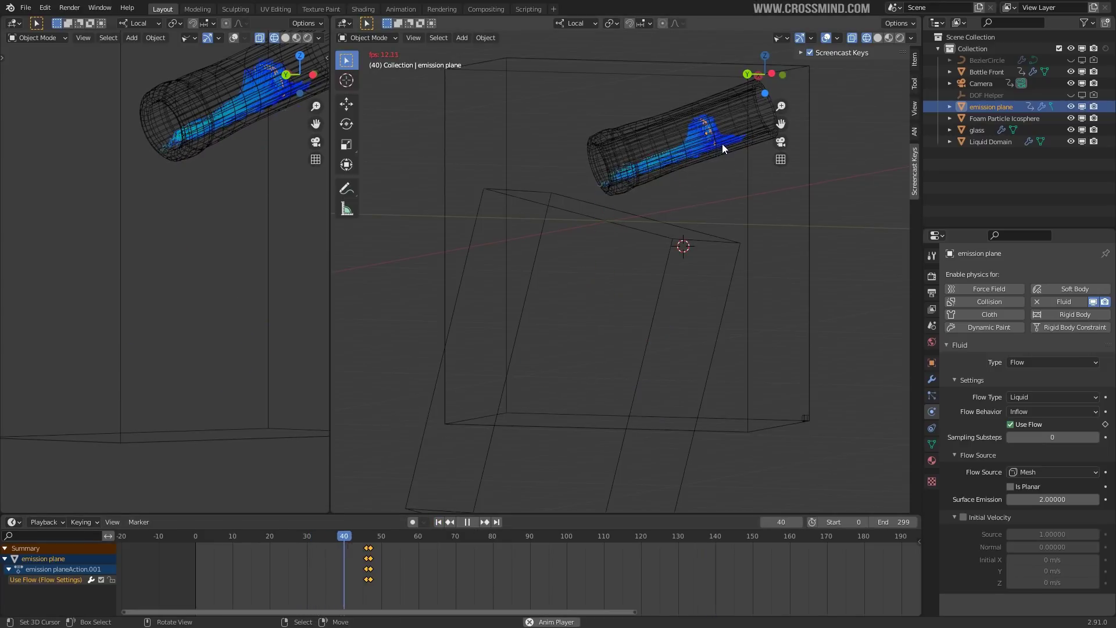
{"action": "key", "text": "shift+space"}
{"action": "left_click", "coordinate": [435, 523]}
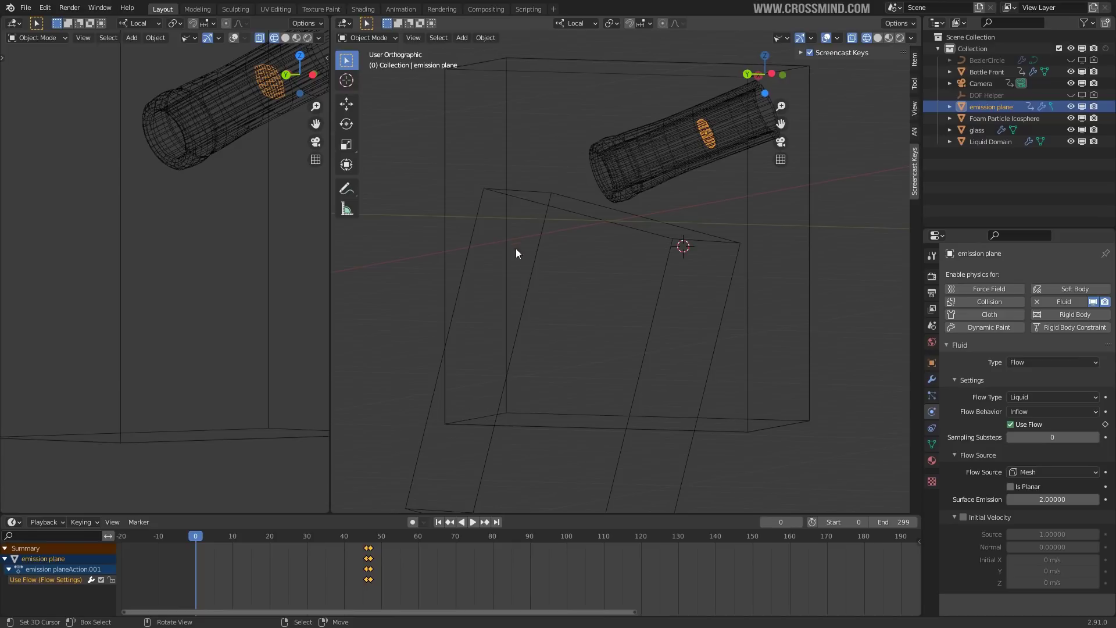
- Show the glass mesh in Edit Mode and annotate the pouring direction from the bottle towards the glass
{"action": "right_click", "coordinate": [529, 260]}
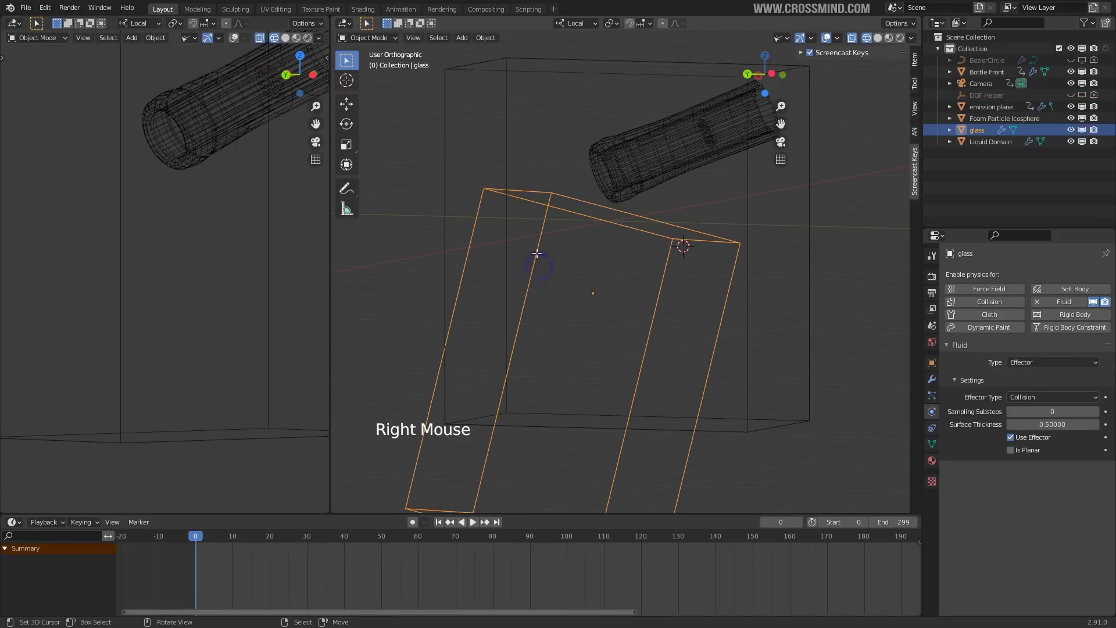
{"action": "key", "text": "Tab"}
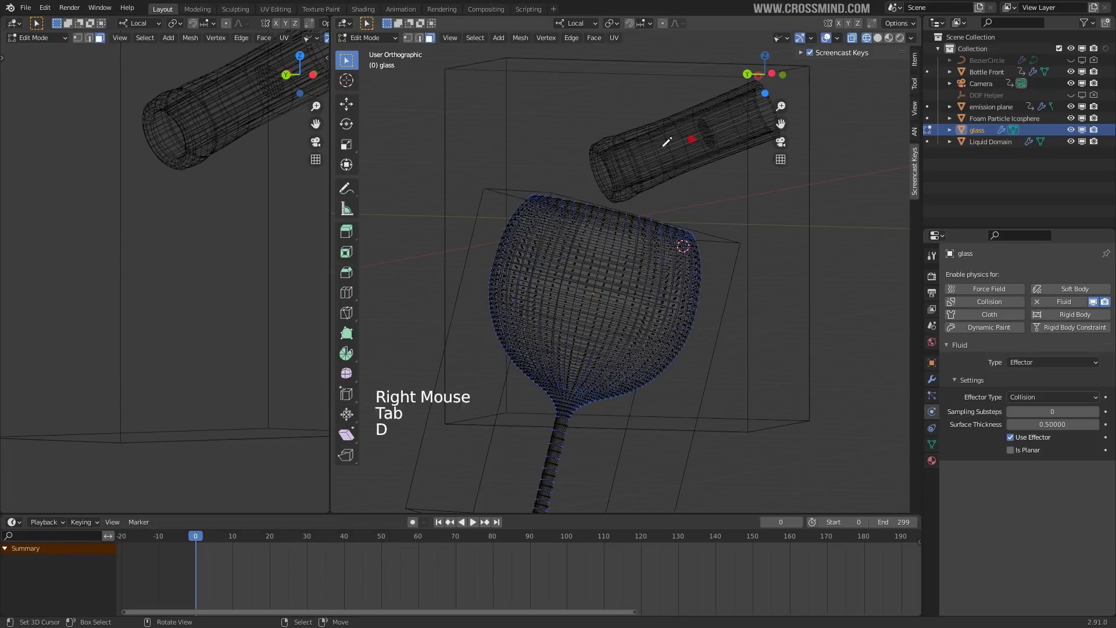
{"action": "left_click_drag", "start_coordinate": [701, 138], "coordinate": [514, 247]}
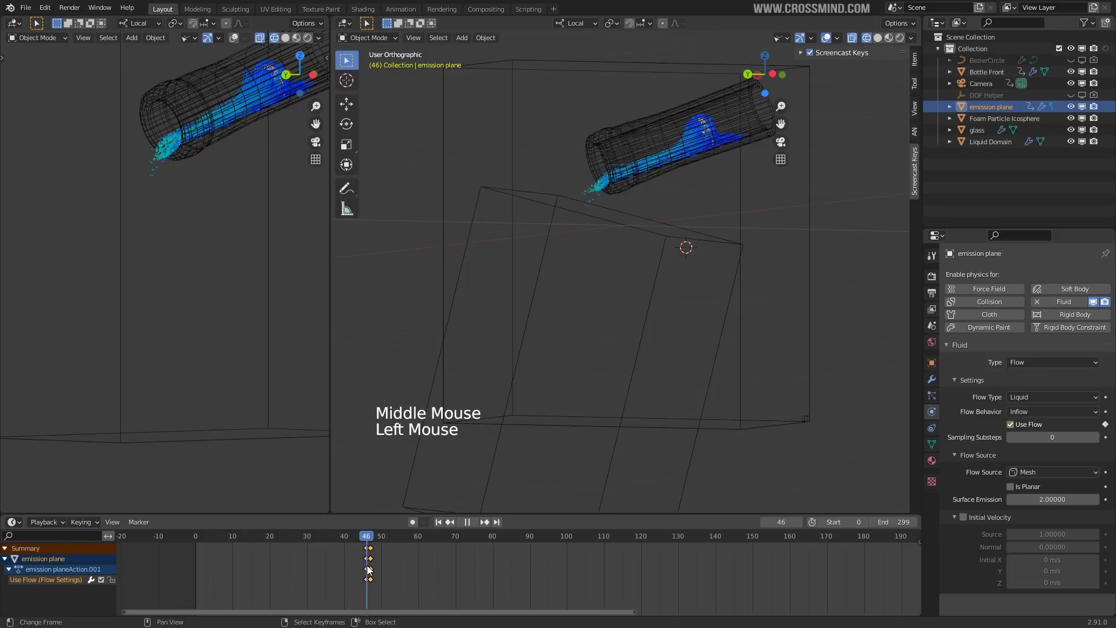
- Play the simulation onward from frame 46 to review the pour, stopping at frame 94
{"action": "key", "text": "shift+space"}
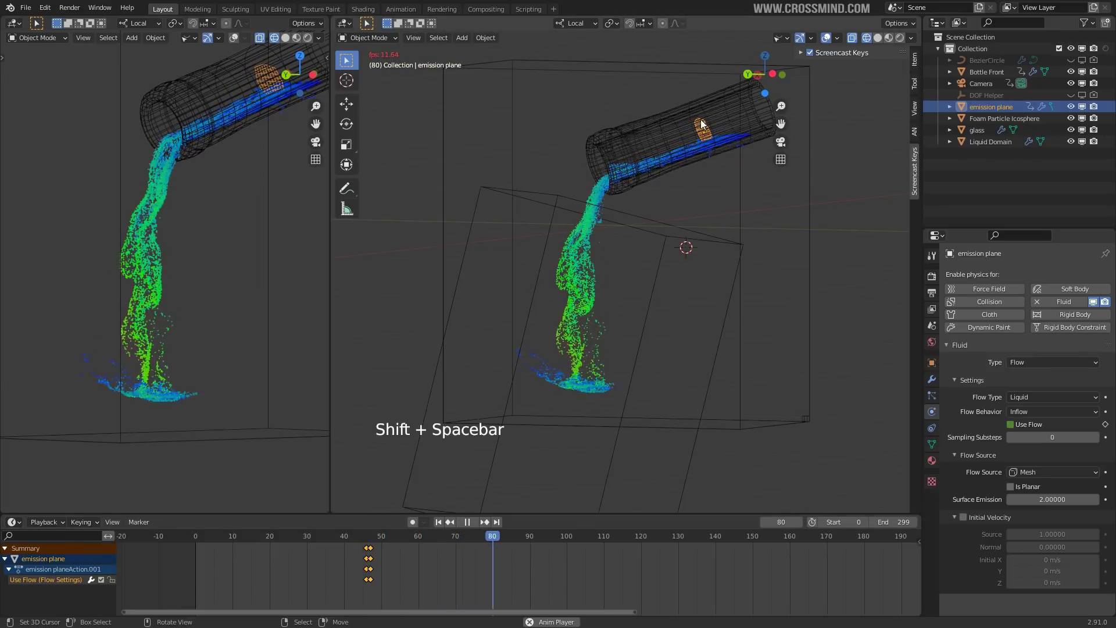
{"action": "key", "text": "shift+space"}
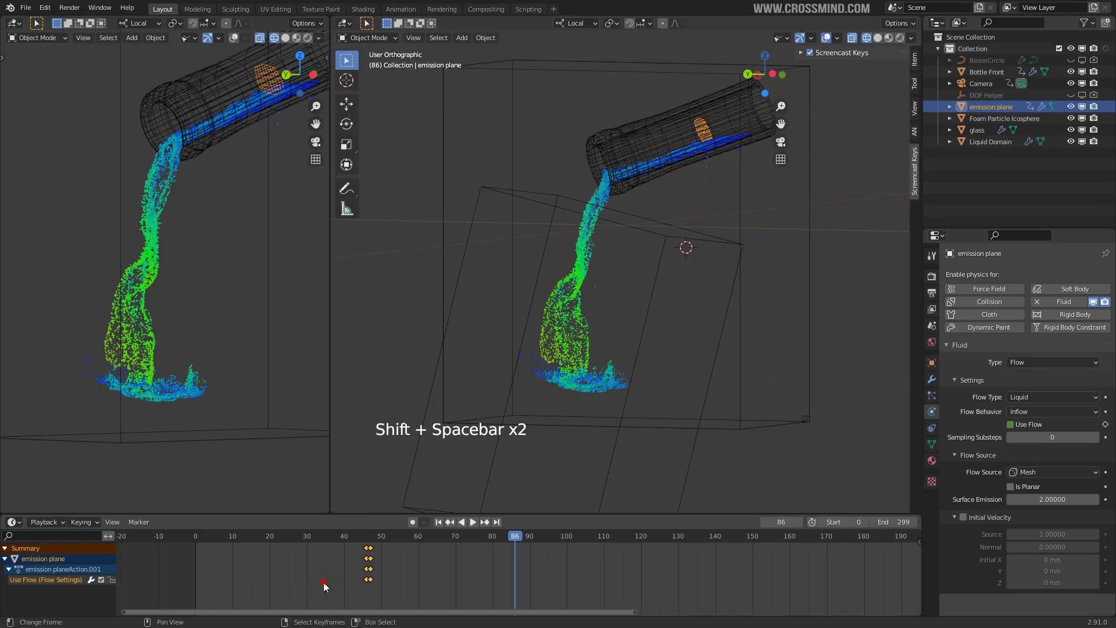
{"action": "left_click", "coordinate": [473, 522]}
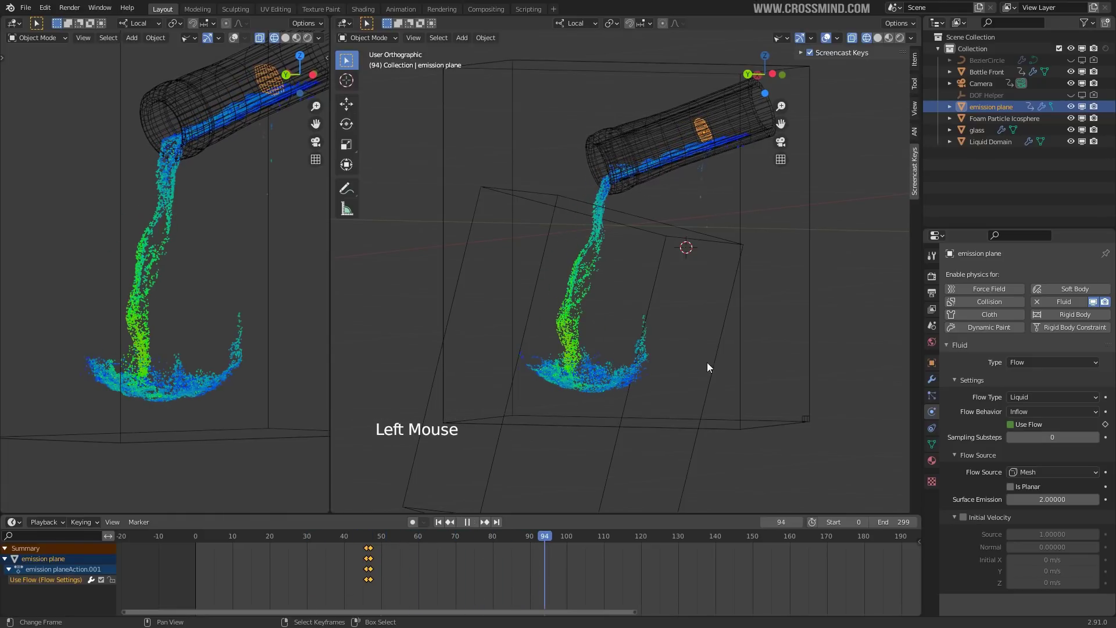
- Enable Initial Velocity on the emission plane with Normal set to 30, and check its face normals in local view
{"action": "left_click", "coordinate": [964, 518]}
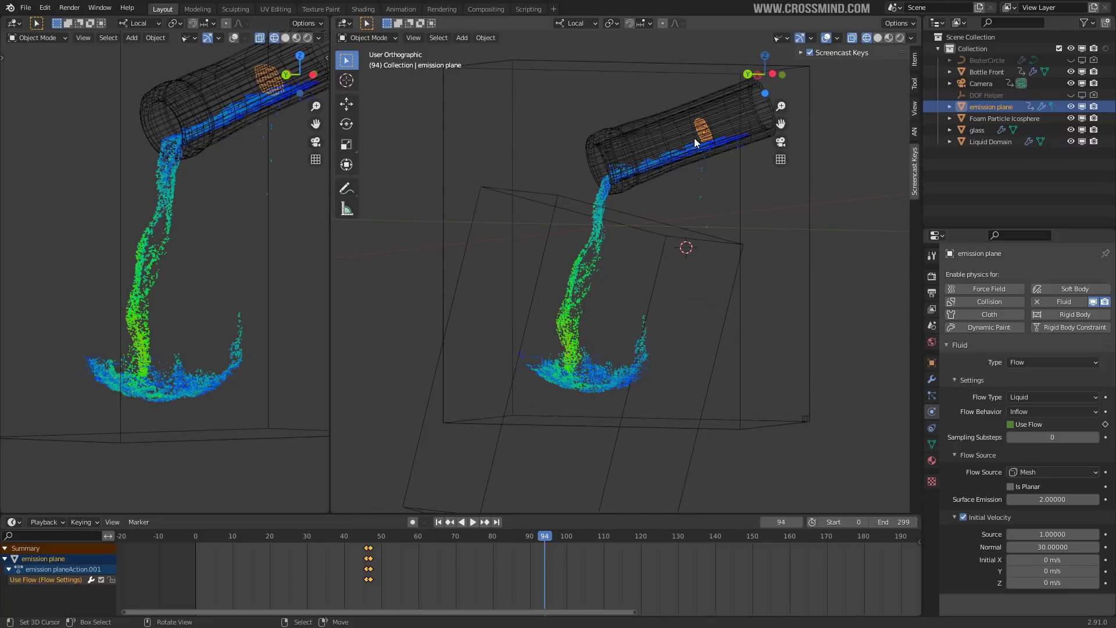
{"action": "key", "text": "KP_Divide"}
{"action": "key", "text": "Tab"}
{"action": "middle_click_drag", "start_coordinate": [674, 226], "coordinate": [647, 232]}
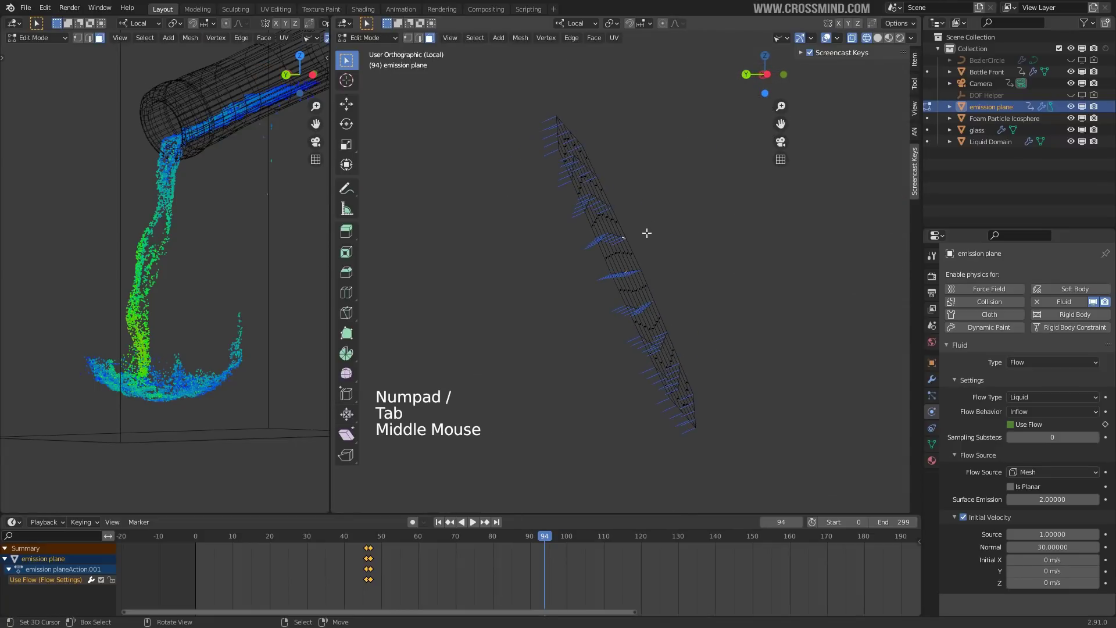
{"action": "key", "text": "Tab"}
{"action": "key", "text": "KP_Divide"}
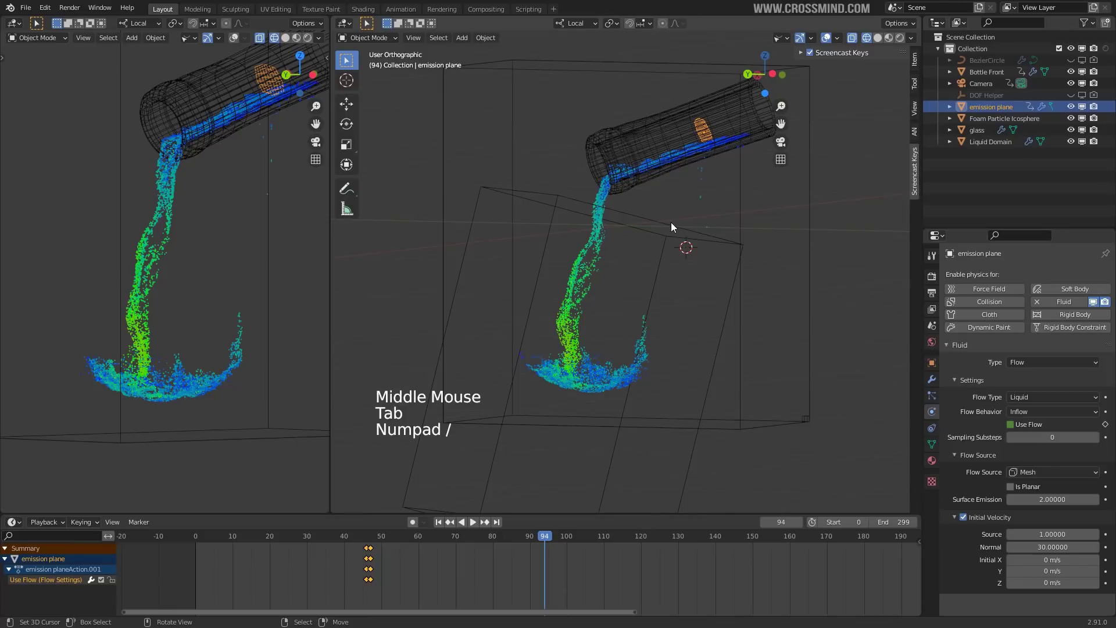
{"action": "middle_click_drag", "start_coordinate": [678, 188], "coordinate": [690, 213]}
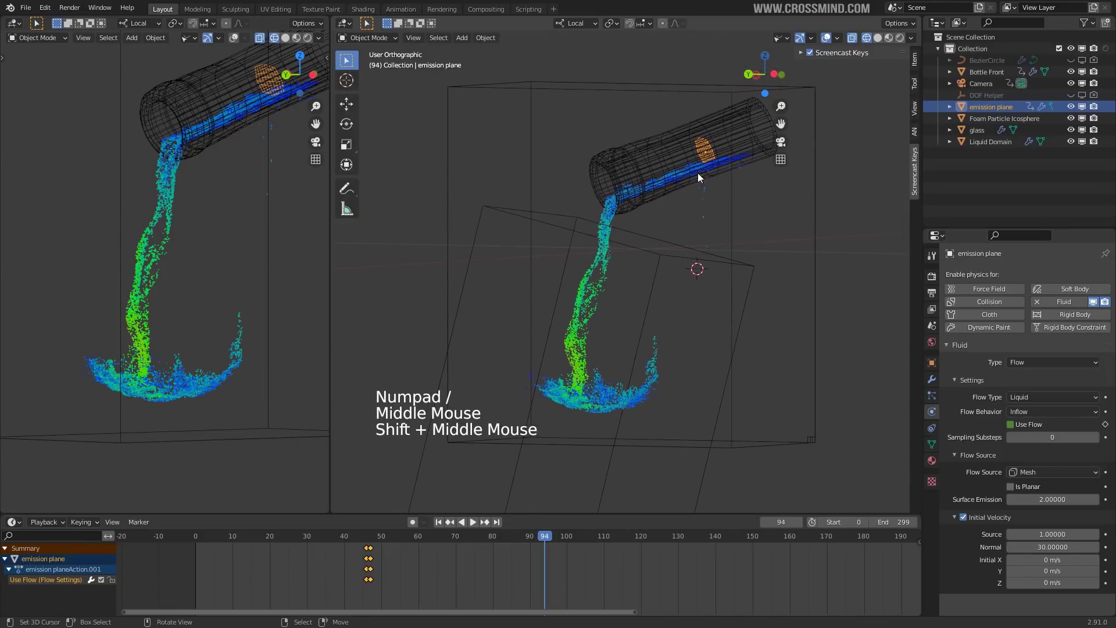
{"action": "middle_click_drag", "start_coordinate": [697, 172], "coordinate": [647, 360]}
{"action": "scroll", "coordinate": [746, 138], "scroll_direction": "up", "scroll_amount": 1}
{"action": "scroll", "coordinate": [702, 191], "scroll_direction": "down", "scroll_amount": 1}
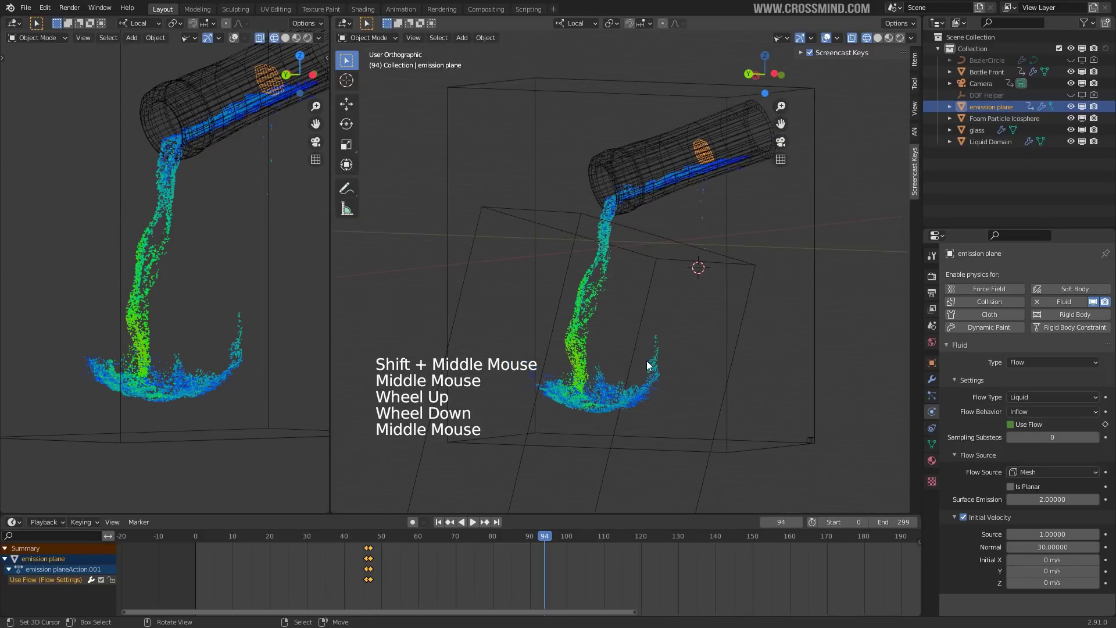
- Clear the Liquid Domain's cached simulation by changing its Resolution Division and restoring it to 64
{"action": "right_click", "coordinate": [813, 357]}
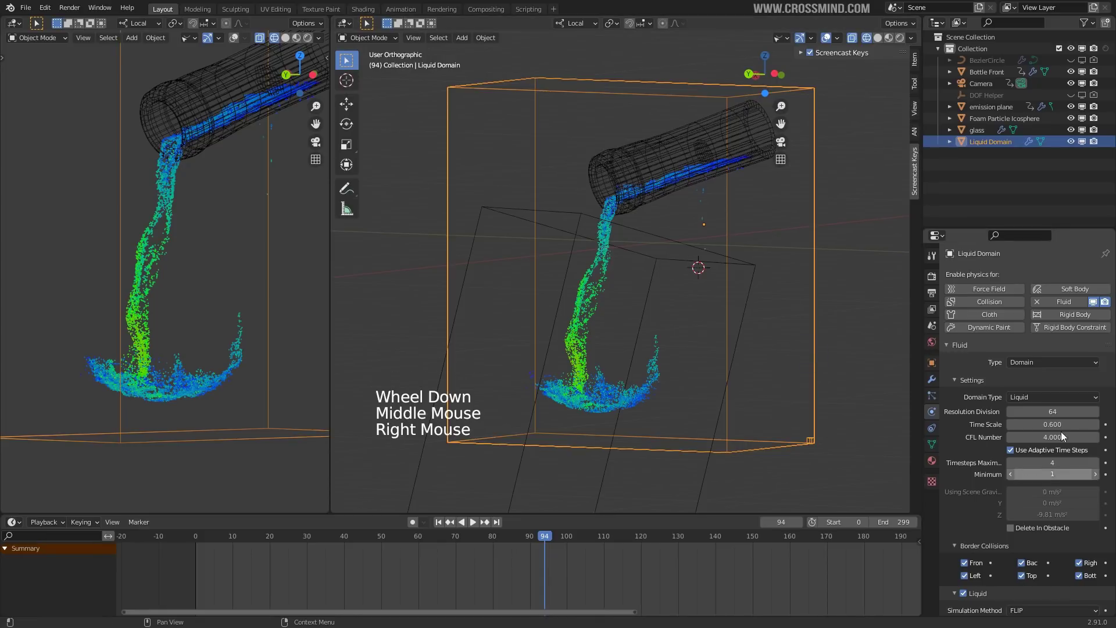
{"action": "left_click", "coordinate": [1091, 409]}
{"action": "left_click", "coordinate": [1010, 411]}
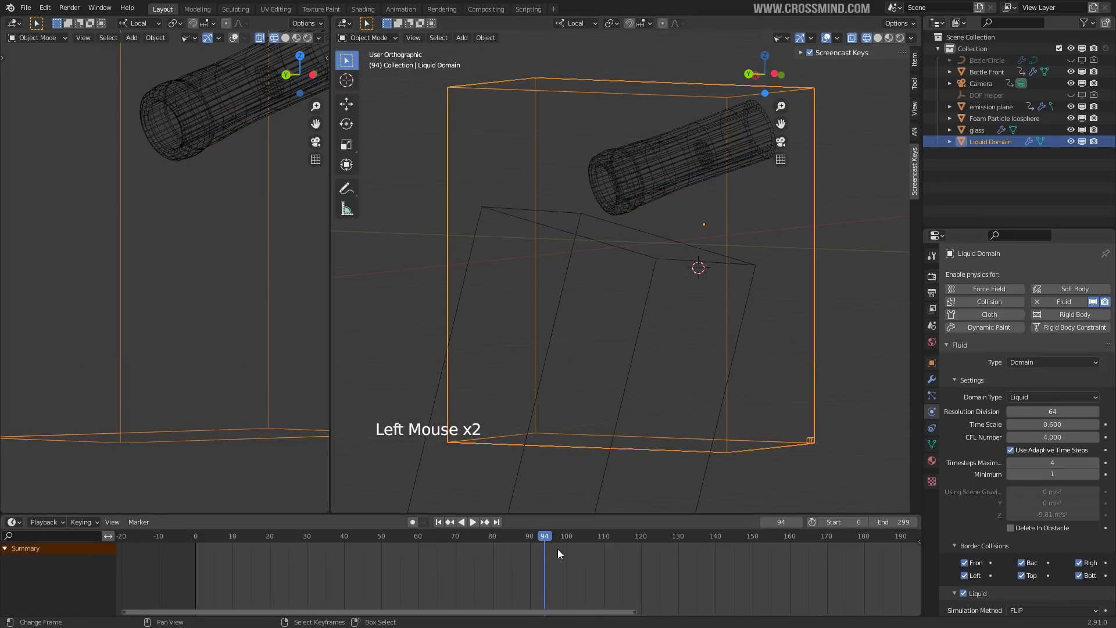
- Play the simulation from the first frame to review the faster pour, stopping at frame 85
{"action": "left_click", "coordinate": [439, 521]}
{"action": "left_click", "coordinate": [472, 522]}
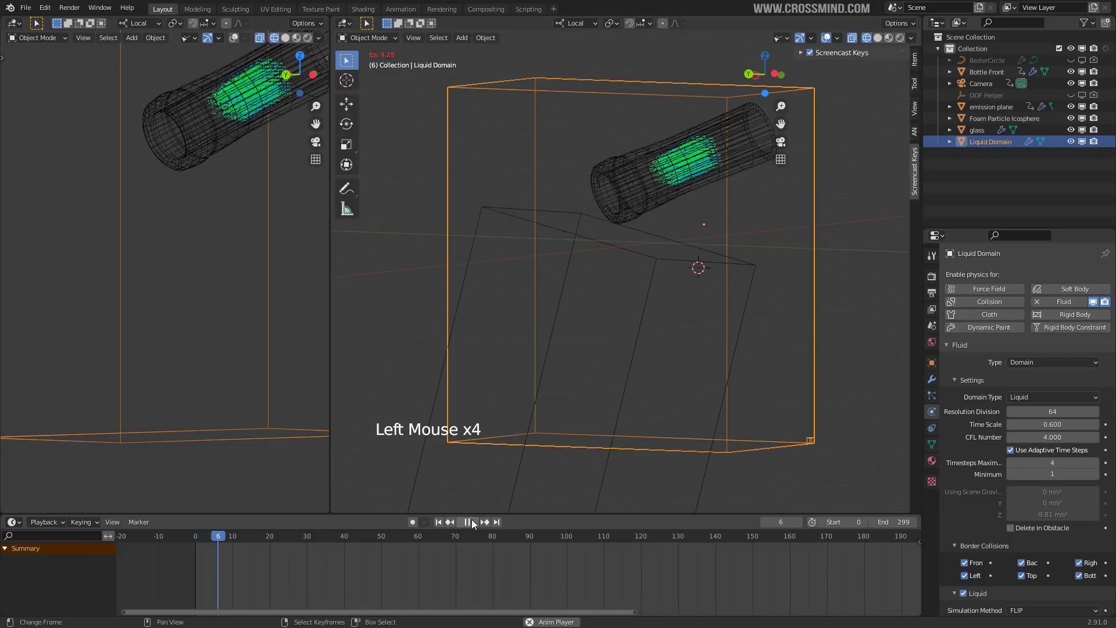
{"action": "key", "text": "alt+Tab"}
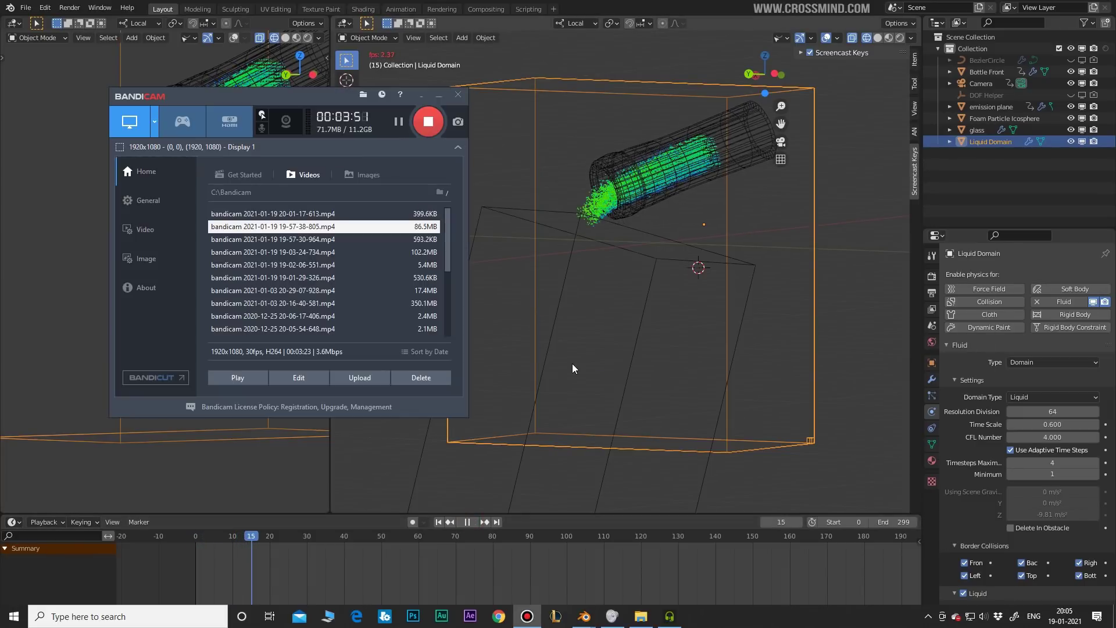
{"action": "key", "text": "alt+Tab"}
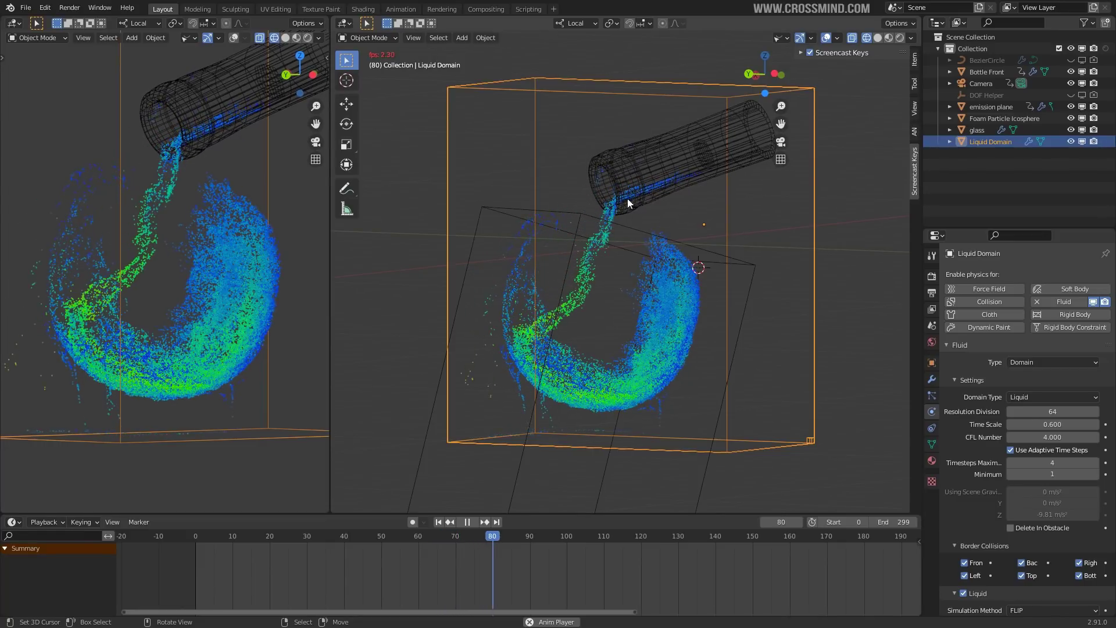
{"action": "key", "text": "shift+space"}
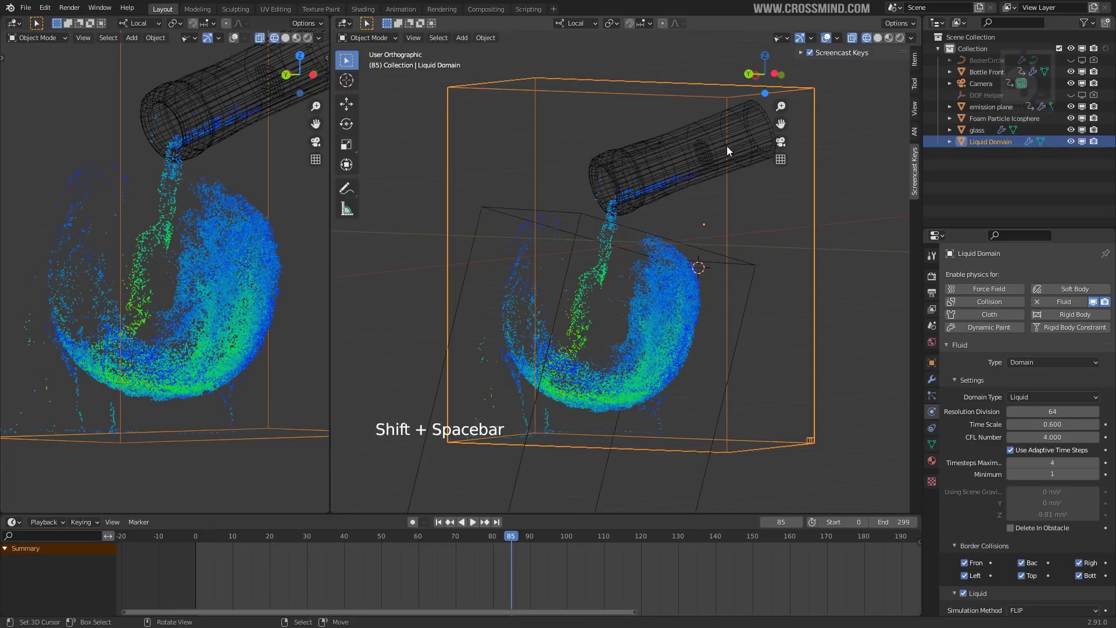
- Replay the pour with the bottle selected, pausing along the way to inspect the flow, and stop at frame 108
{"action": "right_click", "coordinate": [705, 162]}
{"action": "key", "text": "shift+space"}
{"action": "key", "text": "shift+space"}
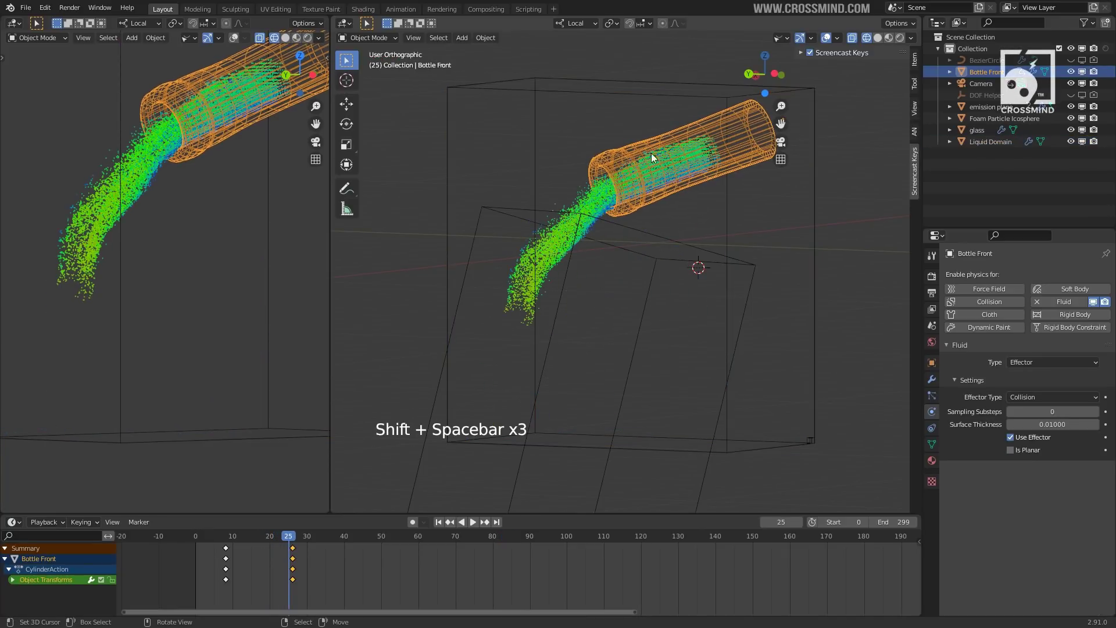
{"action": "key", "text": "shift+space"}
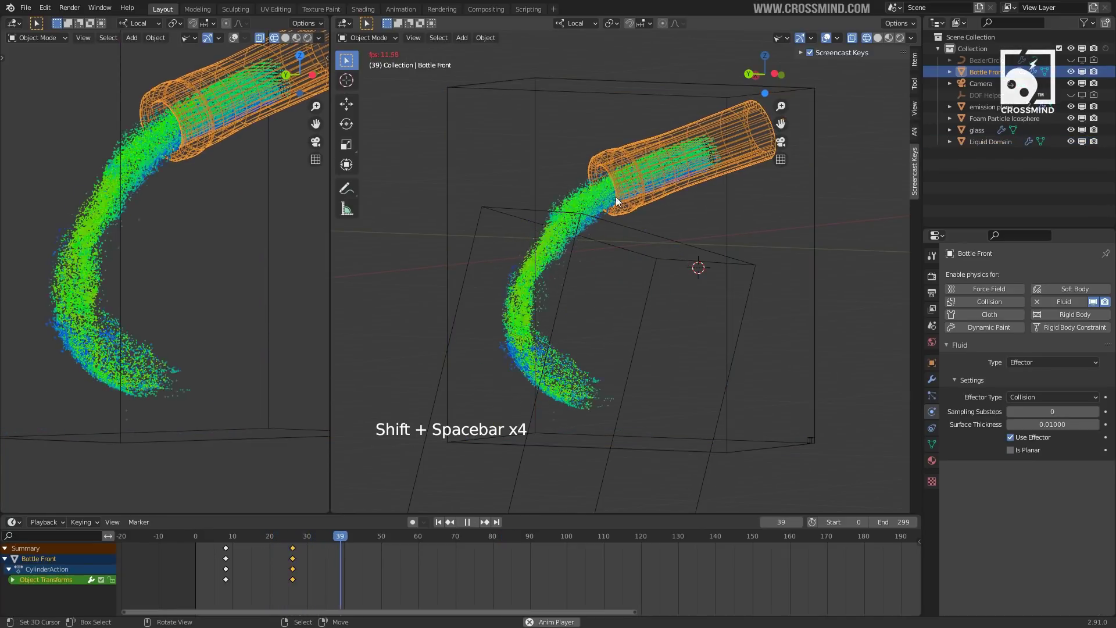
{"action": "key", "text": "shift+space"}
{"action": "key", "text": "shift+space"}
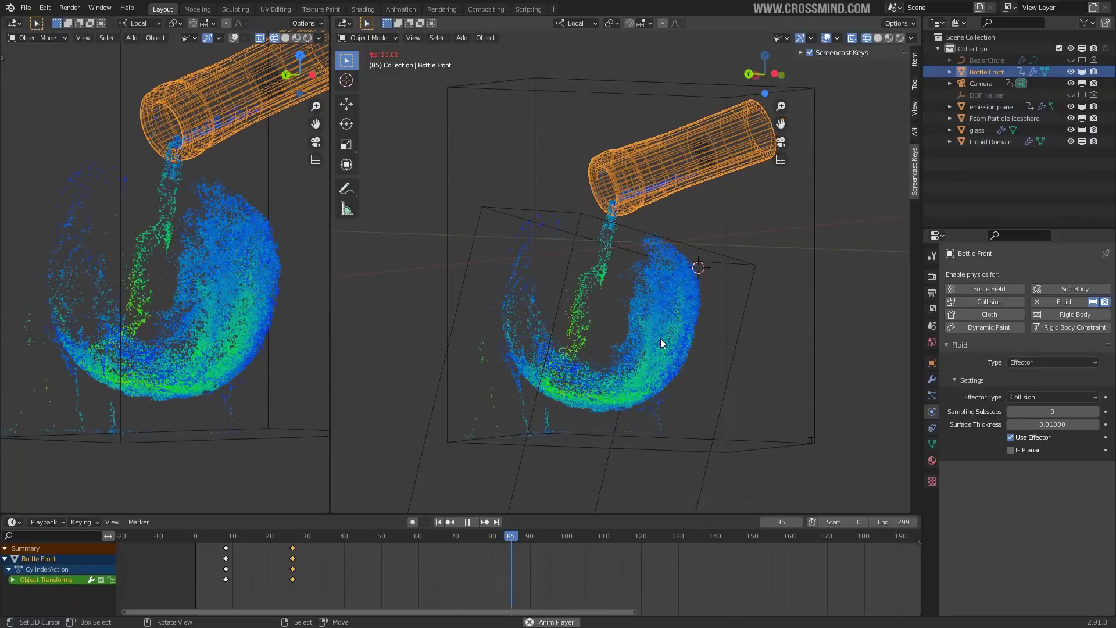
{"action": "key", "text": "shift+space"}
{"action": "key", "text": "shift+space"}
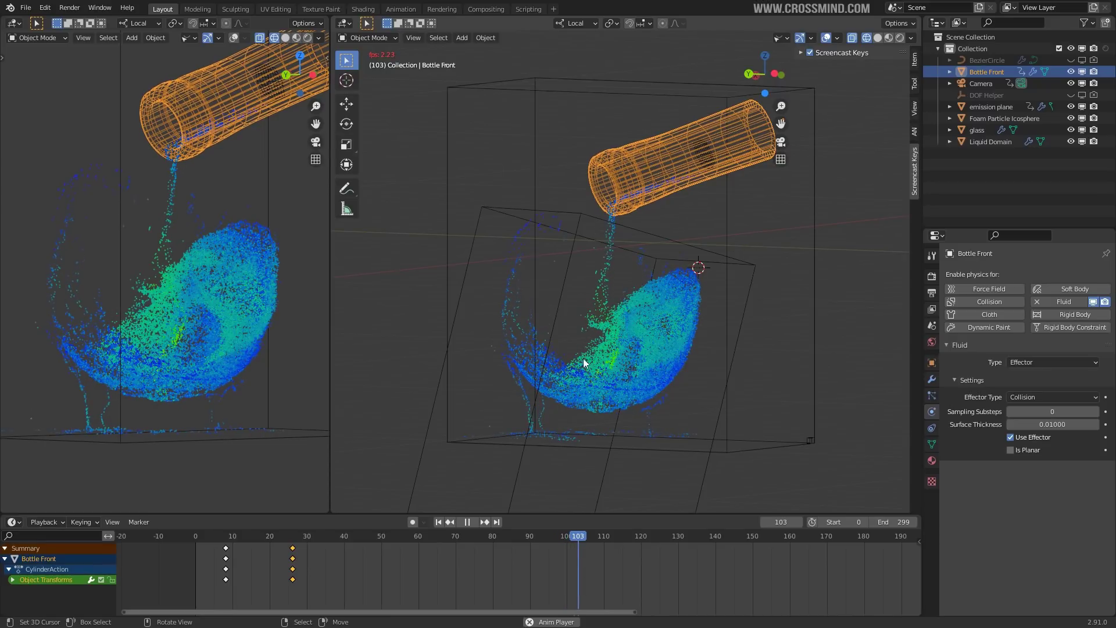
{"action": "key", "text": "shift+space"}
- Set the Liquid Domain's Resolution Division to 128 and the Bottle Front effector's Sampling Substeps to 2
{"action": "right_click", "coordinate": [812, 319]}
{"action": "left_click", "coordinate": [1047, 412]}
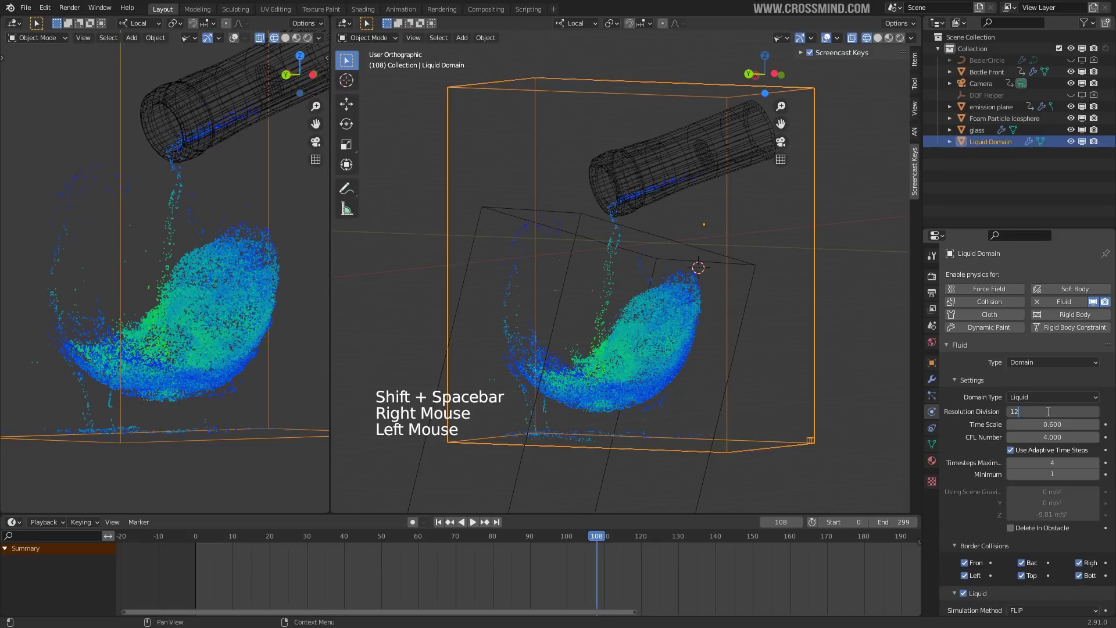
{"action": "key", "text": "Return"}
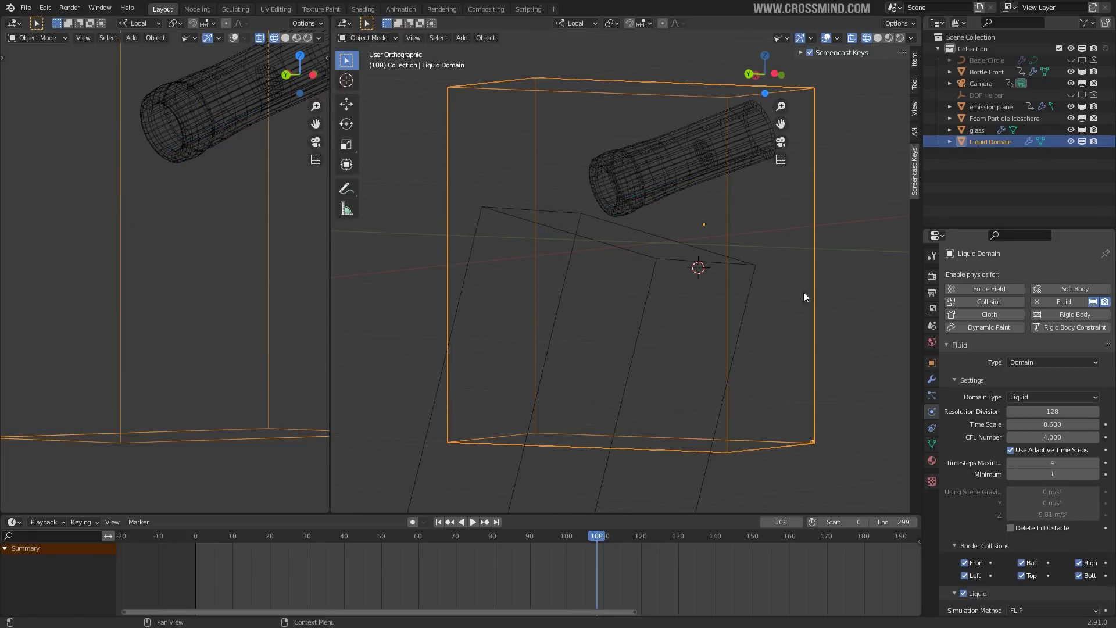
{"action": "left_click", "coordinate": [638, 175]}
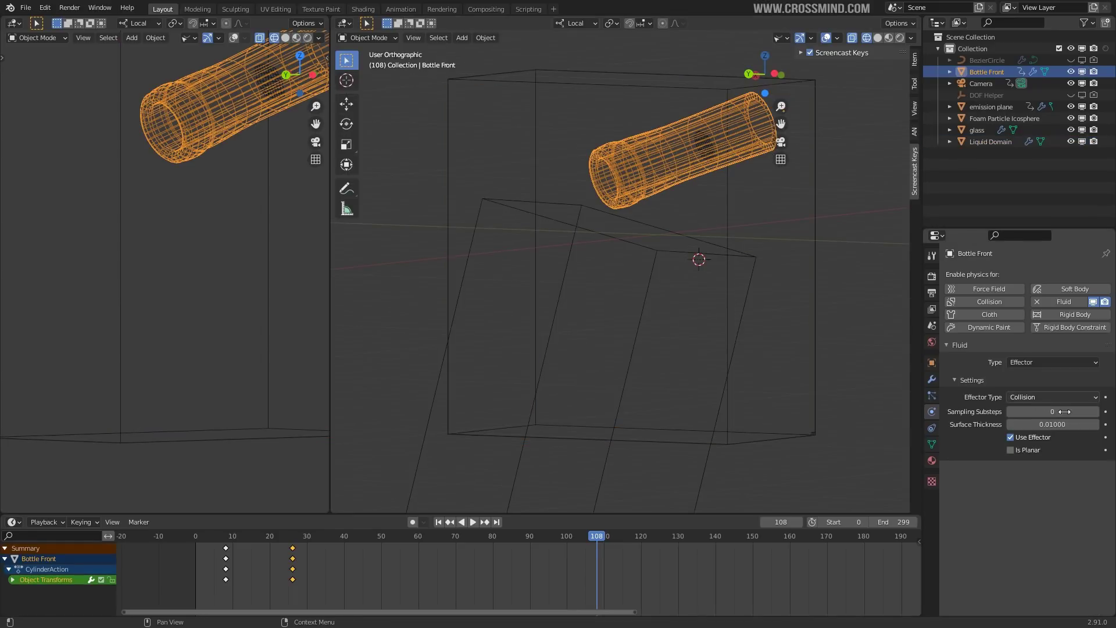
{"action": "left_click", "coordinate": [1096, 412]}
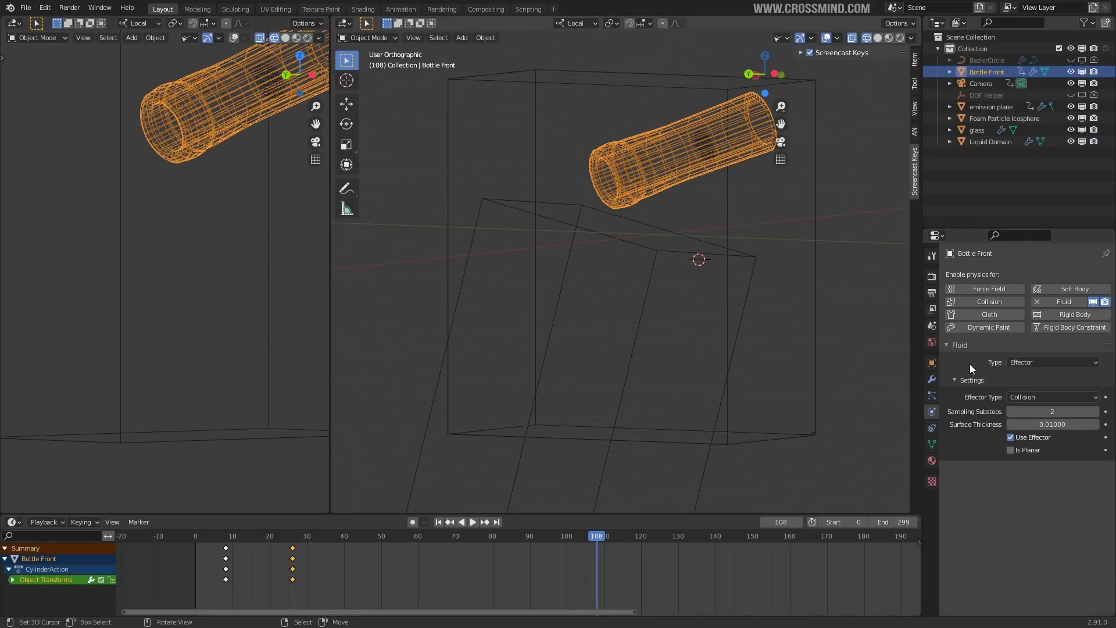
- Try replaying the simulation from the first frame and scrub through the bottle's animation, ending at frame 21
{"action": "left_click", "coordinate": [438, 522]}
{"action": "key", "text": "space"}
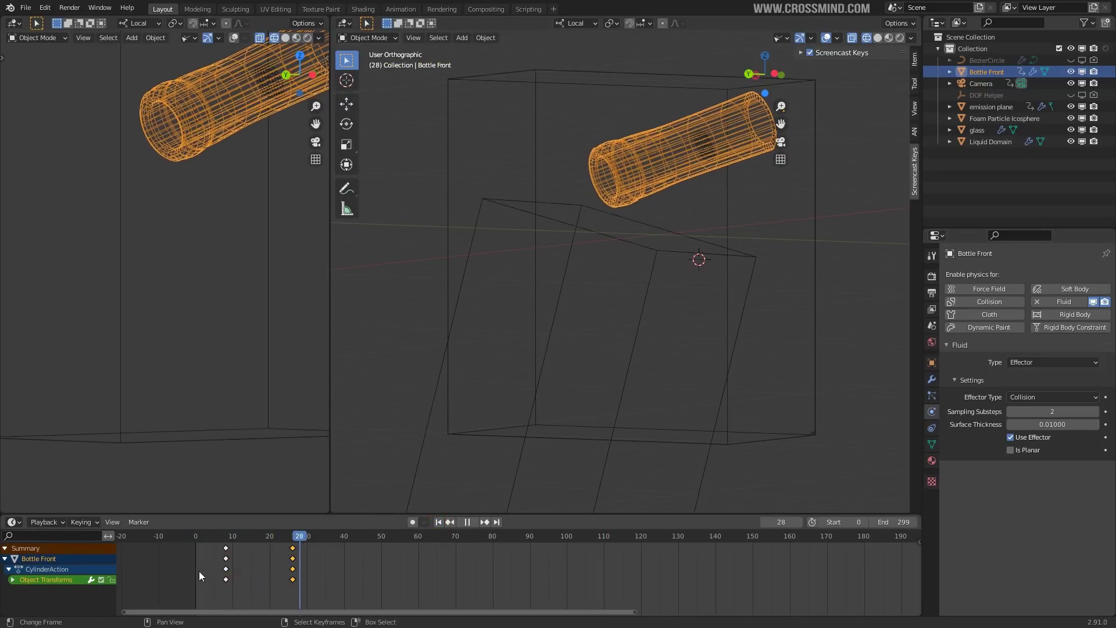
{"action": "left_click", "coordinate": [204, 571]}
{"action": "left_click", "coordinate": [246, 572]}
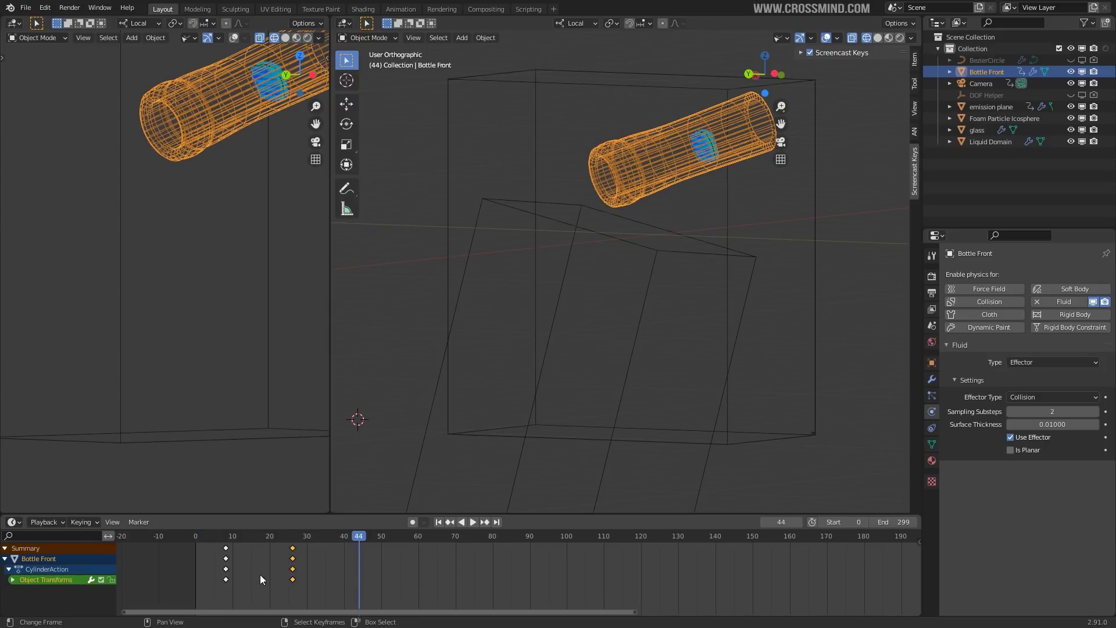
{"action": "mouse_move", "coordinate": [260, 574]}
{"action": "left_mouse_down"}
{"action": "mouse_move", "coordinate": [312, 571]}
{"action": "mouse_move", "coordinate": [231, 580]}
{"action": "mouse_move", "coordinate": [301, 579]}
{"action": "mouse_move", "coordinate": [247, 591]}
{"action": "mouse_move", "coordinate": [274, 590]}
{"action": "left_mouse_up"}
{"action": "left_click", "coordinate": [273, 590]}
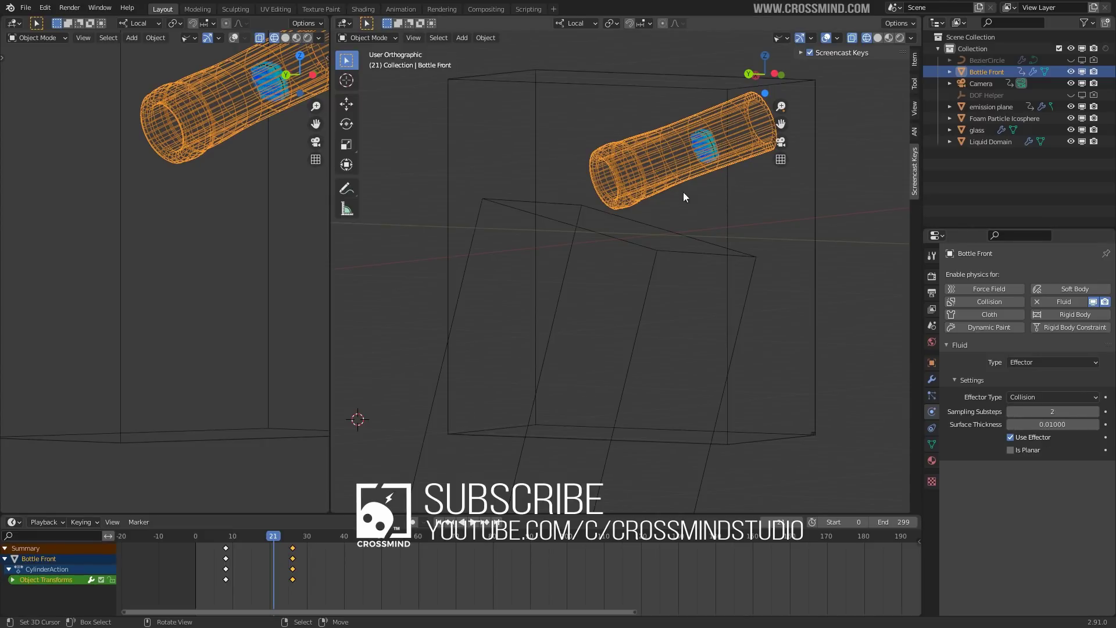
- Return to the first frame and set the Liquid Domain's cache type to Modular
{"action": "key", "text": "shift+Left"}
{"action": "left_click", "coordinate": [814, 342]}
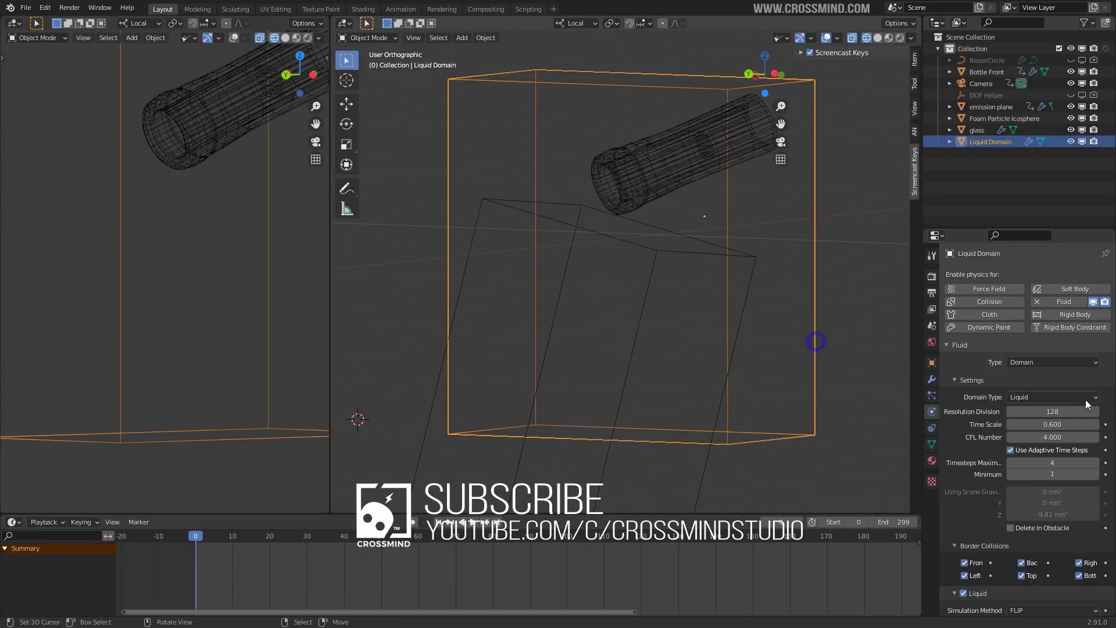
{"action": "scroll", "coordinate": [1055, 475], "scroll_direction": "down", "scroll_amount": 20}
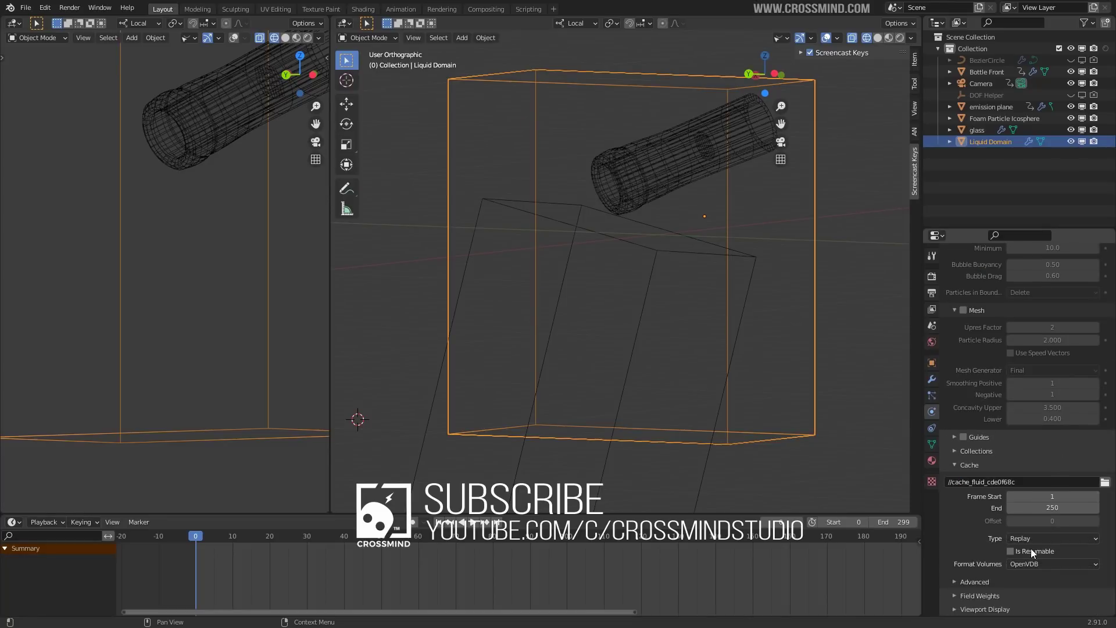
{"action": "left_click", "coordinate": [1038, 539]}
{"action": "left_click", "coordinate": [1036, 565]}
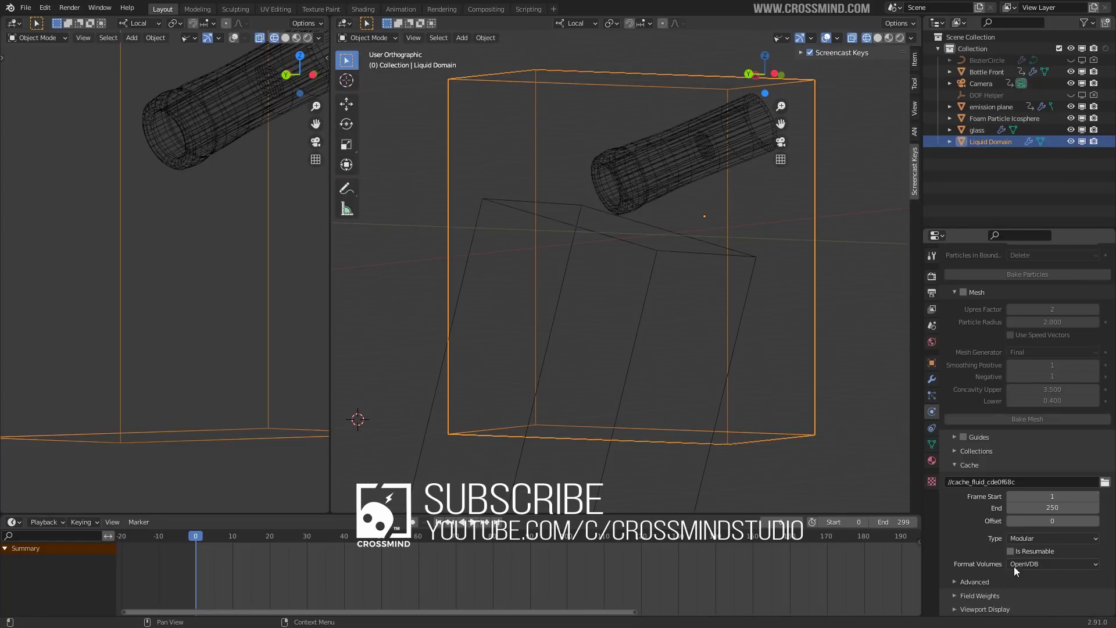
- Bake the Liquid Domain's fluid data
{"action": "scroll", "coordinate": [1035, 469], "scroll_direction": "up", "scroll_amount": 3}
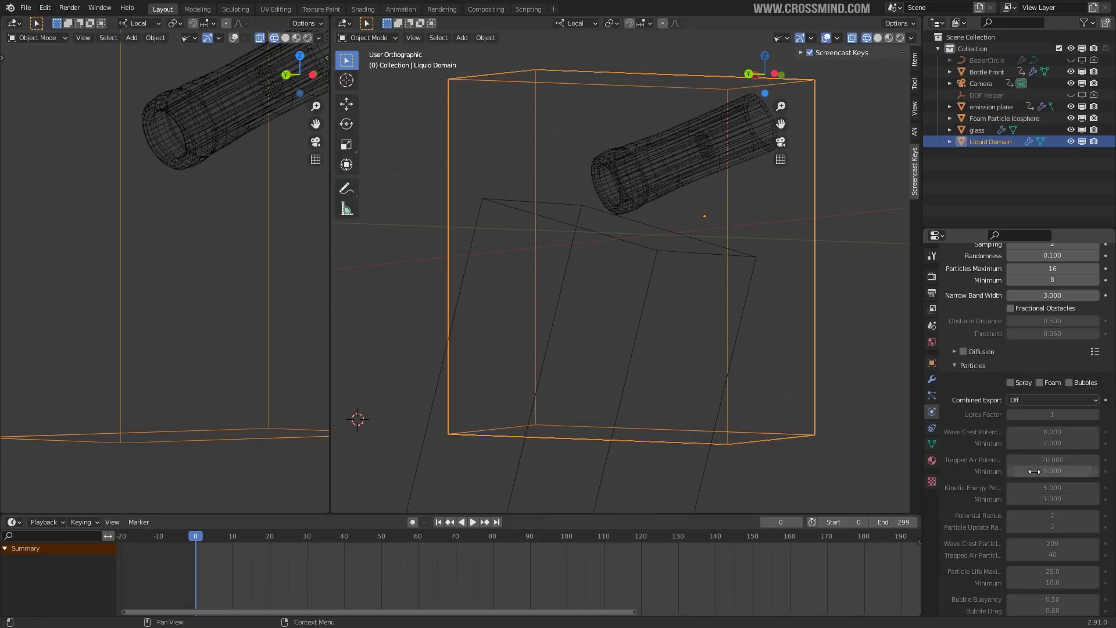
{"action": "scroll", "coordinate": [1039, 461], "scroll_direction": "down", "scroll_amount": 7}
{"action": "scroll", "coordinate": [1035, 431], "scroll_direction": "up", "scroll_amount": 15}
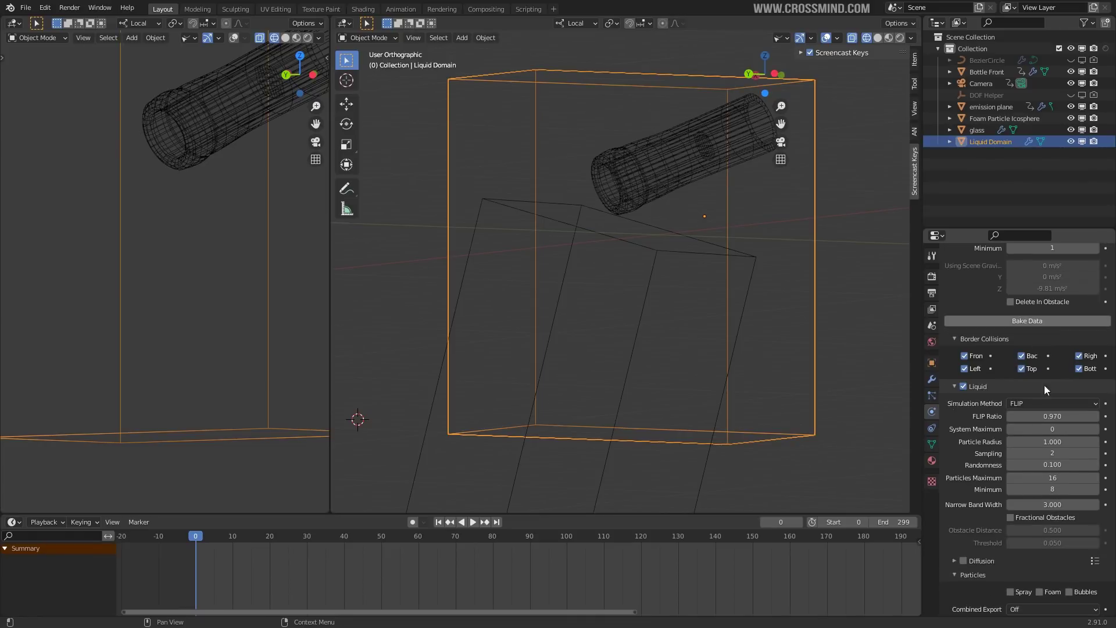
{"action": "scroll", "coordinate": [1044, 384], "scroll_direction": "up", "scroll_amount": 4}
{"action": "left_click", "coordinate": [1053, 437]}
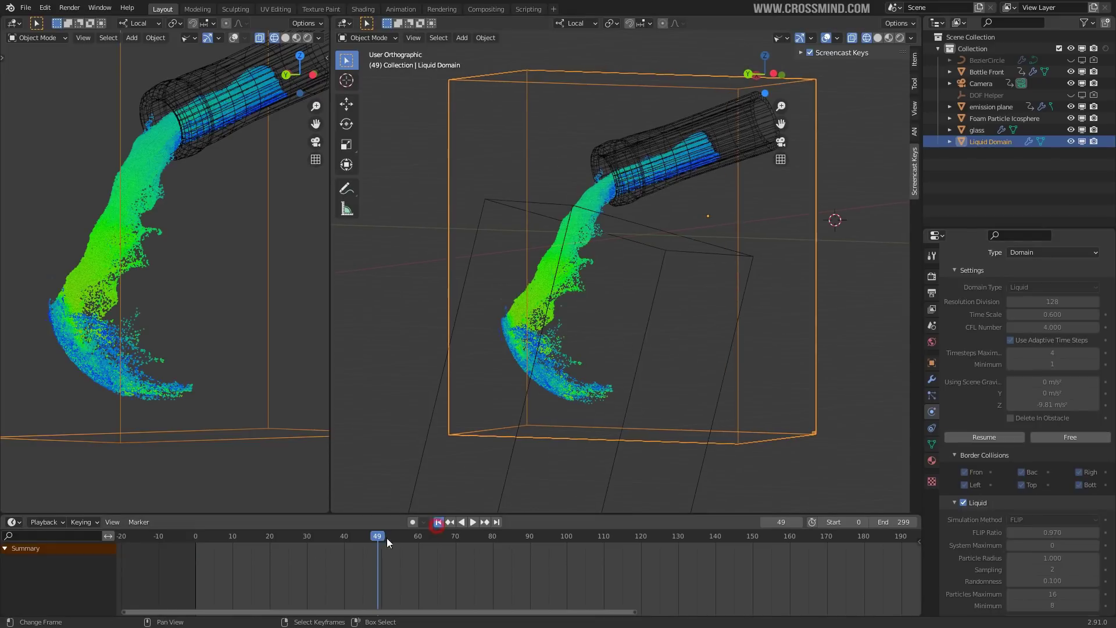
- Scrub through the baked pour up to frame 68, then replay it from the first frame and stop at frame 13
{"action": "left_click", "coordinate": [212, 567]}
{"action": "key", "text": "space"}
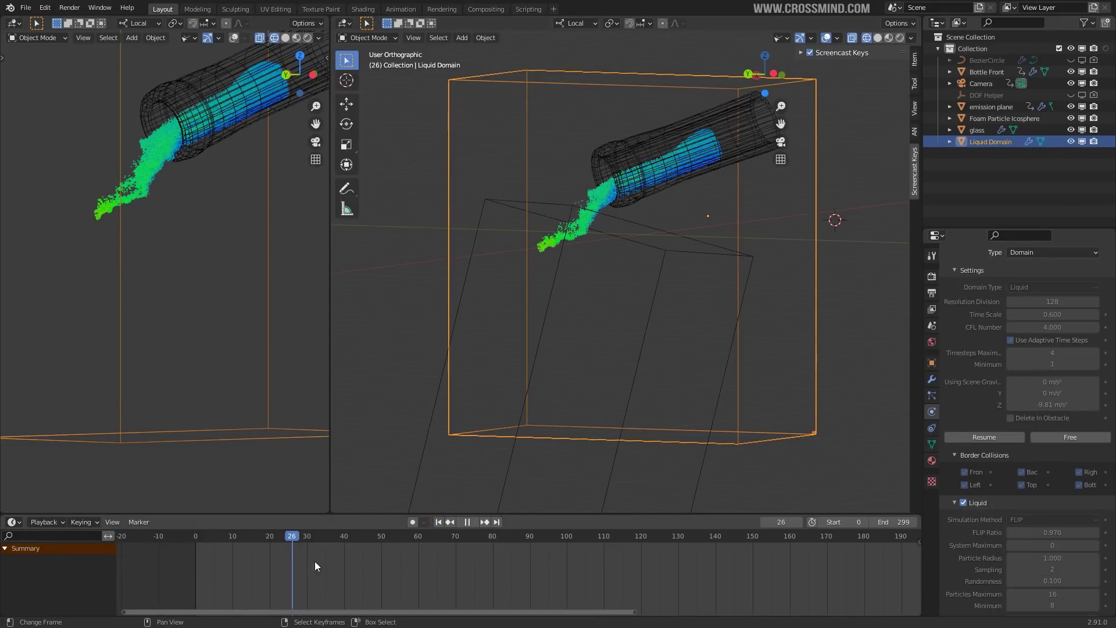
{"action": "left_click", "coordinate": [299, 571]}
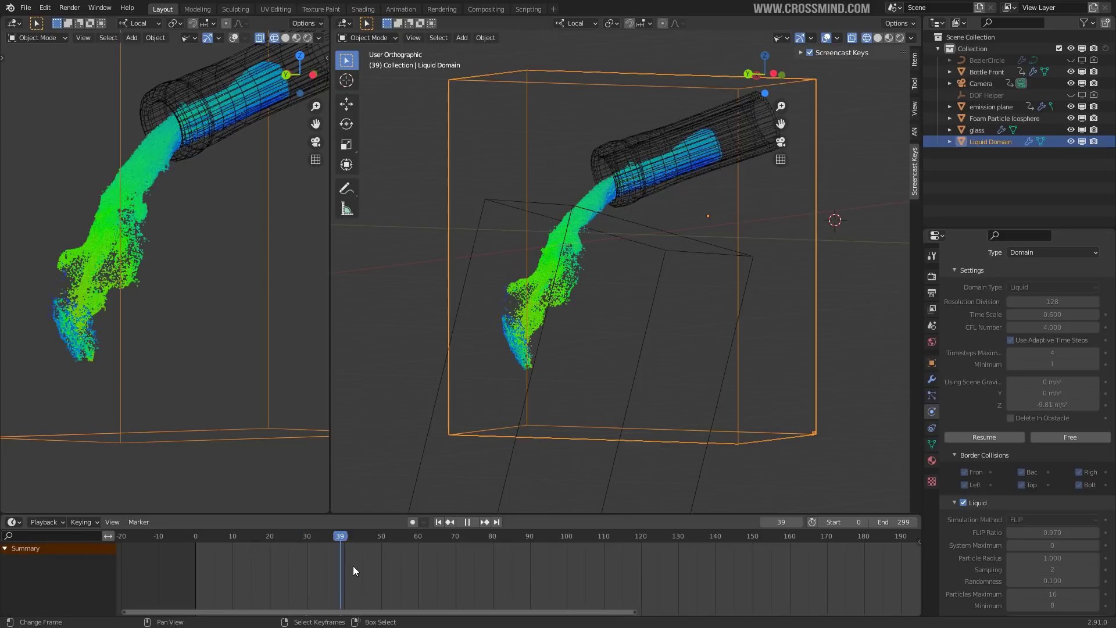
{"action": "left_click", "coordinate": [430, 561]}
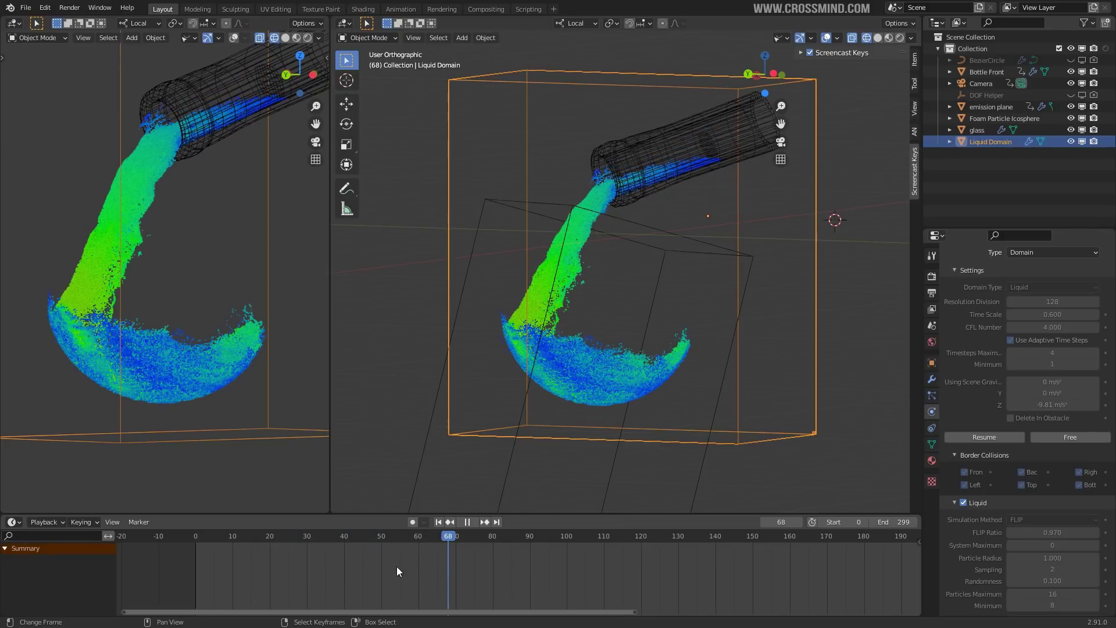
{"action": "left_click_drag", "start_coordinate": [396, 571], "coordinate": [329, 574]}
{"action": "left_click", "coordinate": [440, 522]}
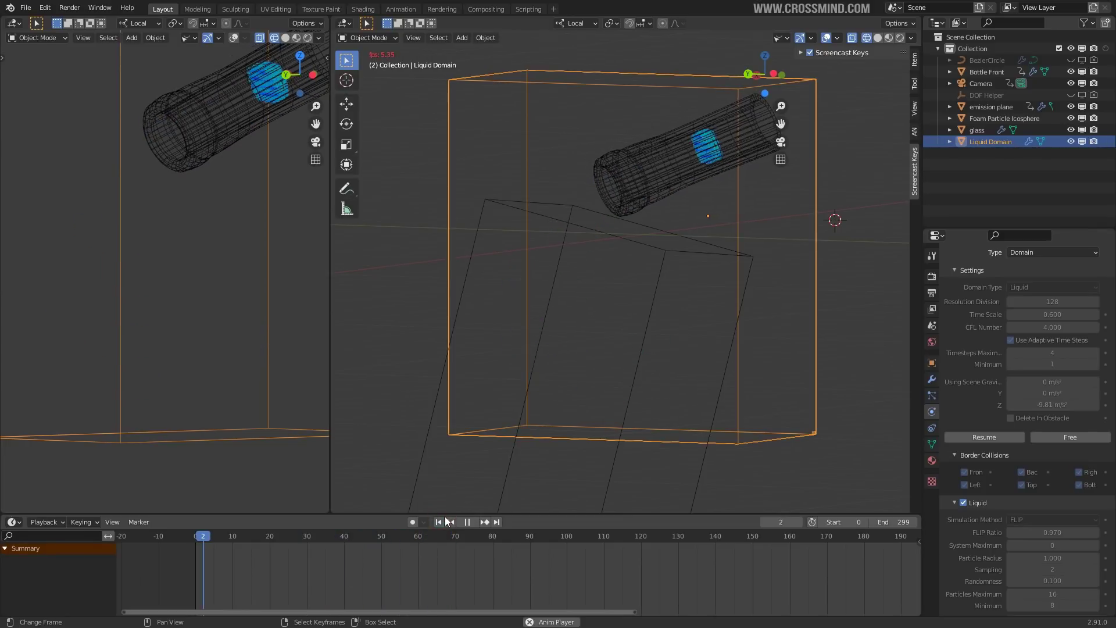
{"action": "key", "text": "space"}
- Set the emission plane's Initial Velocity Normal value to 50
{"action": "left_click", "coordinate": [720, 154]}
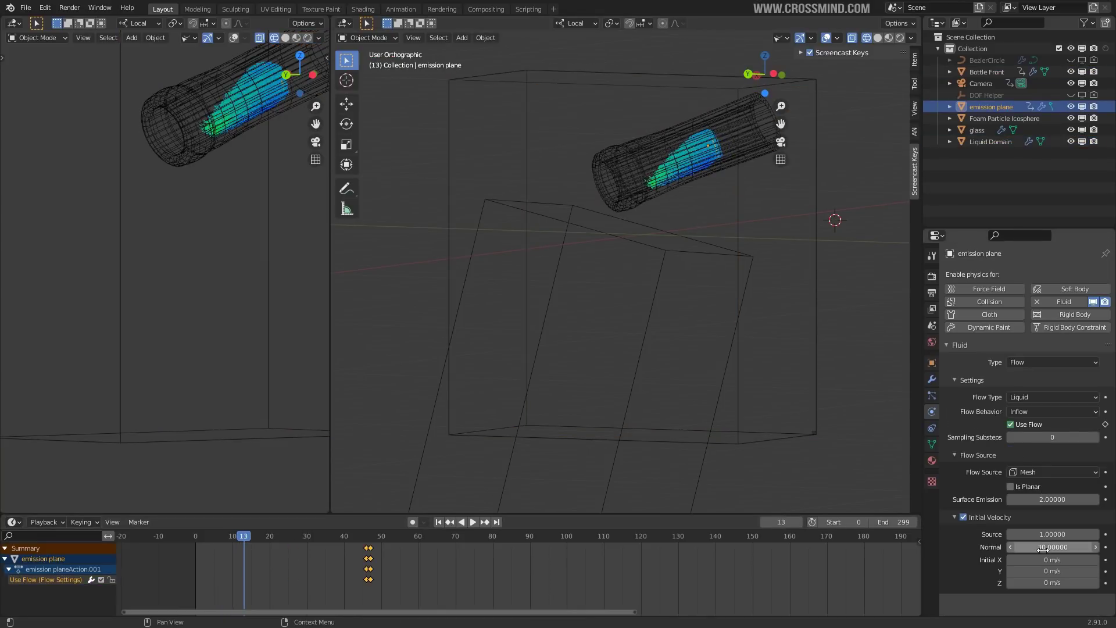
{"action": "left_click", "coordinate": [1042, 548]}
{"action": "type", "text": "50"}
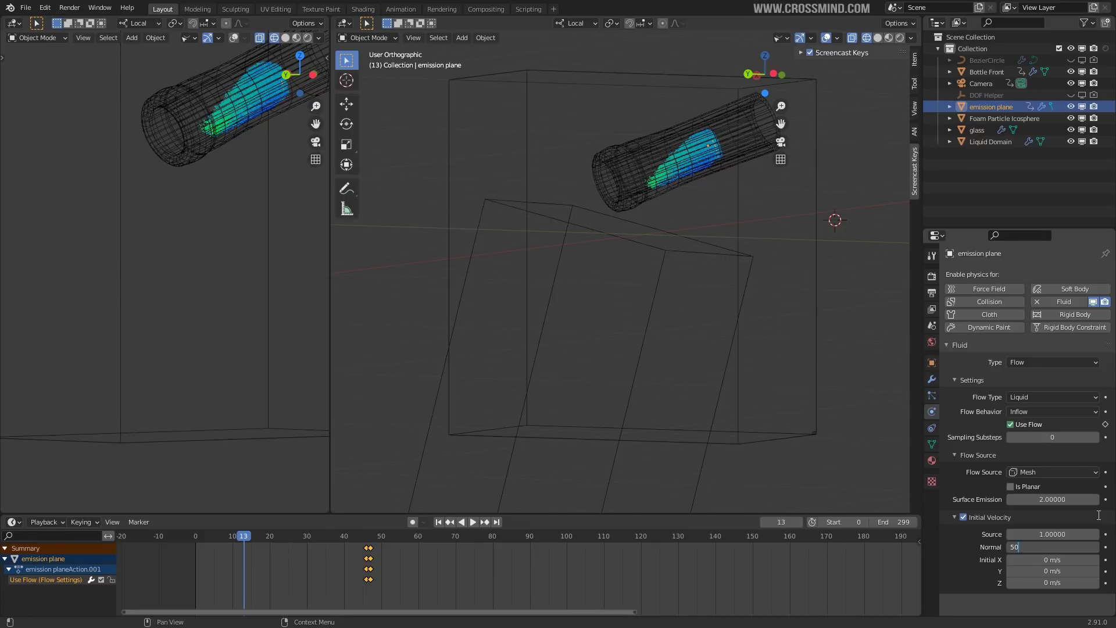
{"action": "key", "text": "Return"}
- Play the baked simulation with the emission plane selected to examine the pour, stopping at frame 86
{"action": "key", "text": "space"}
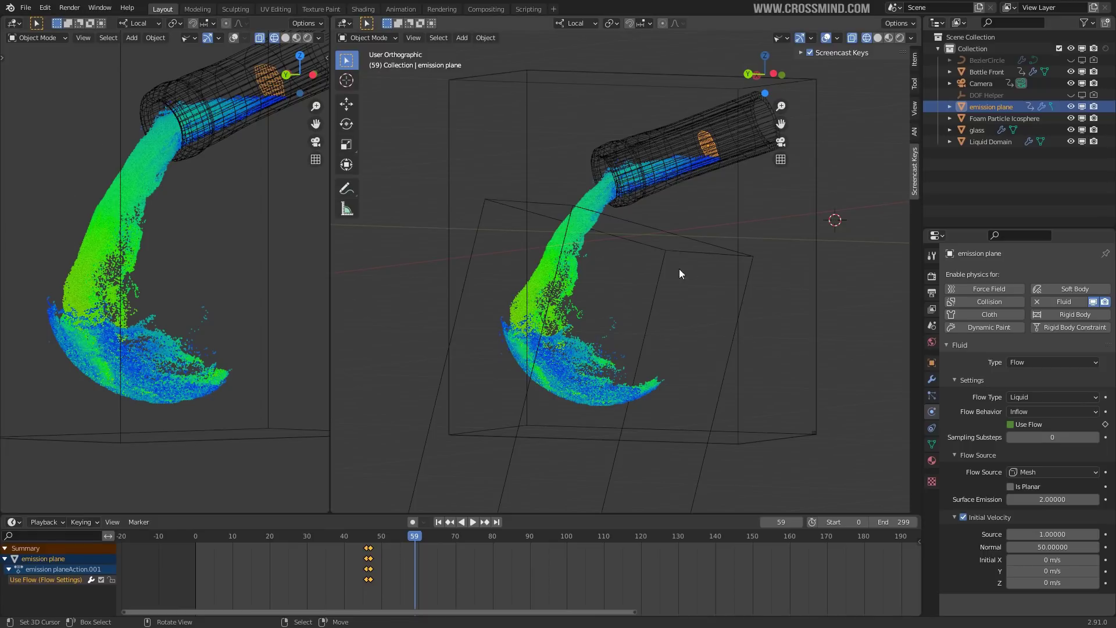
{"action": "left_click", "coordinate": [257, 577]}
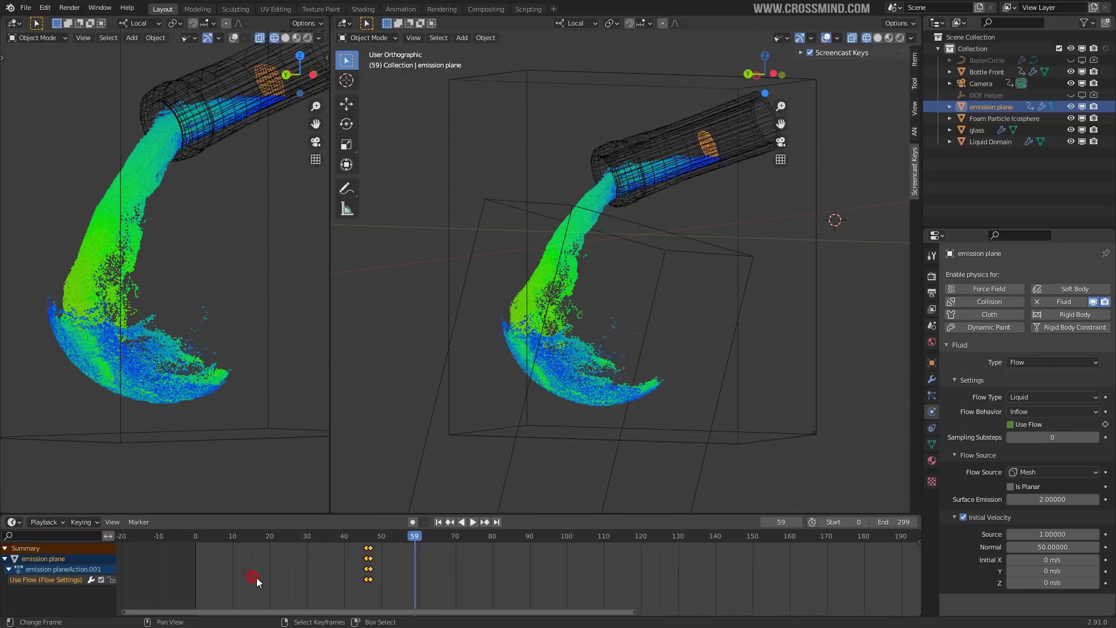
{"action": "key", "text": "space"}
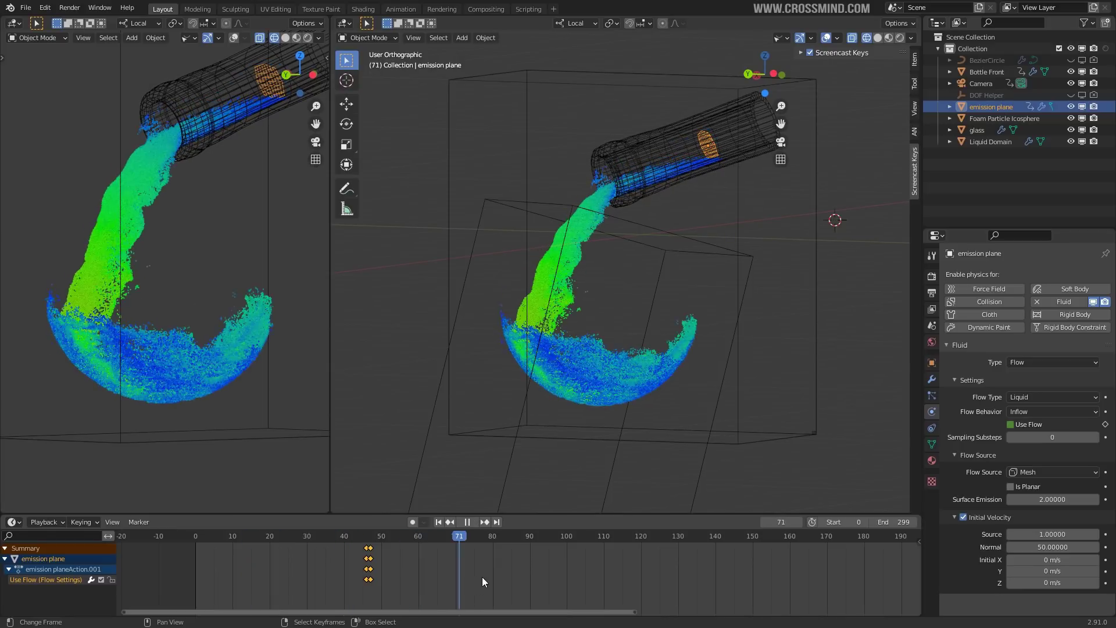
{"action": "key", "text": "space"}
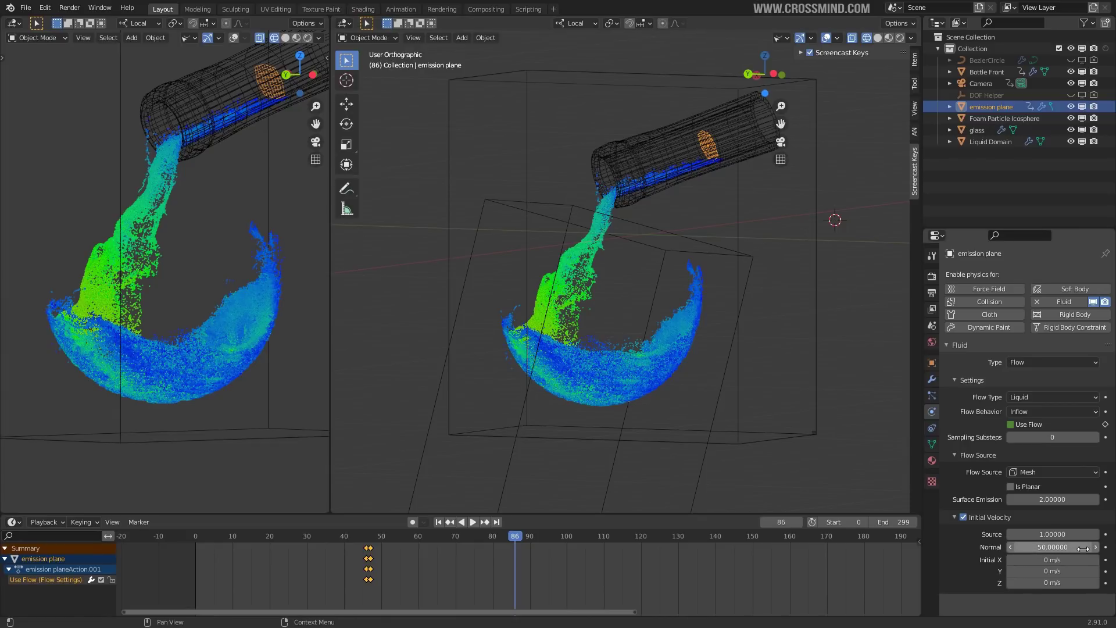
- Free the Liquid Domain's baked fluid data
{"action": "middle_click_drag", "start_coordinate": [710, 325], "coordinate": [706, 325]}
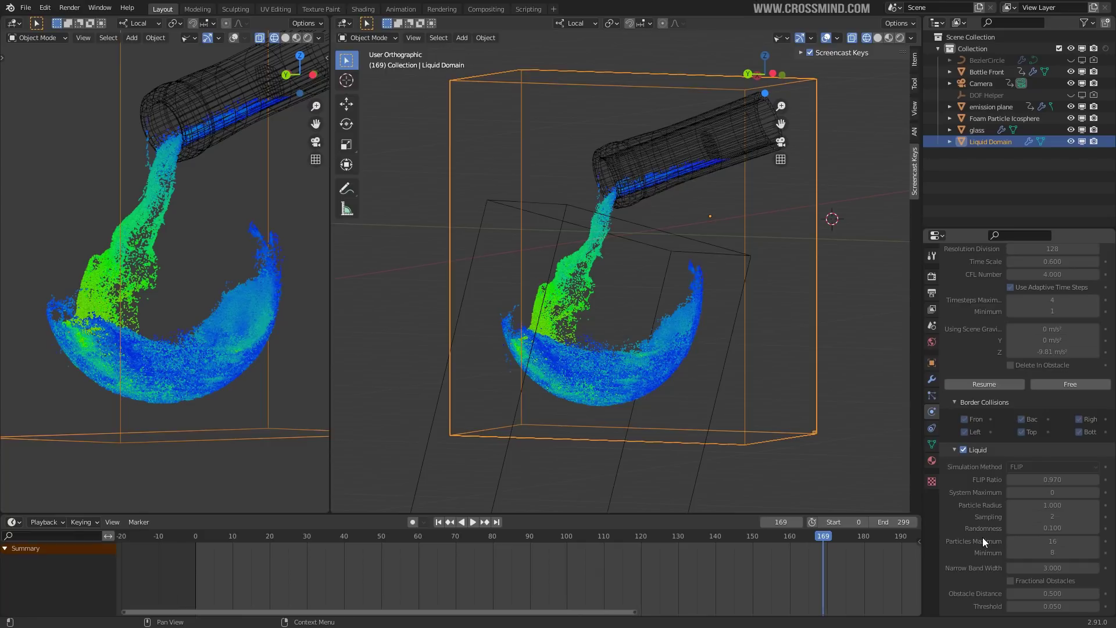
{"action": "scroll", "coordinate": [1023, 401], "scroll_direction": "up", "scroll_amount": 3}
{"action": "left_click", "coordinate": [1069, 452]}
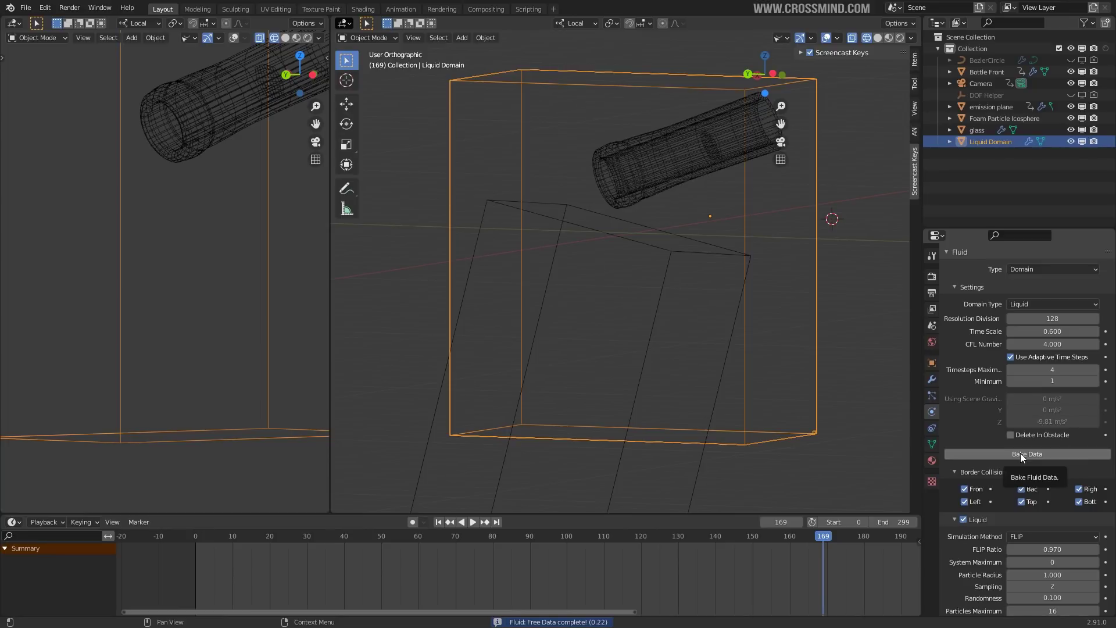
- Bake the Liquid Domain's fluid data and play the pour, stopping at frame 143
{"action": "left_click", "coordinate": [1020, 454]}
{"action": "key", "text": "space"}
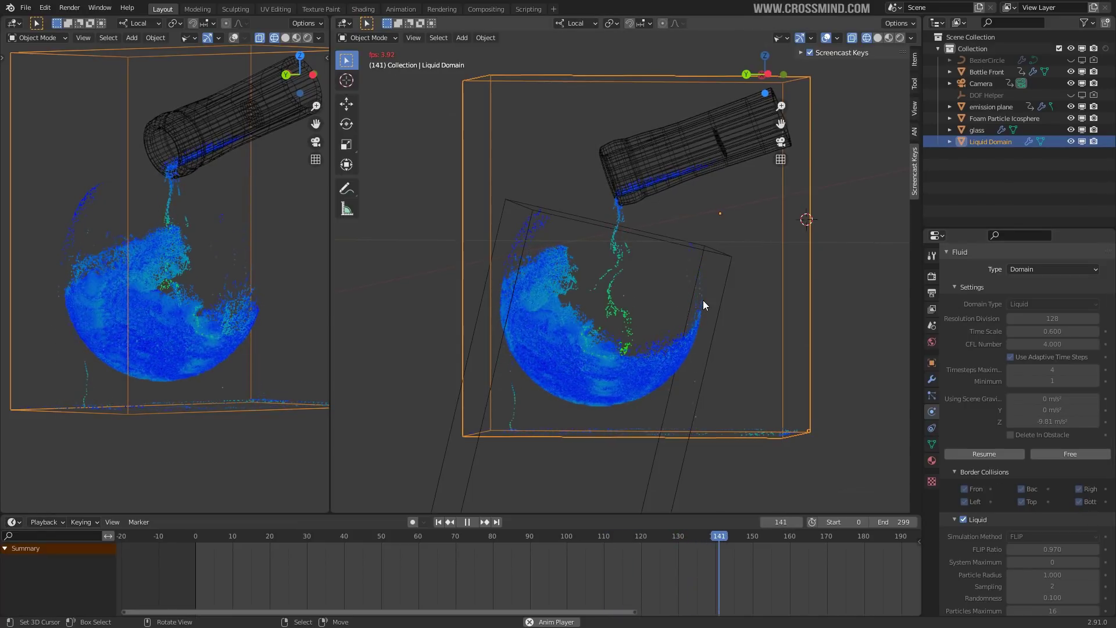
{"action": "key", "text": "space"}
- Turn off all six border collisions on the Liquid Domain and enable its Mesh generation
{"action": "scroll", "coordinate": [1082, 424], "scroll_direction": "down", "scroll_amount": 10}
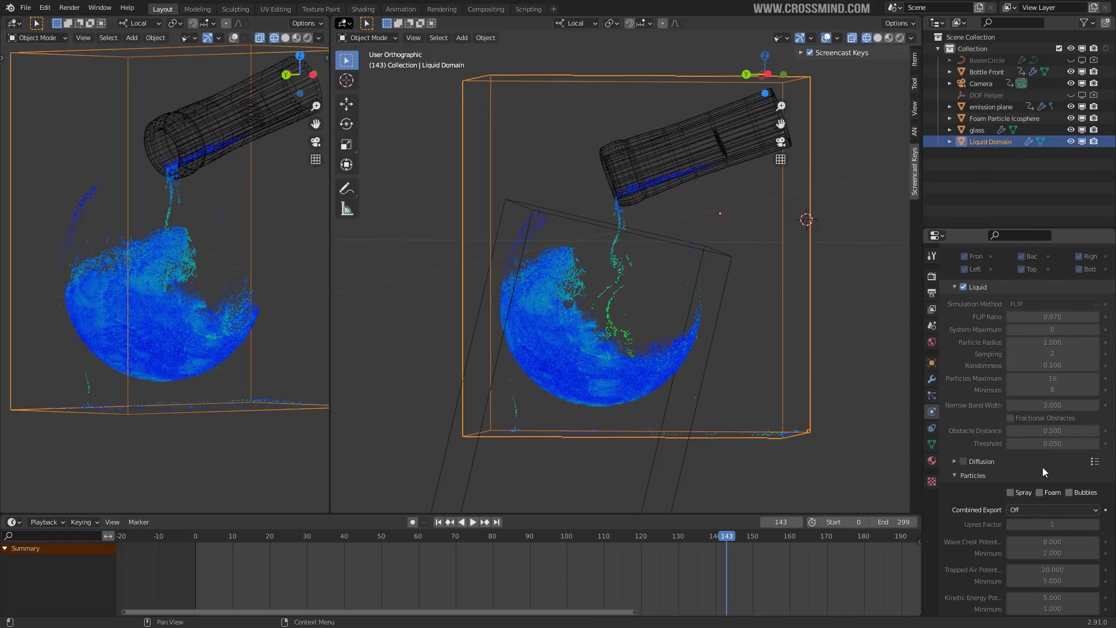
{"action": "scroll", "coordinate": [1044, 471], "scroll_direction": "up", "scroll_amount": 9}
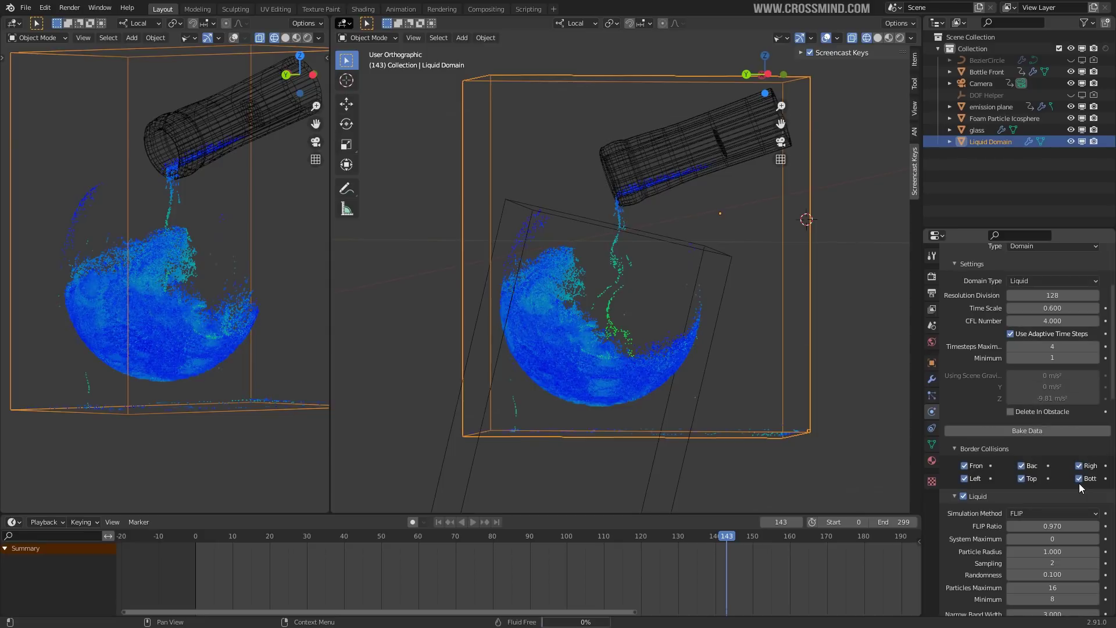
{"action": "left_click", "coordinate": [1079, 480]}
{"action": "left_click", "coordinate": [1078, 465]}
{"action": "left_click", "coordinate": [1020, 479]}
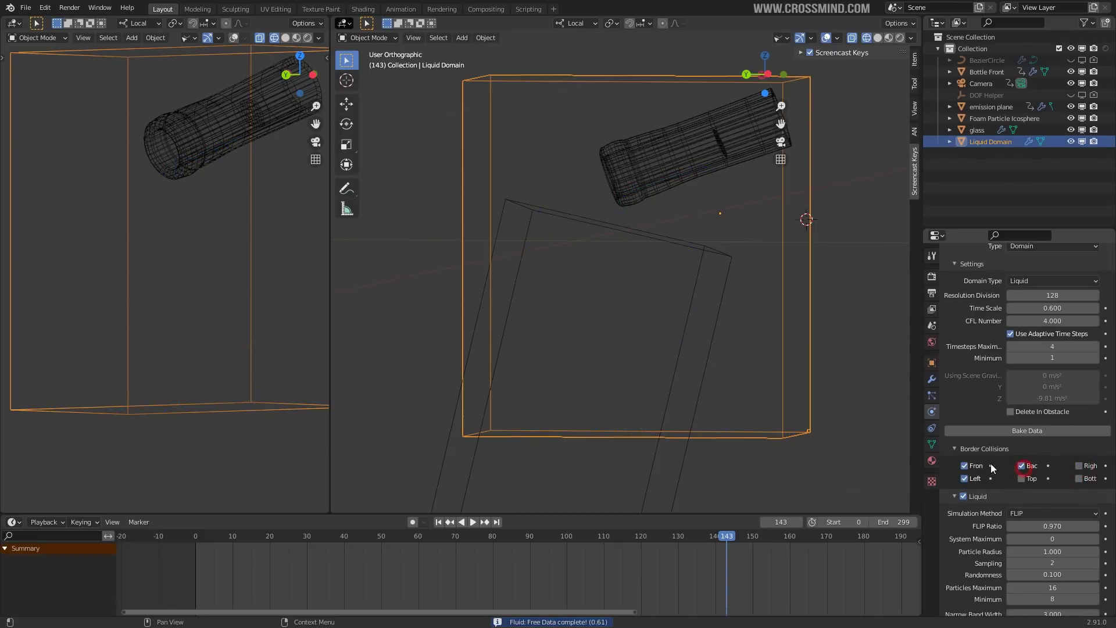
{"action": "scroll", "coordinate": [991, 504], "scroll_direction": "down", "scroll_amount": 10}
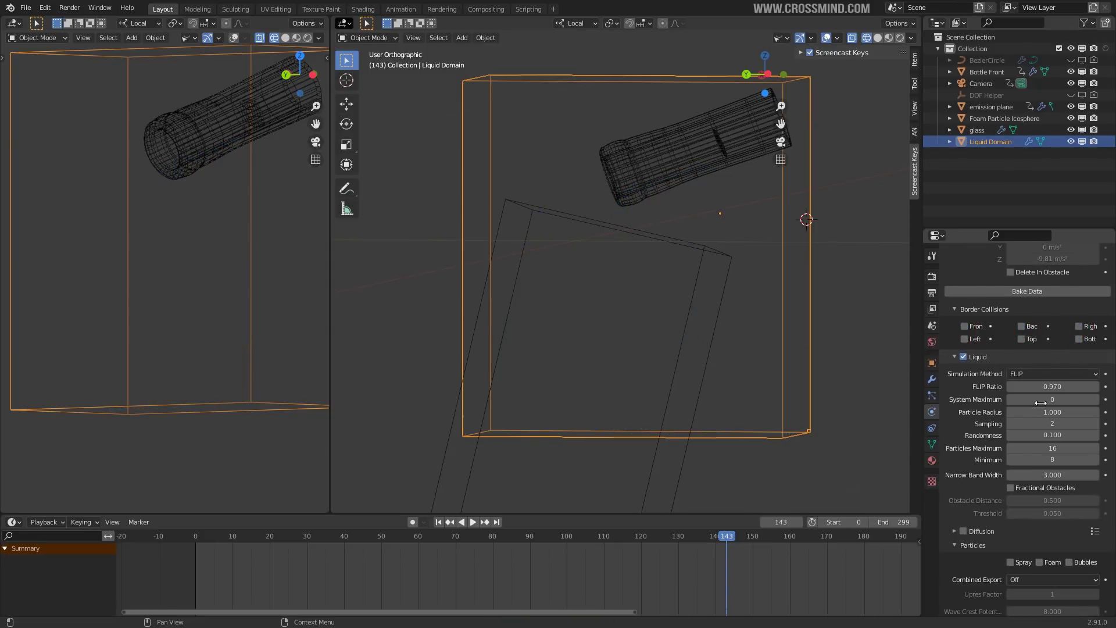
{"action": "scroll", "coordinate": [986, 452], "scroll_direction": "down", "scroll_amount": 10}
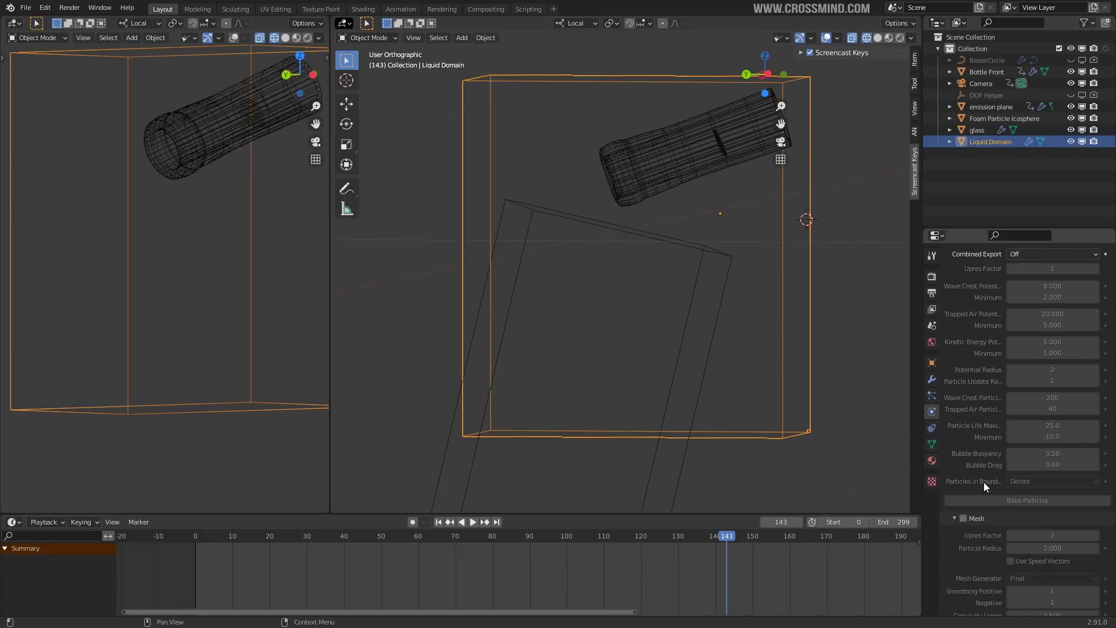
{"action": "left_click", "coordinate": [963, 379]}
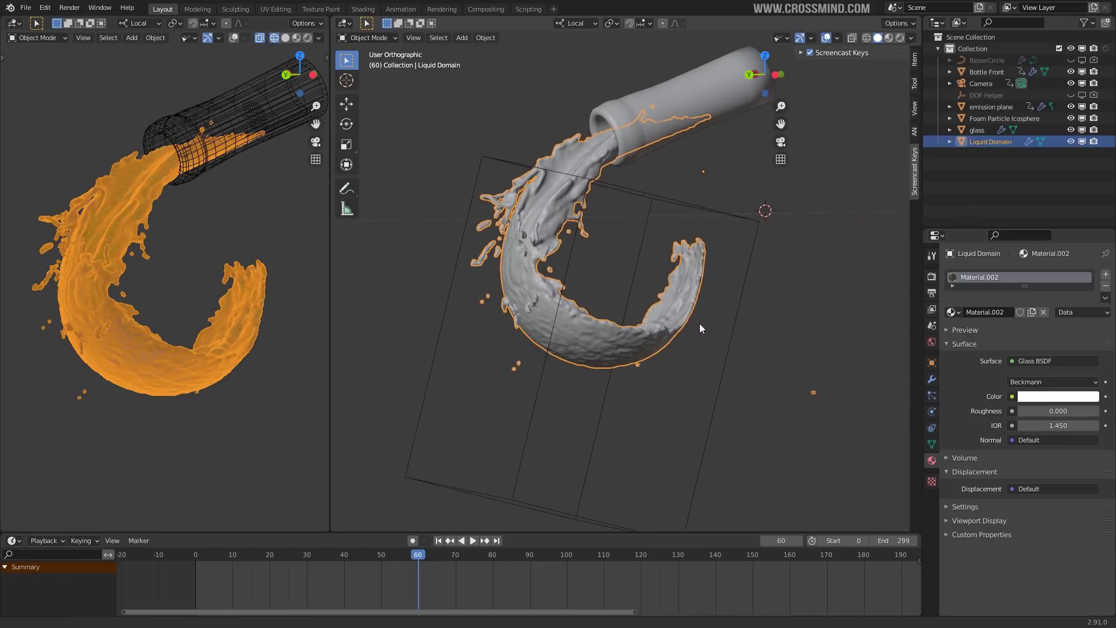
- Deselect the liquid and scrub through the baked mesh animation, ending at frame 100
{"action": "left_click", "coordinate": [773, 317]}
{"action": "left_click_drag", "start_coordinate": [249, 591], "coordinate": [291, 593]}
{"action": "scroll", "coordinate": [407, 584], "scroll_direction": "down", "scroll_amount": 3}
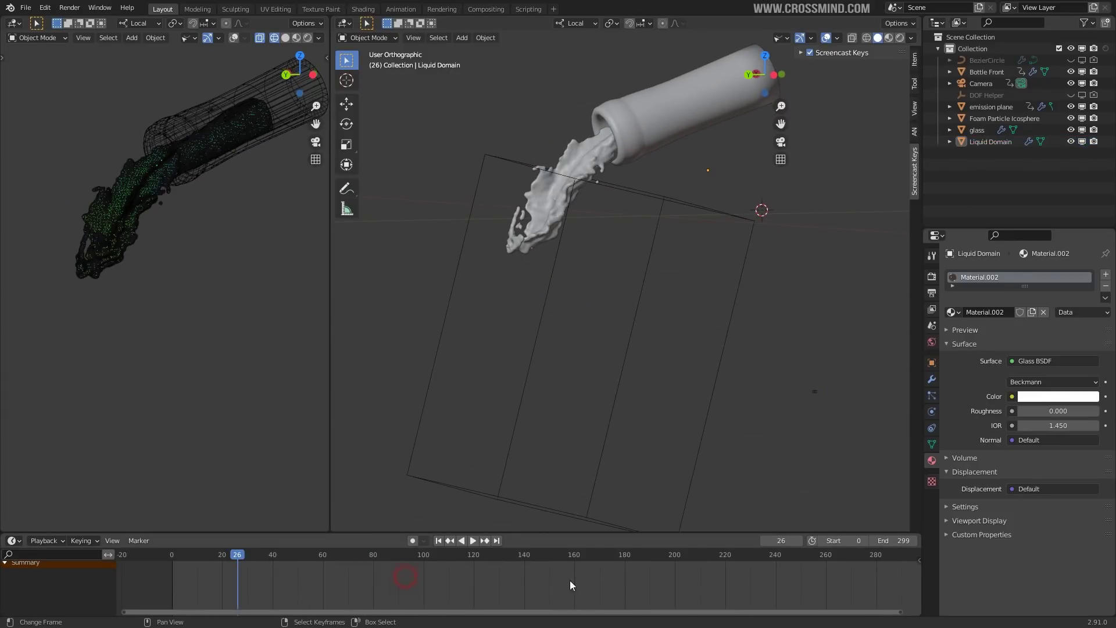
{"action": "left_click_drag", "start_coordinate": [570, 581], "coordinate": [467, 583]}
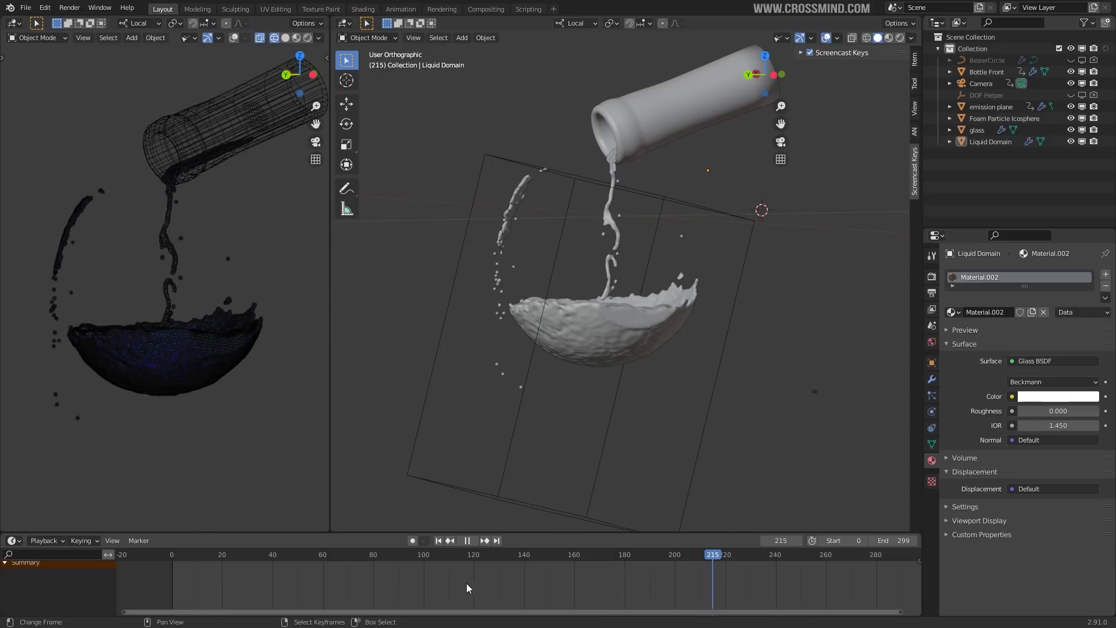
{"action": "scroll", "coordinate": [466, 588], "scroll_direction": "down", "scroll_amount": 6}
{"action": "left_click_drag", "start_coordinate": [327, 583], "coordinate": [459, 589]}
{"action": "middle_click_drag", "start_coordinate": [714, 364], "coordinate": [709, 364], "text": "shift"}
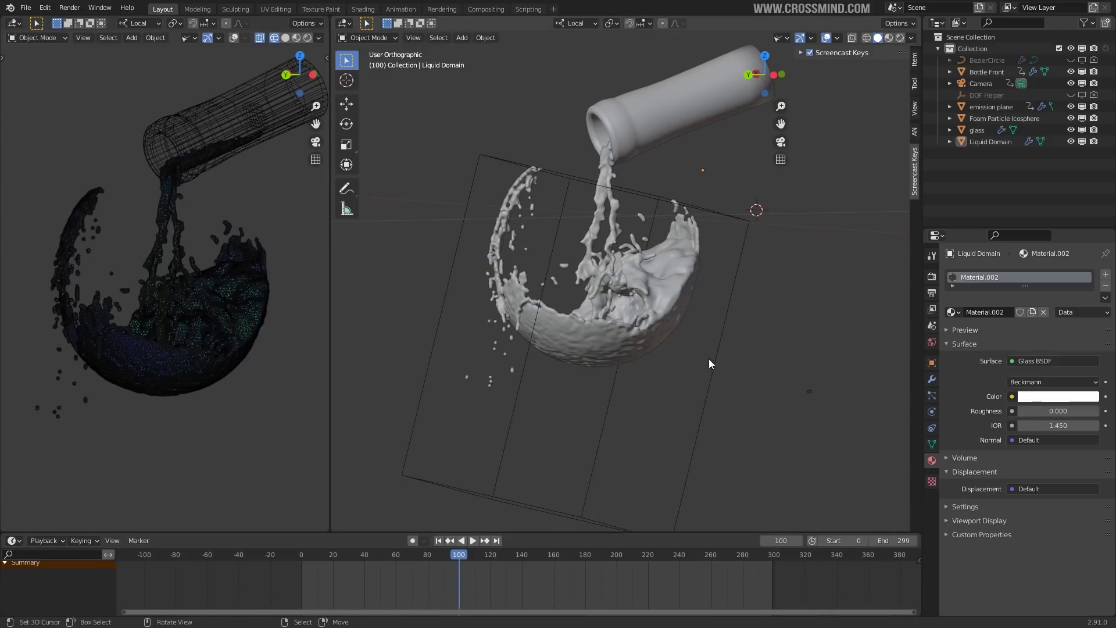
- Examine the liquid mesh at frame 100 in wireframe and solid shading from several angles
{"action": "key", "text": "shift+z"}
{"action": "scroll", "coordinate": [581, 349], "scroll_direction": "up", "scroll_amount": 2}
{"action": "key", "text": "z"}
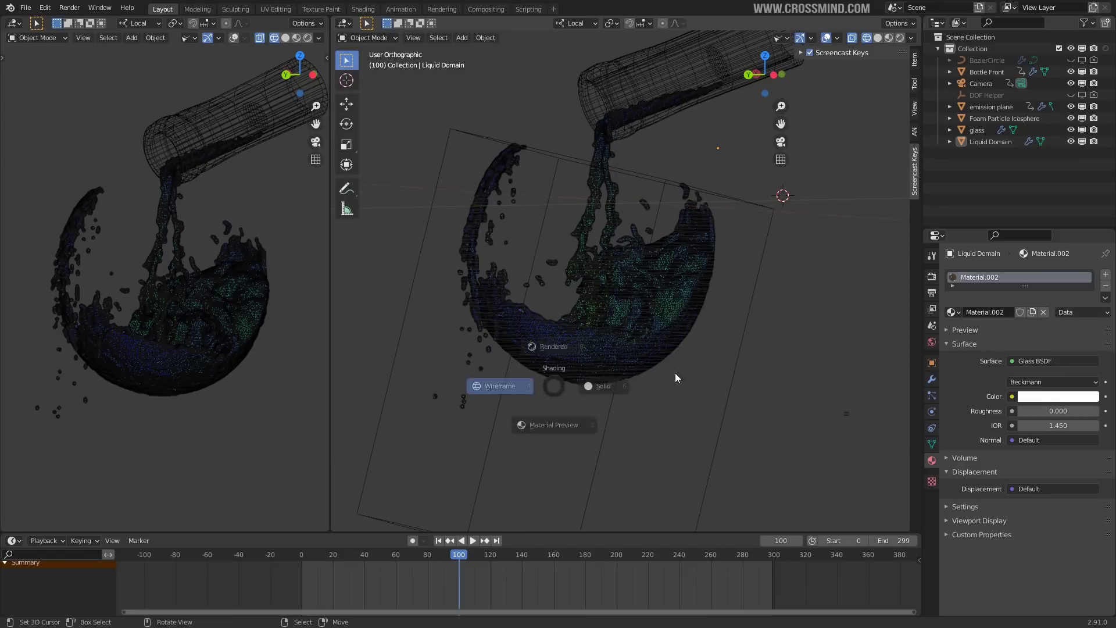
{"action": "left_click", "coordinate": [675, 372]}
{"action": "mouse_move", "coordinate": [640, 368]}
{"action": "middle_mouse_down"}
{"action": "mouse_move", "coordinate": [653, 398]}
{"action": "mouse_move", "coordinate": [646, 428]}
{"action": "mouse_move", "coordinate": [699, 214]}
{"action": "middle_mouse_up"}
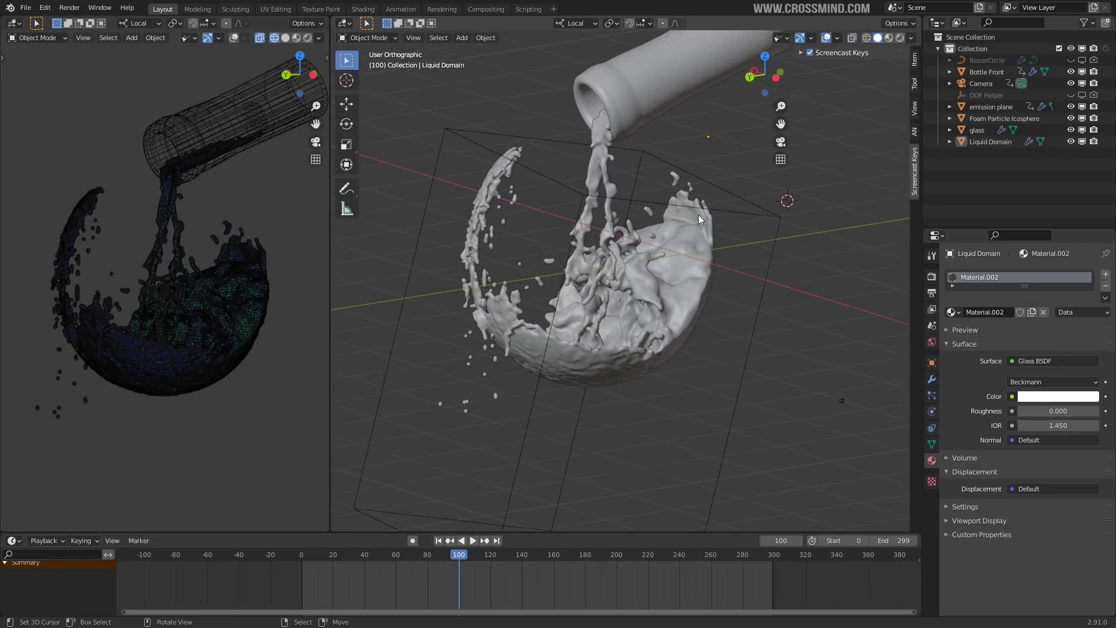
{"action": "middle_click_drag", "start_coordinate": [654, 330], "coordinate": [693, 268]}
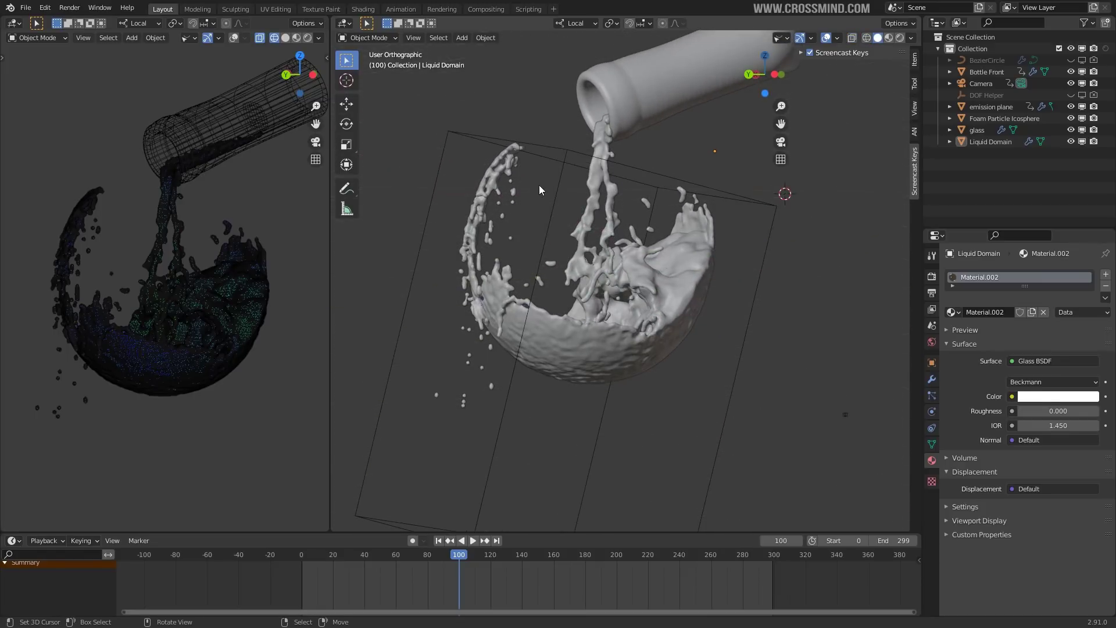
{"action": "middle_click_drag", "start_coordinate": [714, 225], "coordinate": [766, 317]}
- Add a Smooth modifier to the Liquid Domain and set its Factor to 2
{"action": "left_click", "coordinate": [702, 305]}
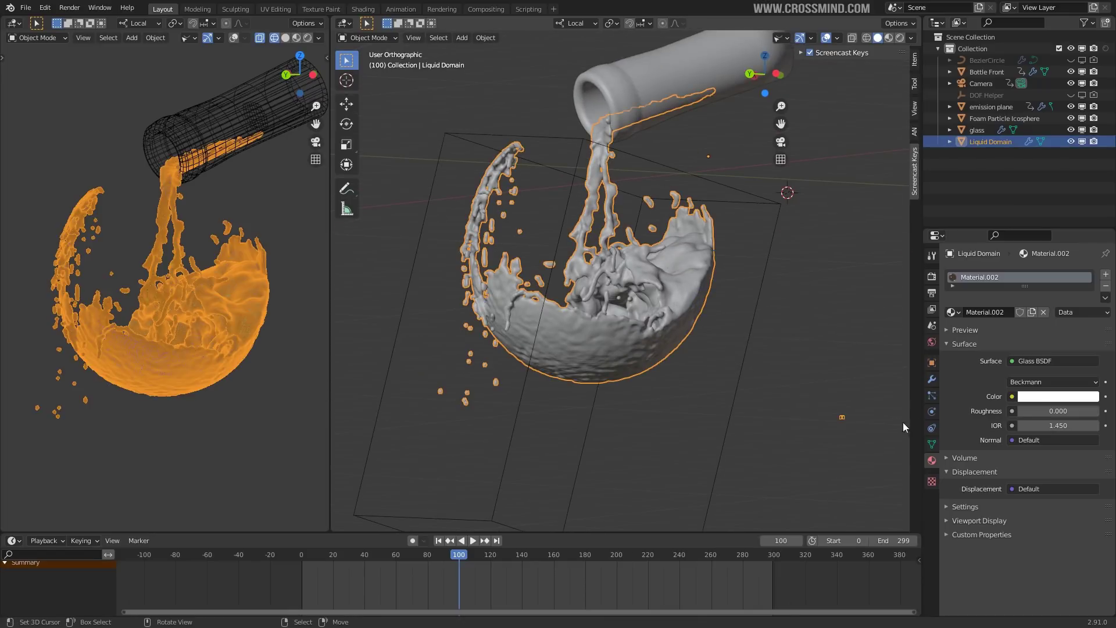
{"action": "left_click", "coordinate": [932, 379]}
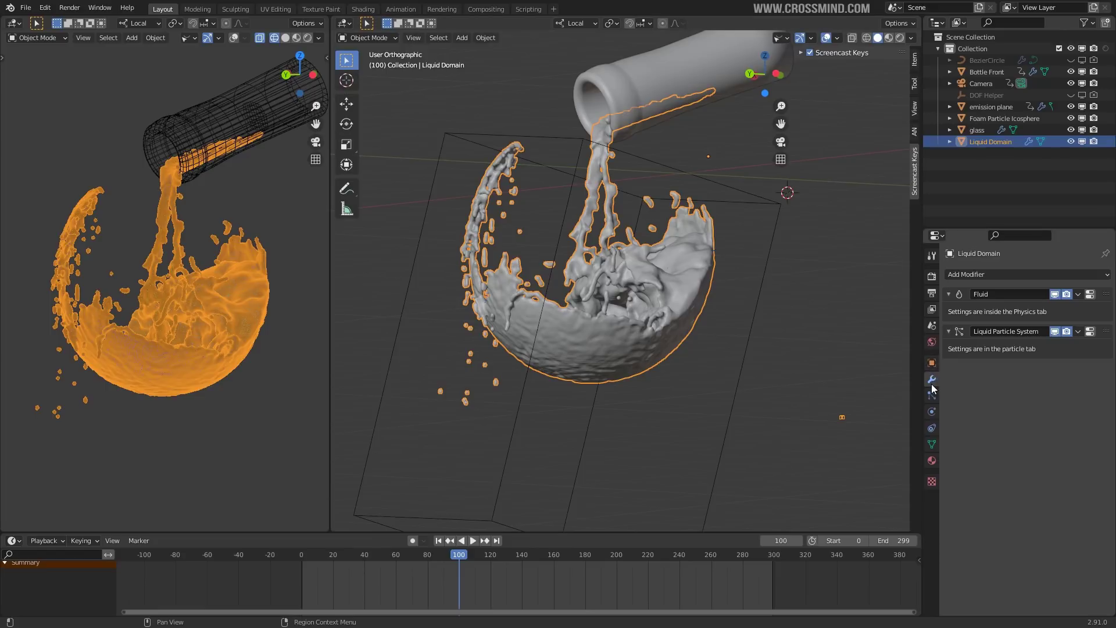
{"action": "left_click", "coordinate": [1013, 274]}
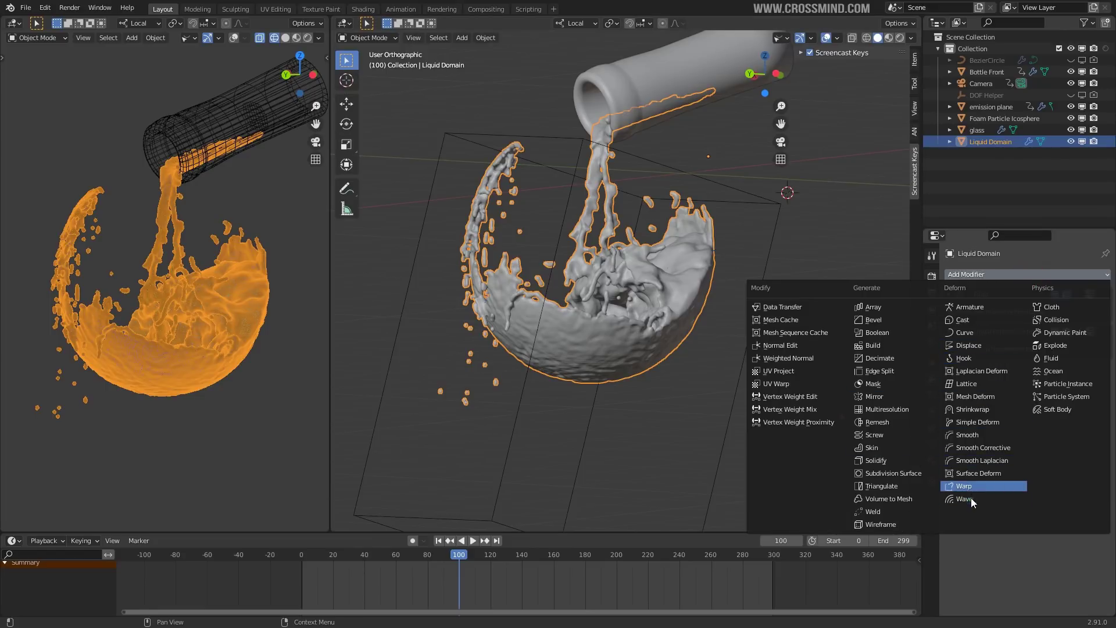
{"action": "left_click", "coordinate": [967, 435]}
{"action": "left_click", "coordinate": [1061, 401]}
{"action": "type", "text": "2"}
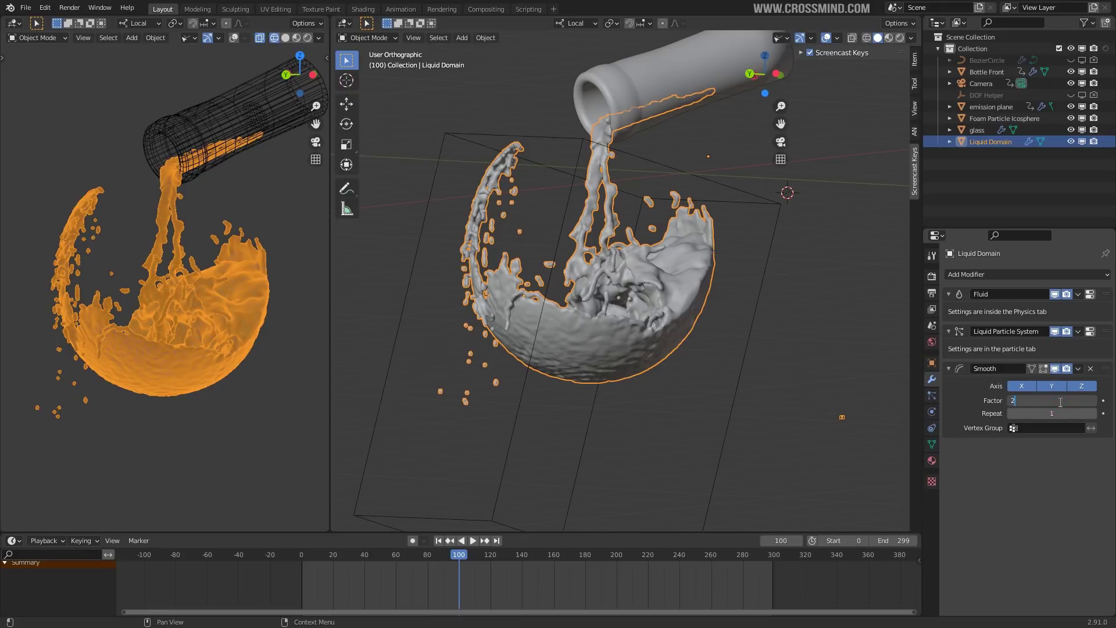
{"action": "key", "text": "Return"}
{"action": "middle_click_drag", "start_coordinate": [742, 368], "coordinate": [734, 367]}
- Set the Smooth modifier's Repeat to 4 after trying 5
{"action": "left_click", "coordinate": [1048, 411]}
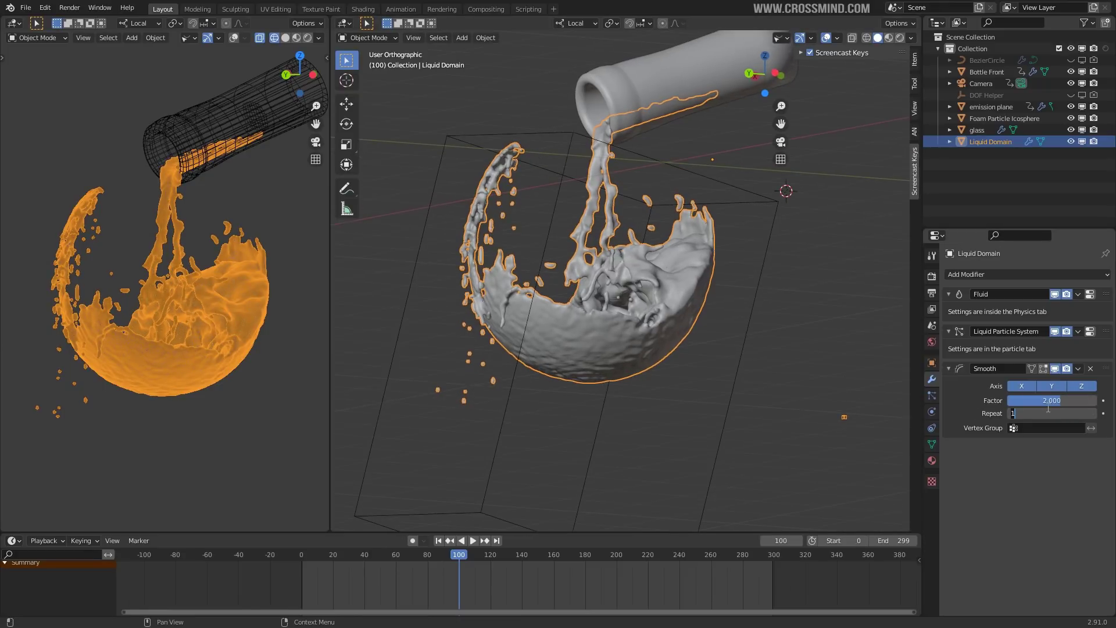
{"action": "type", "text": "5"}
{"action": "key", "text": "Return"}
{"action": "type", "text": "4"}
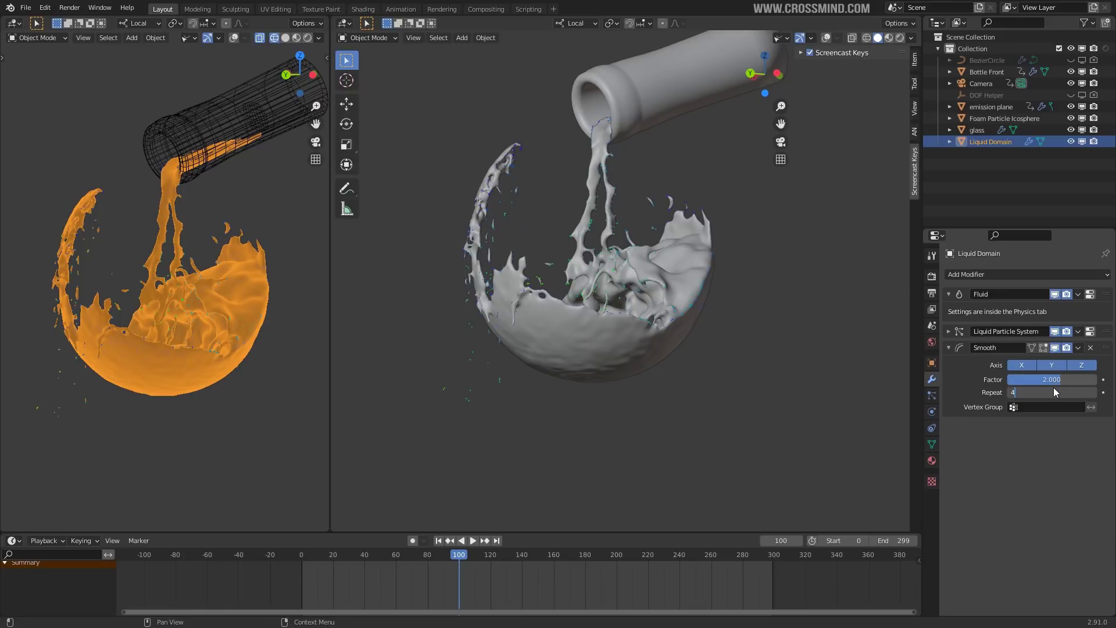
{"action": "key", "text": "Return"}
- Examine the smoothed liquid surface in the glass from the side, the front and close up
{"action": "middle_click_drag", "start_coordinate": [675, 323], "coordinate": [544, 370]}
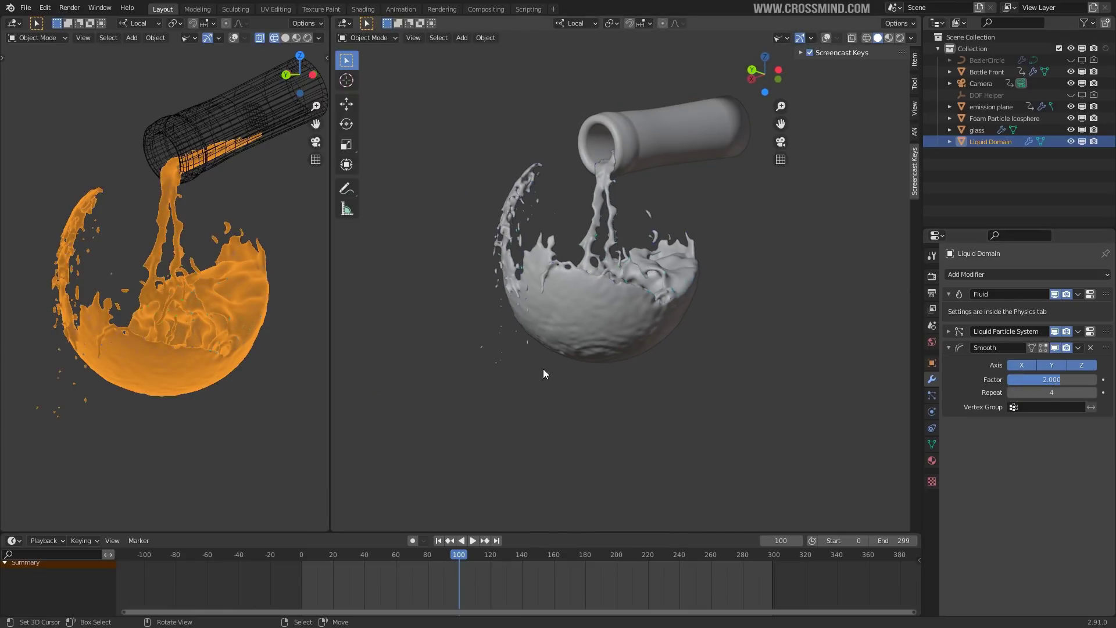
{"action": "middle_click_drag", "start_coordinate": [627, 301], "coordinate": [428, 285]}
{"action": "scroll", "coordinate": [762, 322], "scroll_direction": "up", "scroll_amount": 2}
{"action": "mouse_move", "coordinate": [626, 345]}
{"action": "middle_mouse_down"}
{"action": "mouse_move", "coordinate": [613, 367]}
{"action": "mouse_move", "coordinate": [630, 331]}
{"action": "middle_mouse_up"}
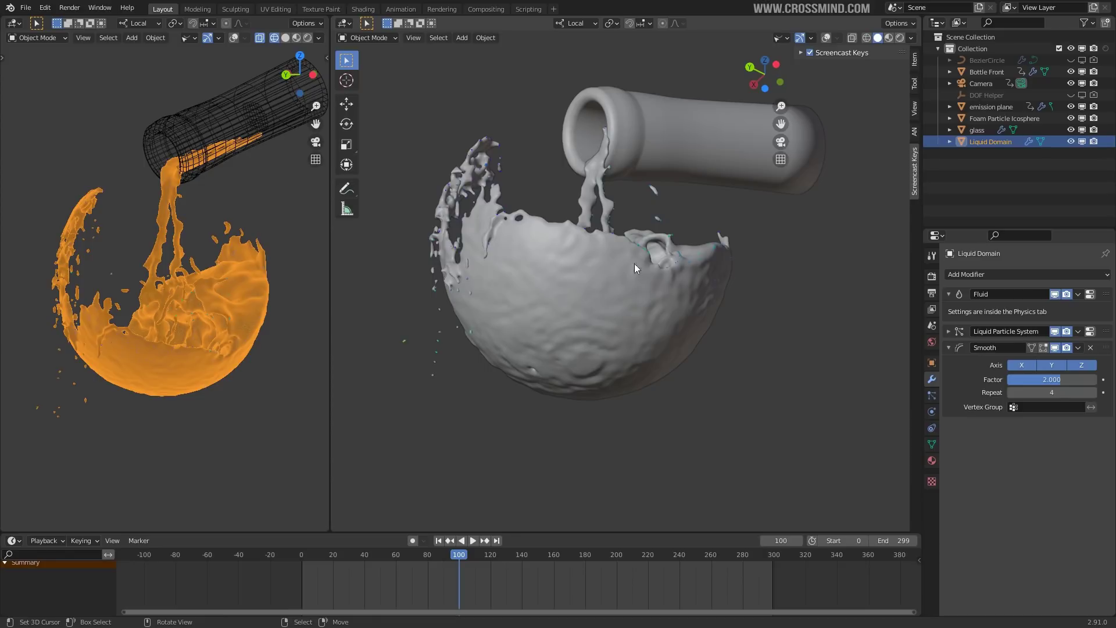
{"action": "middle_click_drag", "start_coordinate": [634, 263], "coordinate": [416, 316]}
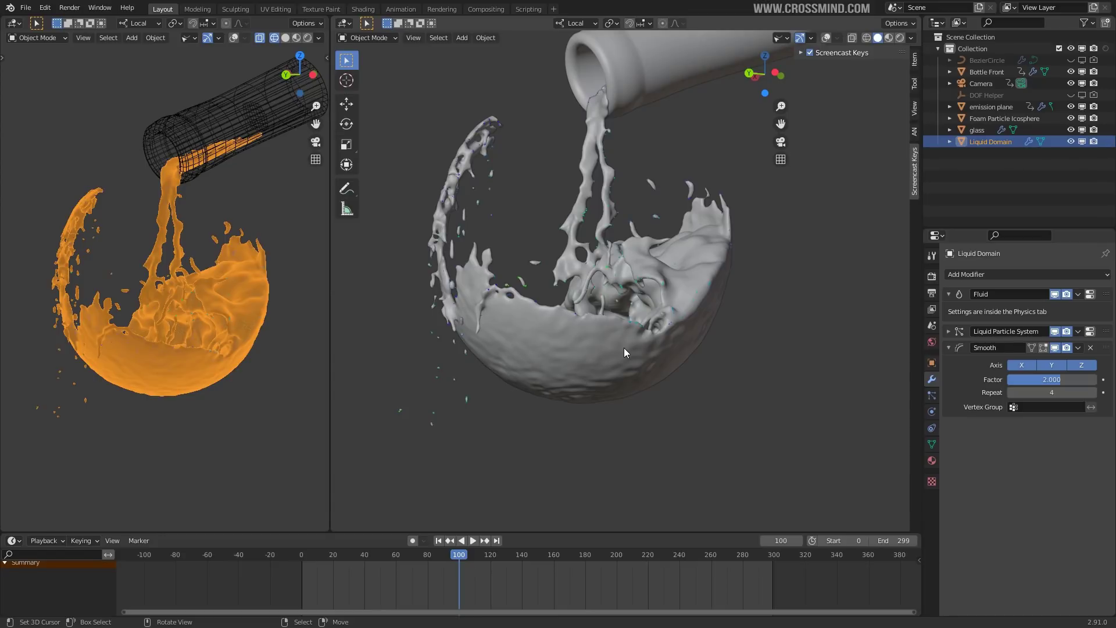
{"action": "middle_click_drag", "start_coordinate": [623, 347], "coordinate": [682, 355]}
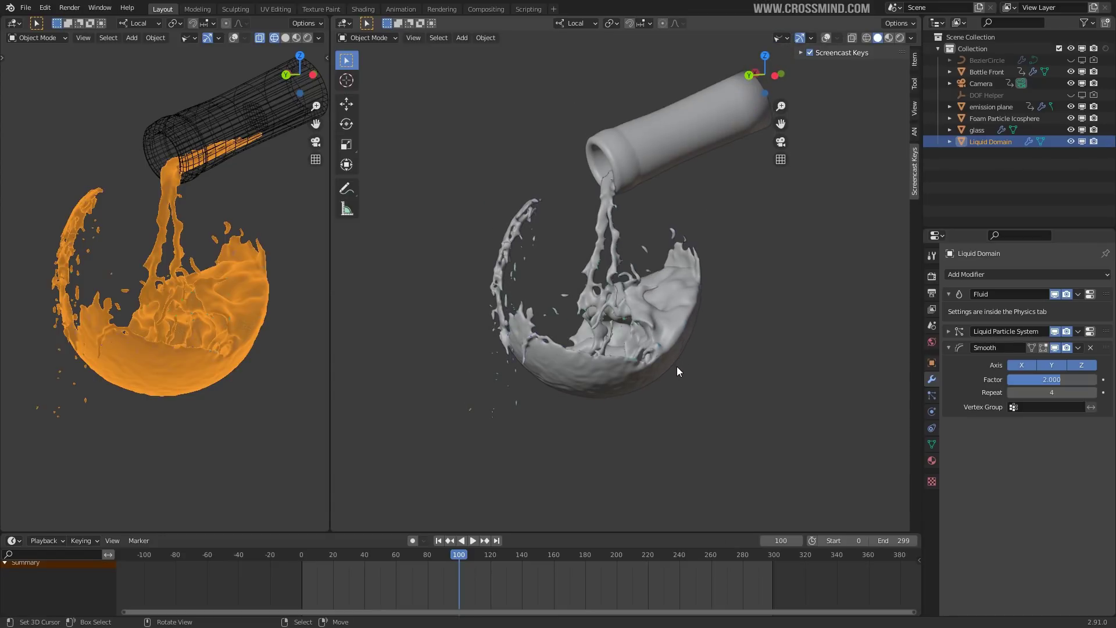
- Isolate the Liquid Domain in the larger viewport and show the smaller viewport in Rendered shading
{"action": "key", "text": "KP_Divide"}
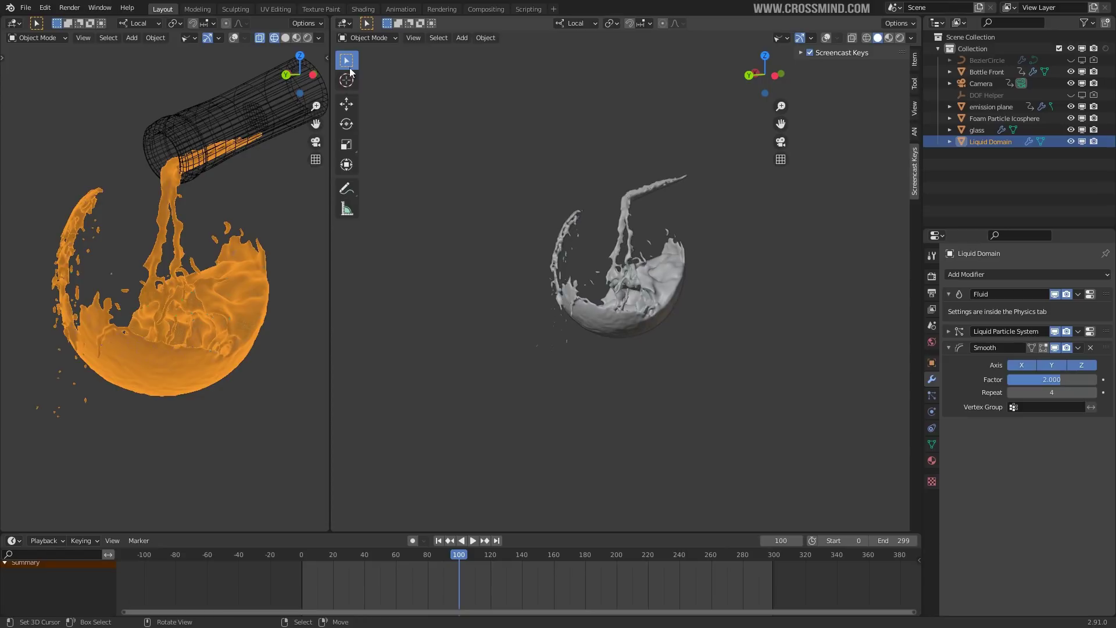
{"action": "left_click", "coordinate": [307, 38]}
{"action": "scroll", "coordinate": [728, 310], "scroll_direction": "up", "scroll_amount": 1}
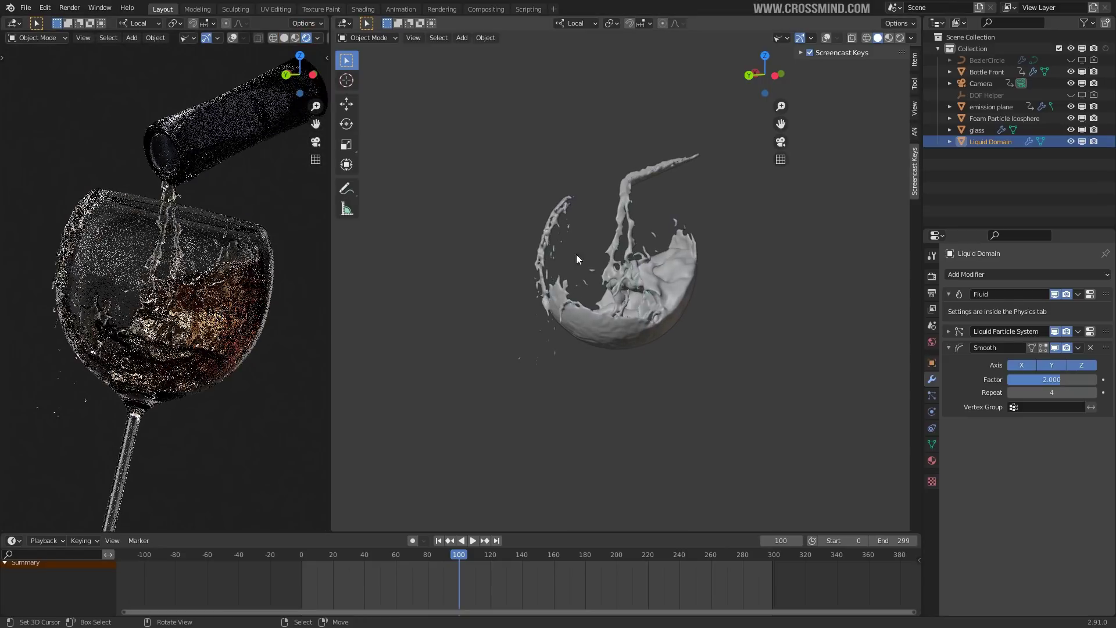
{"action": "scroll", "coordinate": [619, 313], "scroll_direction": "up", "scroll_amount": 2}
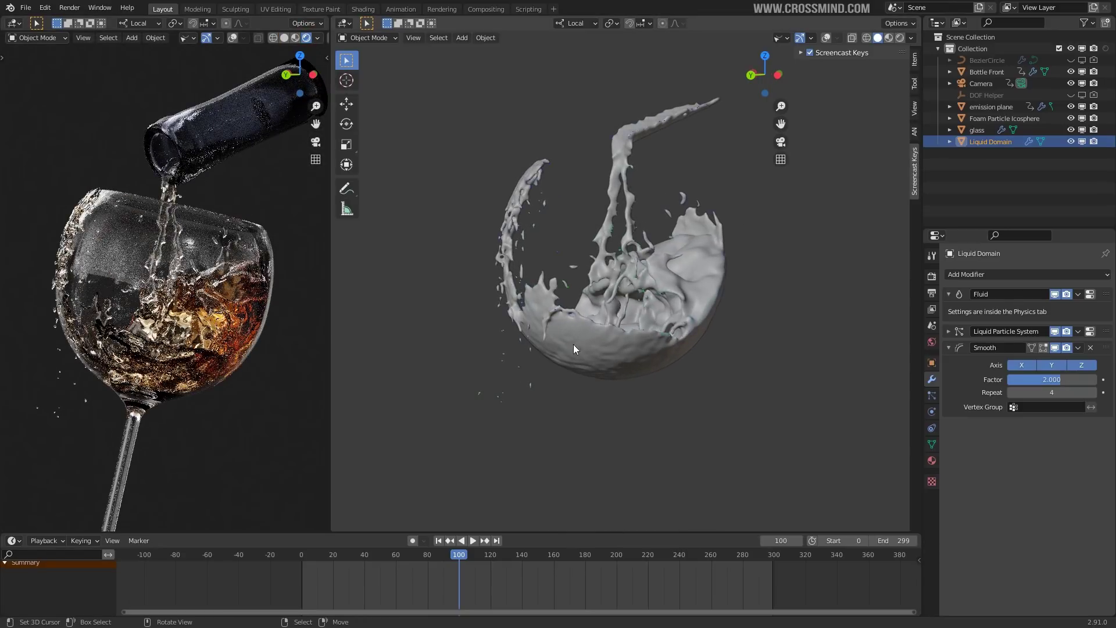
- Inspect the isolated liquid, bring the rest of the scene back and show the viewport overlays
{"action": "middle_click_drag", "start_coordinate": [733, 286], "coordinate": [643, 293], "text": "shift"}
{"action": "right_click", "coordinate": [758, 279]}
{"action": "middle_click_drag", "start_coordinate": [636, 364], "coordinate": [665, 351]}
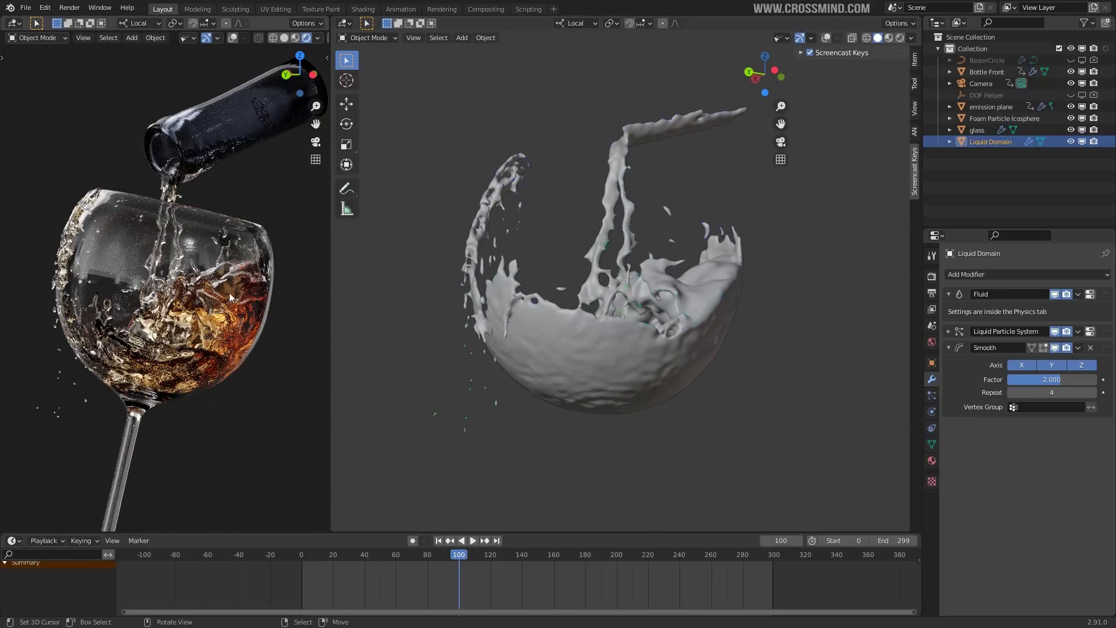
{"action": "middle_click_drag", "start_coordinate": [437, 322], "coordinate": [465, 314]}
{"action": "key", "text": "slash"}
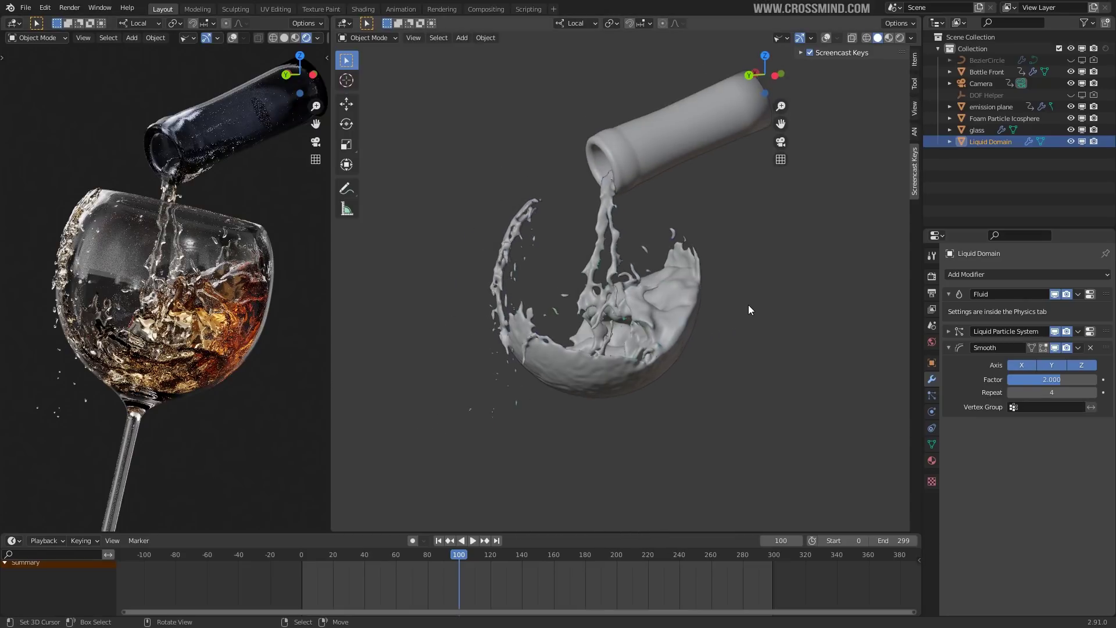
{"action": "left_click", "coordinate": [827, 38]}
- Review the Liquid Domain's fluid settings, including border collisions, cache, particles and mesh
{"action": "left_click", "coordinate": [933, 411]}
{"action": "scroll", "coordinate": [985, 373], "scroll_direction": "down", "scroll_amount": 2}
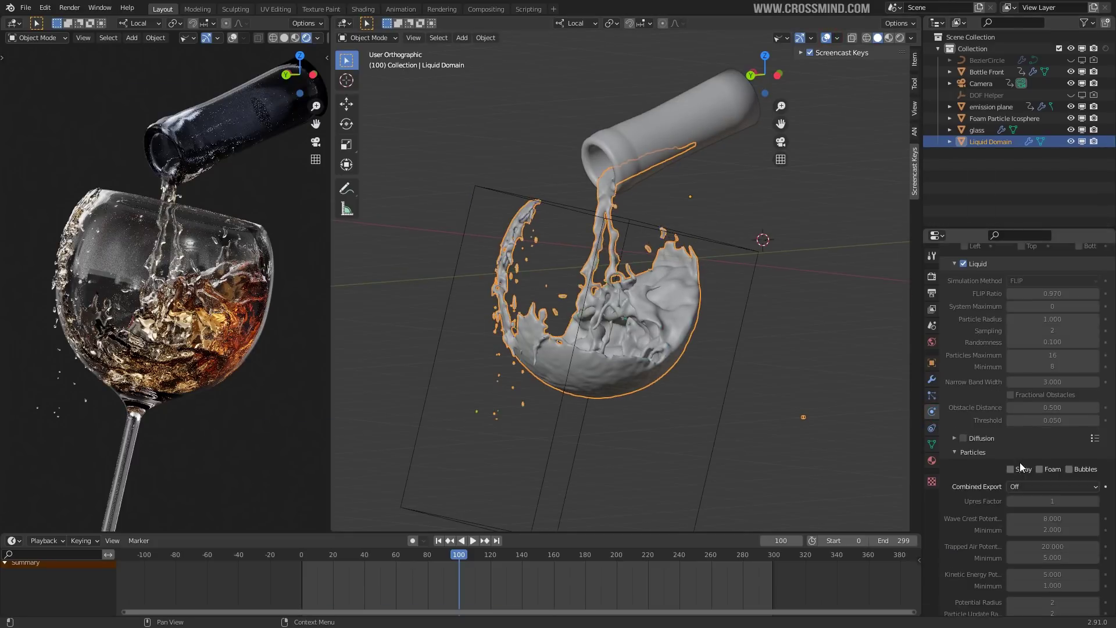
{"action": "scroll", "coordinate": [1006, 401], "scroll_direction": "down", "scroll_amount": 8}
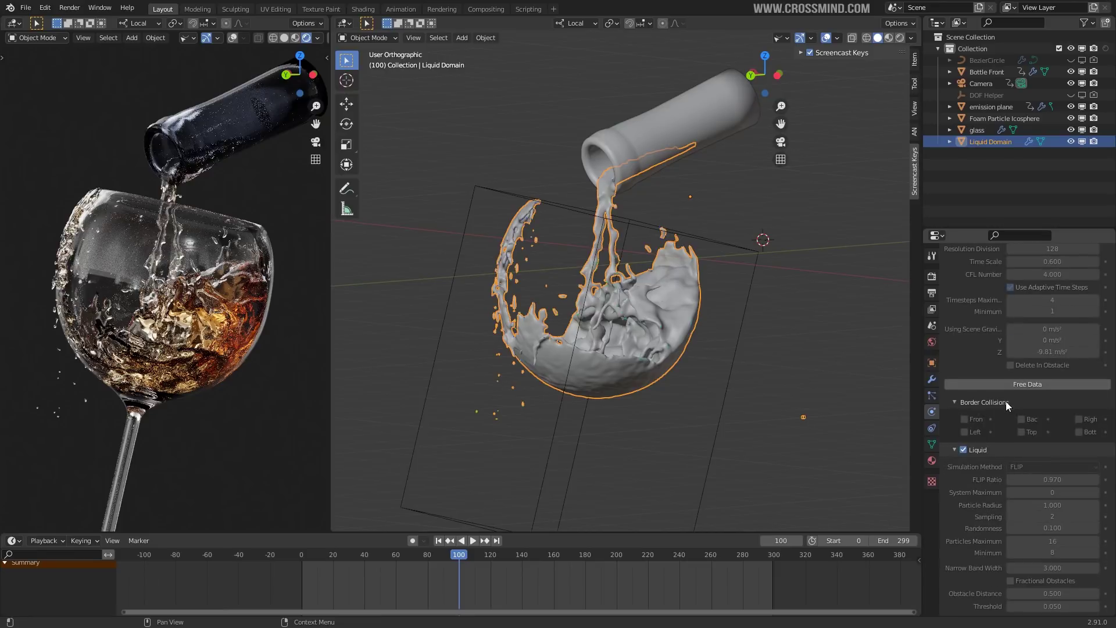
{"action": "left_click", "coordinate": [954, 333]}
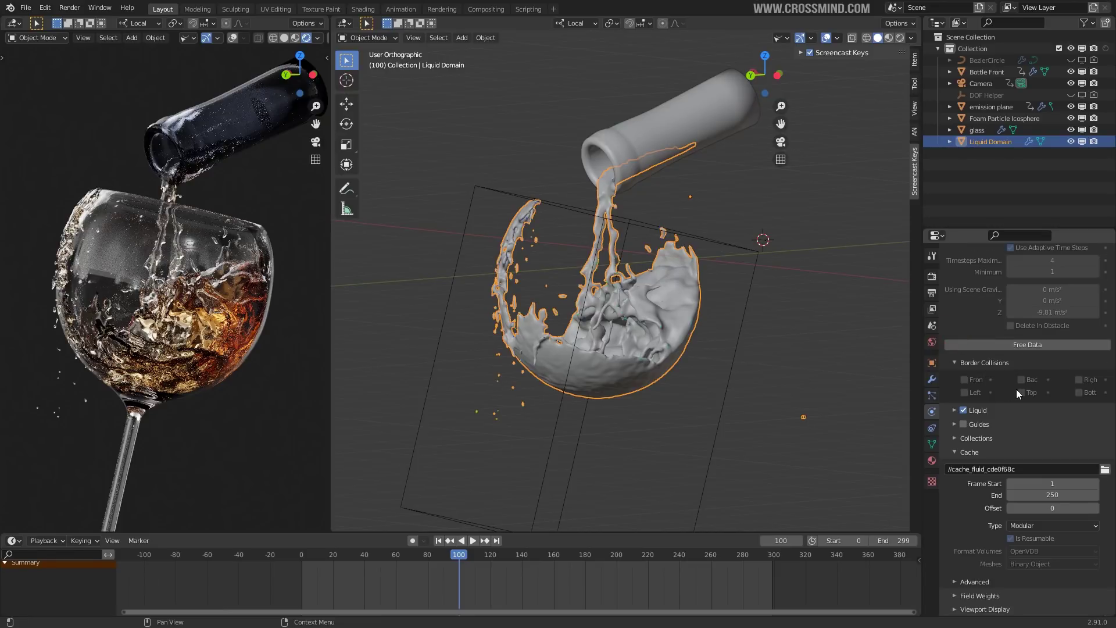
{"action": "scroll", "coordinate": [994, 429], "scroll_direction": "up", "scroll_amount": 12}
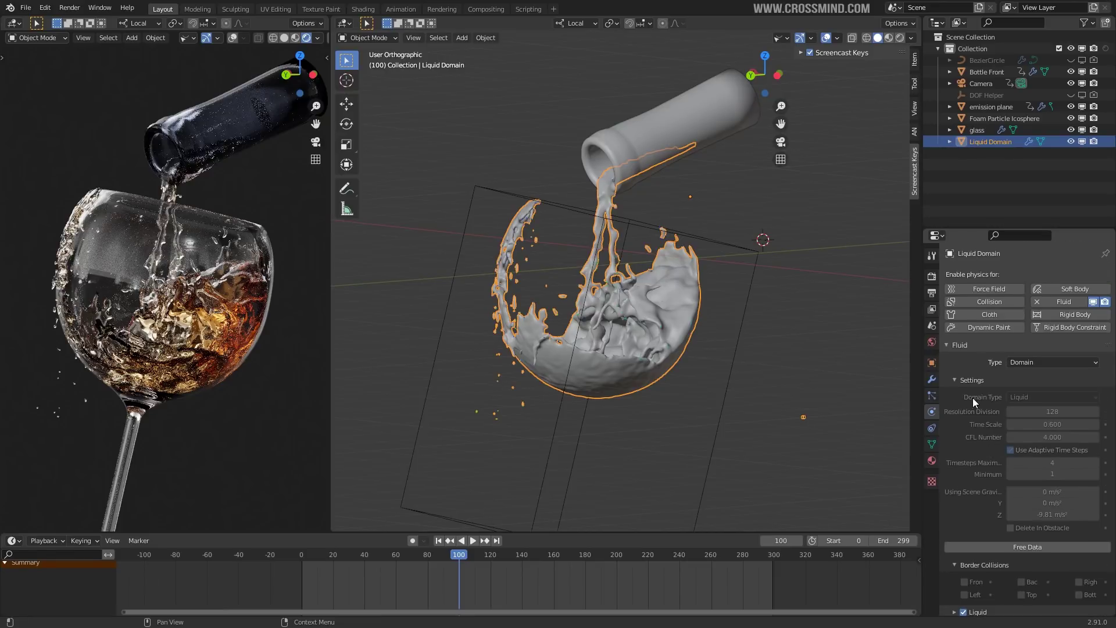
{"action": "left_click", "coordinate": [960, 346]}
{"action": "left_click", "coordinate": [953, 344]}
{"action": "scroll", "coordinate": [981, 410], "scroll_direction": "down", "scroll_amount": 7}
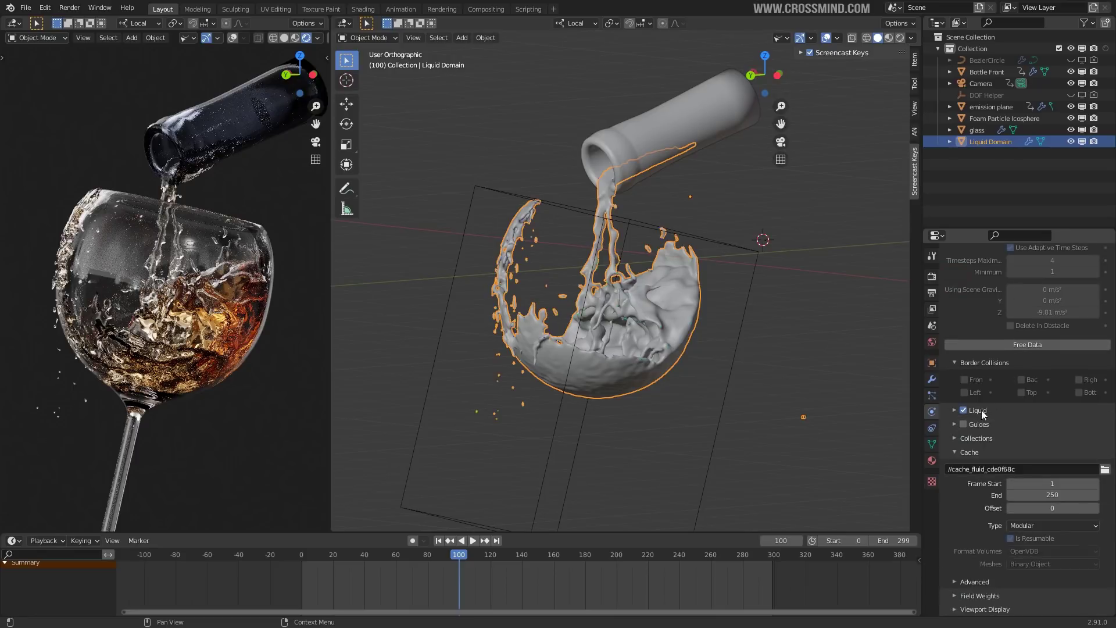
{"action": "left_click", "coordinate": [954, 412]}
{"action": "scroll", "coordinate": [983, 430], "scroll_direction": "down", "scroll_amount": 15}
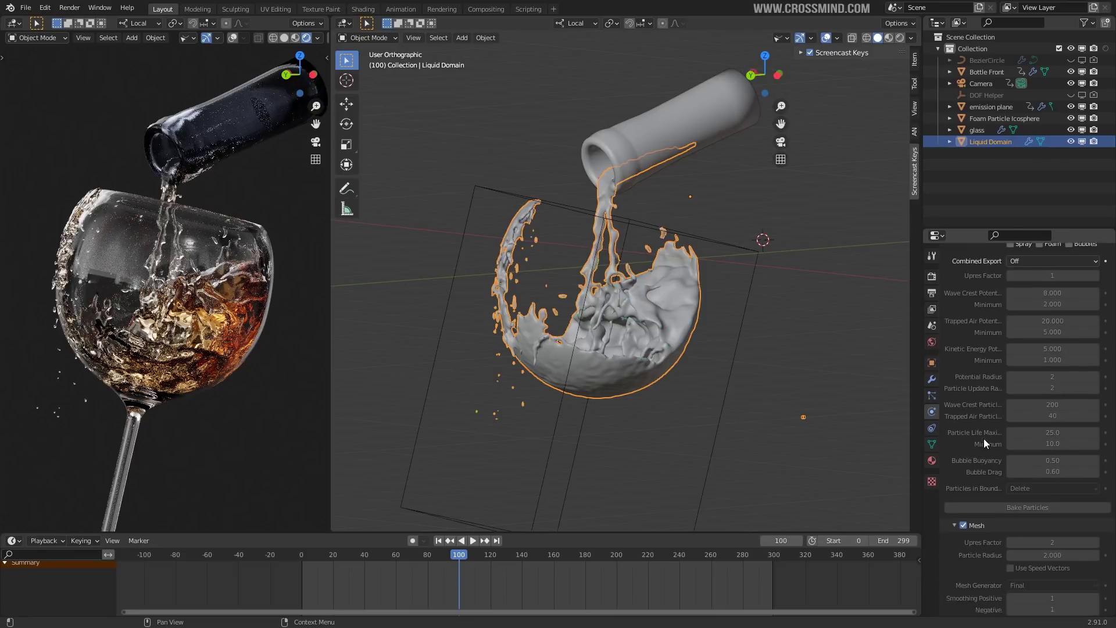
{"action": "scroll", "coordinate": [983, 458], "scroll_direction": "up", "scroll_amount": 5}
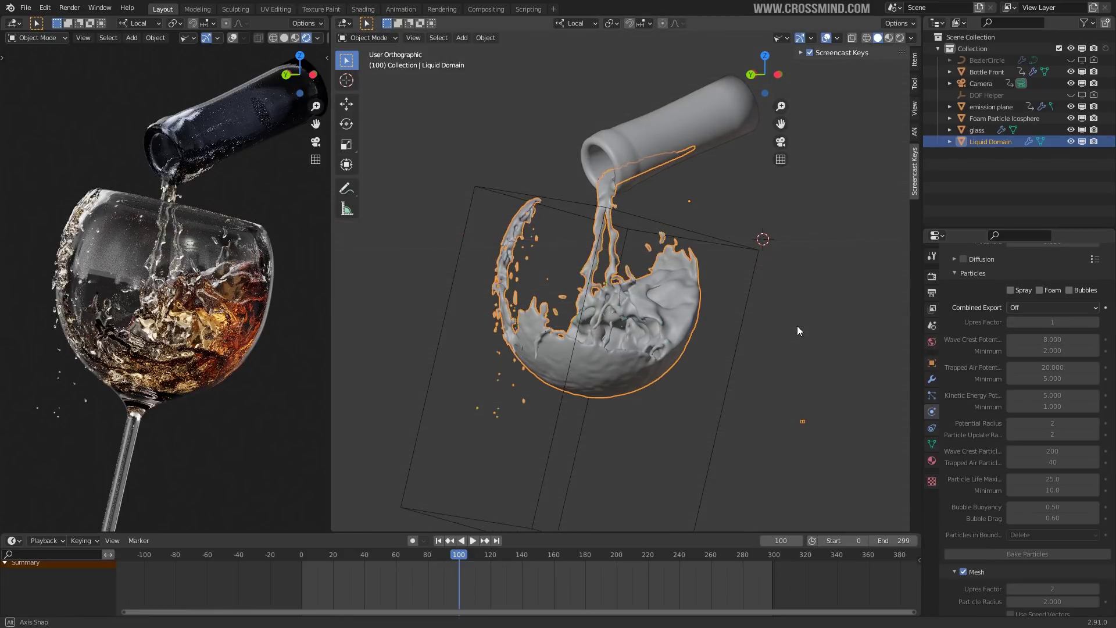
- Check the Liquid Domain's list of particle systems against the particle options in its fluid settings
{"action": "left_click", "coordinate": [932, 396]}
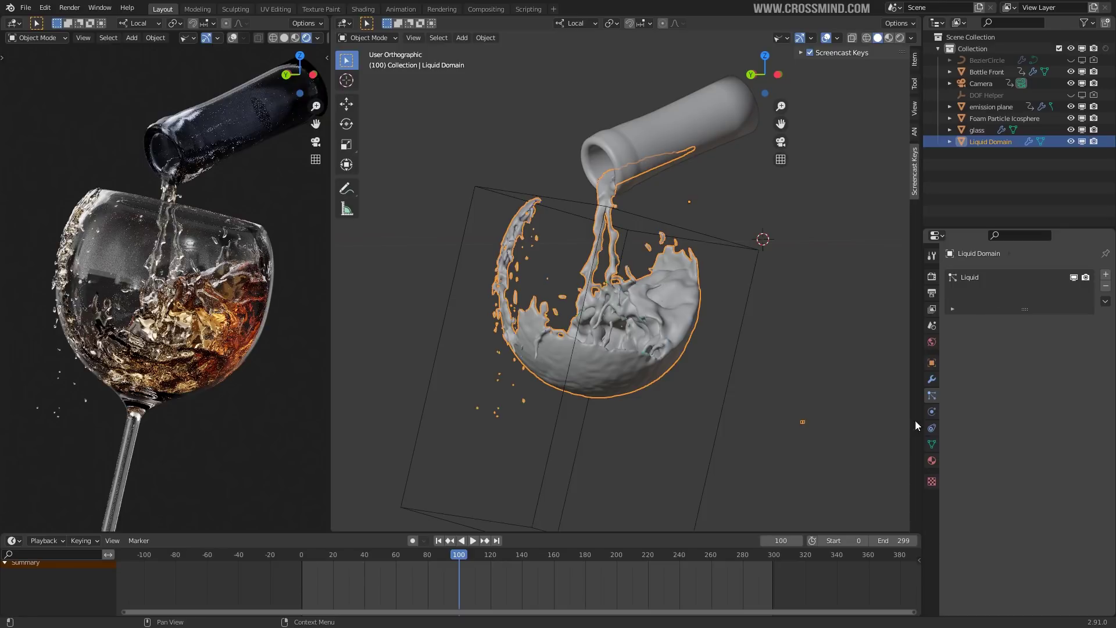
{"action": "left_click", "coordinate": [932, 412]}
{"action": "scroll", "coordinate": [1027, 510], "scroll_direction": "down", "scroll_amount": 5}
{"action": "scroll", "coordinate": [1027, 510], "scroll_direction": "down", "scroll_amount": 7}
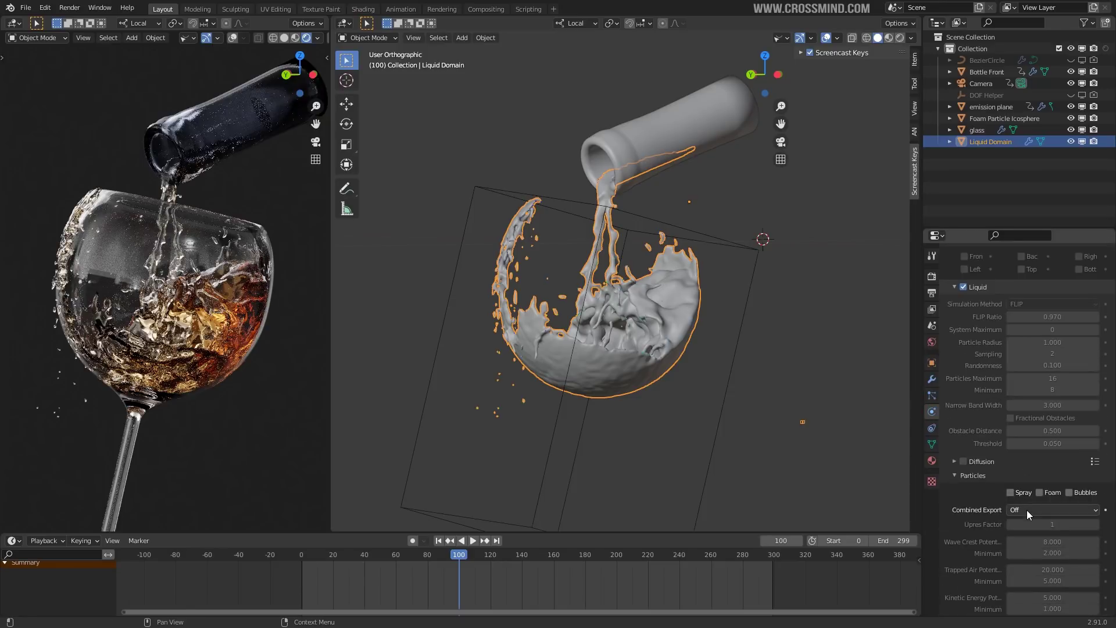
{"action": "scroll", "coordinate": [1014, 492], "scroll_direction": "down", "scroll_amount": 2}
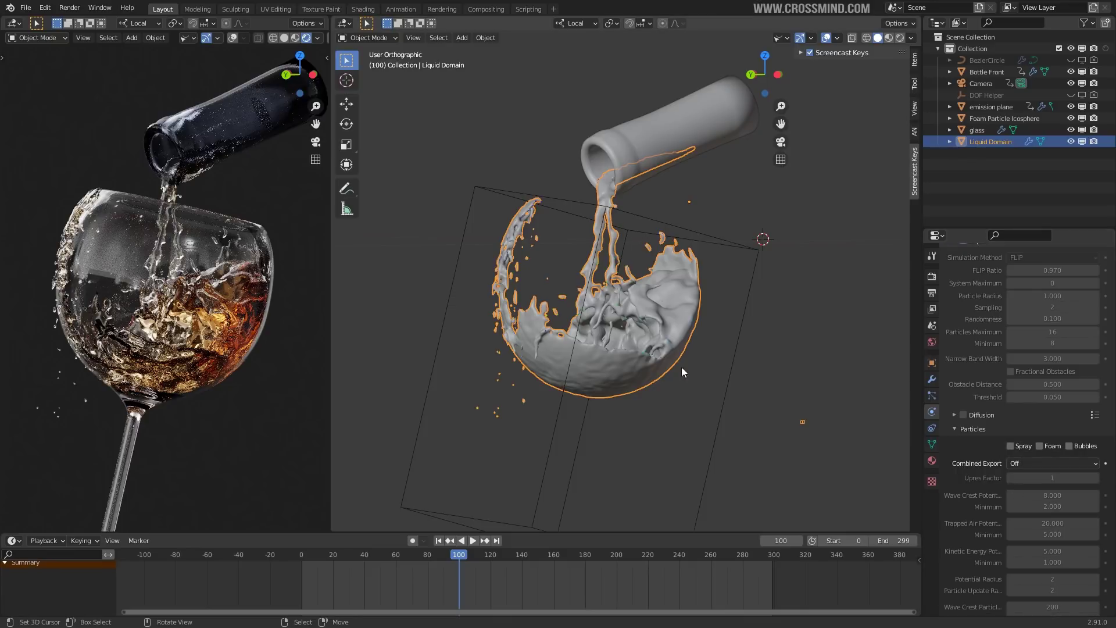
{"action": "left_click", "coordinate": [931, 396]}
{"action": "left_click", "coordinate": [932, 411]}
{"action": "scroll", "coordinate": [1035, 477], "scroll_direction": "down", "scroll_amount": 10}
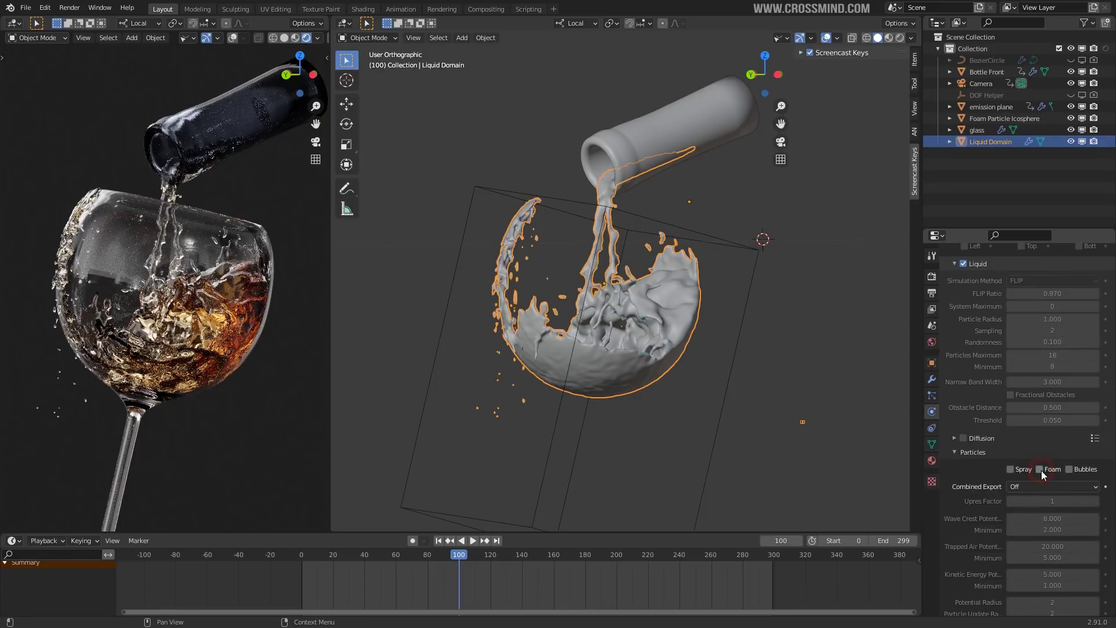
- Enable Foam particles for the Liquid Domain and bake them, with the smaller viewport in wireframe
{"action": "left_click", "coordinate": [1041, 470]}
{"action": "key", "text": "shift+z"}
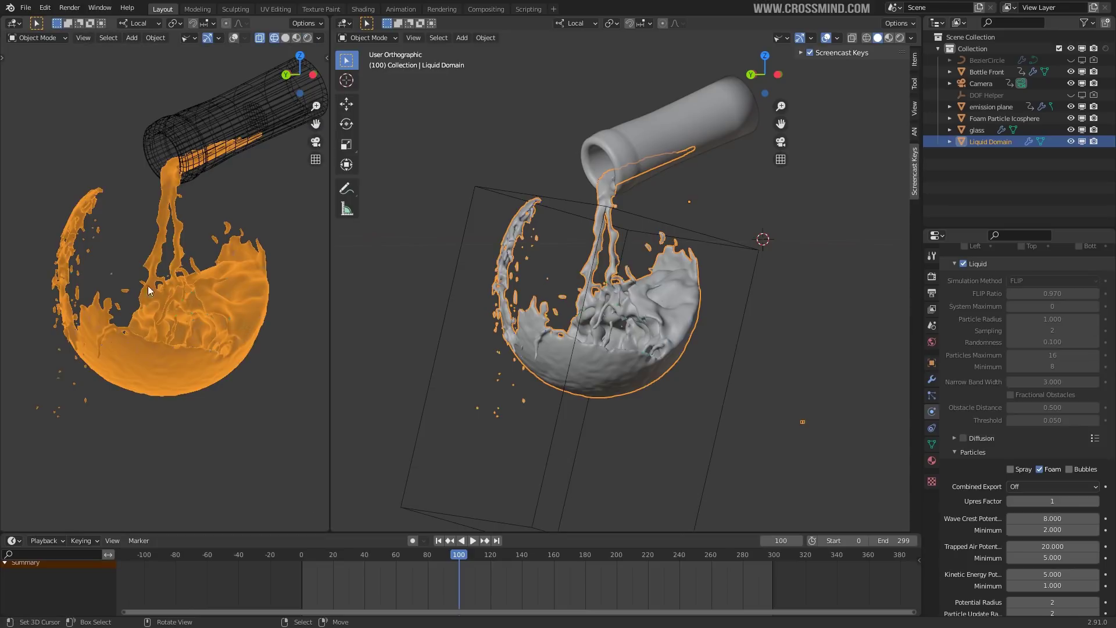
{"action": "middle_click_drag", "start_coordinate": [629, 325], "coordinate": [634, 305]}
{"action": "scroll", "coordinate": [1075, 476], "scroll_direction": "down", "scroll_amount": 3}
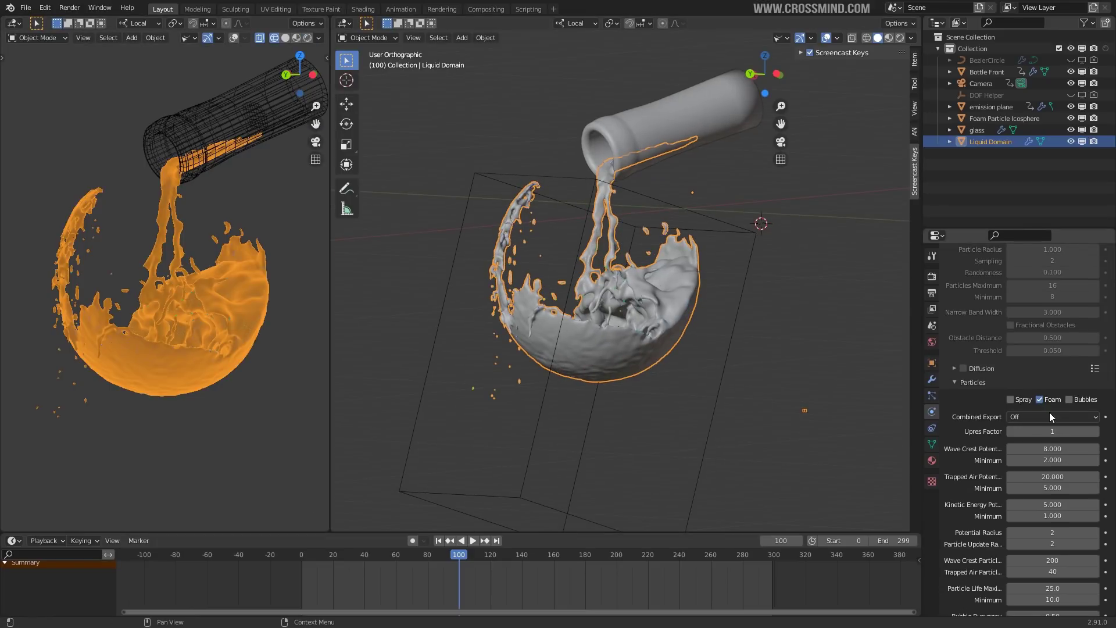
{"action": "scroll", "coordinate": [1049, 412], "scroll_direction": "down", "scroll_amount": 5}
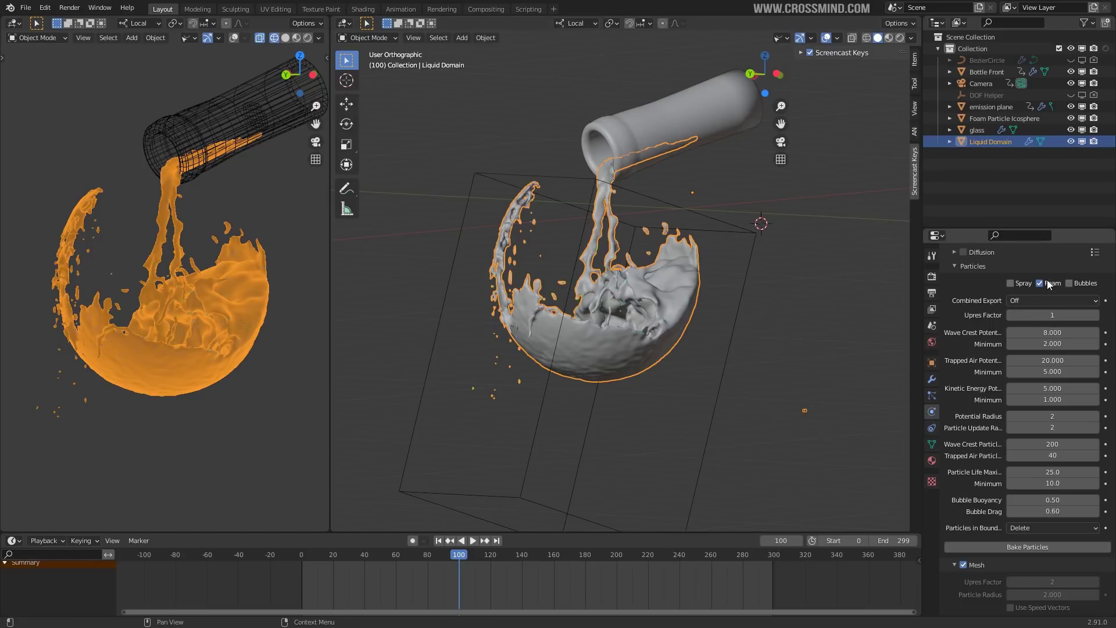
{"action": "left_click", "coordinate": [1042, 547]}
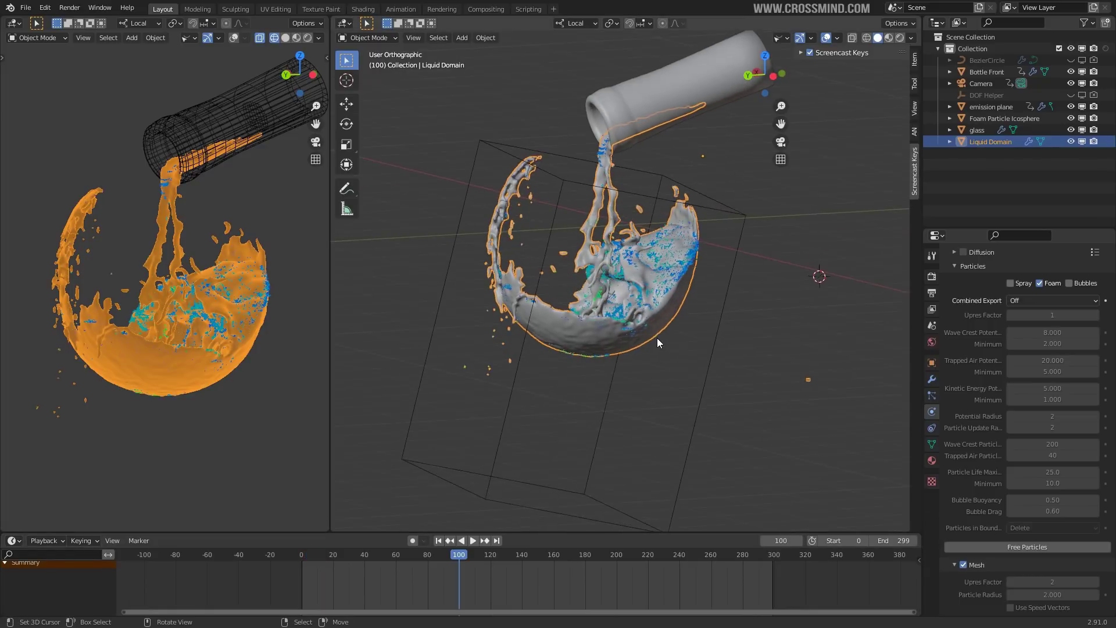
- Inspect the baked foam particles on the liquid surface and save the file
{"action": "scroll", "coordinate": [657, 338], "scroll_direction": "up", "scroll_amount": 2}
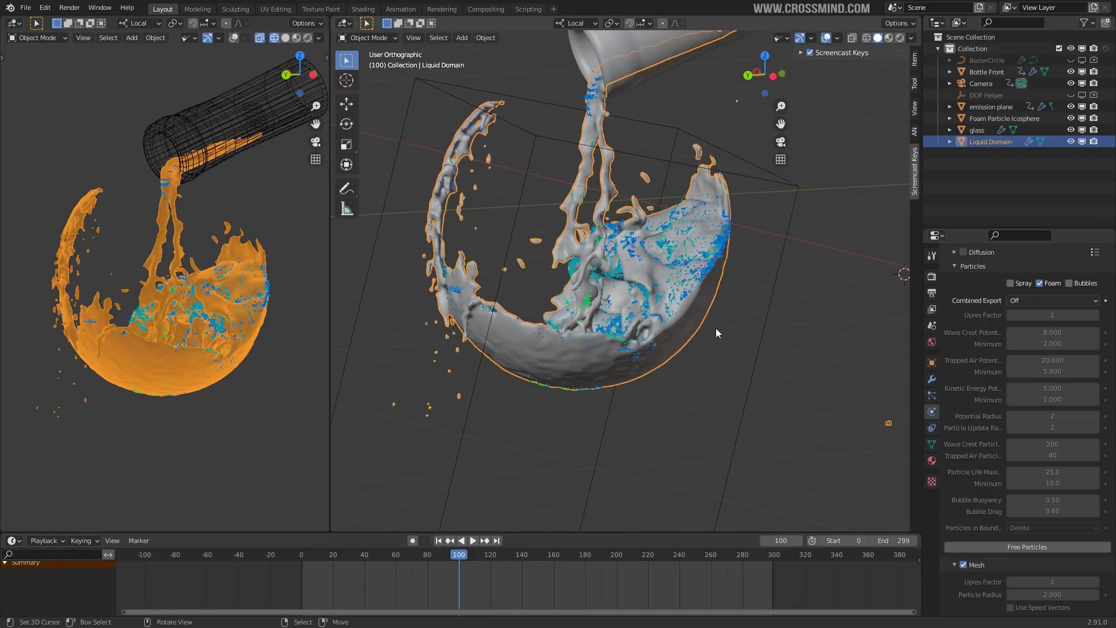
{"action": "scroll", "coordinate": [1050, 464], "scroll_direction": "down", "scroll_amount": 5}
{"action": "scroll", "coordinate": [1041, 431], "scroll_direction": "up", "scroll_amount": 6}
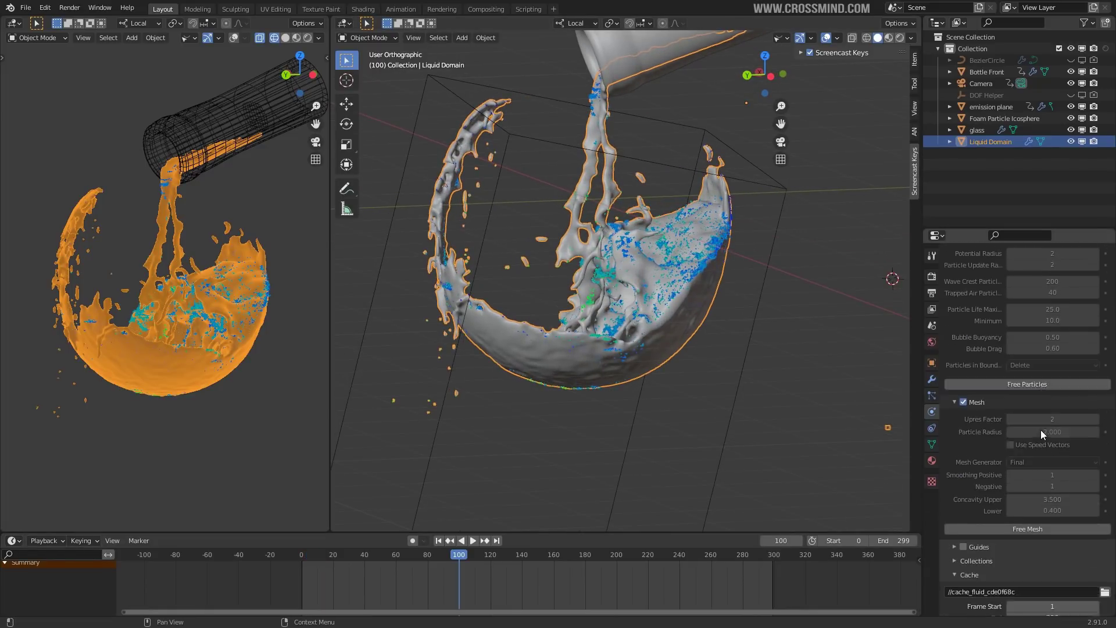
{"action": "middle_click_drag", "start_coordinate": [657, 298], "coordinate": [643, 303]}
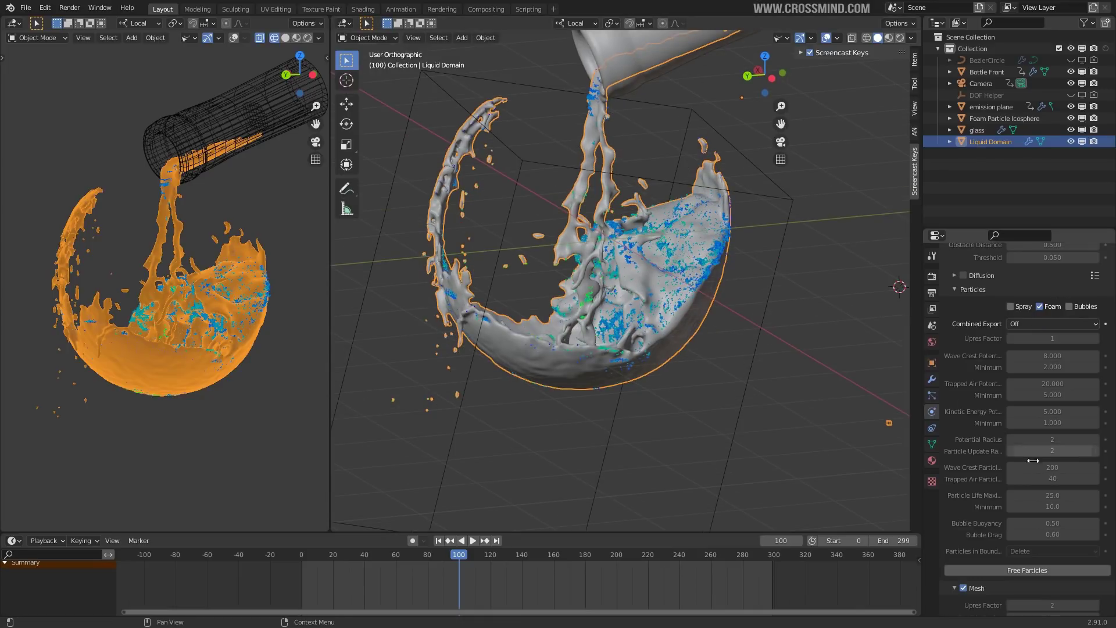
{"action": "scroll", "coordinate": [1030, 455], "scroll_direction": "down", "scroll_amount": 8}
{"action": "key", "text": "ctrl+s"}
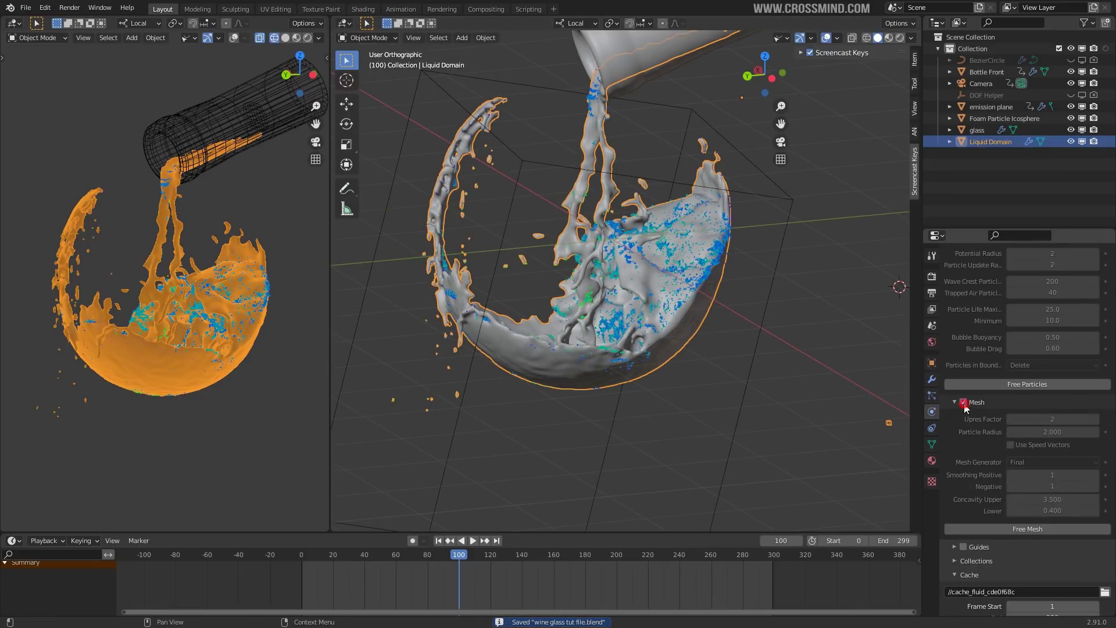
- Turn off the Liquid Domain's mesh to show only its particles
{"action": "left_click", "coordinate": [964, 402]}
{"action": "middle_click_drag", "start_coordinate": [703, 371], "coordinate": [668, 321]}
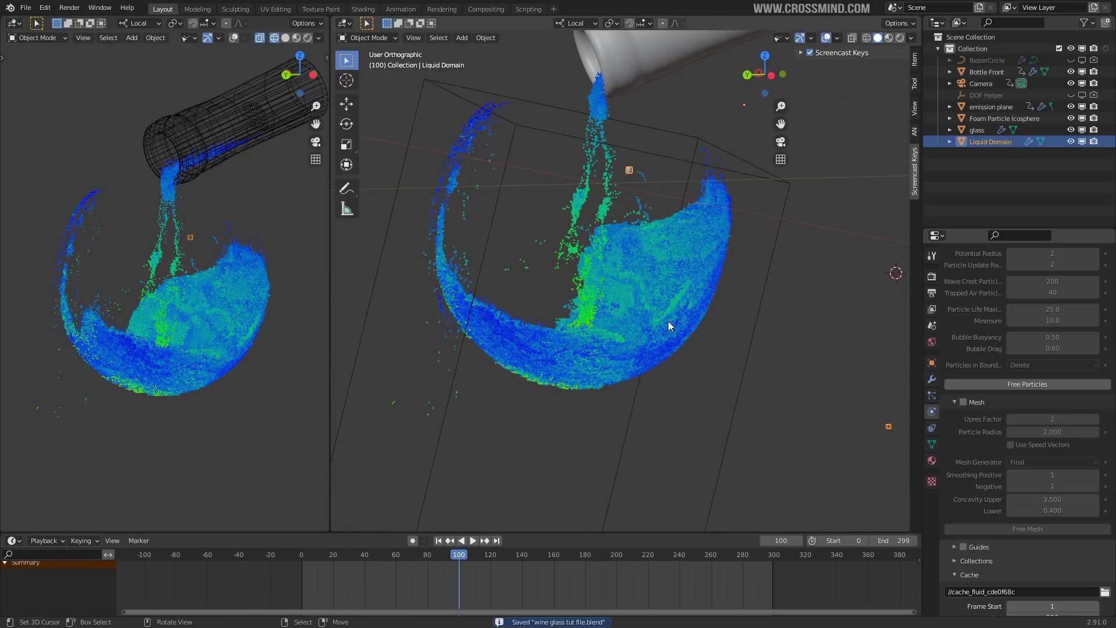
{"action": "scroll", "coordinate": [957, 371], "scroll_direction": "up", "scroll_amount": 8}
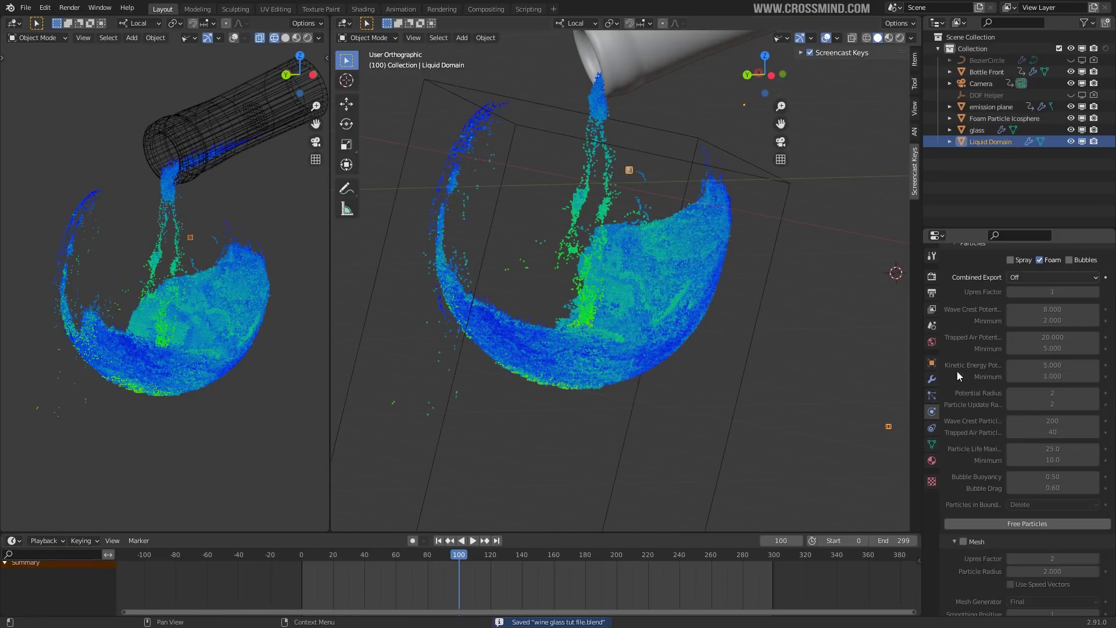
- Hide the Liquid particle system in the viewport and play the foam alone up to frame 155
{"action": "left_click", "coordinate": [932, 396]}
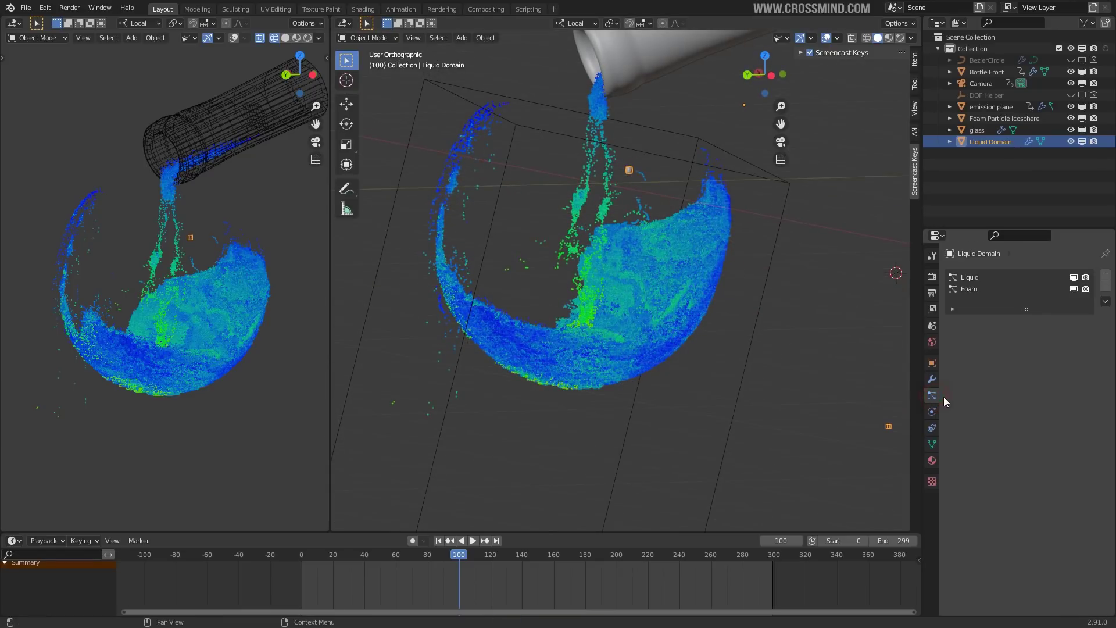
{"action": "left_click", "coordinate": [1074, 278]}
{"action": "middle_click_drag", "start_coordinate": [523, 242], "coordinate": [494, 225]}
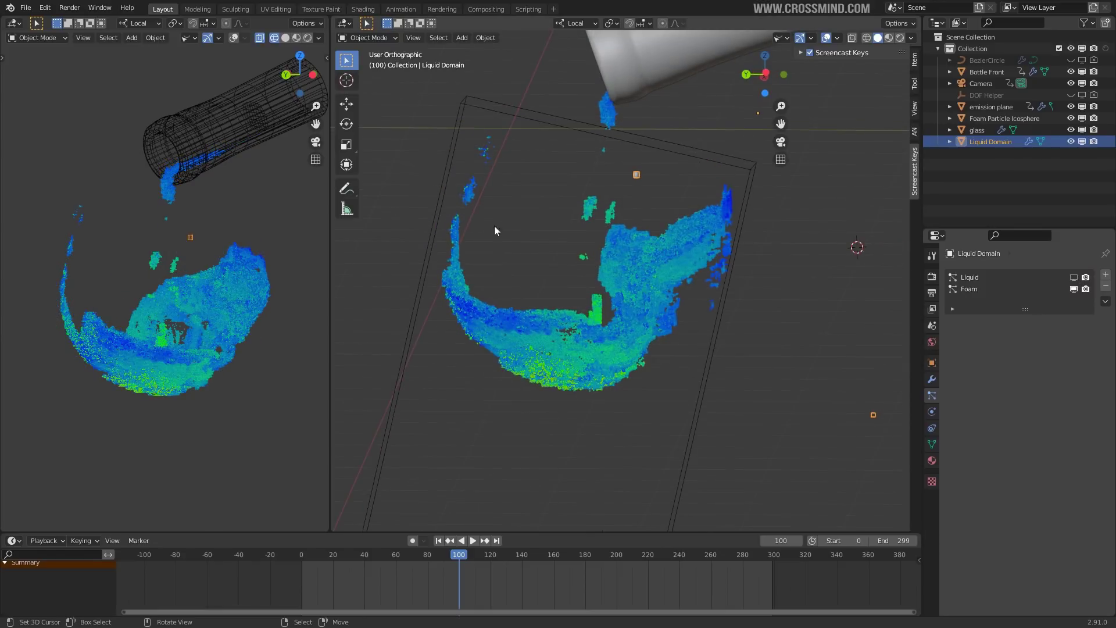
{"action": "left_click", "coordinate": [340, 581]}
{"action": "key", "text": "space"}
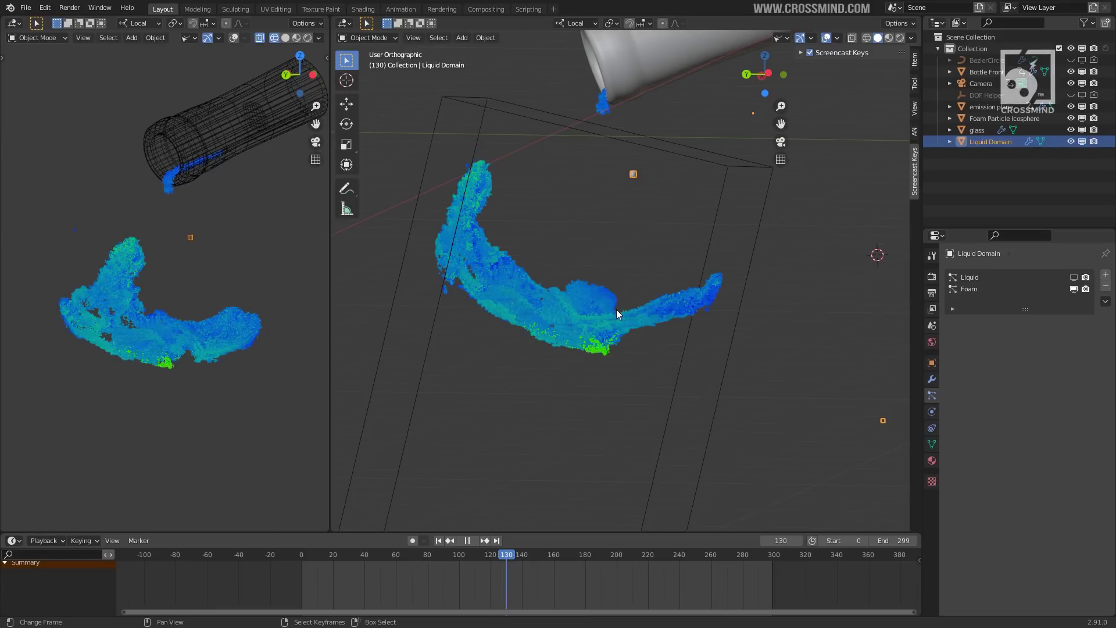
{"action": "key", "text": "space"}
{"action": "middle_click_drag", "start_coordinate": [557, 352], "coordinate": [597, 214]}
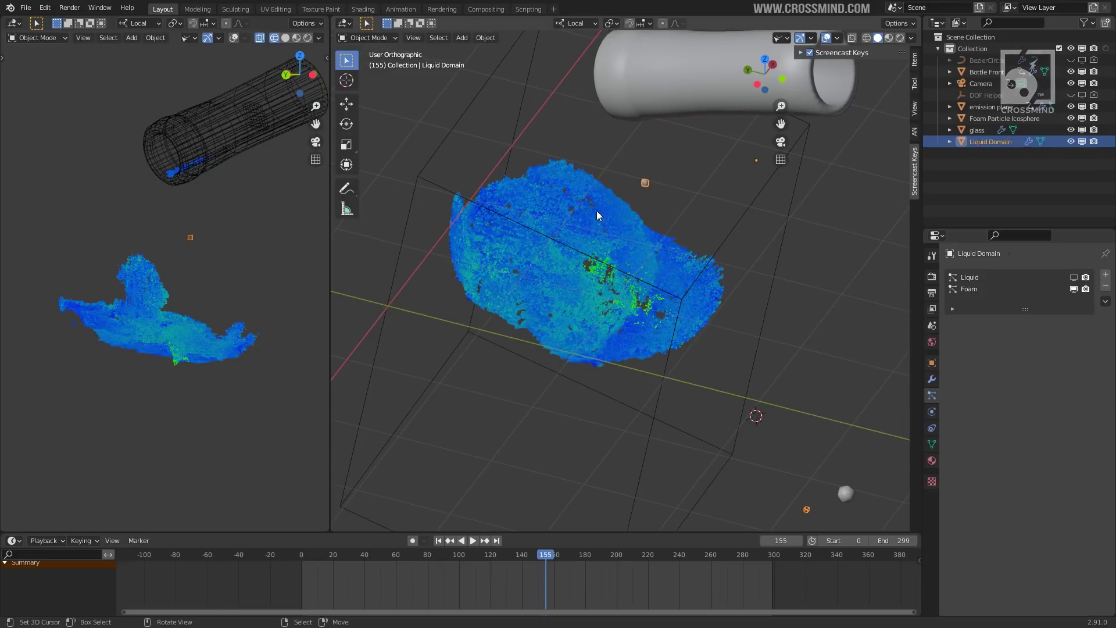
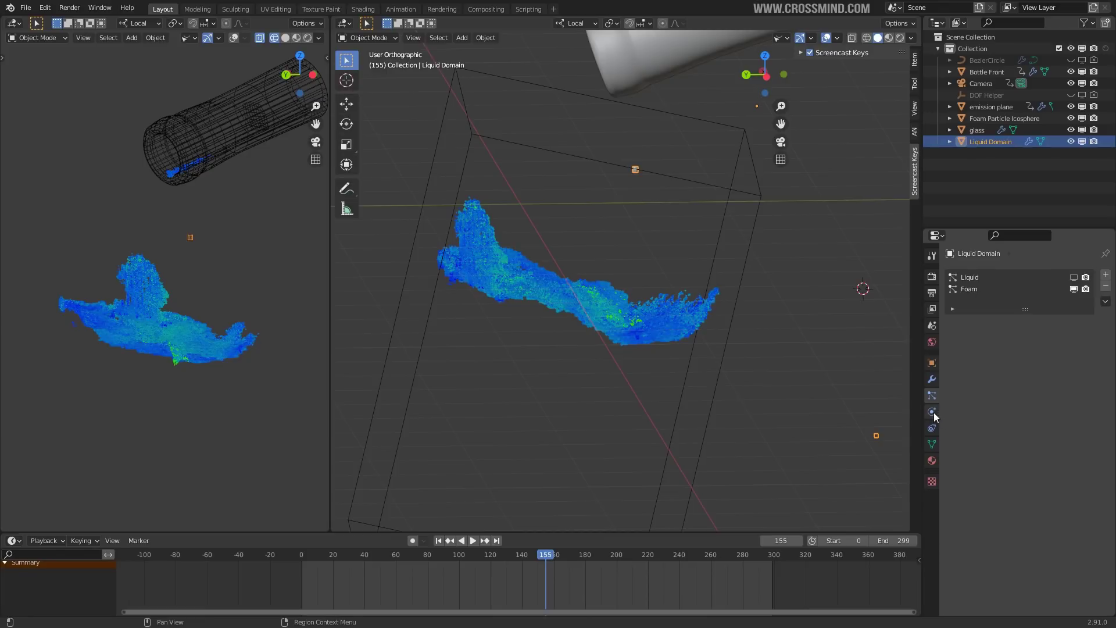
- Review the domain's foam particle settings and play the foam on to frame 164, inspecting its shape
{"action": "scroll", "coordinate": [996, 455], "scroll_direction": "down", "scroll_amount": 15}
{"action": "scroll", "coordinate": [997, 455], "scroll_direction": "down", "scroll_amount": 3}
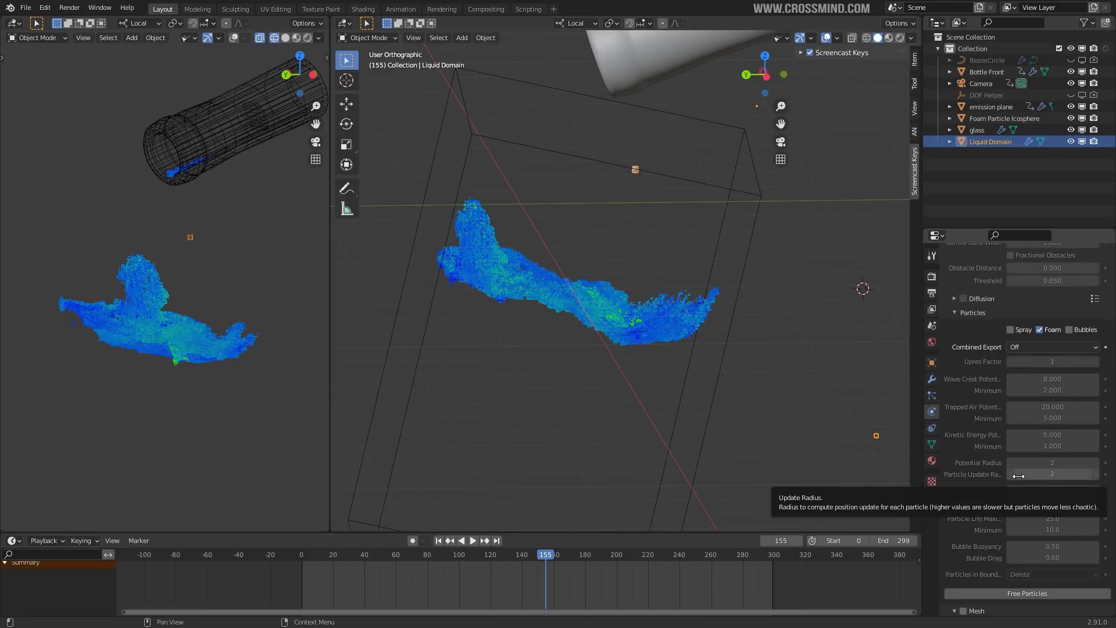
{"action": "scroll", "coordinate": [1067, 398], "scroll_direction": "down", "scroll_amount": 2}
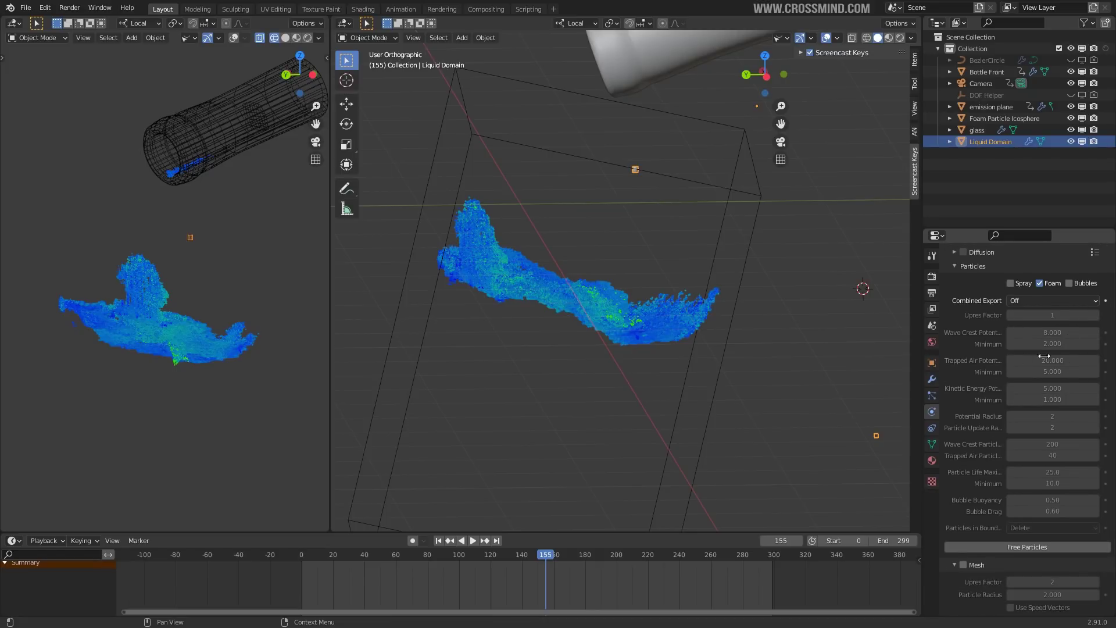
{"action": "middle_click_drag", "start_coordinate": [719, 314], "coordinate": [707, 308]}
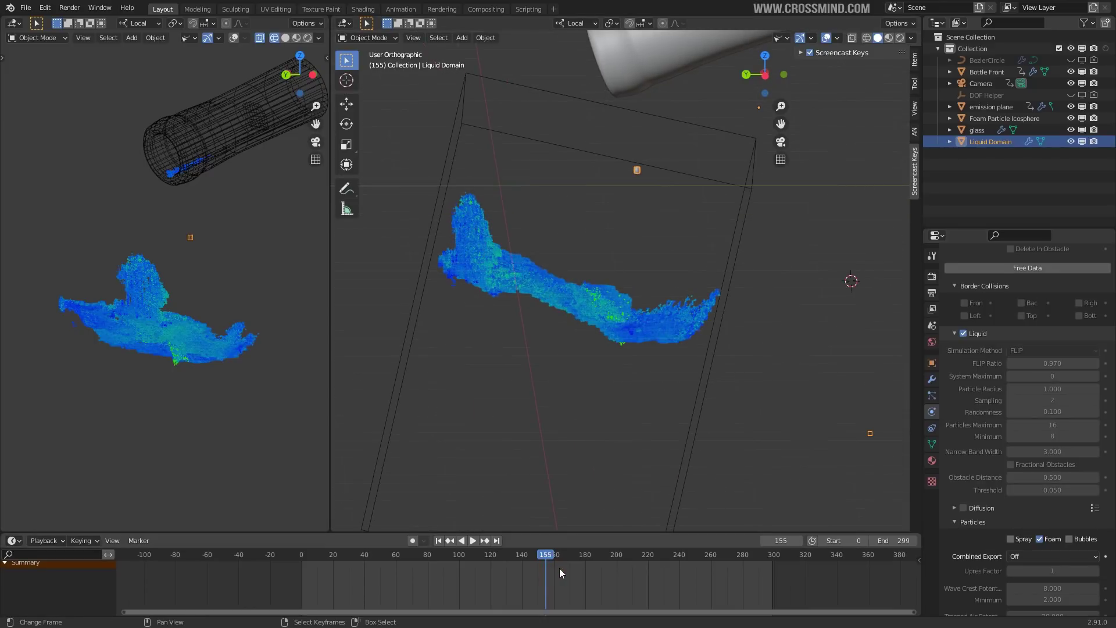
{"action": "key", "text": "space"}
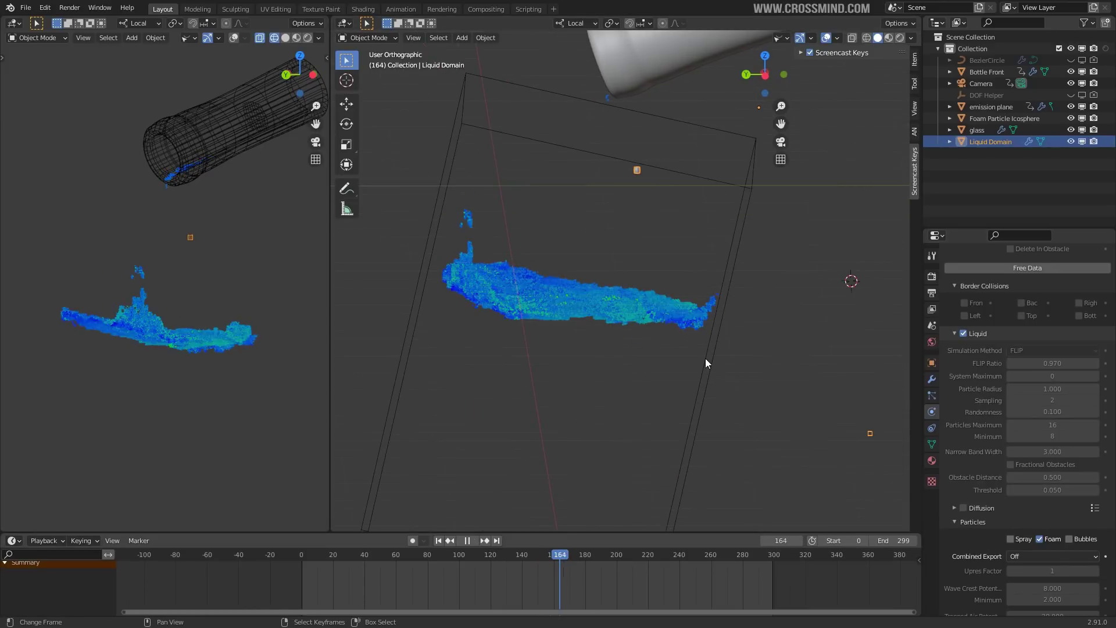
{"action": "key", "text": "space"}
{"action": "middle_click_drag", "start_coordinate": [843, 384], "coordinate": [720, 304]}
{"action": "scroll", "coordinate": [1014, 403], "scroll_direction": "up", "scroll_amount": 10}
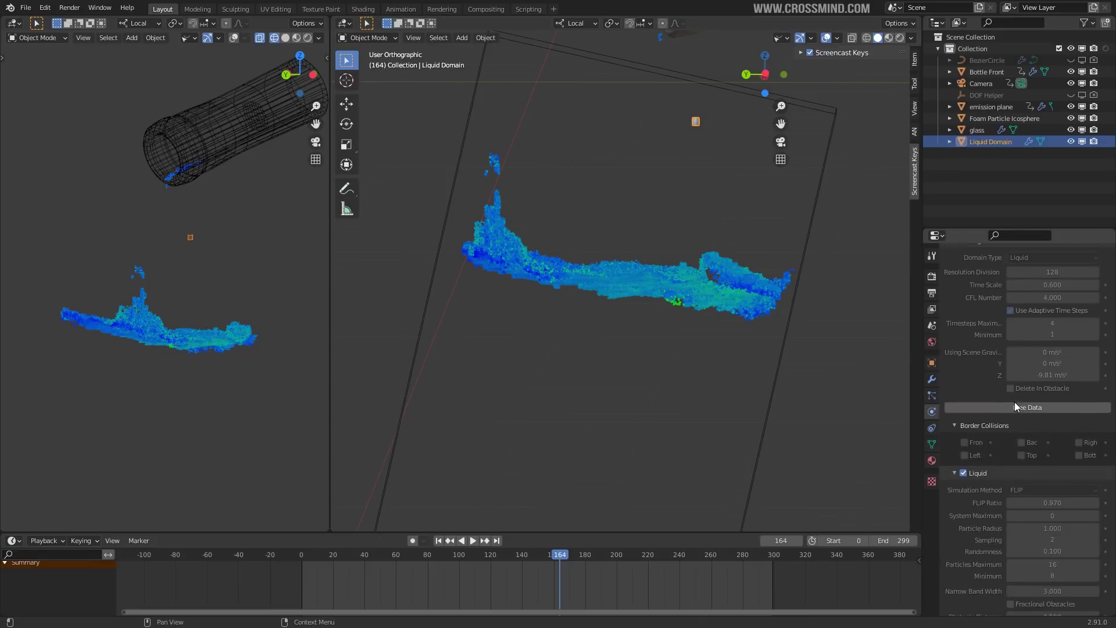
- Show the Liquid particle system in the viewport again alongside the foam and save the file
{"action": "left_click", "coordinate": [932, 395]}
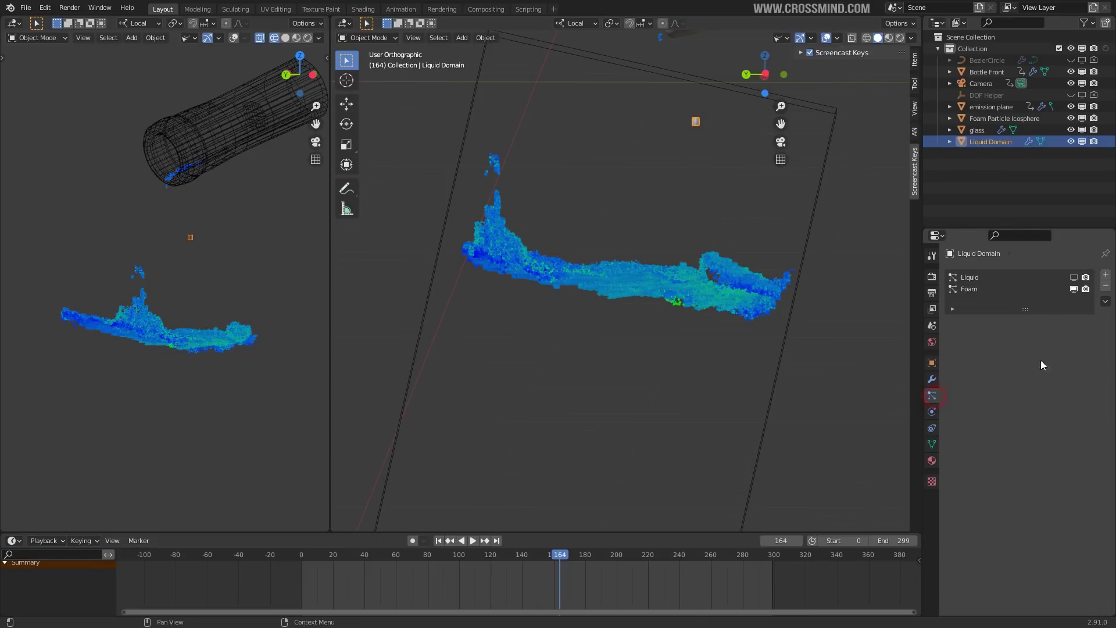
{"action": "left_click", "coordinate": [1075, 277]}
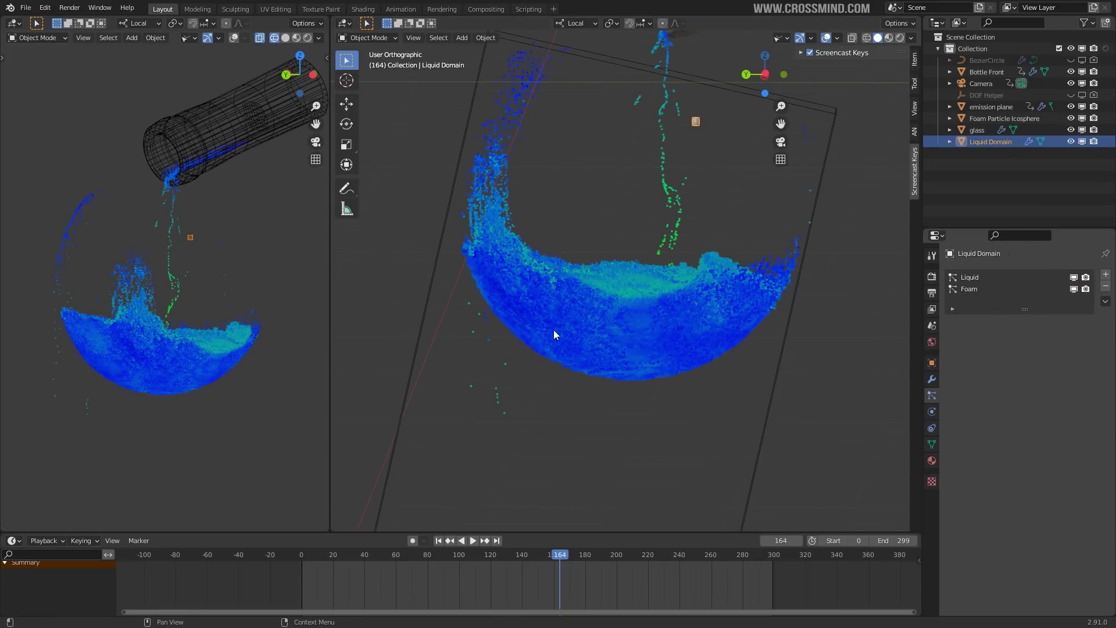
{"action": "key", "text": "ctrl+z"}
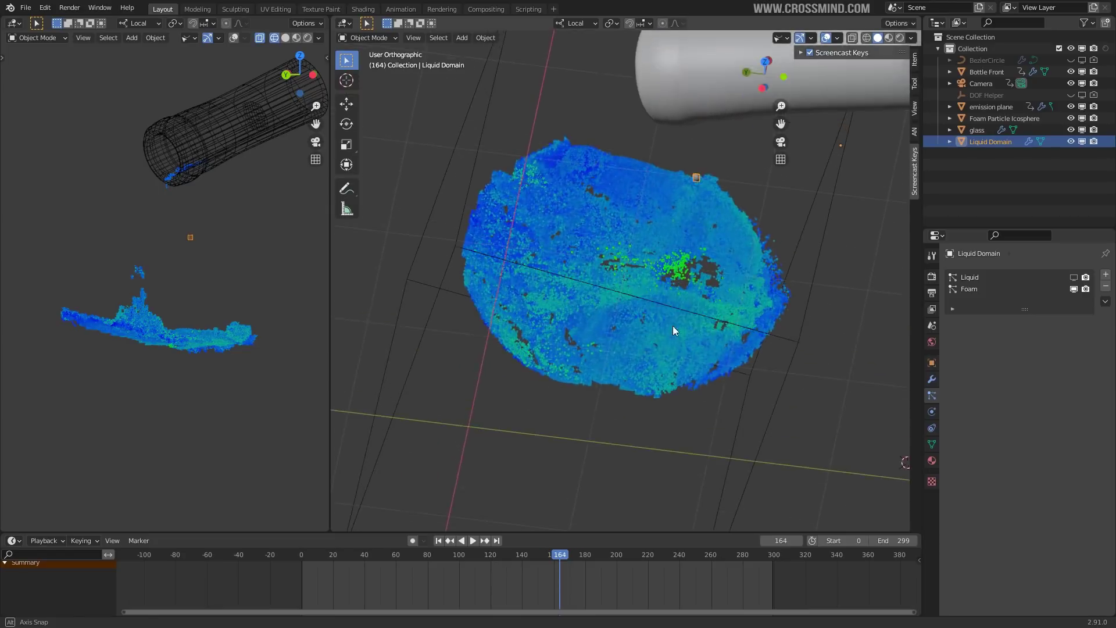
{"action": "left_click", "coordinate": [1074, 277]}
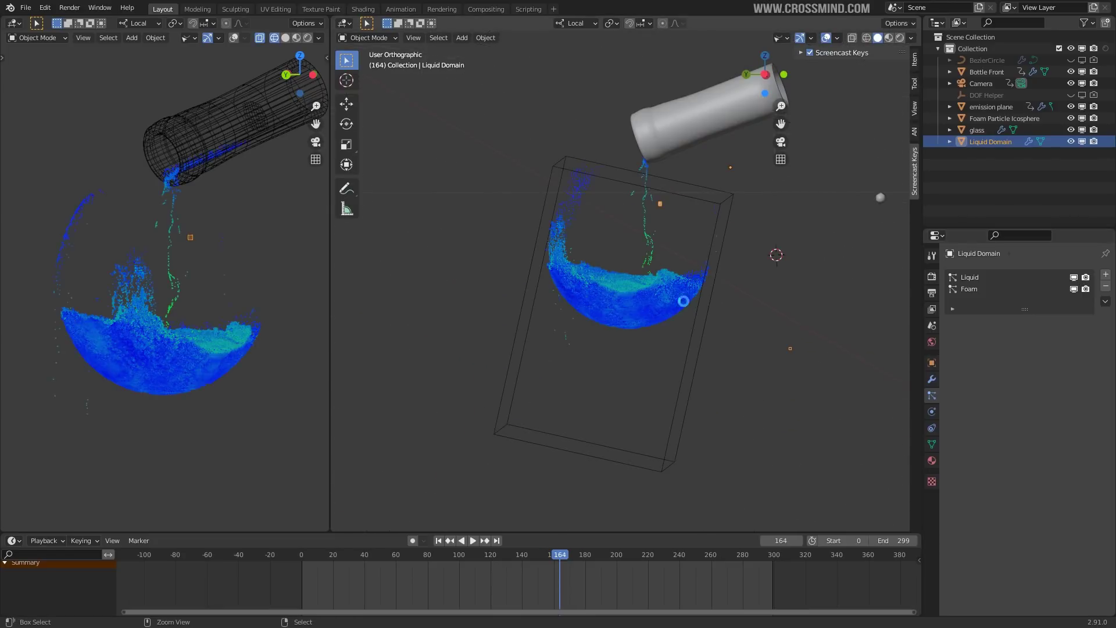
{"action": "key", "text": "ctrl+s"}
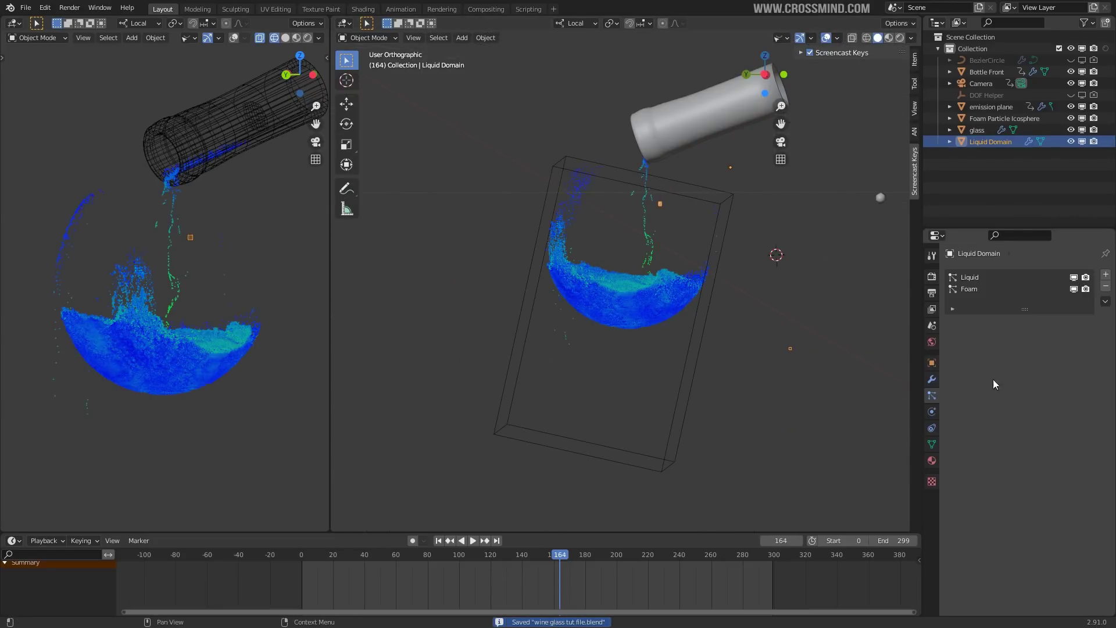
- Examine the combined liquid and foam particles up close and review the domain's liquid and particle settings
{"action": "scroll", "coordinate": [628, 291], "scroll_direction": "up", "scroll_amount": 2}
{"action": "middle_click_drag", "start_coordinate": [611, 271], "coordinate": [613, 287]}
{"action": "middle_click_drag", "start_coordinate": [797, 327], "coordinate": [692, 297], "text": "shift"}
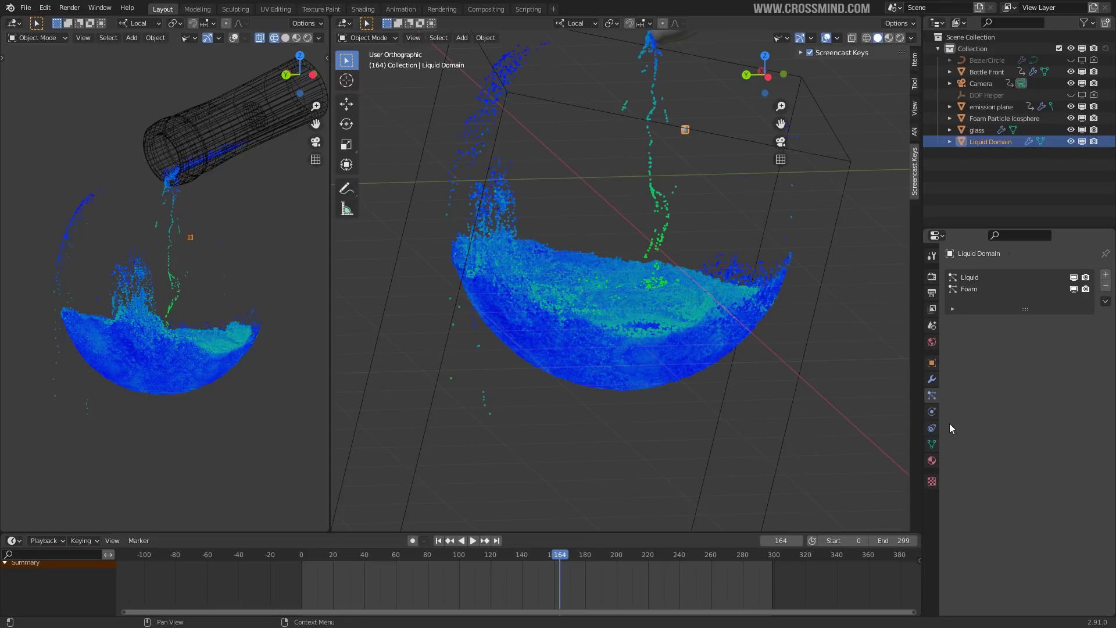
{"action": "left_click", "coordinate": [932, 412]}
{"action": "scroll", "coordinate": [965, 435], "scroll_direction": "down", "scroll_amount": 10}
{"action": "scroll", "coordinate": [965, 435], "scroll_direction": "down", "scroll_amount": 3}
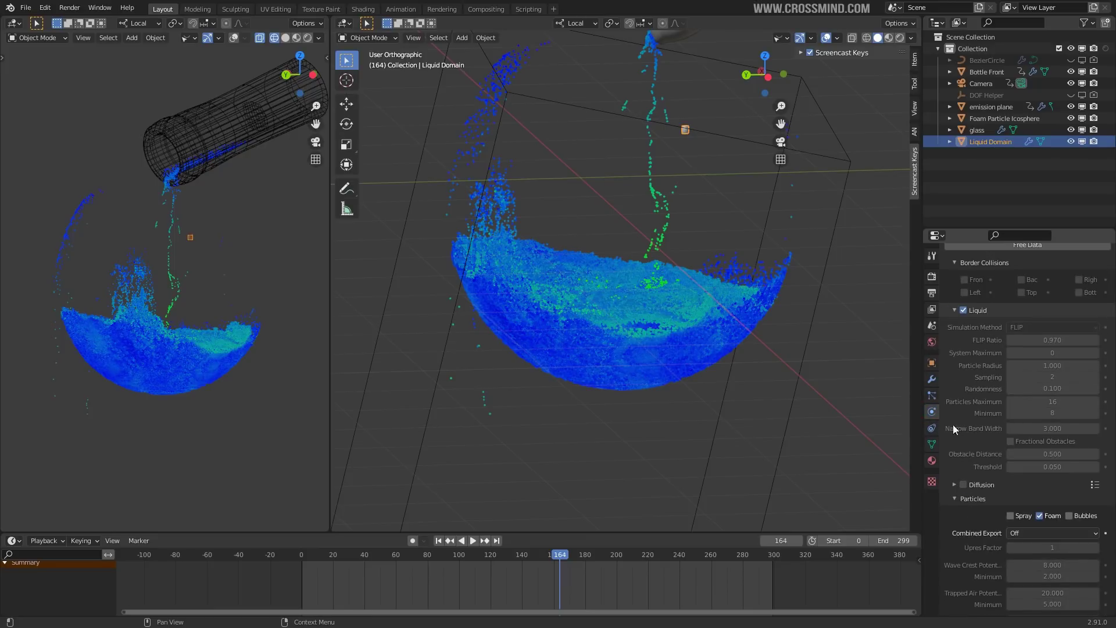
- Set the Liquid Domain's Foam particle system to render as Object
{"action": "left_click", "coordinate": [932, 395]}
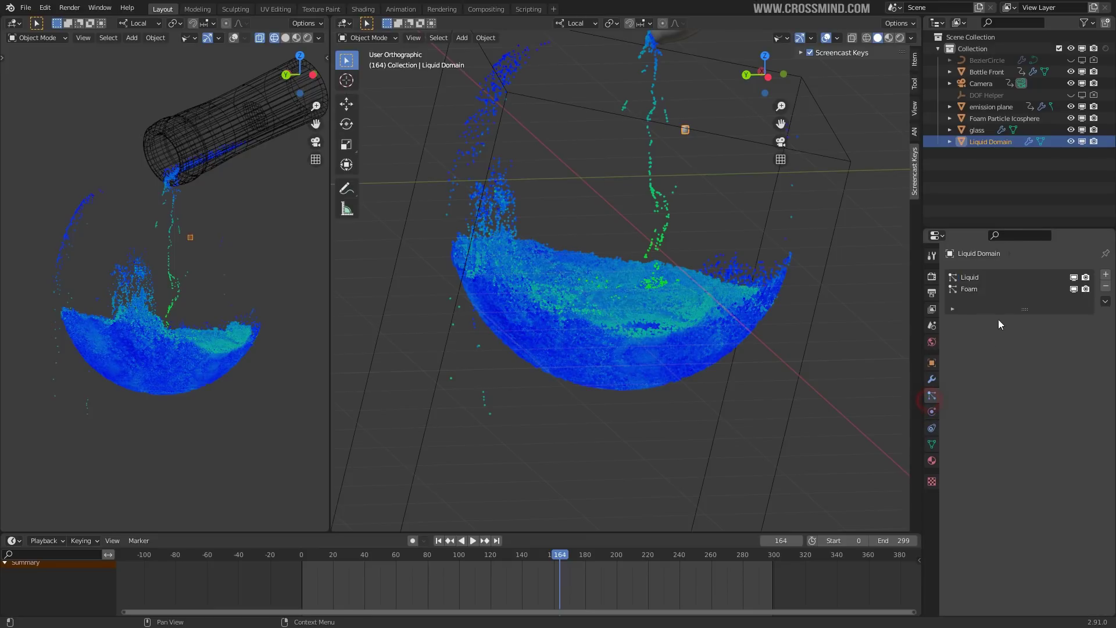
{"action": "left_click", "coordinate": [975, 289]}
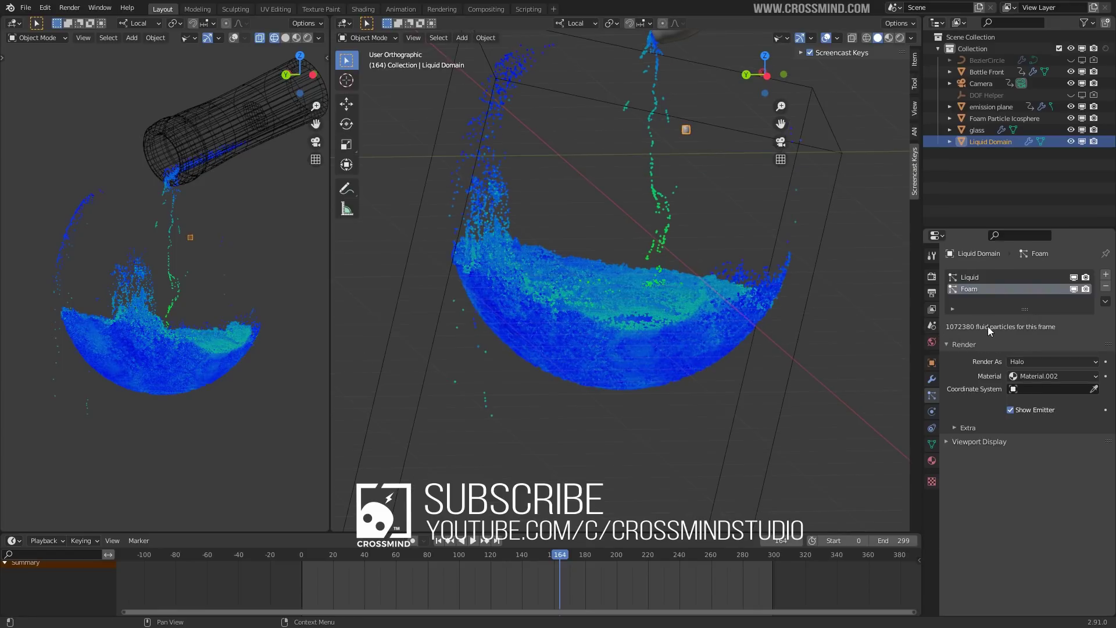
{"action": "middle_click_drag", "start_coordinate": [770, 295], "coordinate": [707, 291], "text": "shift"}
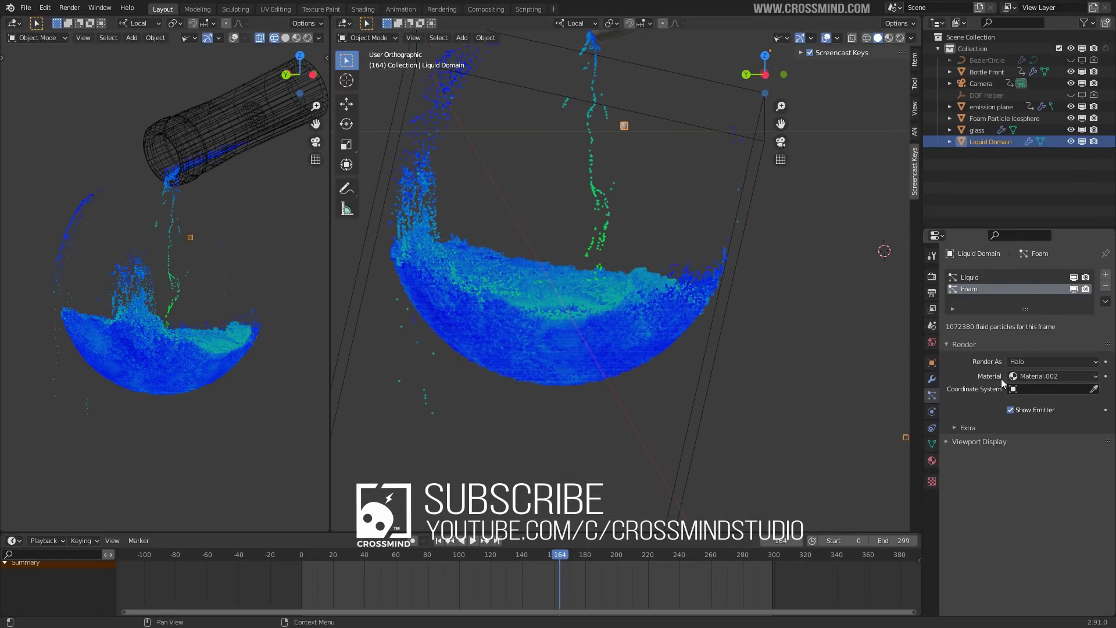
{"action": "left_click", "coordinate": [1059, 362]}
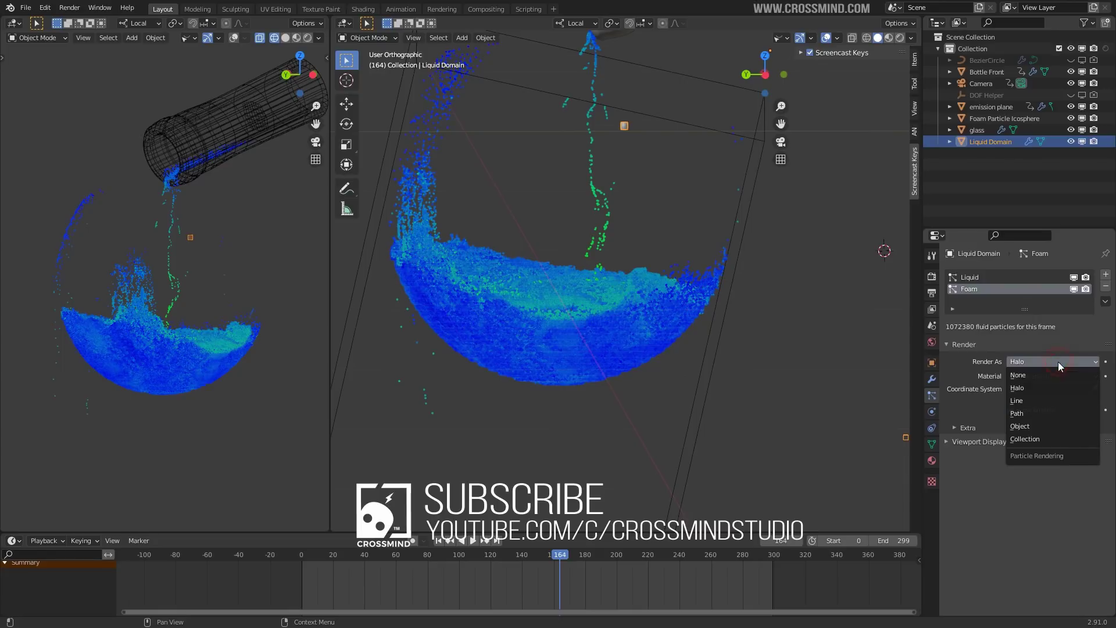
{"action": "left_click", "coordinate": [1035, 431]}
{"action": "scroll", "coordinate": [761, 311], "scroll_direction": "down", "scroll_amount": 3}
{"action": "middle_click_drag", "start_coordinate": [788, 346], "coordinate": [719, 332]}
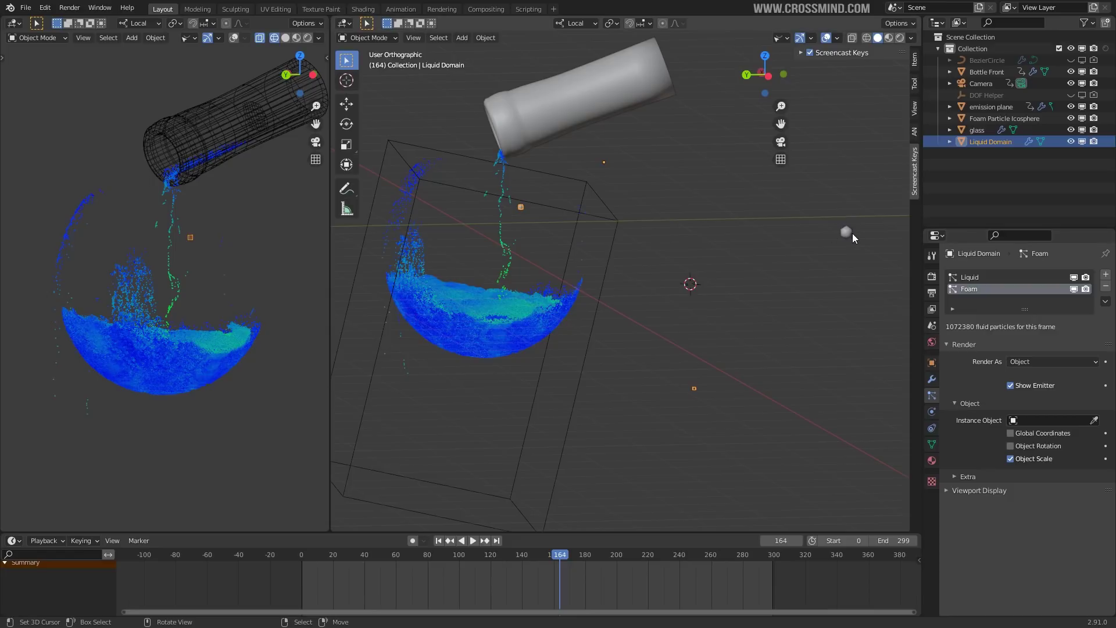
- Assign the Foam Particle Icosphere as the instance object of the Liquid Domain's Foam particle system
{"action": "left_click", "coordinate": [845, 235]}
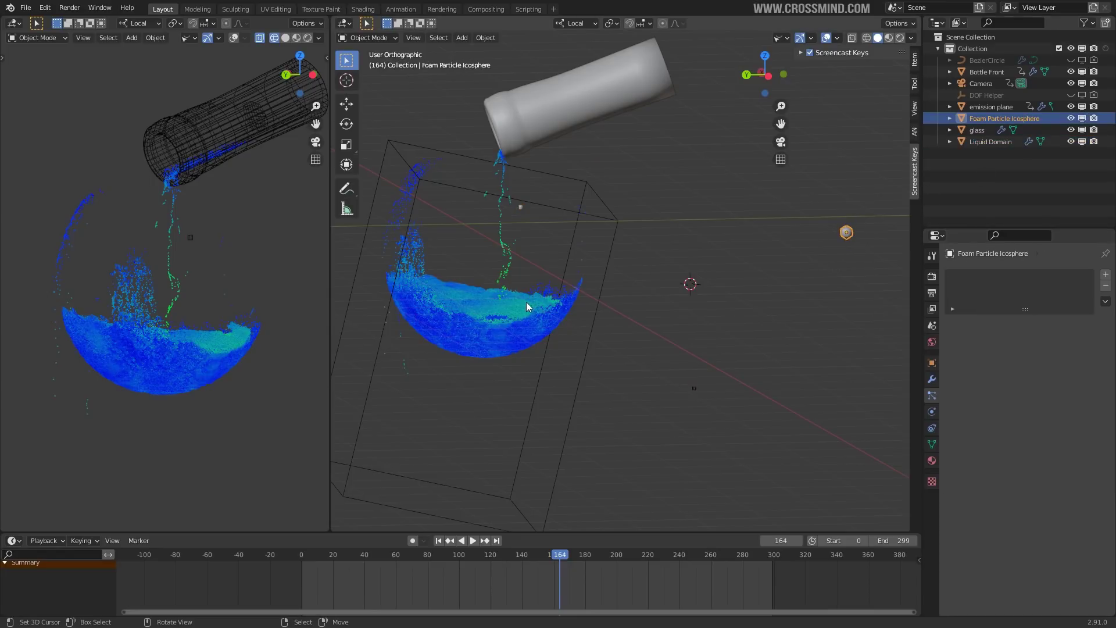
{"action": "left_click", "coordinate": [994, 142]}
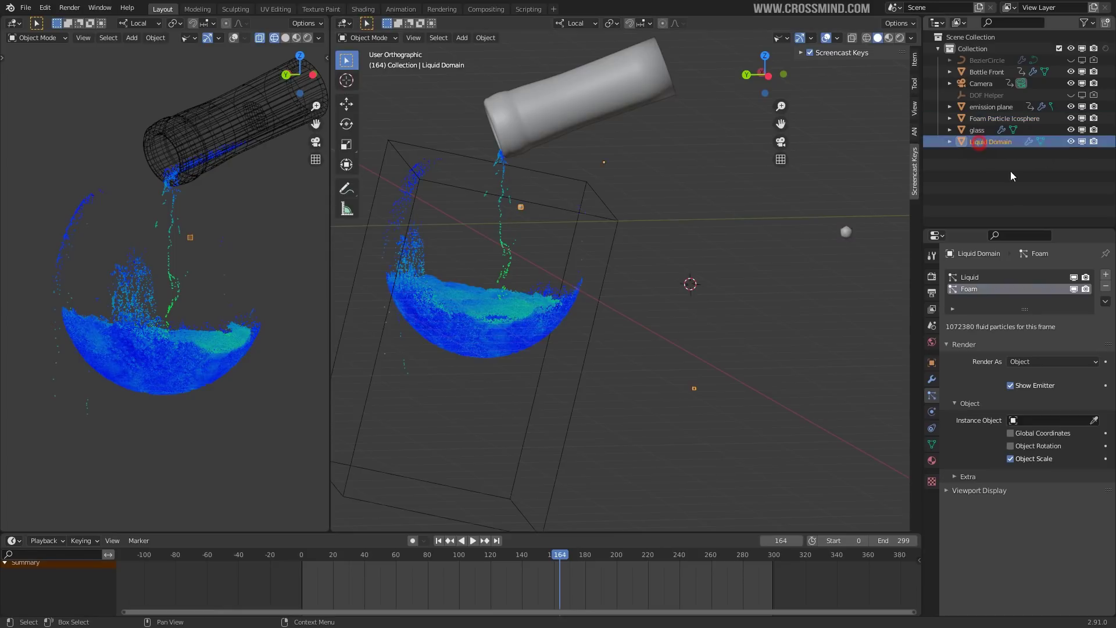
{"action": "left_click", "coordinate": [1095, 420]}
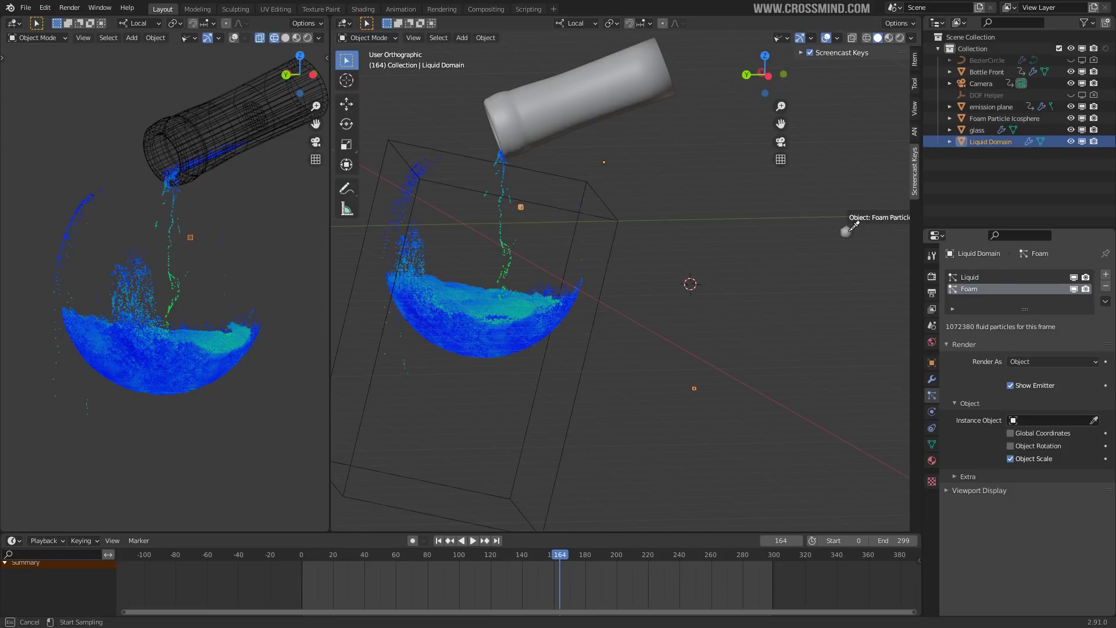
{"action": "left_click", "coordinate": [850, 232]}
{"action": "left_click", "coordinate": [831, 223]}
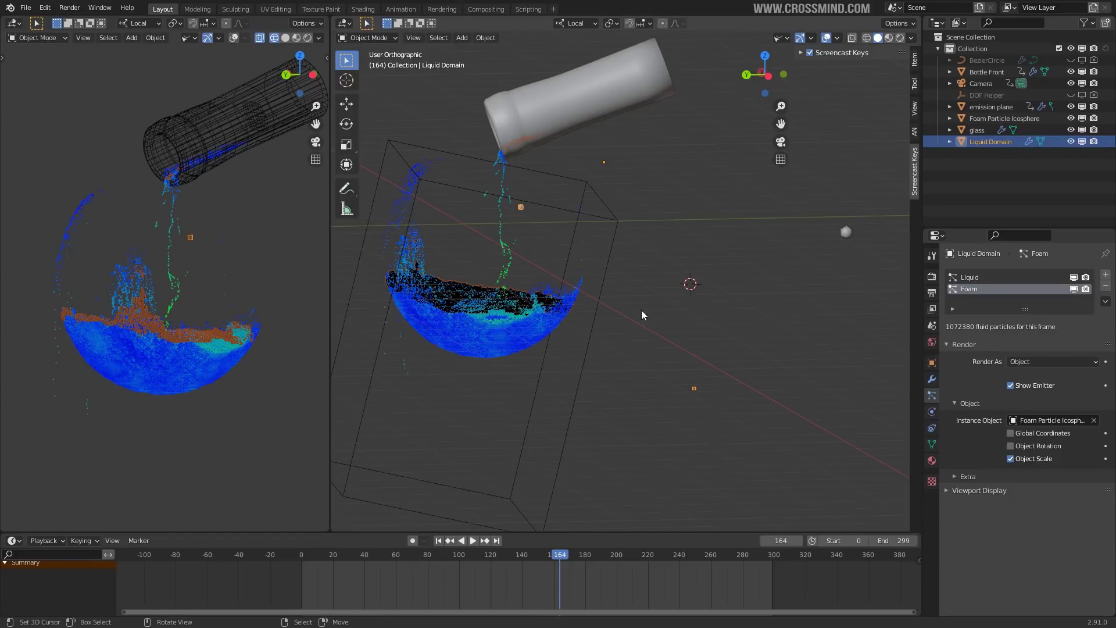
- Preview the pour in rendered shading in the smaller viewport and return that viewport to wireframe
{"action": "middle_click_drag", "start_coordinate": [642, 315], "coordinate": [686, 327]}
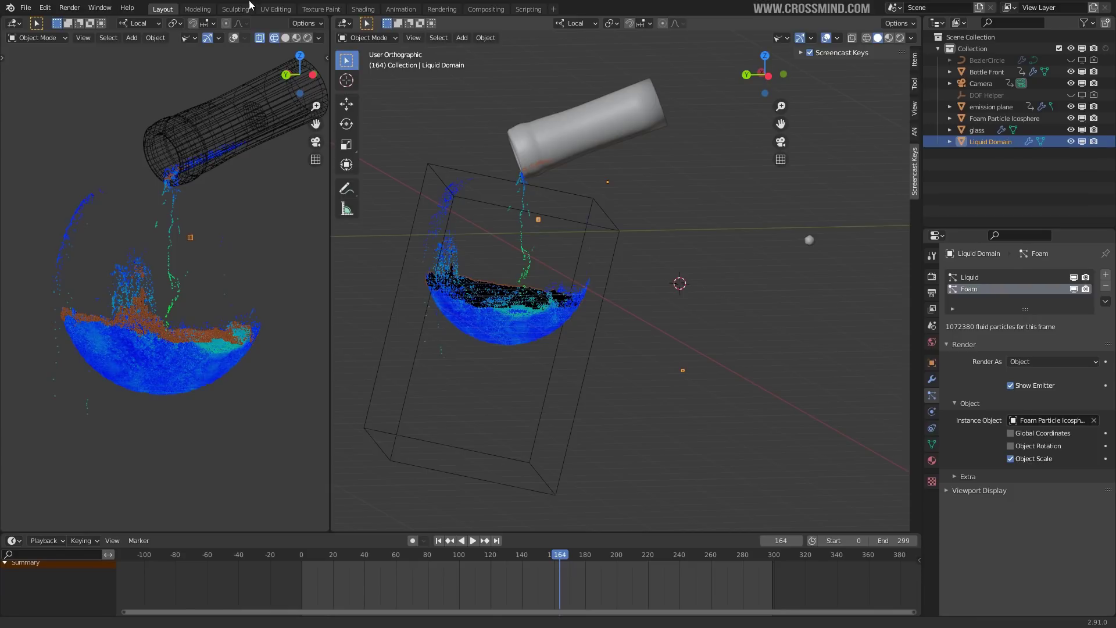
{"action": "left_click", "coordinate": [308, 37]}
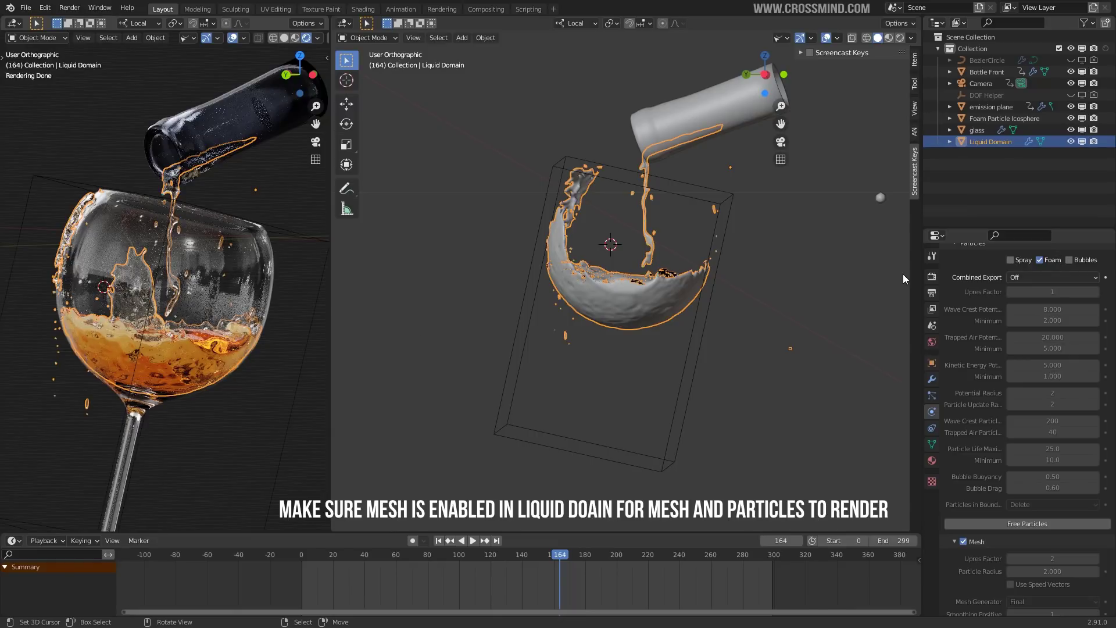
{"action": "key", "text": "shift+z"}
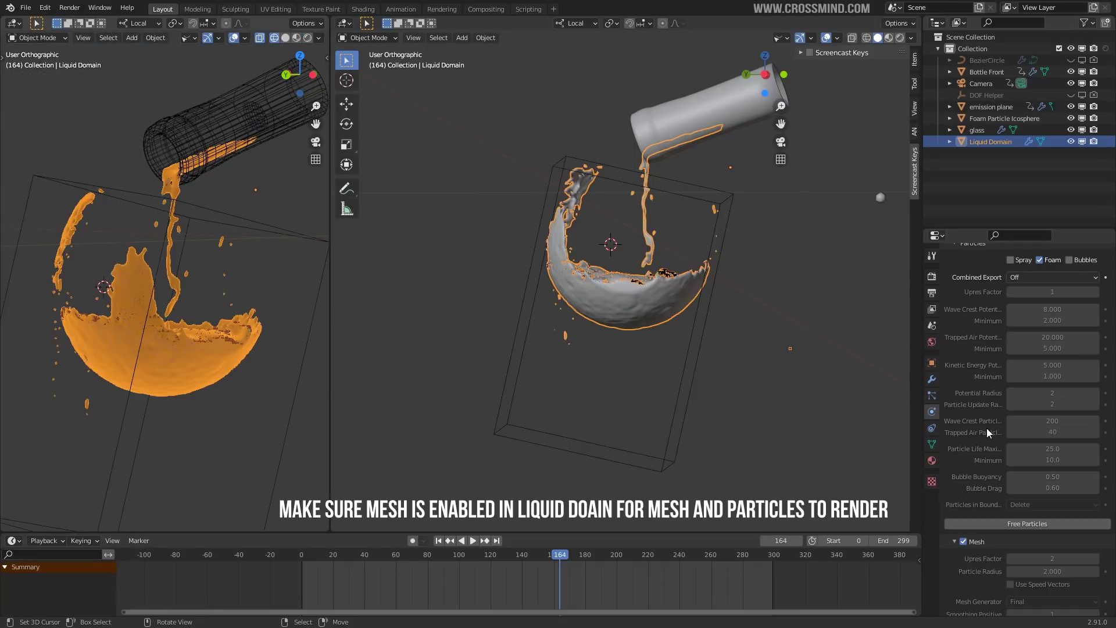
- Hide the Foam particle system in the viewport and save the file
{"action": "left_click", "coordinate": [933, 396]}
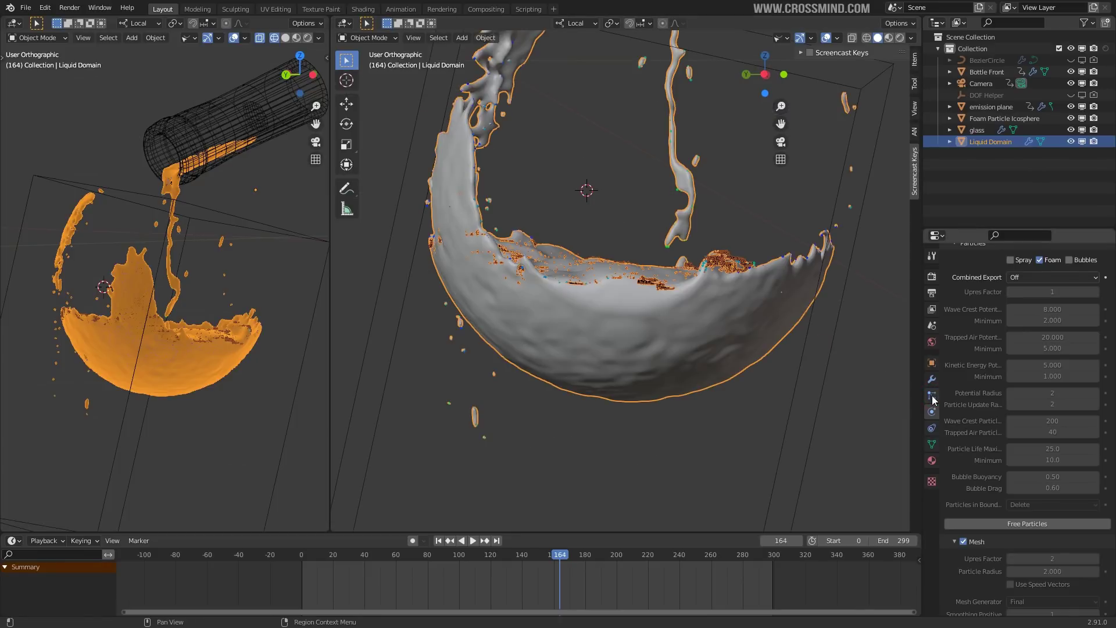
{"action": "left_click", "coordinate": [933, 396]}
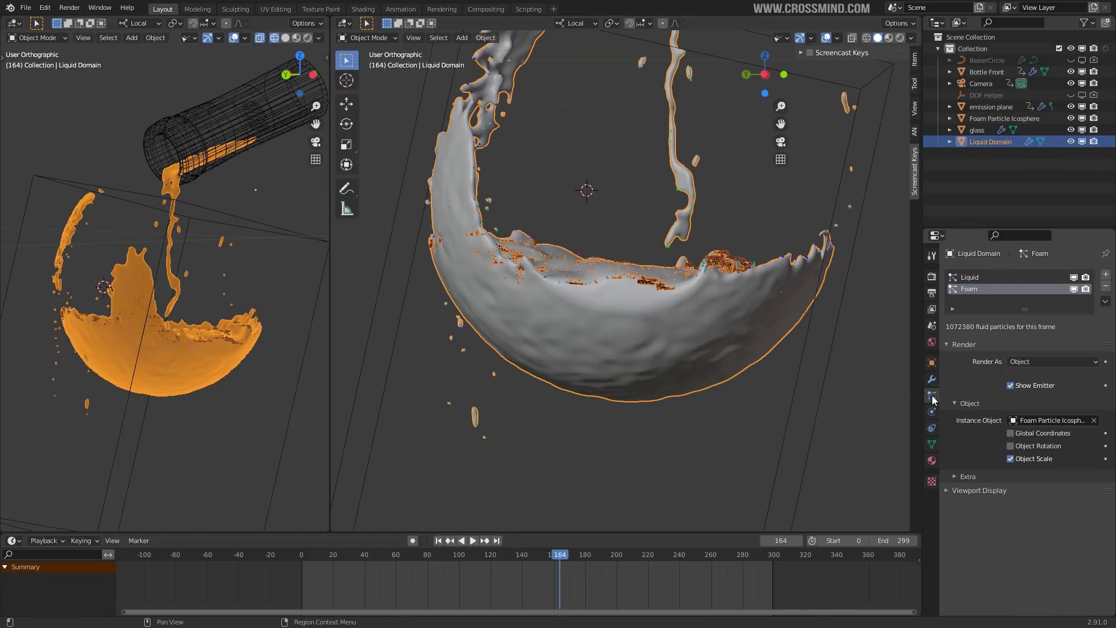
{"action": "left_click", "coordinate": [1074, 289]}
{"action": "middle_click_drag", "start_coordinate": [814, 314], "coordinate": [693, 332]}
{"action": "key", "text": "ctrl+s"}
- Show the camera view in a widened wireframe viewport and set the render resolution percentage to 40%
{"action": "scroll", "coordinate": [138, 305], "scroll_direction": "down", "scroll_amount": 2}
{"action": "middle_click_drag", "start_coordinate": [209, 292], "coordinate": [207, 265], "text": "shift"}
{"action": "scroll", "coordinate": [207, 265], "scroll_direction": "up", "scroll_amount": 2}
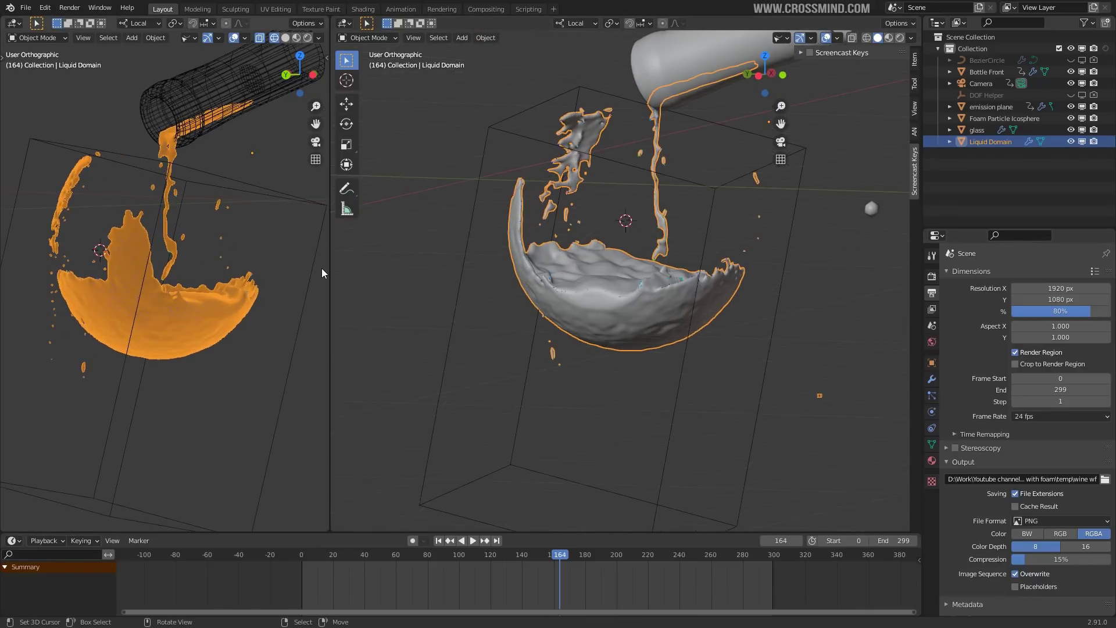
{"action": "key", "text": "KP_5"}
{"action": "key", "text": "KP_0"}
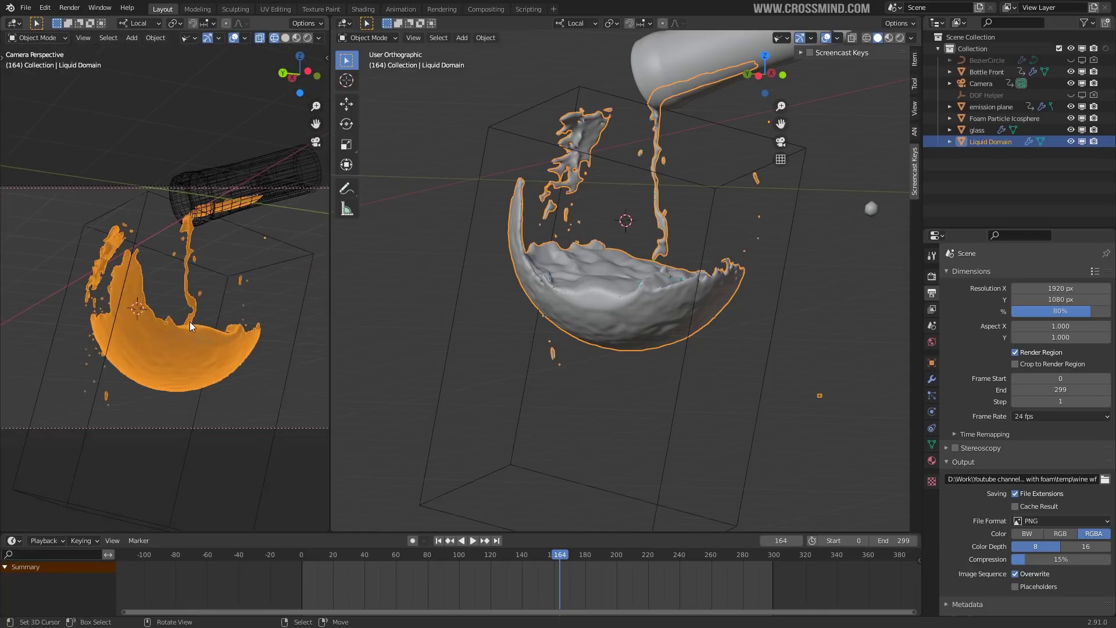
{"action": "left_click_drag", "start_coordinate": [332, 261], "coordinate": [433, 259]}
{"action": "left_click", "coordinate": [1056, 311]}
{"action": "type", "text": "40"}
{"action": "key", "text": "Return"}
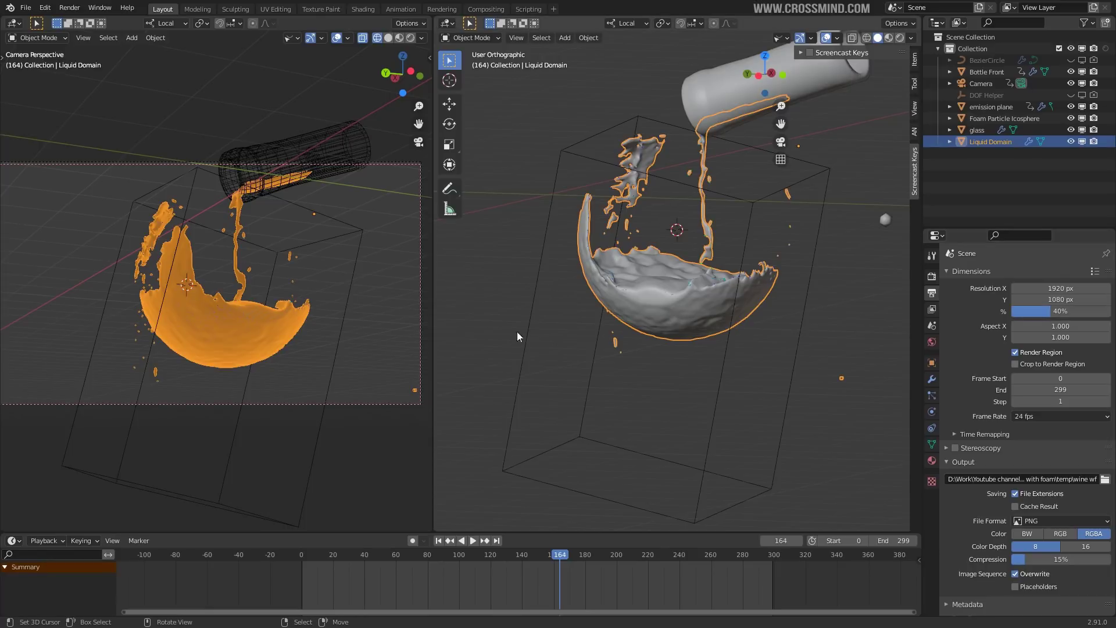
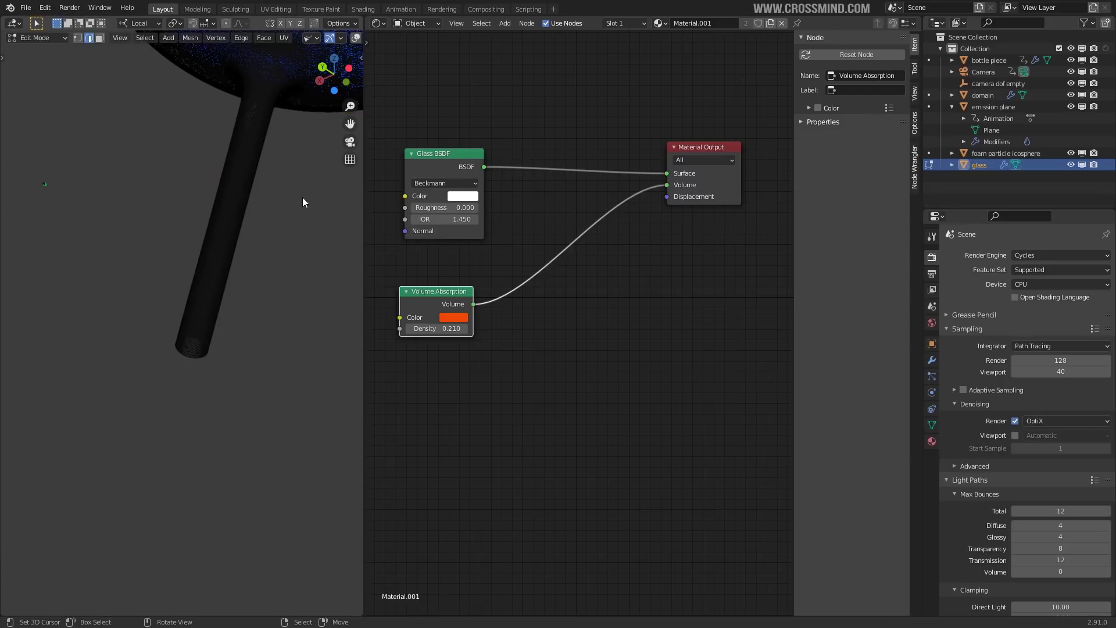
- Return the glass to Object Mode and remove the Volume Absorption node from its material
{"action": "key", "text": "Tab"}
{"action": "middle_click_drag", "start_coordinate": [292, 238], "coordinate": [292, 273]}
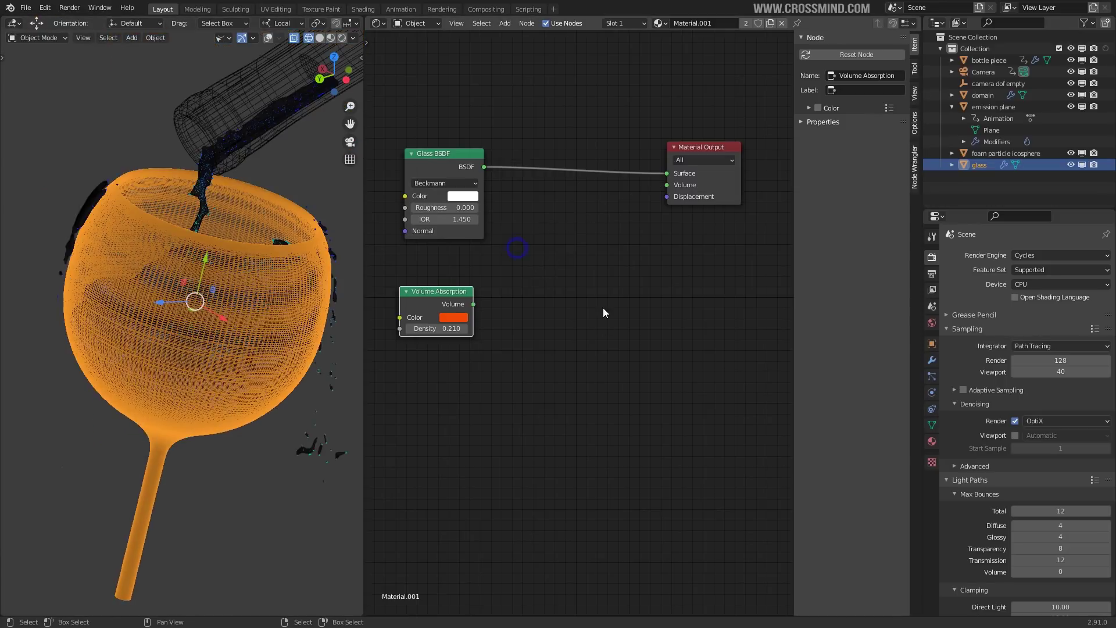
{"action": "middle_click_drag", "start_coordinate": [602, 308], "coordinate": [543, 337]}
{"action": "key", "text": "ctrl+x"}
{"action": "scroll", "coordinate": [543, 336], "scroll_direction": "up", "scroll_amount": 1}
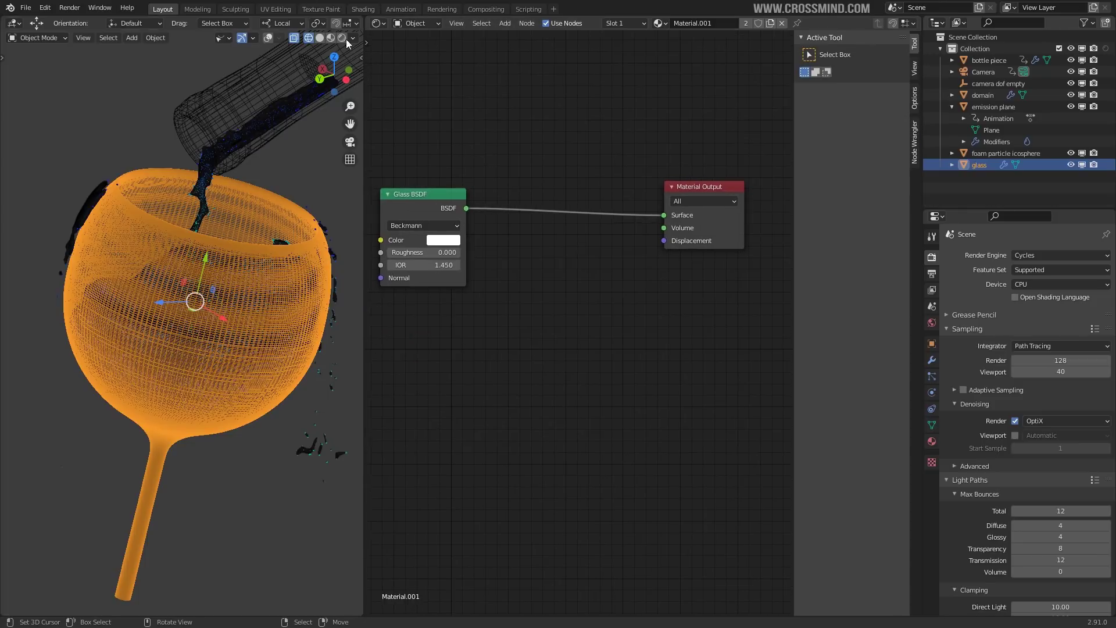
- Display the scene in rendered shading, select the bottle piece and arrange its Glass BSDF node beside the Material Output
{"action": "key", "text": "shift+z"}
{"action": "right_click", "coordinate": [282, 99]}
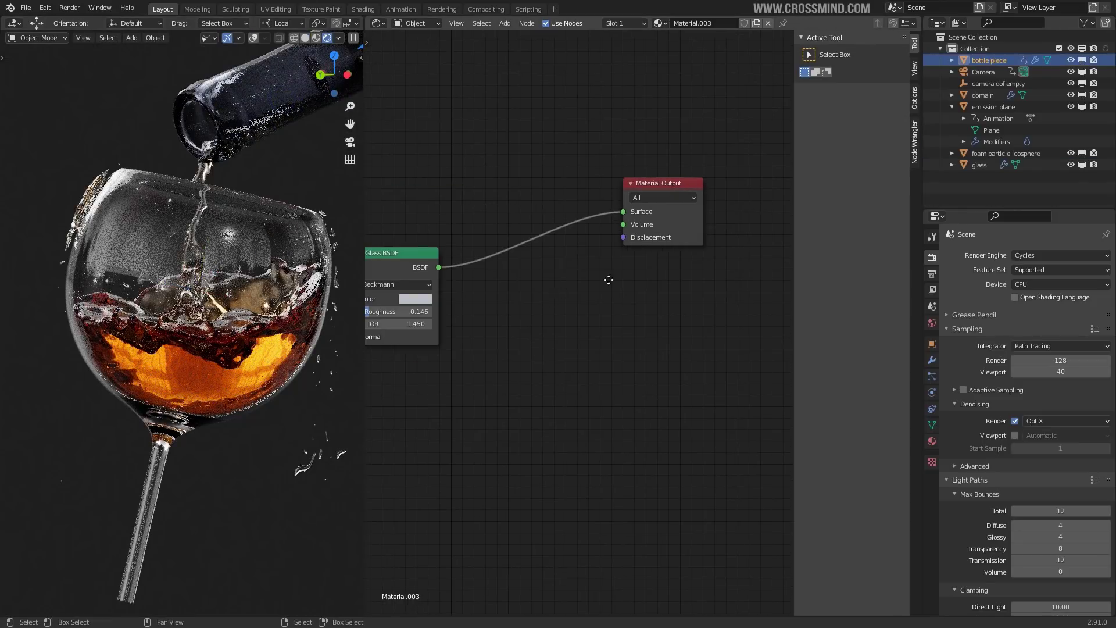
{"action": "middle_click_drag", "start_coordinate": [457, 291], "coordinate": [582, 269]}
{"action": "left_click_drag", "start_coordinate": [510, 252], "coordinate": [546, 183]}
{"action": "middle_click_drag", "start_coordinate": [636, 274], "coordinate": [571, 304]}
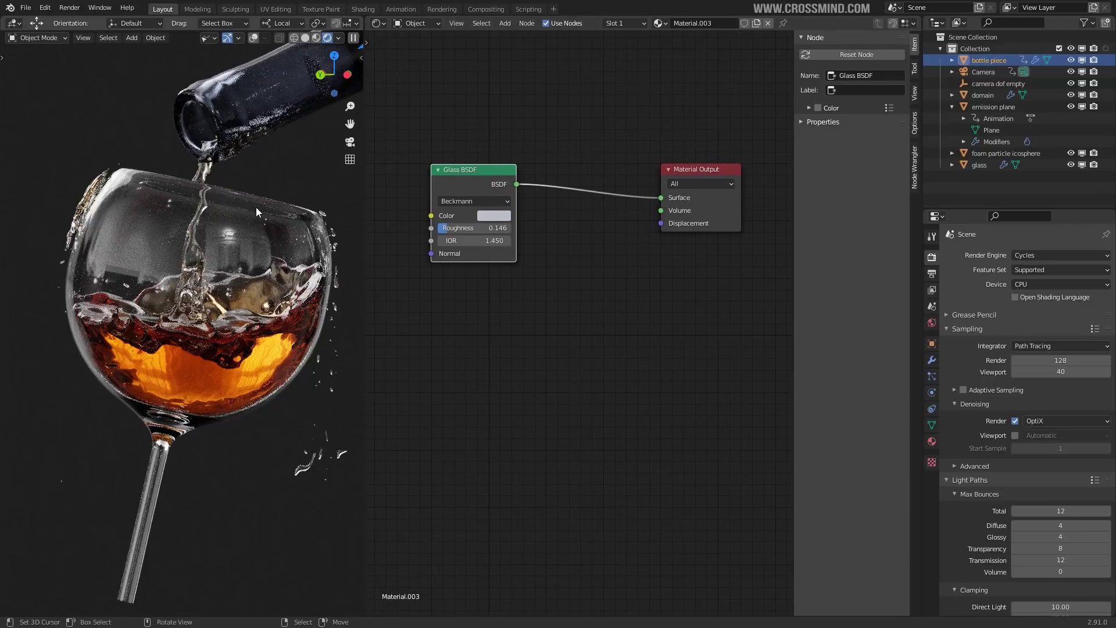
- Align the Volume Absorption node under the Glass BSDF in the domain's material and relink it to the Material Output's Volume
{"action": "left_click", "coordinate": [985, 153]}
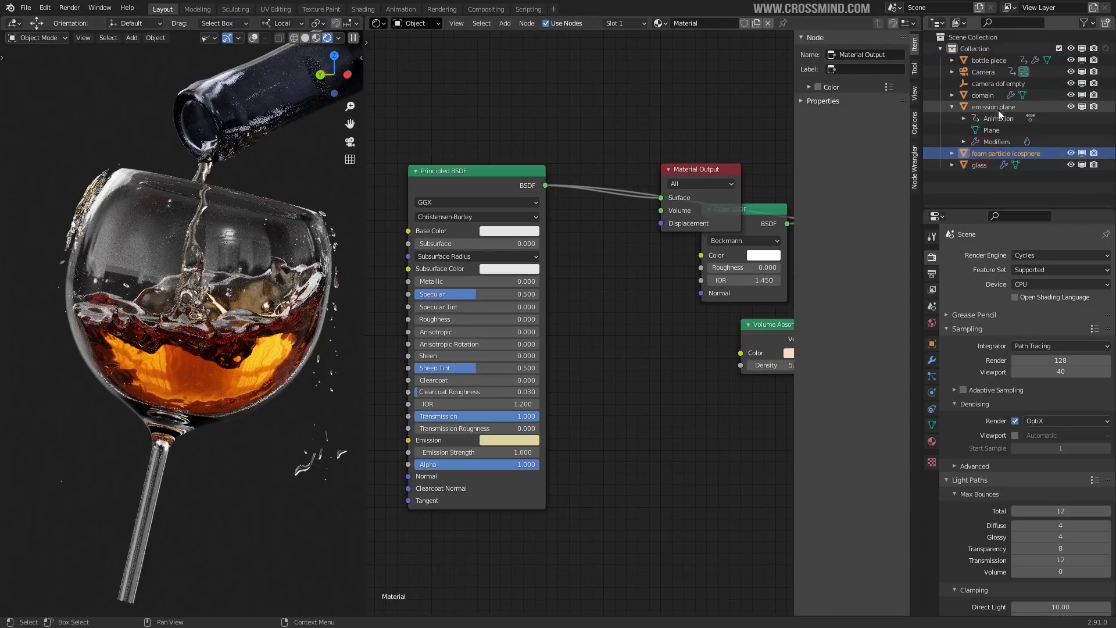
{"action": "left_click", "coordinate": [992, 95]}
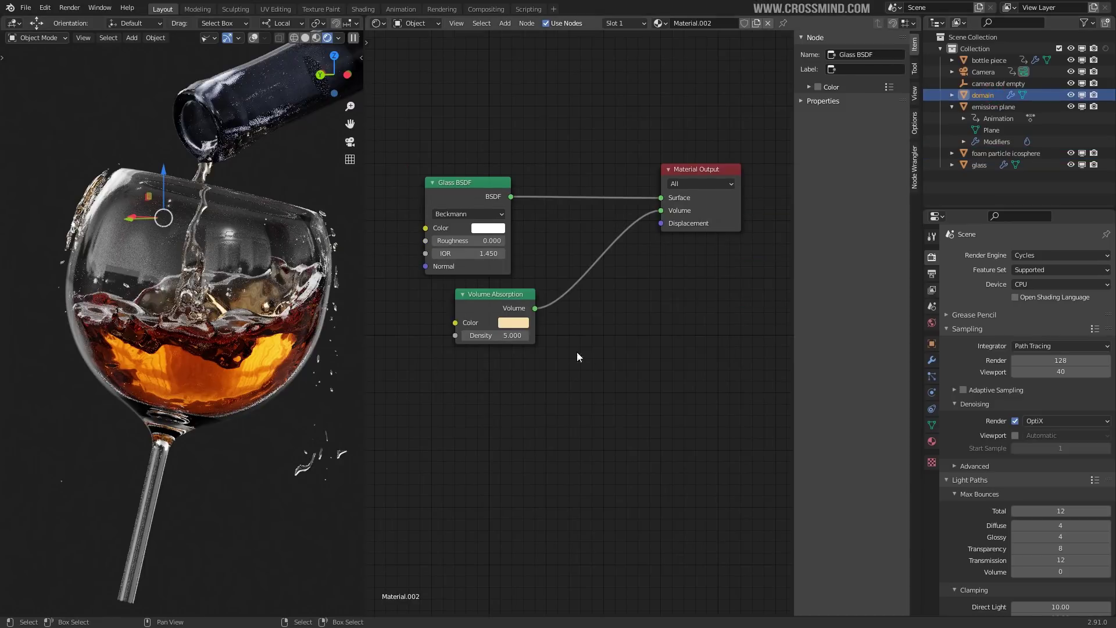
{"action": "middle_click_drag", "start_coordinate": [581, 356], "coordinate": [606, 371]}
{"action": "left_click_drag", "start_coordinate": [529, 311], "coordinate": [499, 324]}
{"action": "scroll", "coordinate": [437, 187], "scroll_direction": "up", "scroll_amount": 2}
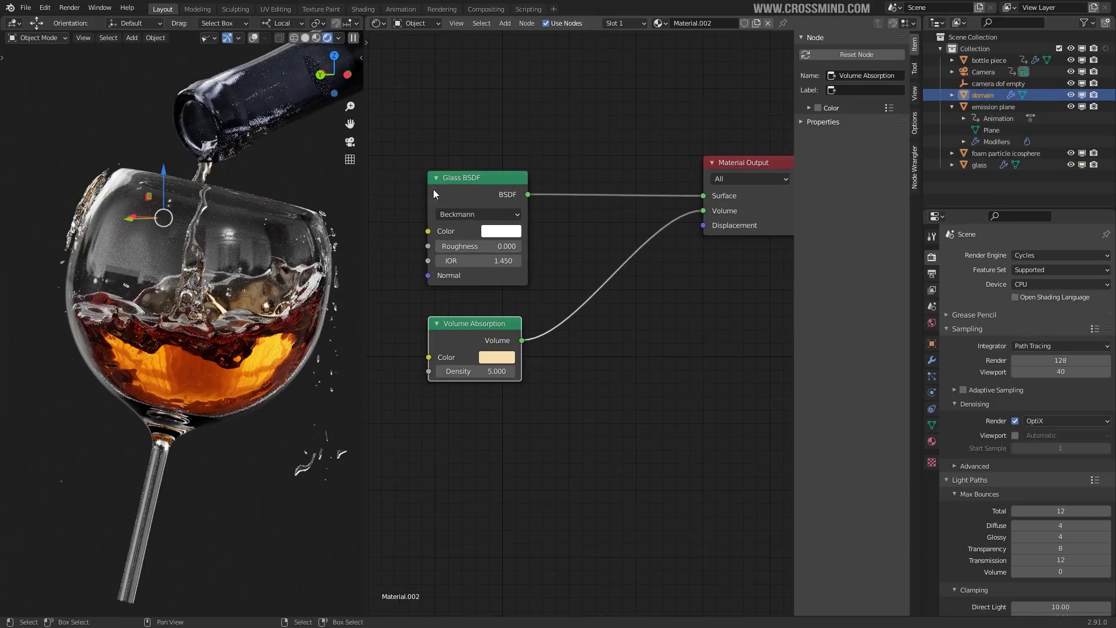
{"action": "middle_click_drag", "start_coordinate": [605, 298], "coordinate": [576, 278]}
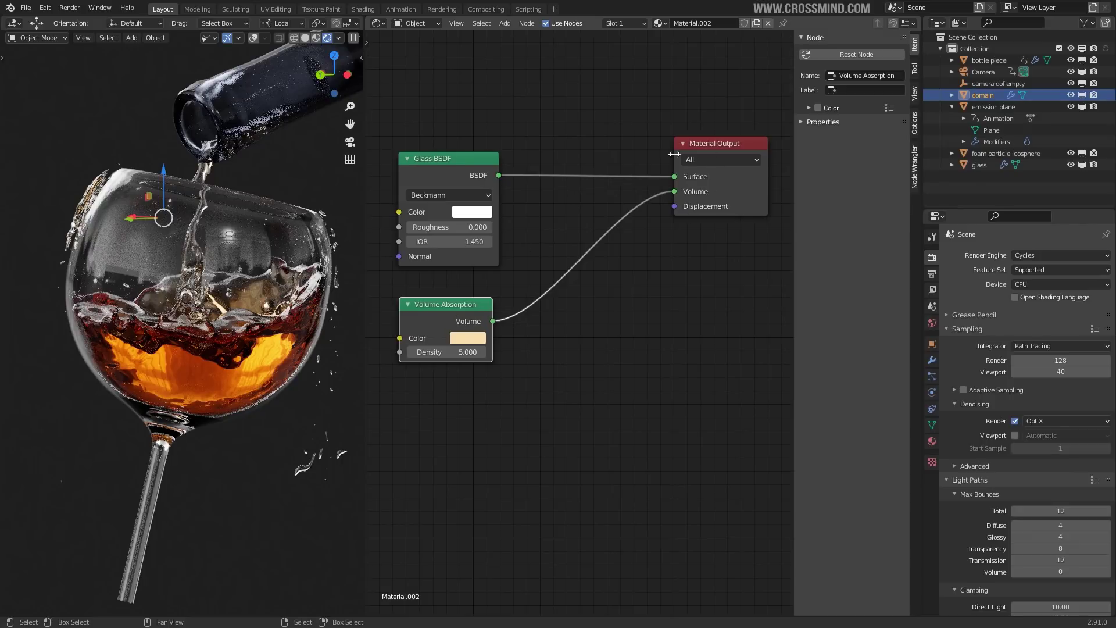
{"action": "middle_click_drag", "start_coordinate": [581, 357], "coordinate": [592, 359]}
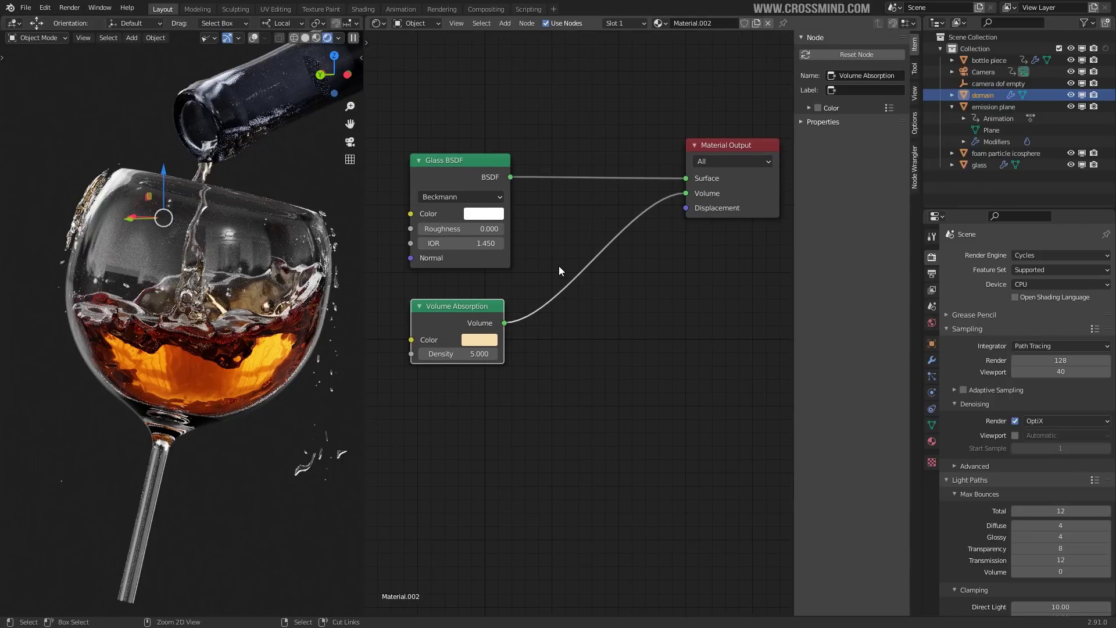
{"action": "right_click_drag", "start_coordinate": [566, 265], "coordinate": [563, 333], "text": "ctrl"}
{"action": "left_click_drag", "start_coordinate": [504, 324], "coordinate": [686, 193]}
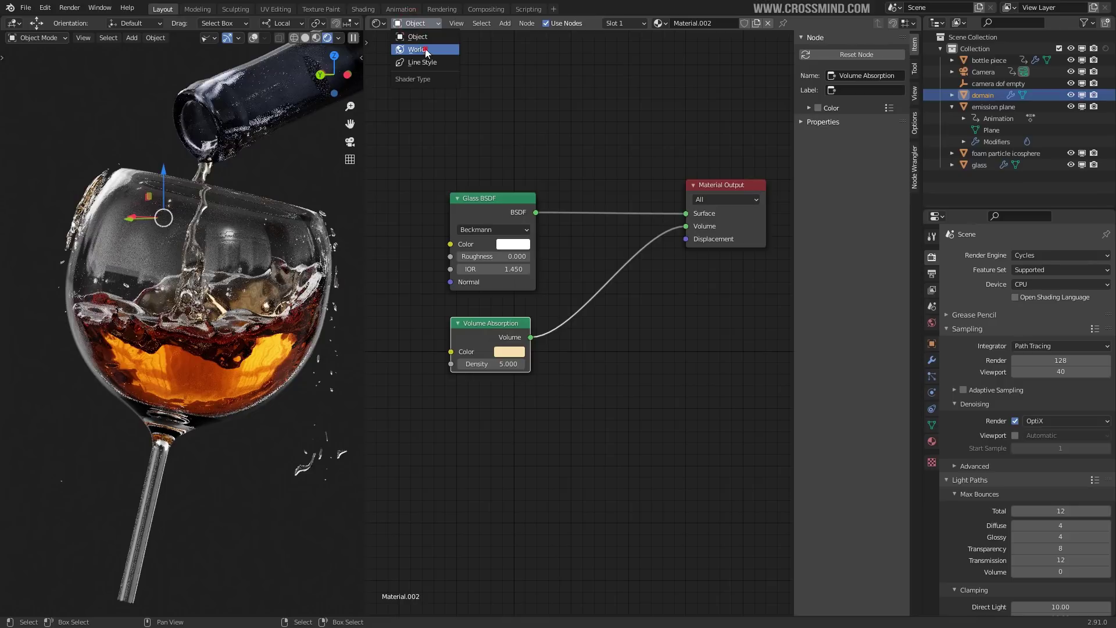
- Switch the shader editor to the World nodes and reposition the interior.exr environment texture above the night.exr texture
{"action": "left_click", "coordinate": [425, 51]}
{"action": "scroll", "coordinate": [577, 253], "scroll_direction": "down", "scroll_amount": 3}
{"action": "middle_click_drag", "start_coordinate": [475, 364], "coordinate": [523, 366]}
{"action": "middle_click_drag", "start_coordinate": [710, 334], "coordinate": [601, 341]}
{"action": "scroll", "coordinate": [601, 342], "scroll_direction": "up", "scroll_amount": 1}
{"action": "middle_click_drag", "start_coordinate": [494, 348], "coordinate": [759, 365]}
{"action": "scroll", "coordinate": [548, 308], "scroll_direction": "up", "scroll_amount": 3}
{"action": "middle_click_drag", "start_coordinate": [539, 207], "coordinate": [588, 180]}
{"action": "left_click_drag", "start_coordinate": [592, 220], "coordinate": [503, 209]}
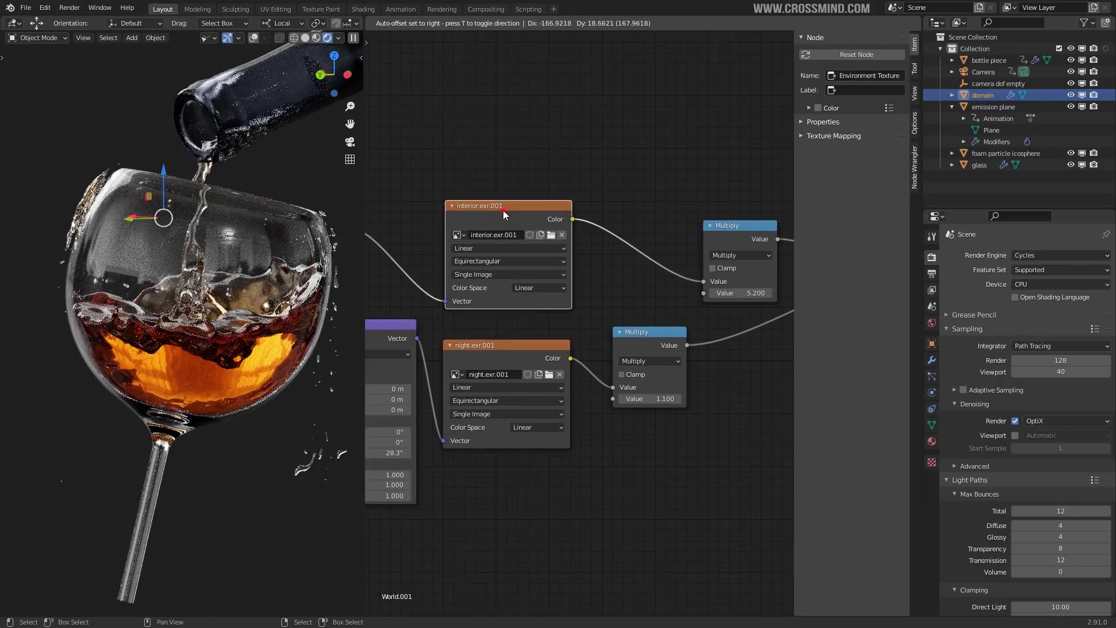
{"action": "scroll", "coordinate": [524, 215], "scroll_direction": "up", "scroll_amount": 1}
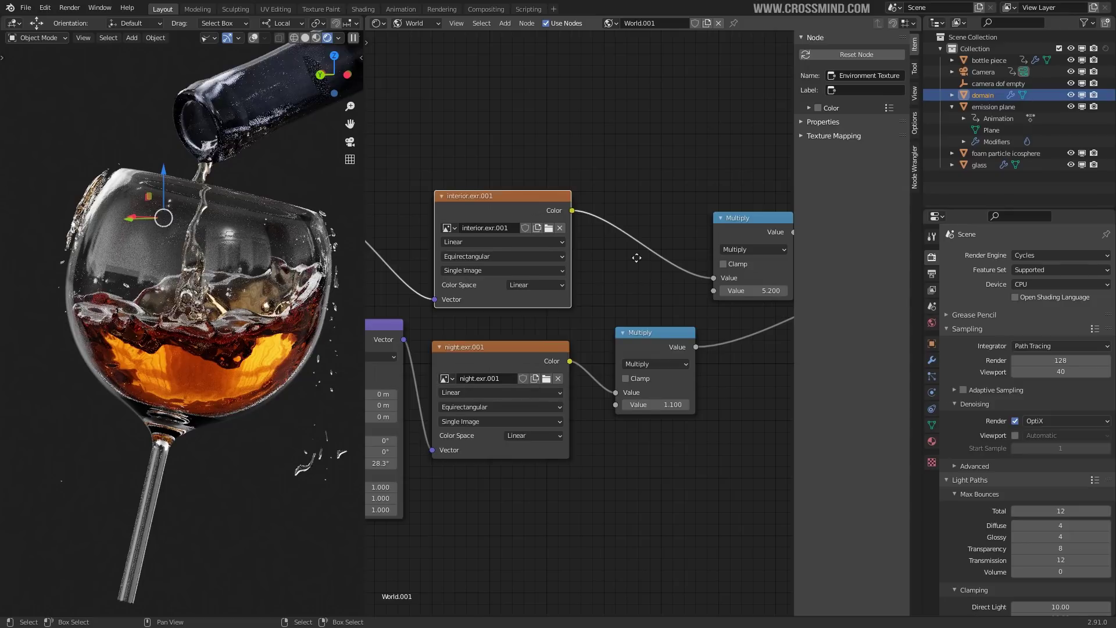
- Examine the world node chain from the environment textures through the Multiply nodes to the Background and World Output
{"action": "middle_click_drag", "start_coordinate": [673, 284], "coordinate": [594, 267]}
{"action": "scroll", "coordinate": [611, 303], "scroll_direction": "down", "scroll_amount": 2}
{"action": "middle_click_drag", "start_coordinate": [640, 367], "coordinate": [505, 352]}
{"action": "scroll", "coordinate": [559, 349], "scroll_direction": "down", "scroll_amount": 2}
{"action": "middle_click_drag", "start_coordinate": [655, 338], "coordinate": [558, 350]}
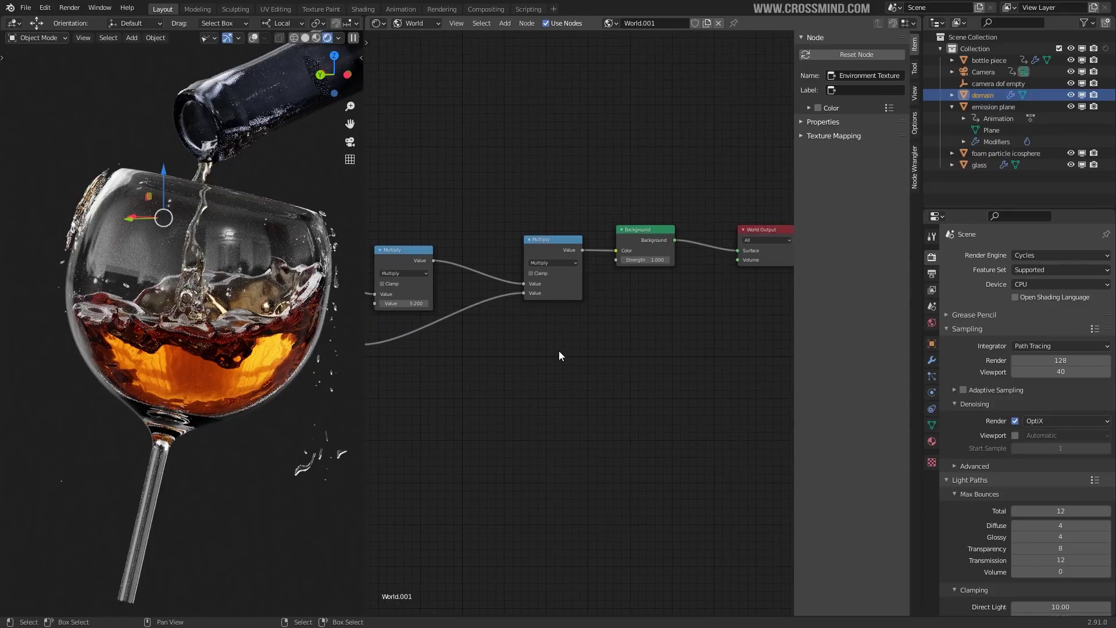
{"action": "left_click_drag", "start_coordinate": [546, 246], "coordinate": [541, 254]}
{"action": "middle_click_drag", "start_coordinate": [517, 390], "coordinate": [578, 375]}
{"action": "middle_click_drag", "start_coordinate": [668, 292], "coordinate": [565, 313]}
{"action": "scroll", "coordinate": [573, 305], "scroll_direction": "up", "scroll_amount": 2}
- Mute the three Multiply nodes and link the interior.exr texture's Color directly to the Background's Color
{"action": "left_click", "coordinate": [609, 251]}
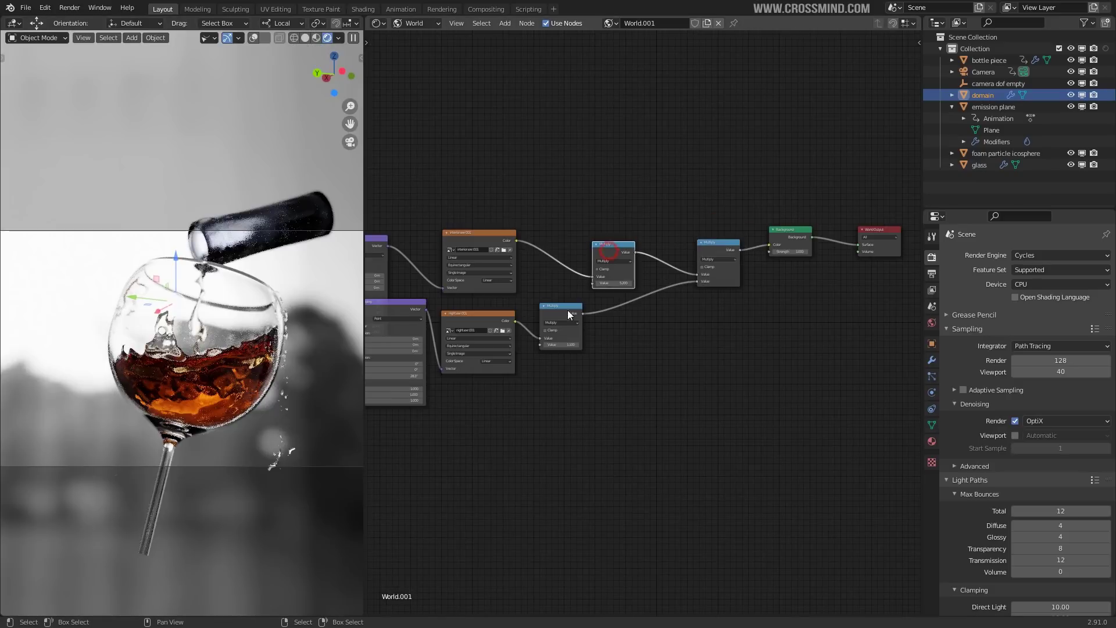
{"action": "key", "text": "m"}
{"action": "middle_click_drag", "start_coordinate": [672, 337], "coordinate": [638, 329]}
{"action": "left_click_drag", "start_coordinate": [485, 234], "coordinate": [737, 238]}
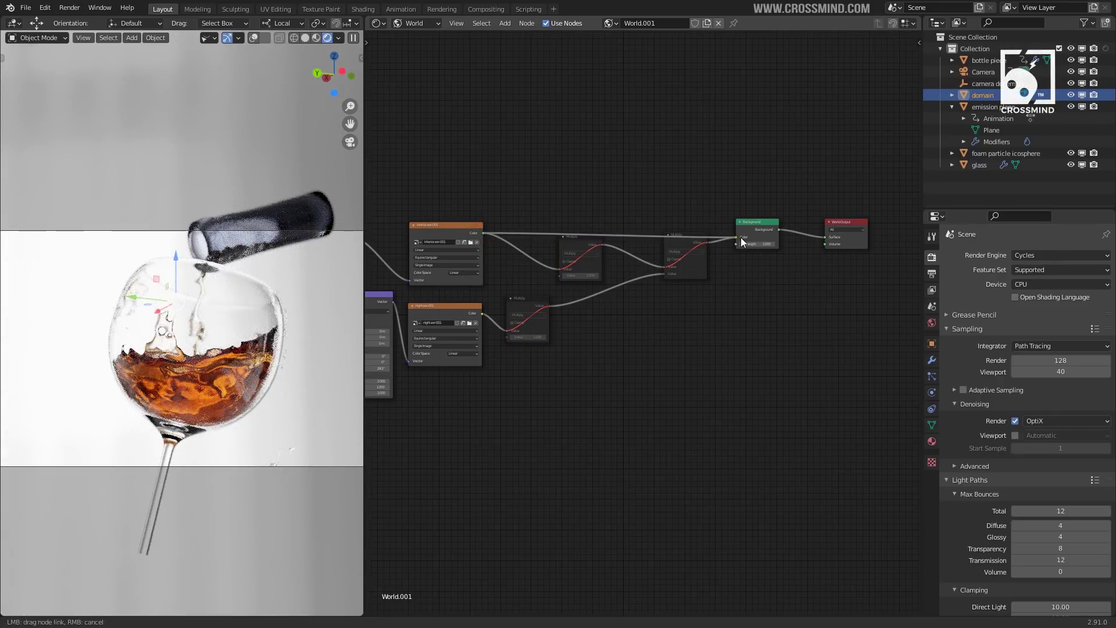
- Examine the interior.exr environment around the glass in the rendered viewport from several perspective angles
{"action": "middle_click_drag", "start_coordinate": [518, 207], "coordinate": [549, 204]}
{"action": "left_click", "coordinate": [497, 225]}
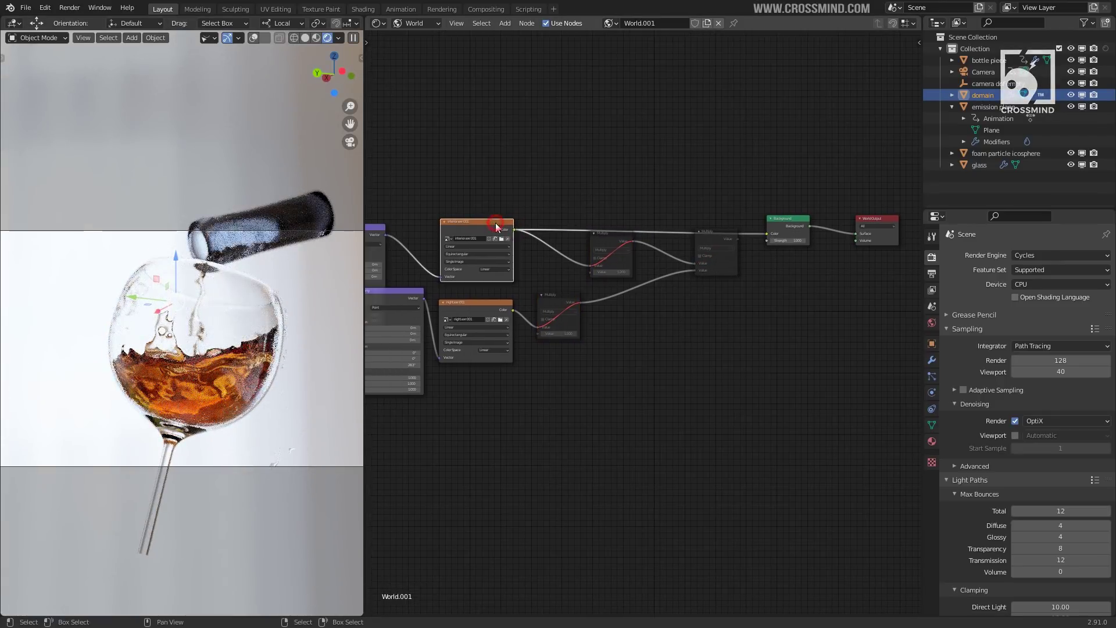
{"action": "middle_click_drag", "start_coordinate": [192, 343], "coordinate": [300, 333]}
{"action": "scroll", "coordinate": [780, 274], "scroll_direction": "up", "scroll_amount": 3}
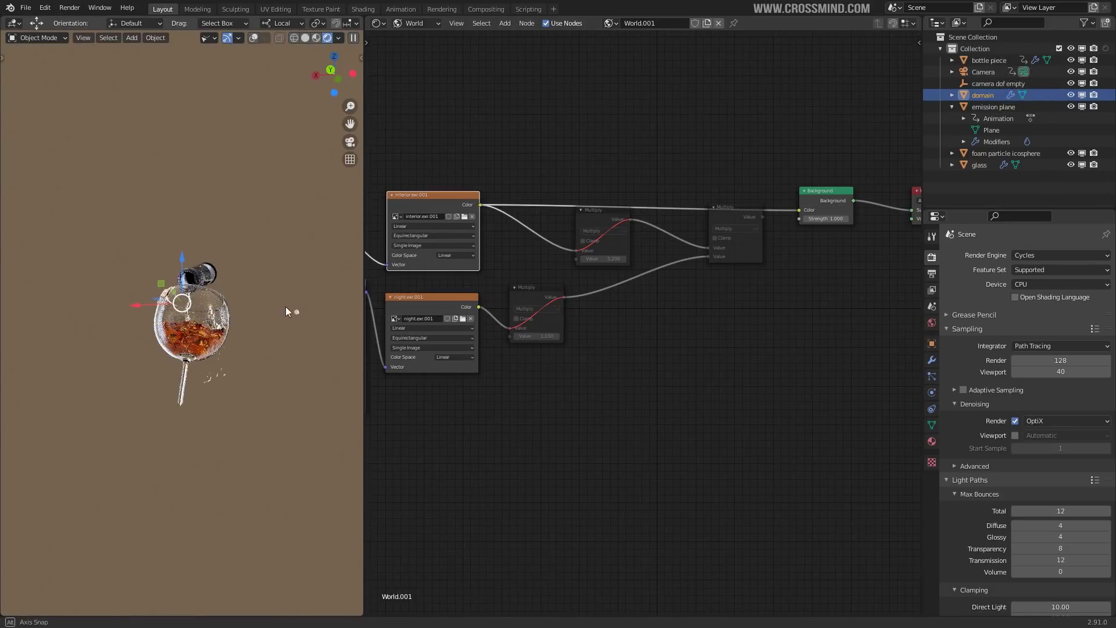
{"action": "middle_click_drag", "start_coordinate": [180, 311], "coordinate": [294, 309]}
{"action": "key", "text": "KP_5"}
{"action": "middle_click_drag", "start_coordinate": [287, 351], "coordinate": [186, 343]}
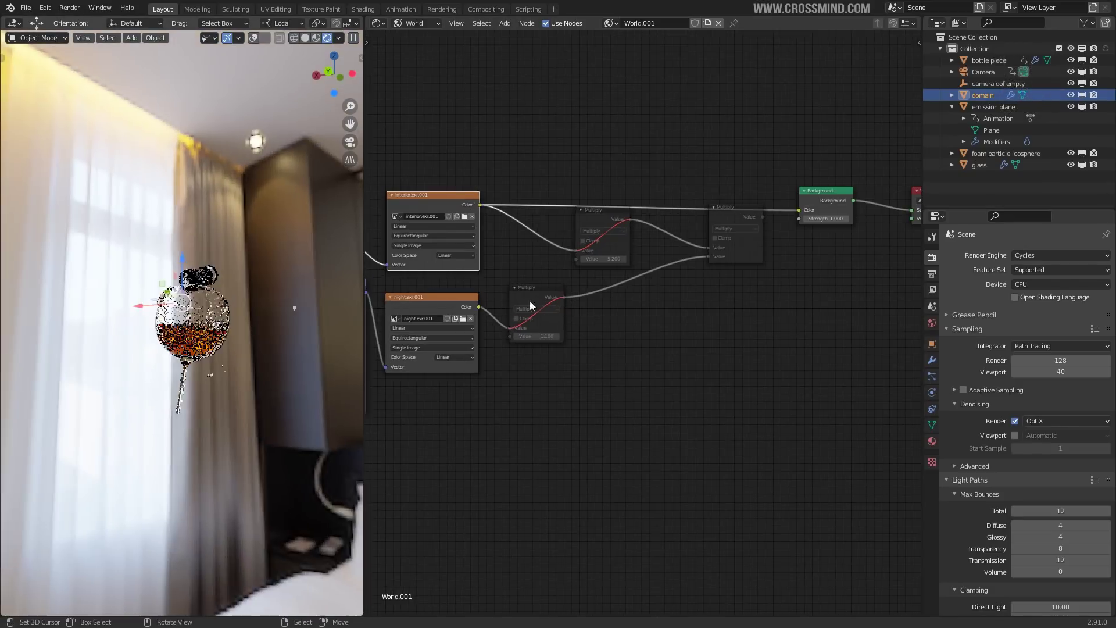
- Link the night.exr texture's Color directly to the Background's Color and check the lighting through the camera
{"action": "left_click", "coordinate": [455, 303]}
{"action": "left_click_drag", "start_coordinate": [480, 308], "coordinate": [799, 211]}
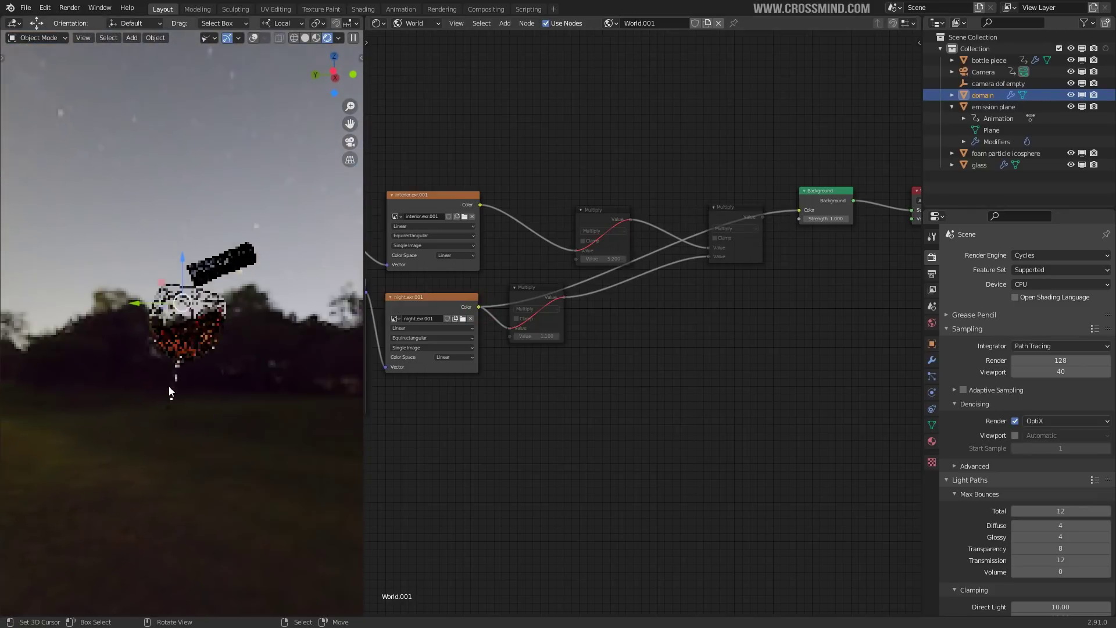
{"action": "key", "text": "KP_0"}
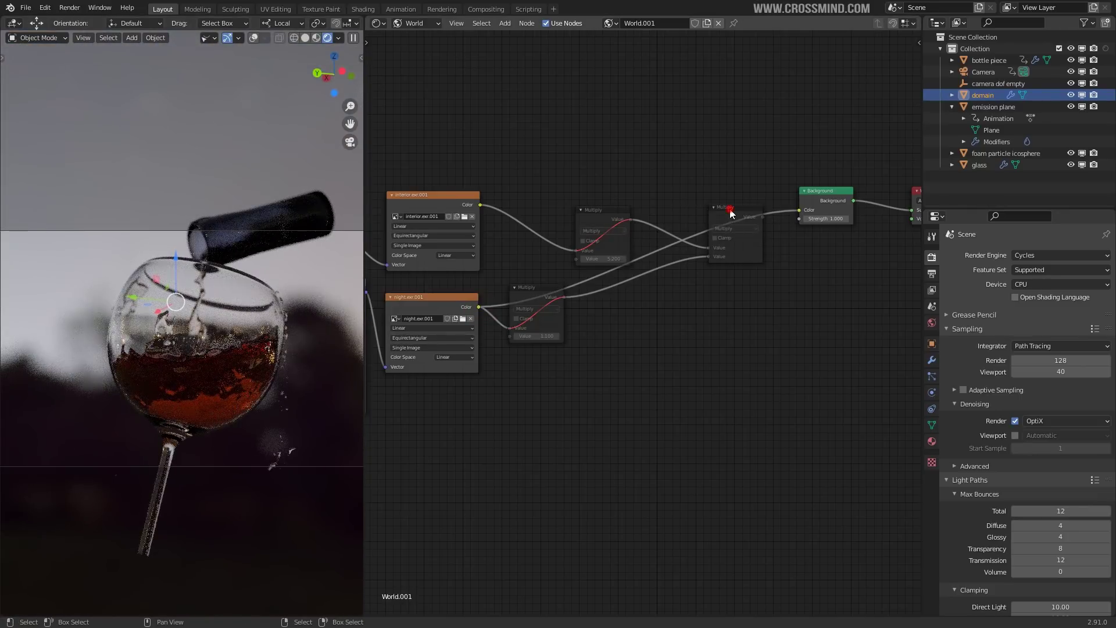
- Preview the final Multiply node and unmute all three Multiply nodes in the world shader
{"action": "left_click", "coordinate": [740, 210], "text": "ctrl+shift"}
{"action": "middle_click_drag", "start_coordinate": [806, 244], "coordinate": [748, 239]}
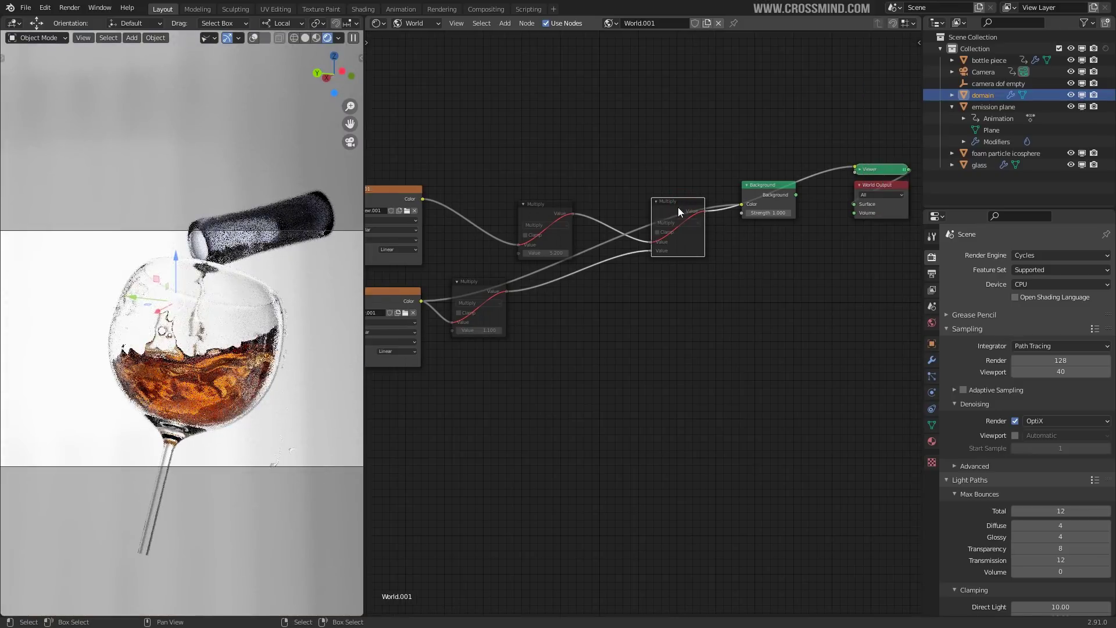
{"action": "key", "text": "m"}
{"action": "left_click", "coordinate": [526, 205]}
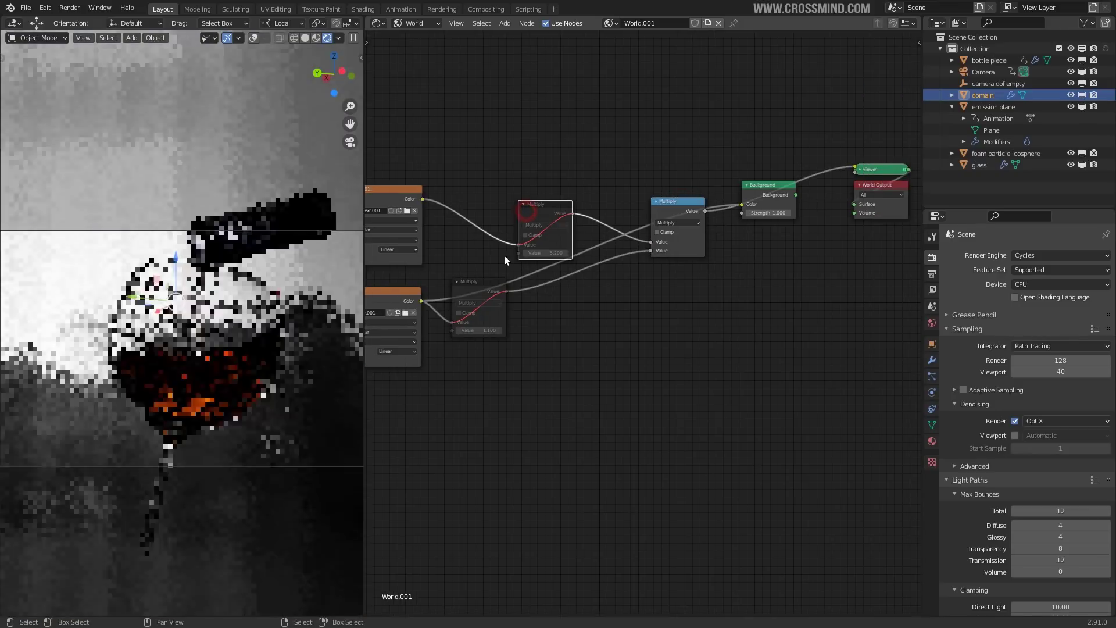
{"action": "key", "text": "m"}
{"action": "left_click", "coordinate": [472, 283]}
{"action": "key", "text": "m"}
- Spread the two texture Multiply nodes apart and link the Background to the World Output's Surface
{"action": "left_click_drag", "start_coordinate": [543, 212], "coordinate": [514, 152]}
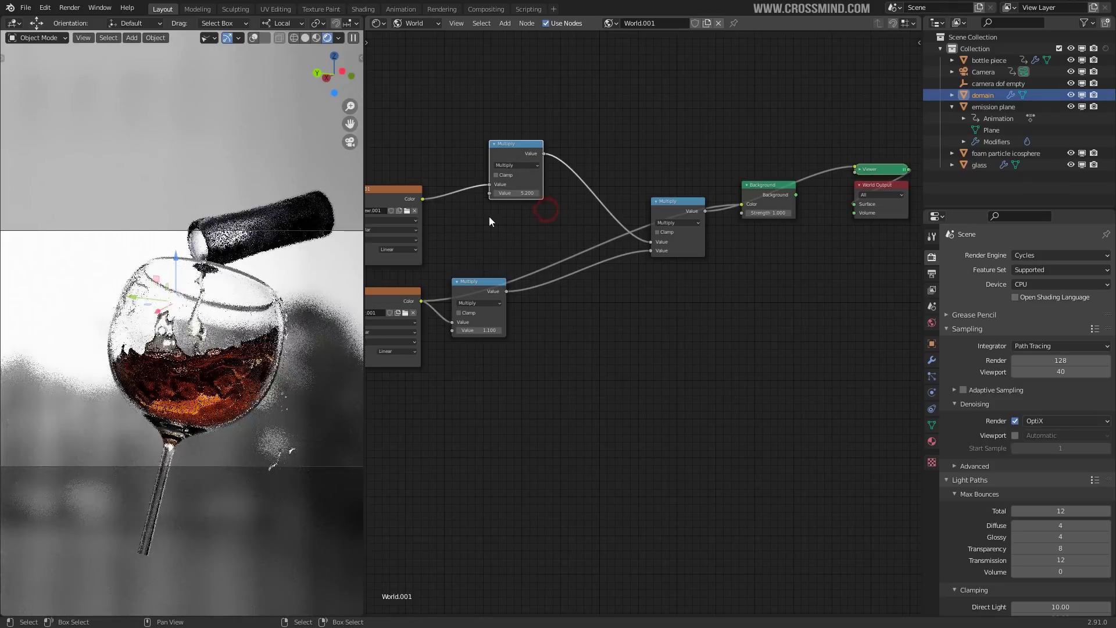
{"action": "left_click_drag", "start_coordinate": [473, 284], "coordinate": [525, 337]}
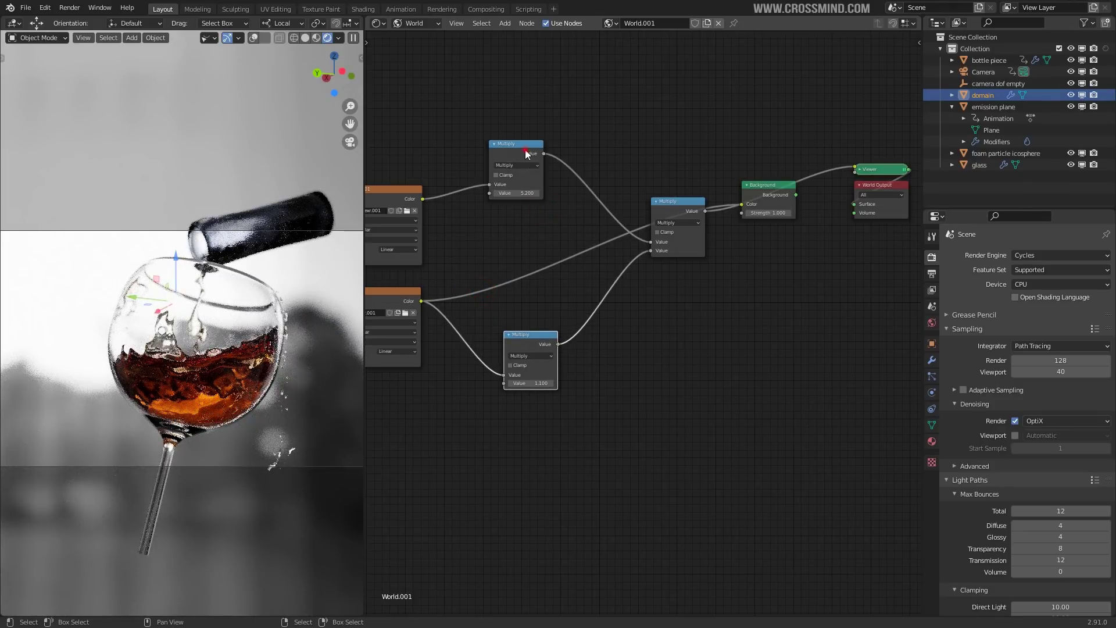
{"action": "left_click_drag", "start_coordinate": [525, 154], "coordinate": [525, 162]}
{"action": "left_click_drag", "start_coordinate": [796, 195], "coordinate": [841, 213]}
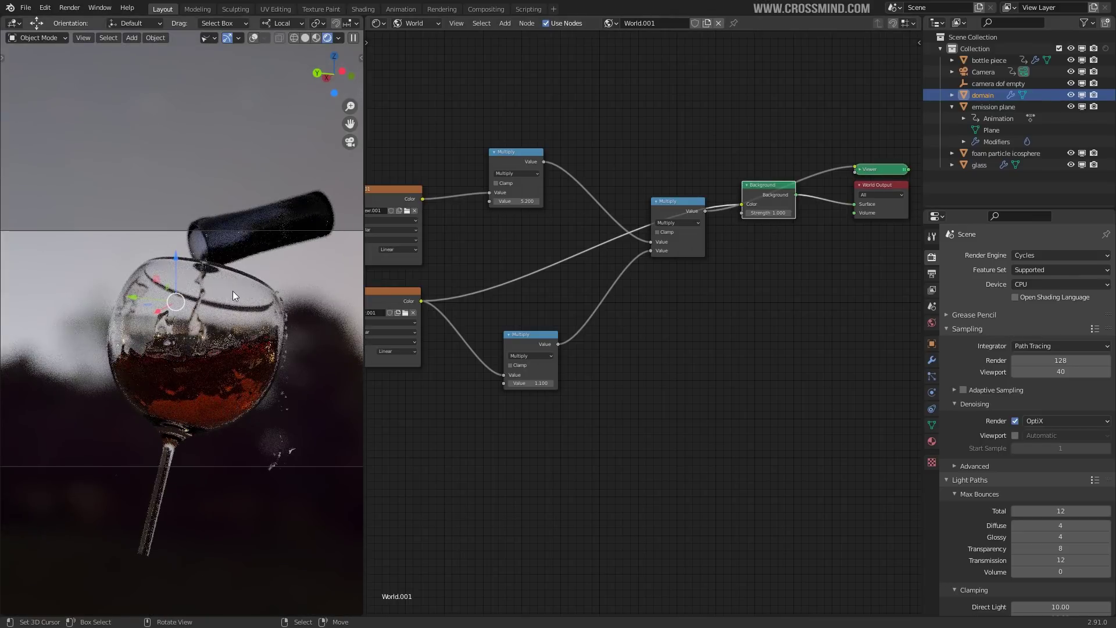
- Rearrange the world nodes, connect the combining Multiply to the Background's Color, and remove the Viewer node and direct night.exr link
{"action": "middle_click_drag", "start_coordinate": [675, 321], "coordinate": [696, 337]}
{"action": "left_click_drag", "start_coordinate": [696, 229], "coordinate": [689, 318]}
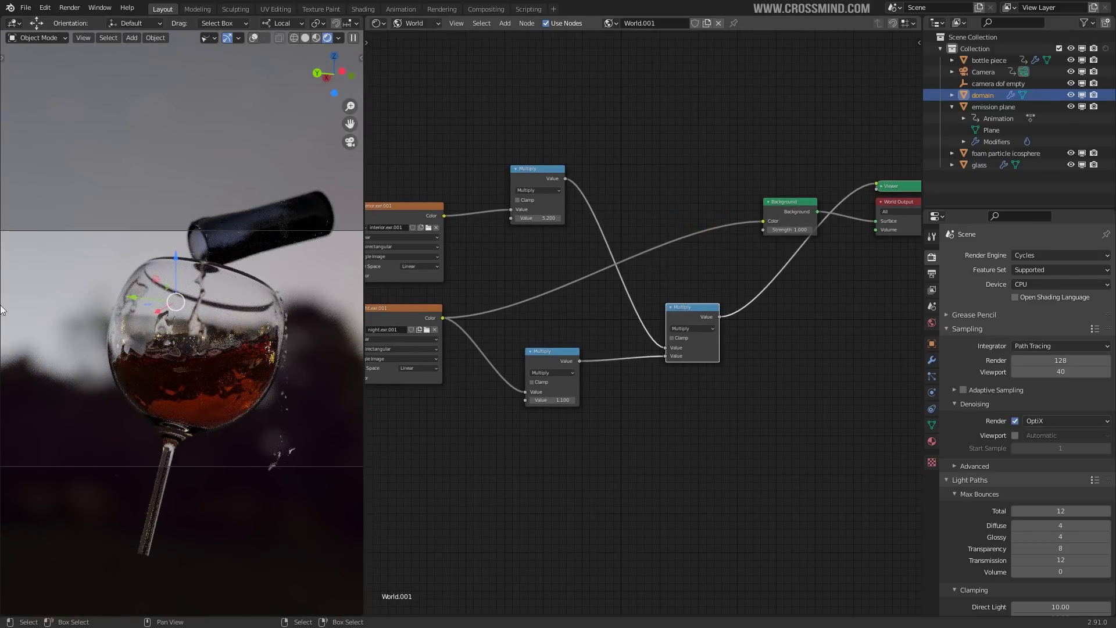
{"action": "left_click_drag", "start_coordinate": [792, 202], "coordinate": [745, 176]}
{"action": "middle_click_drag", "start_coordinate": [802, 222], "coordinate": [737, 223]}
{"action": "left_click_drag", "start_coordinate": [602, 304], "coordinate": [560, 266]}
{"action": "left_click_drag", "start_coordinate": [647, 218], "coordinate": [652, 197]}
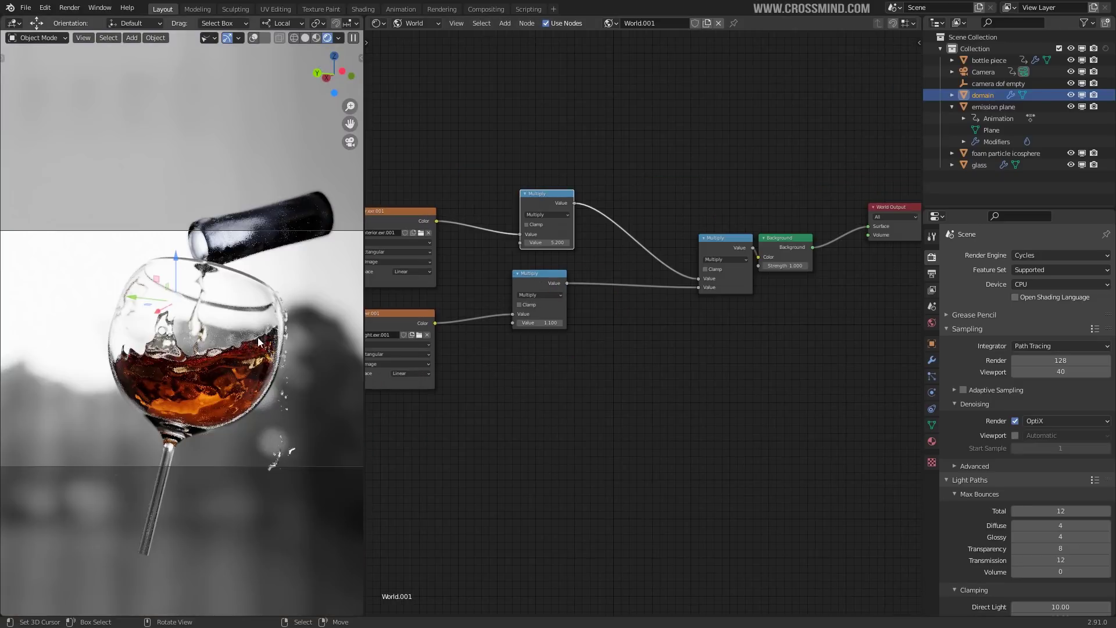
- Inspect the camera's settings, make empties visible in wireframe, and examine the camera dof empty around the glass and through the camera
{"action": "left_click", "coordinate": [984, 72]}
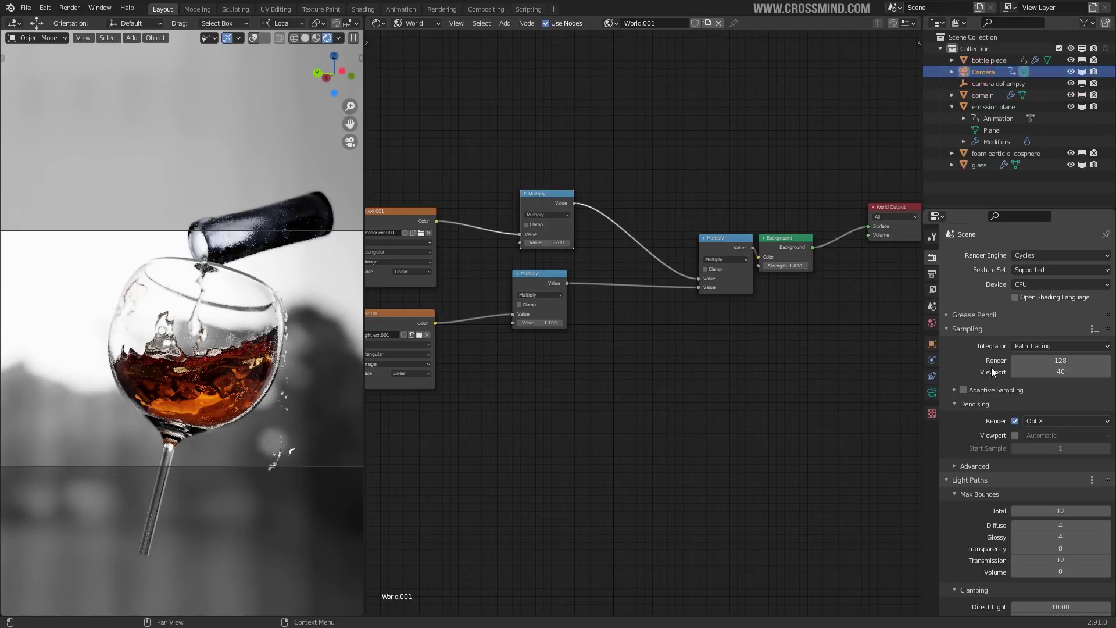
{"action": "scroll", "coordinate": [976, 405], "scroll_direction": "down", "scroll_amount": 12}
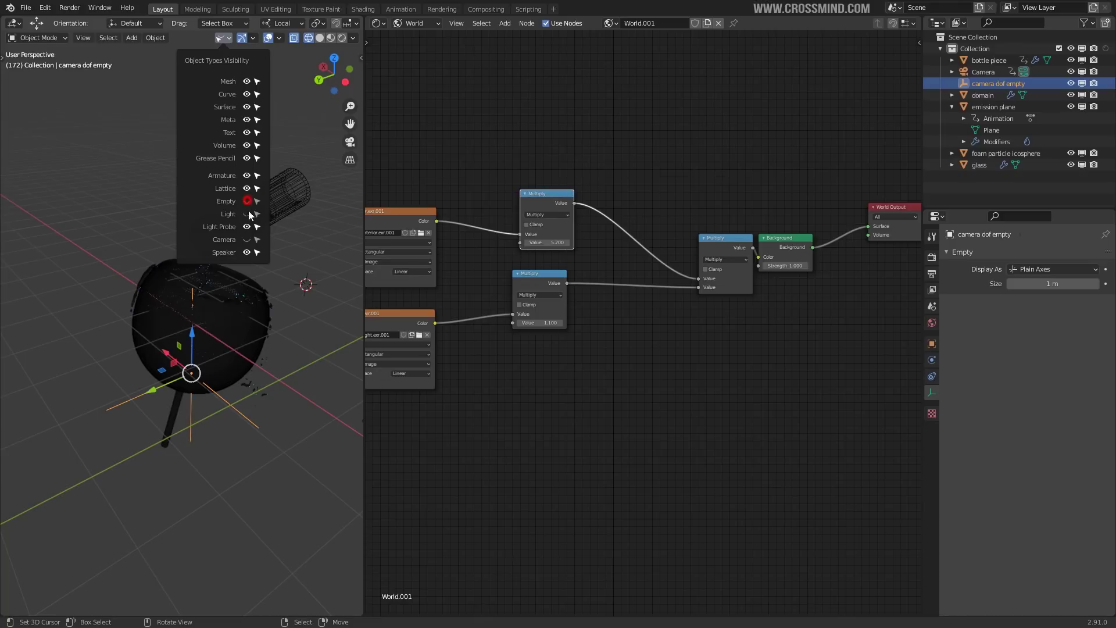
{"action": "middle_click_drag", "start_coordinate": [267, 404], "coordinate": [304, 386]}
{"action": "right_click", "coordinate": [304, 386]}
{"action": "right_click", "coordinate": [299, 358]}
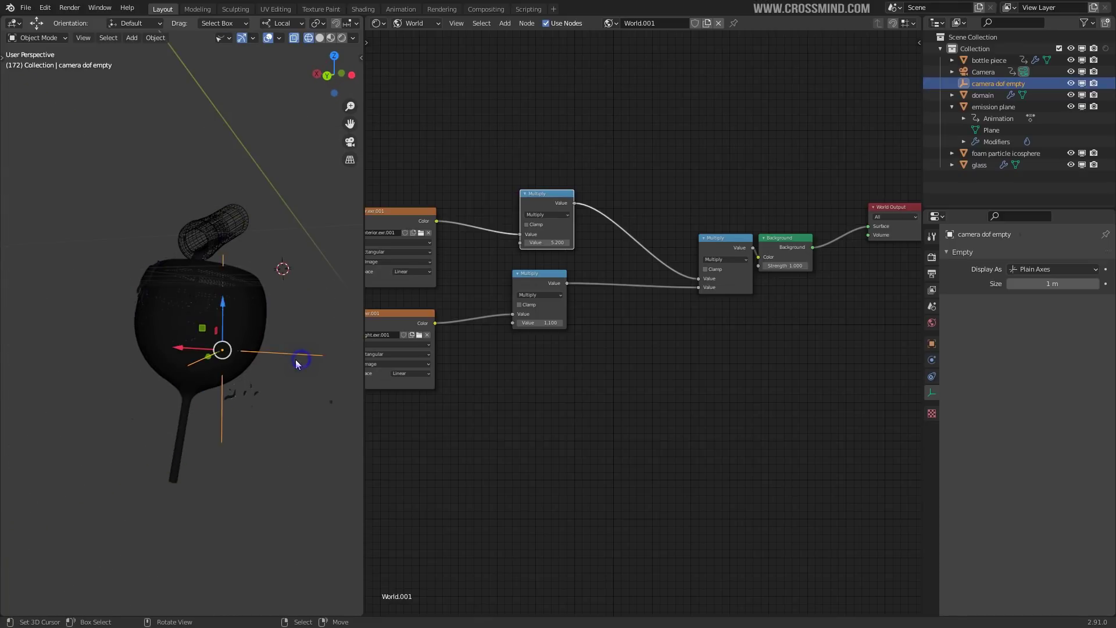
{"action": "key", "text": "KP_0"}
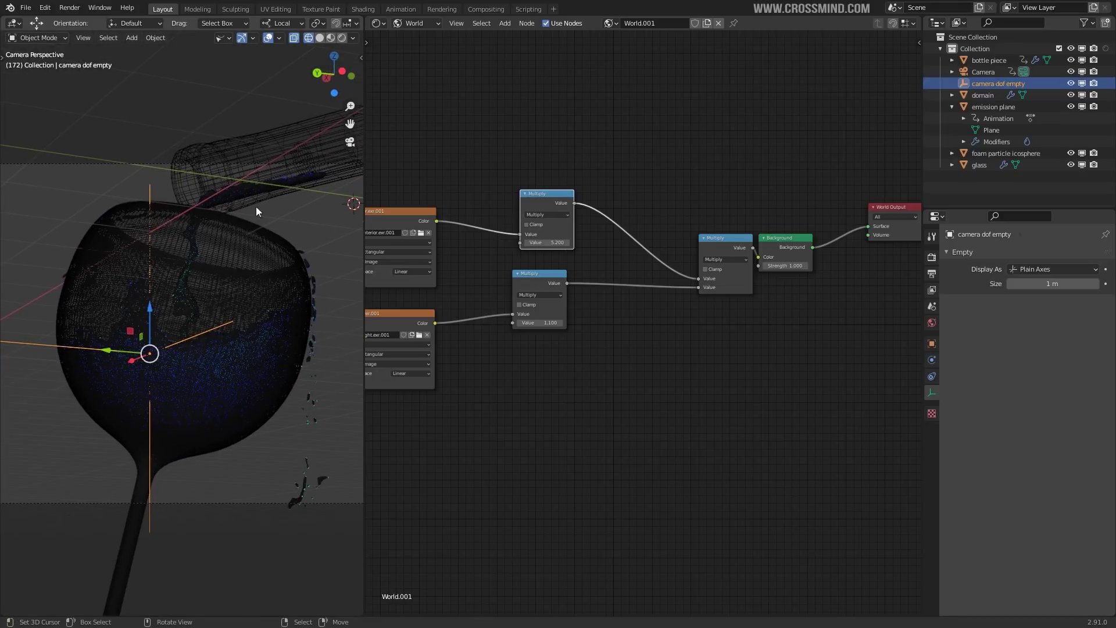
- Try moving the camera dof empty along its X axis in the rendered camera view
{"action": "left_click", "coordinate": [343, 38]}
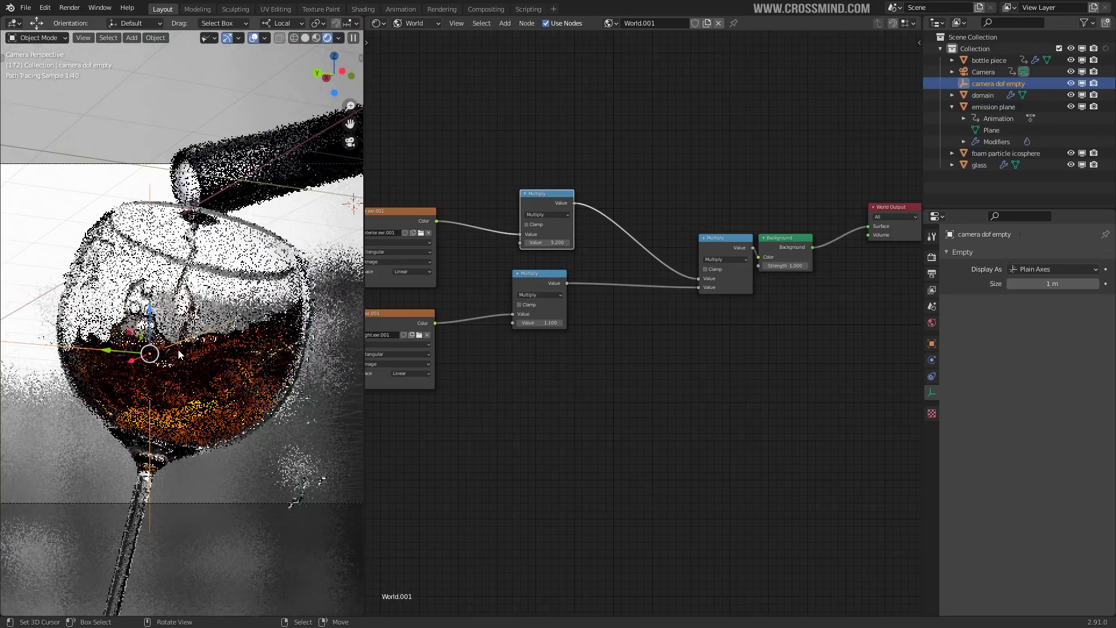
{"action": "left_click_drag", "start_coordinate": [128, 362], "coordinate": [240, 364]}
{"action": "right_click", "coordinate": [240, 364]}
- Select the foam particle icosphere, frame it in the viewport, and switch the shader editor to its object material
{"action": "middle_click_drag", "start_coordinate": [239, 365], "coordinate": [240, 333]}
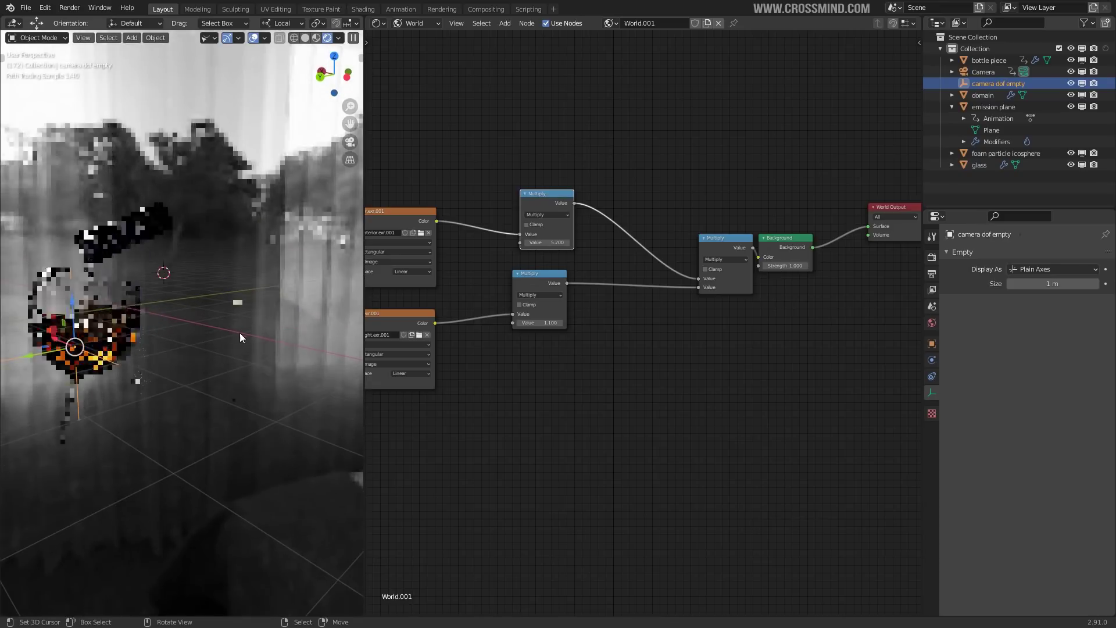
{"action": "left_click", "coordinate": [238, 302]}
{"action": "key", "text": "KP_Decimal"}
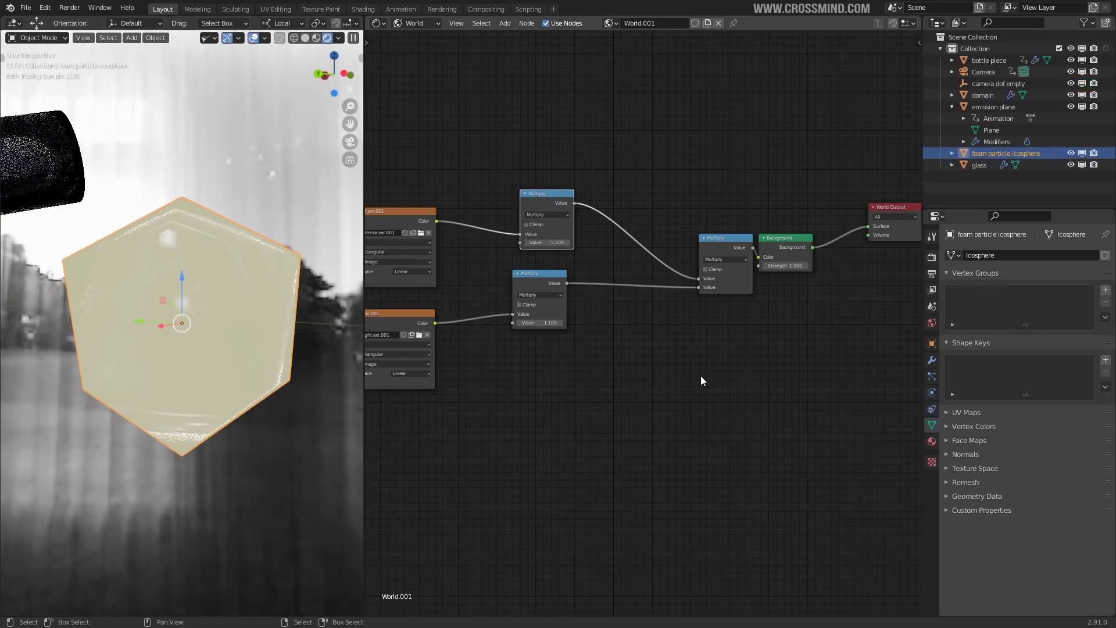
{"action": "scroll", "coordinate": [703, 378], "scroll_direction": "down", "scroll_amount": 2}
{"action": "left_click", "coordinate": [414, 22]}
{"action": "left_click", "coordinate": [424, 36]}
{"action": "scroll", "coordinate": [738, 379], "scroll_direction": "down", "scroll_amount": 4}
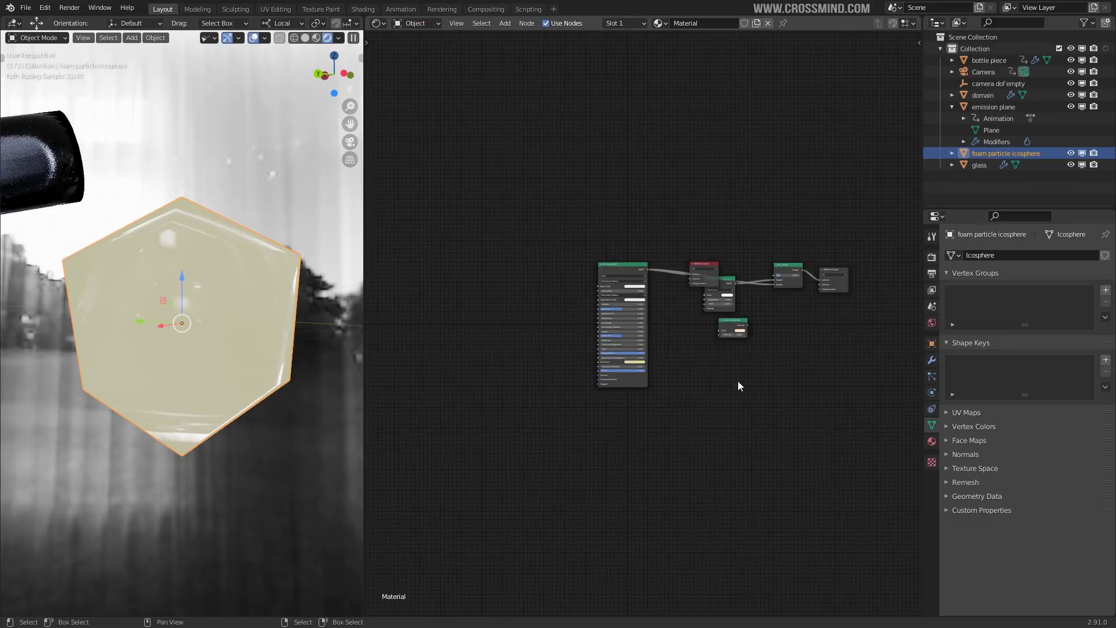
- Clear the unused nodes from the icosphere's material, keeping only the Principled BSDF linked to the Material Output
{"action": "middle_click_drag", "start_coordinate": [739, 379], "coordinate": [592, 385]}
{"action": "scroll", "coordinate": [592, 386], "scroll_direction": "up", "scroll_amount": 5}
{"action": "left_click_drag", "start_coordinate": [524, 248], "coordinate": [540, 128]}
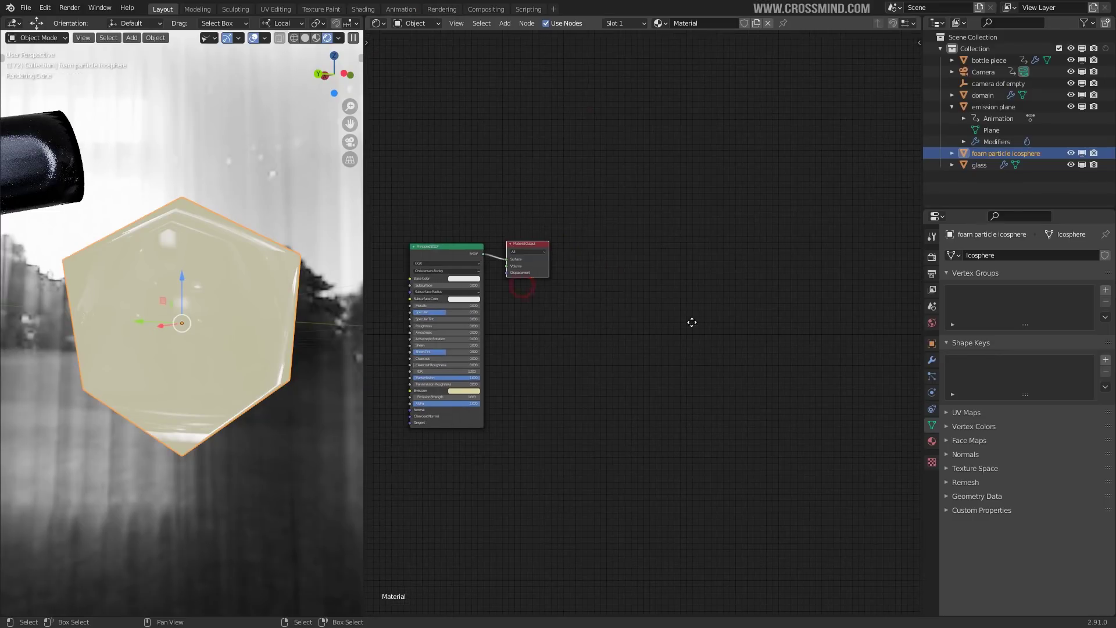
{"action": "key", "text": "Home"}
{"action": "scroll", "coordinate": [702, 309], "scroll_direction": "up", "scroll_amount": 1}
{"action": "middle_click_drag", "start_coordinate": [702, 269], "coordinate": [718, 262]}
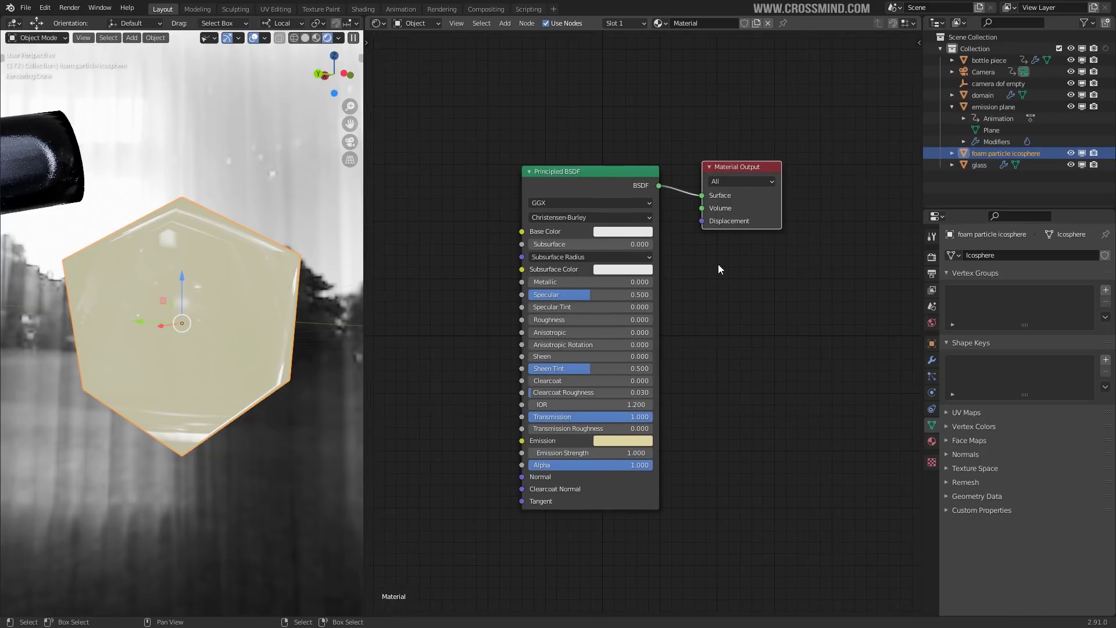
{"action": "scroll", "coordinate": [718, 262], "scroll_direction": "up", "scroll_amount": 2}
{"action": "middle_click_drag", "start_coordinate": [734, 299], "coordinate": [745, 255]}
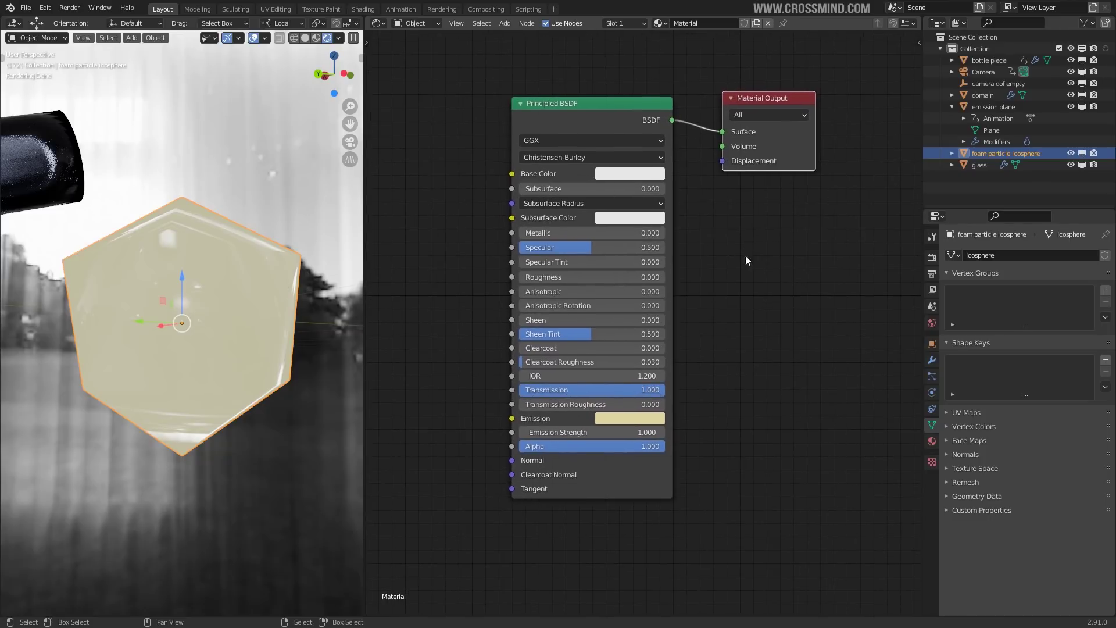
- Try a black Emission color on the icosphere's Principled BSDF and view it from another angle
{"action": "middle_click_drag", "start_coordinate": [270, 381], "coordinate": [257, 386]}
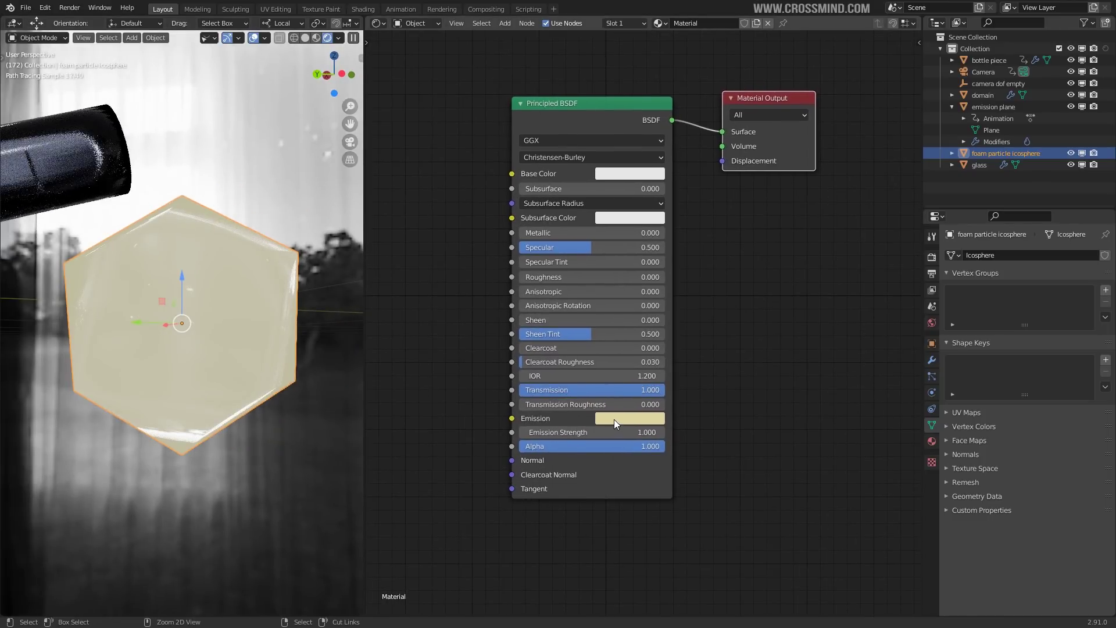
{"action": "left_click", "coordinate": [615, 419]}
{"action": "left_click_drag", "start_coordinate": [712, 286], "coordinate": [710, 323]}
{"action": "middle_click_drag", "start_coordinate": [264, 368], "coordinate": [299, 366]}
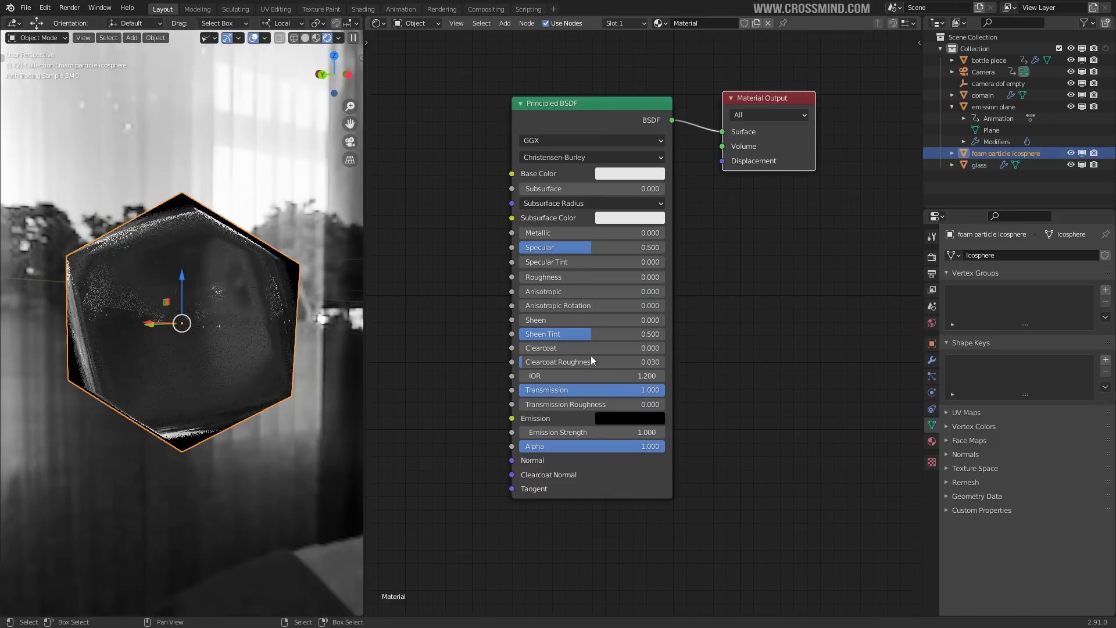
- Try a Transmission of 0 on the icosphere's material, undo it, and restore the pale yellow Emission color
{"action": "left_click_drag", "start_coordinate": [653, 390], "coordinate": [520, 390]}
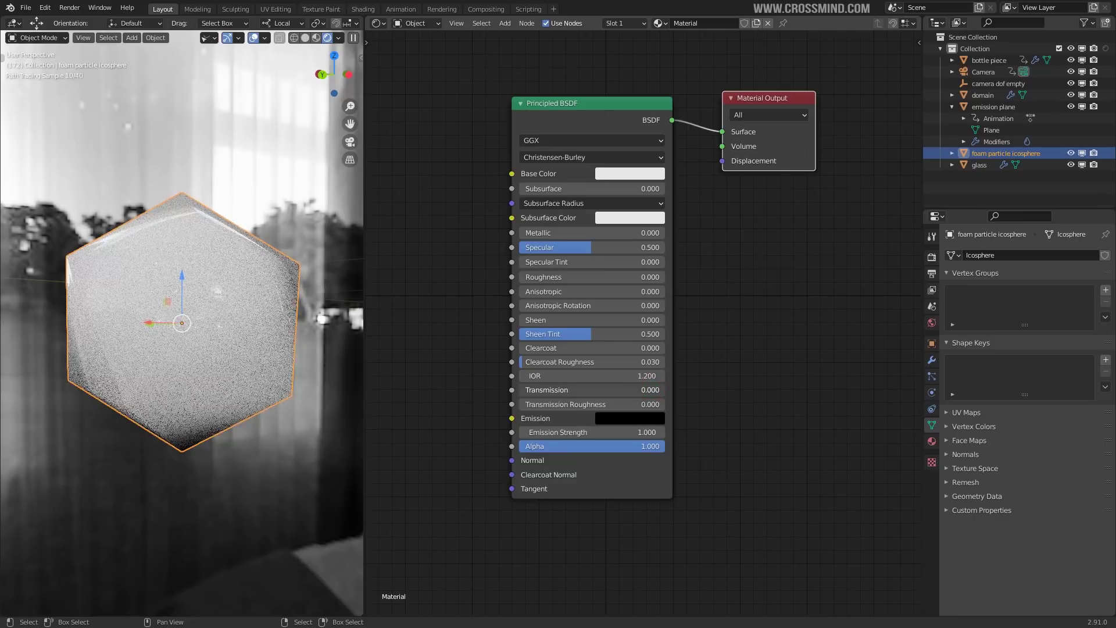
{"action": "key", "text": "ctrl+z"}
{"action": "middle_click_drag", "start_coordinate": [294, 319], "coordinate": [316, 326]}
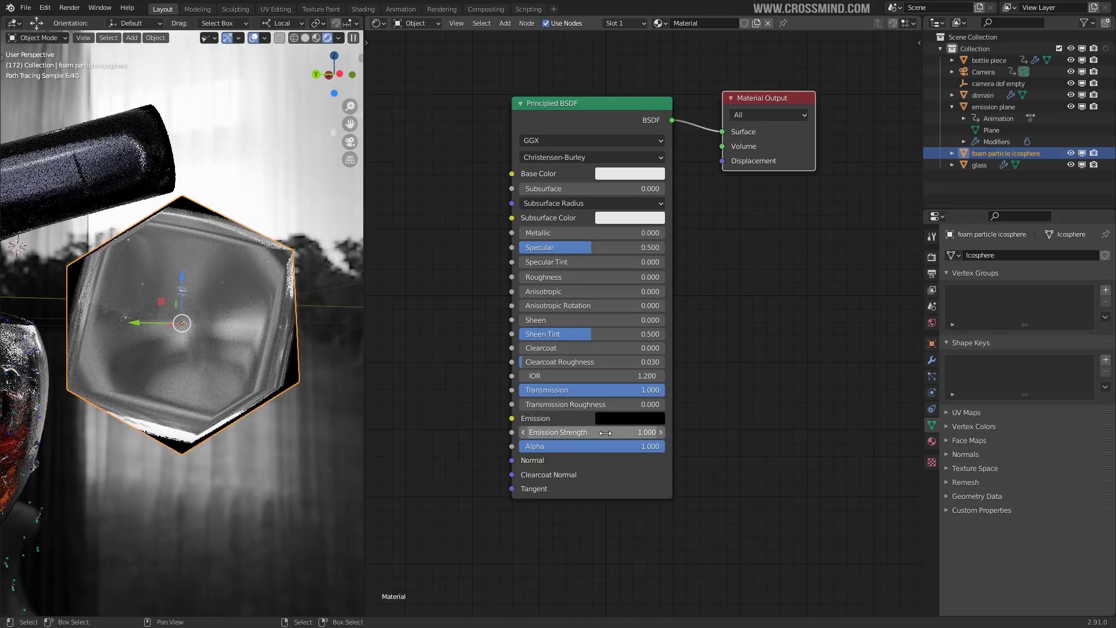
{"action": "key", "text": "ctrl+v"}
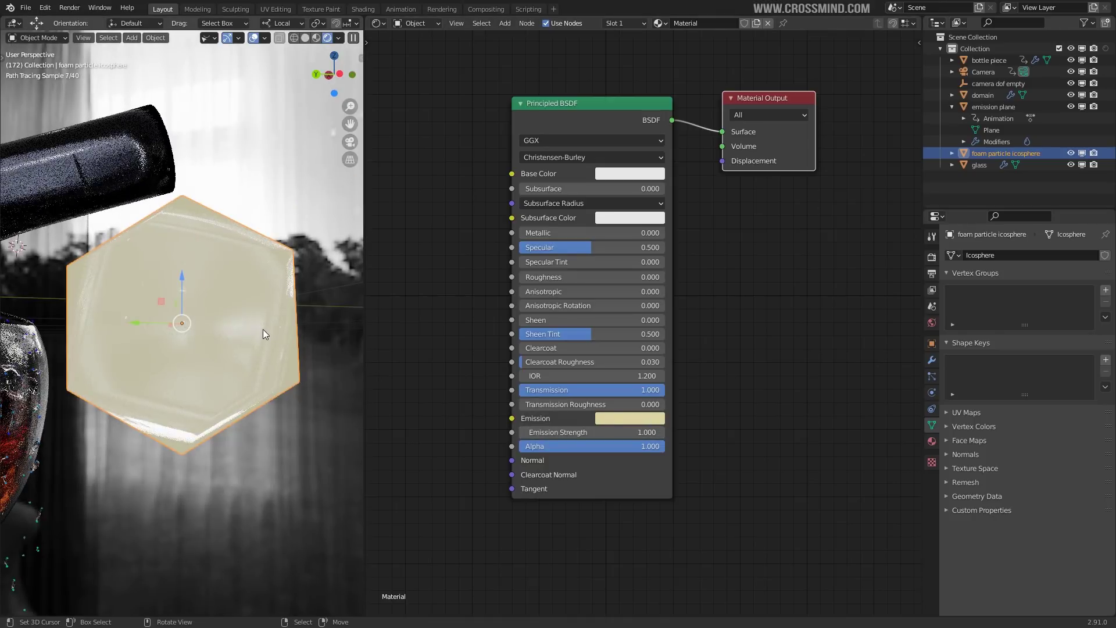
- Select the liquid domain in the wireframe camera view and look through its fluid physics and particle system settings
{"action": "key", "text": "KP_0"}
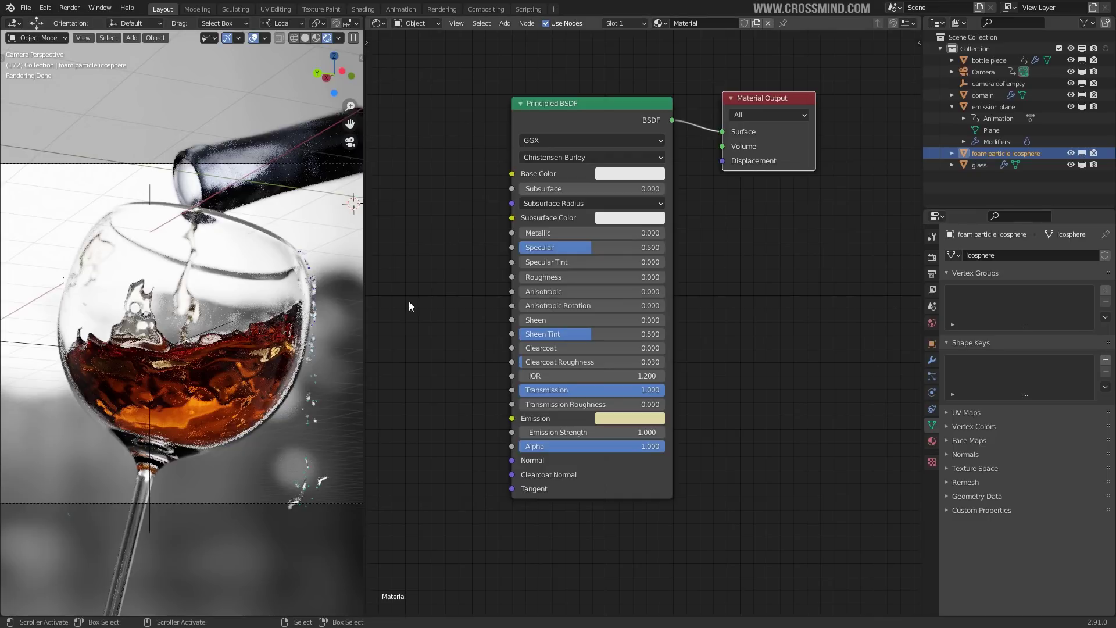
{"action": "key", "text": "shift+z"}
{"action": "left_click", "coordinate": [256, 343]}
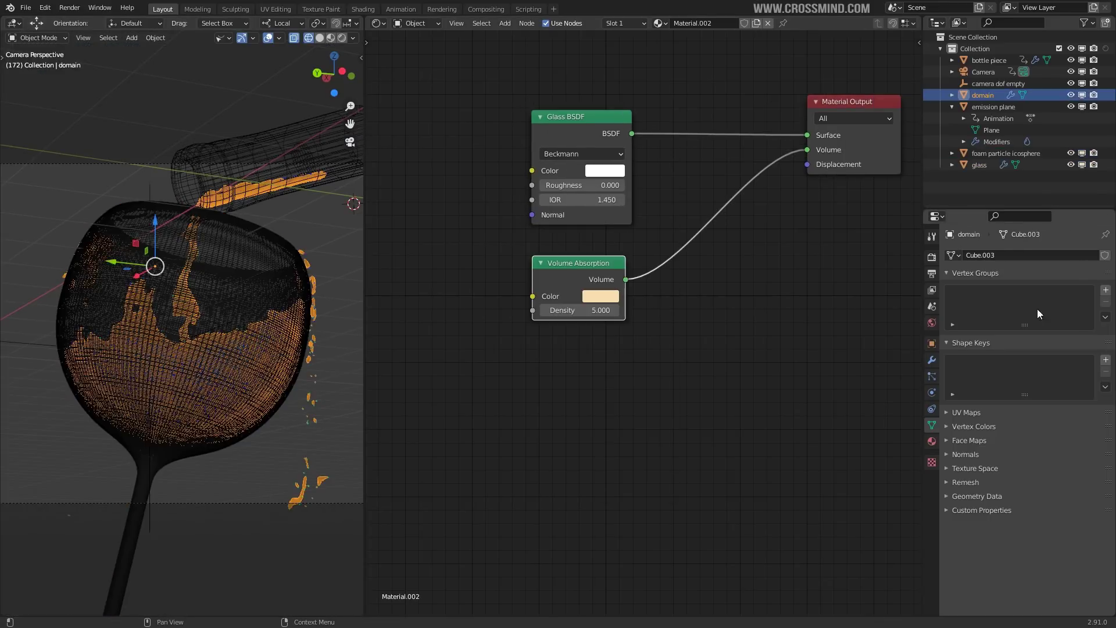
{"action": "left_click", "coordinate": [933, 393]}
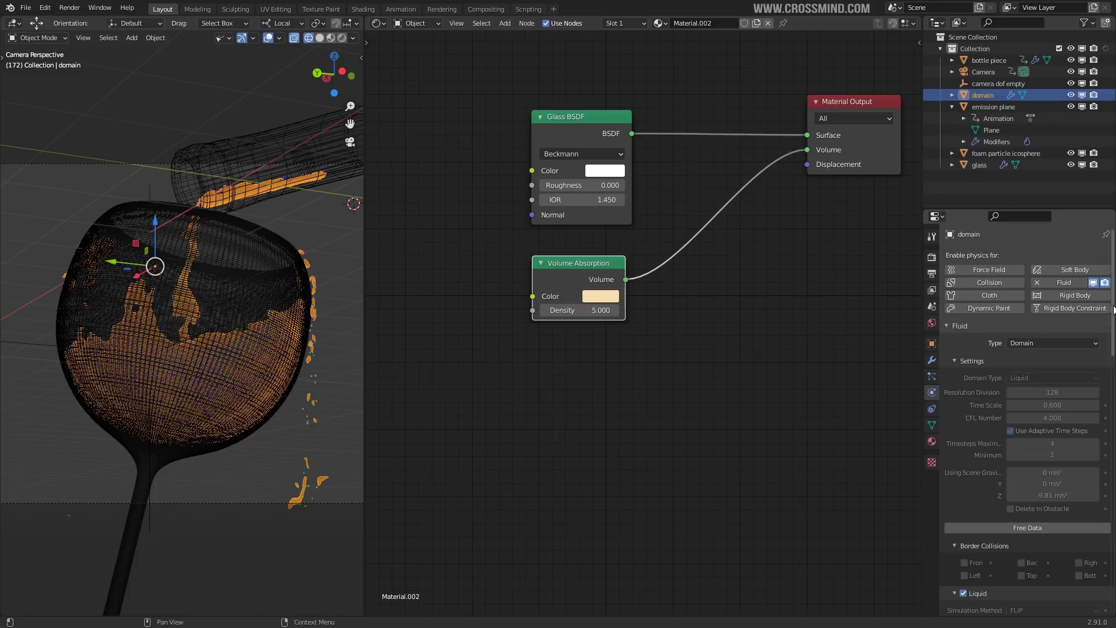
{"action": "left_click", "coordinate": [932, 376]}
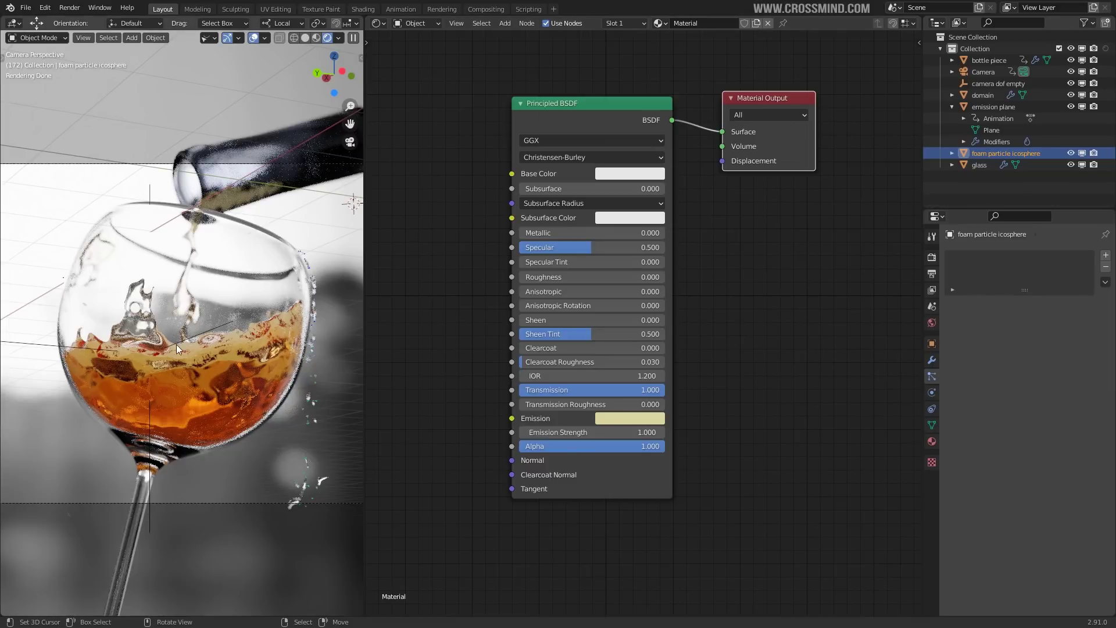
- Inspect the HSV values of the foam particle icosphere's Emission color without changing them
{"action": "middle_click_drag", "start_coordinate": [768, 282], "coordinate": [770, 271]}
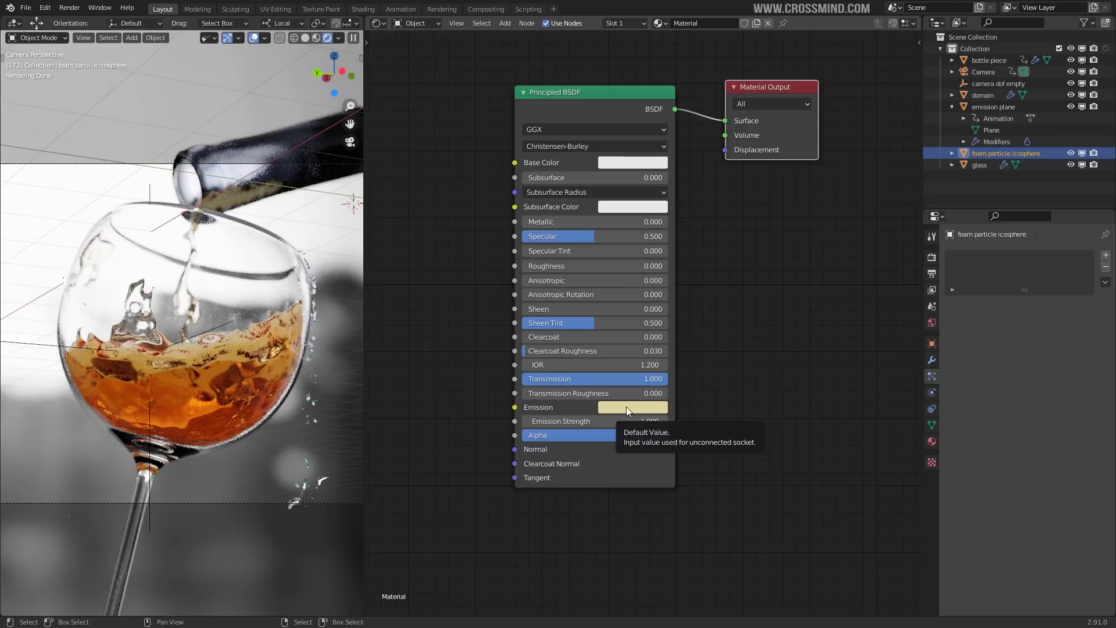
{"action": "left_click", "coordinate": [622, 411]}
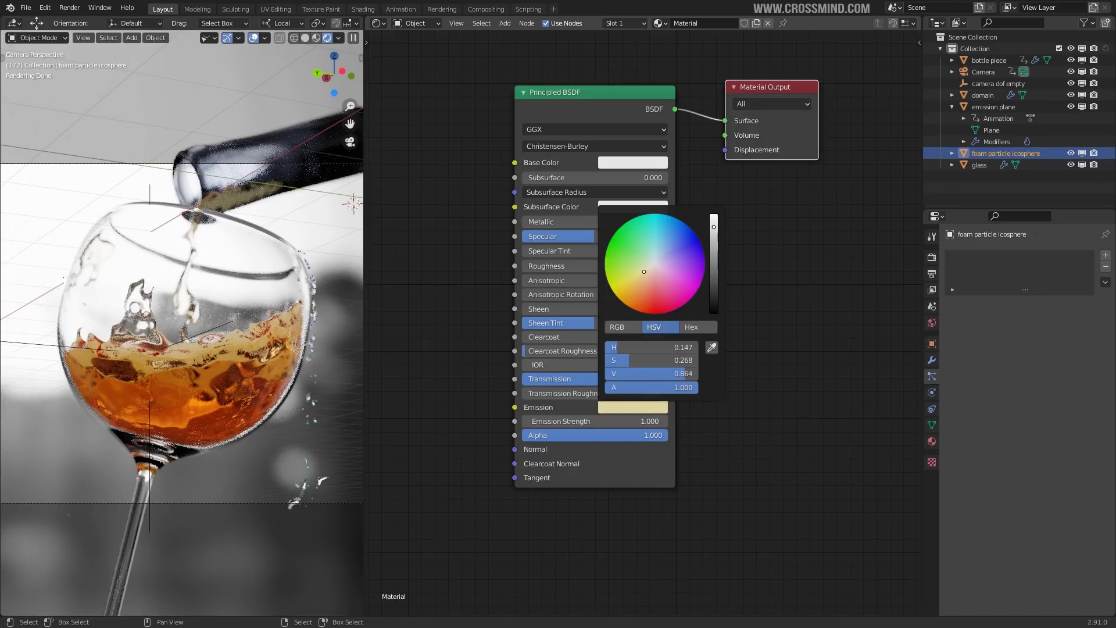
{"action": "key", "text": "Escape"}
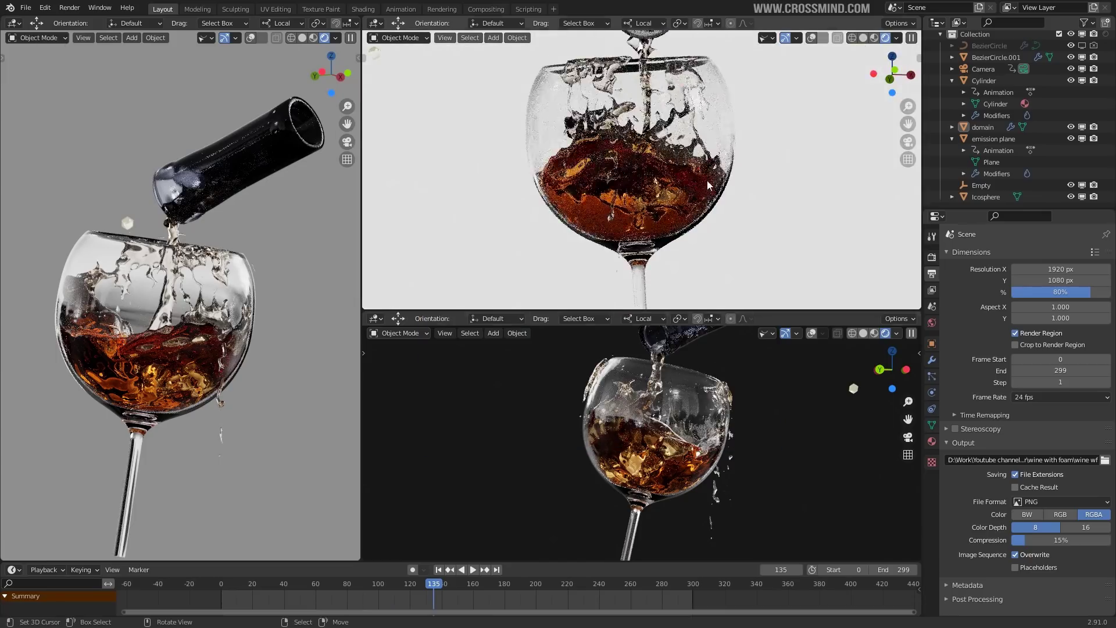
- Clear the render region in the camera view and isolate the liquid domain in its own local view
{"action": "key", "text": "KP_0"}
{"action": "key", "text": "ctrl+alt+b"}
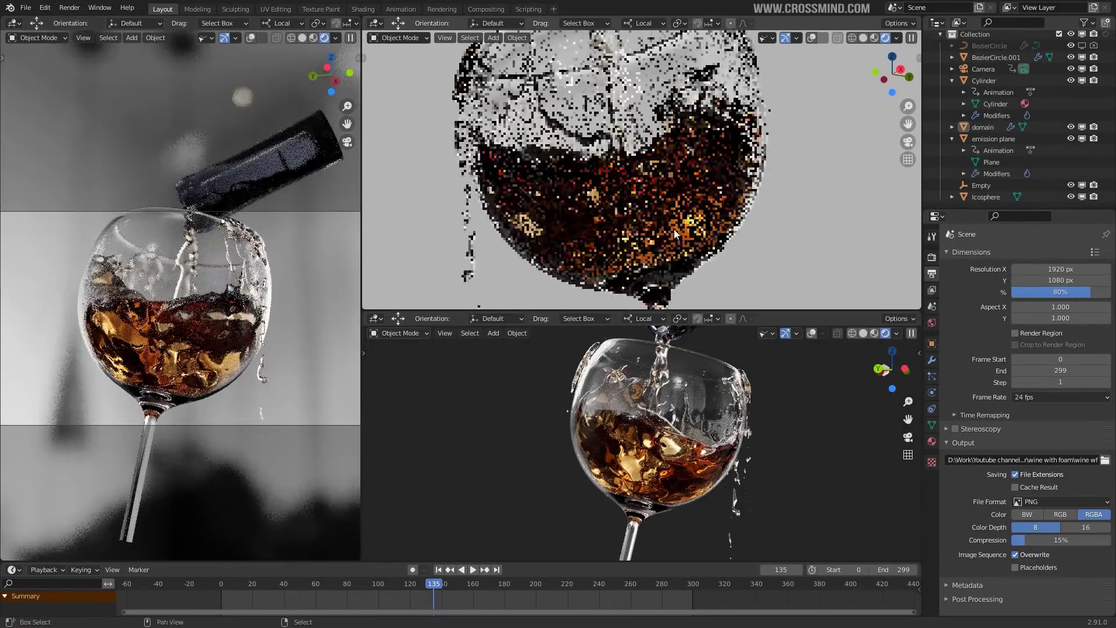
{"action": "left_click", "coordinate": [984, 127]}
{"action": "key", "text": "KP_Divide"}
{"action": "mouse_move", "coordinate": [256, 349]}
{"action": "middle_mouse_down"}
{"action": "mouse_move", "coordinate": [116, 351]}
{"action": "mouse_move", "coordinate": [256, 357]}
{"action": "middle_mouse_up"}
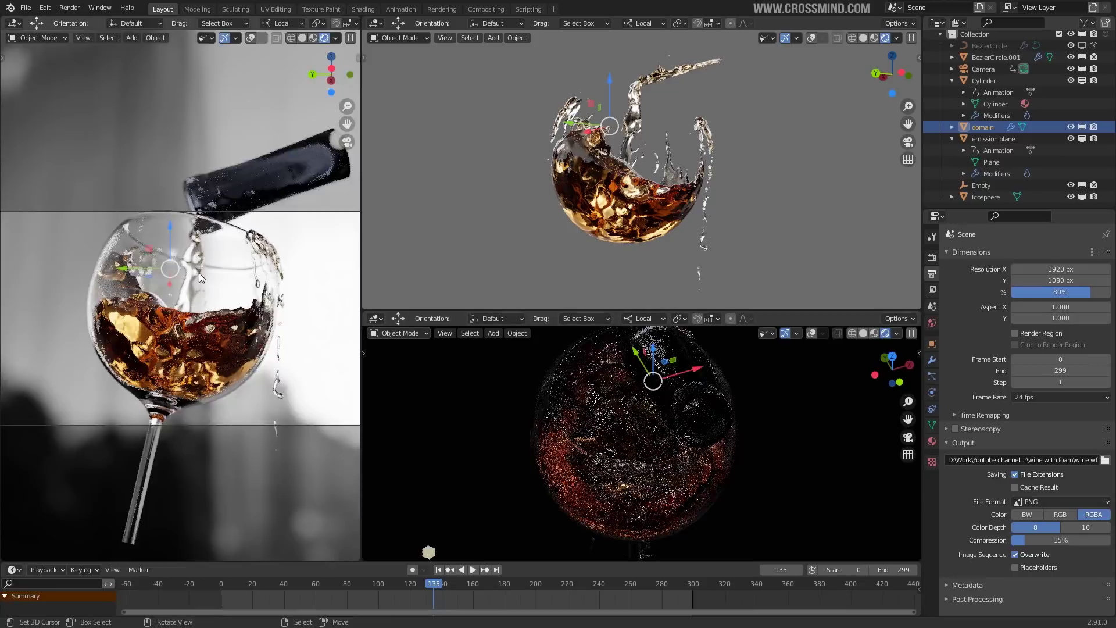
- Add an enlarged area light above the glass and set its power to 1000 W
{"action": "left_click", "coordinate": [335, 37]}
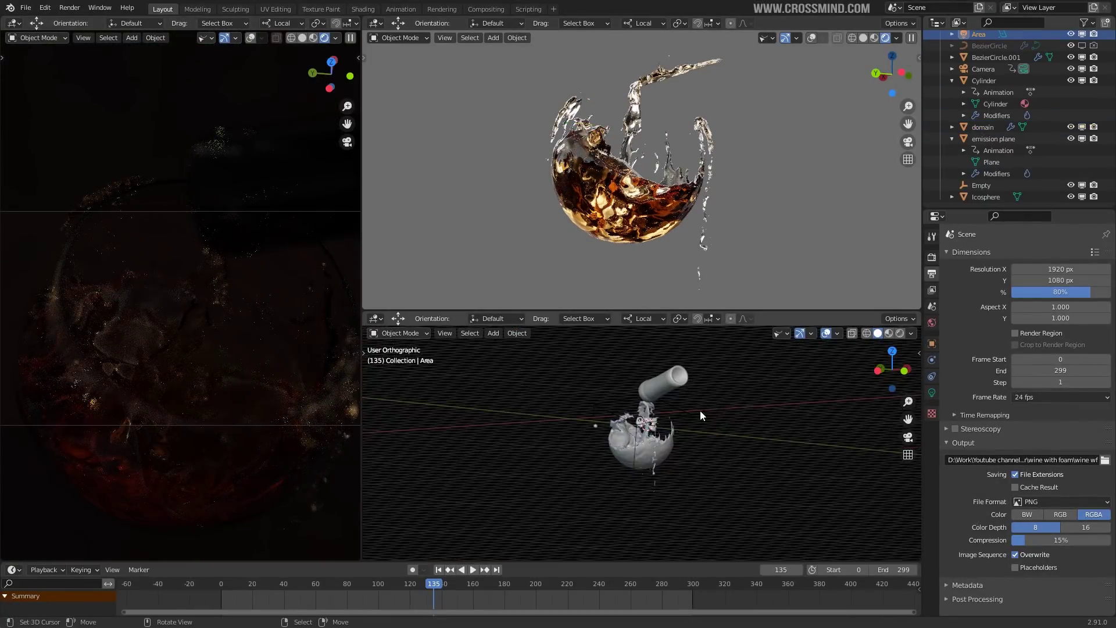
{"action": "left_click", "coordinate": [335, 38]}
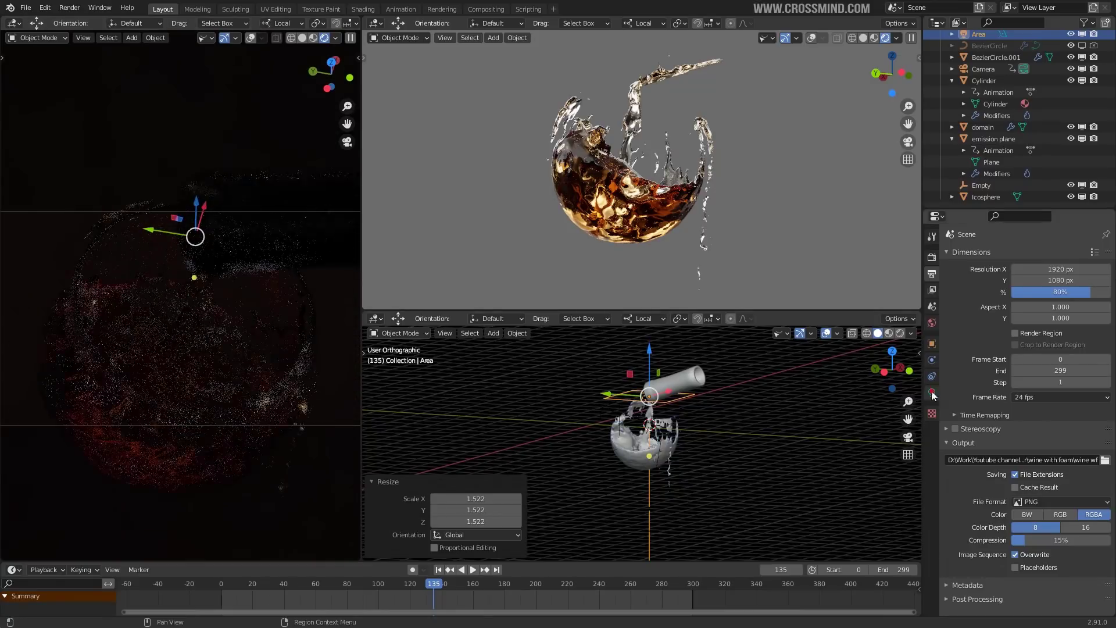
{"action": "left_click", "coordinate": [931, 393]}
{"action": "left_click", "coordinate": [1052, 331]}
{"action": "type", "text": "1000"}
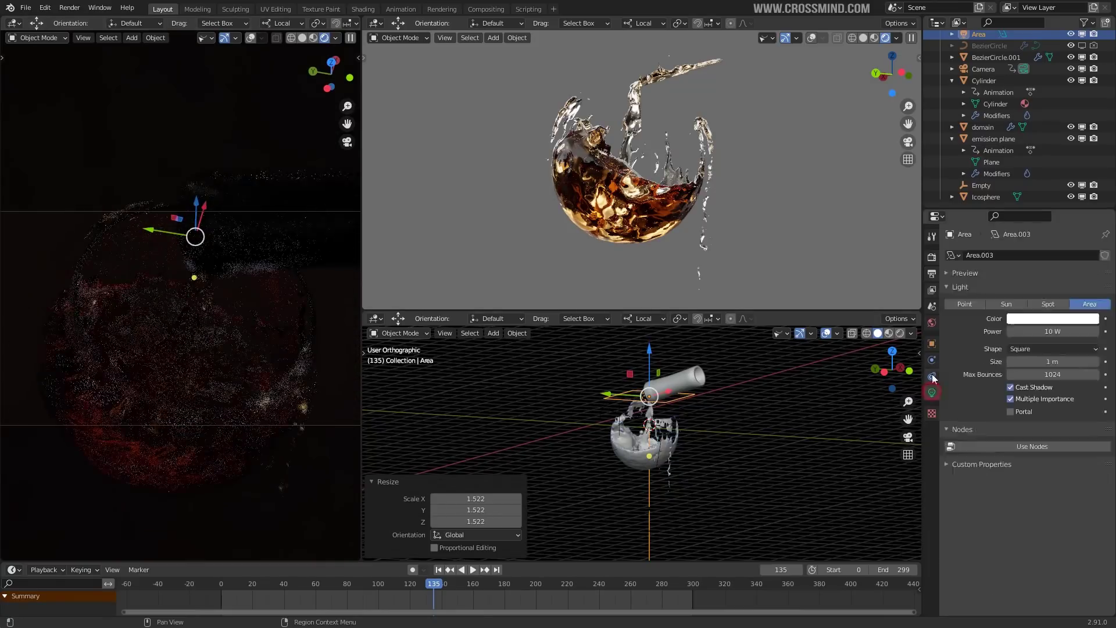
{"action": "key", "text": "Return"}
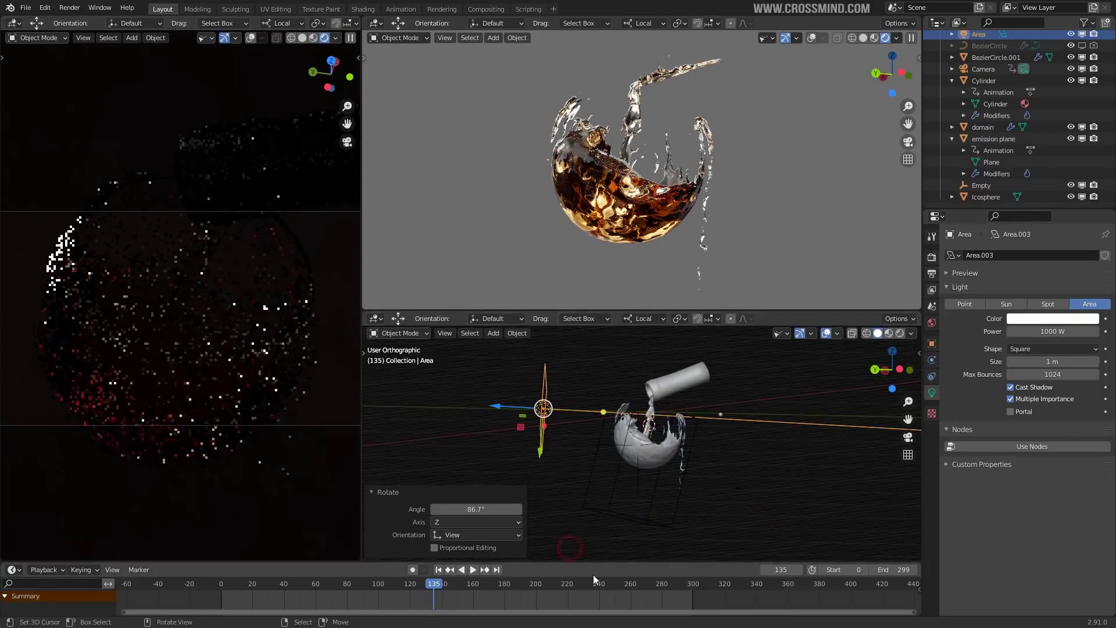
- Check the rendered preview's shading options and inspect the area-lit glass and liquid full screen from another angle
{"action": "left_click", "coordinate": [336, 38]}
{"action": "left_click", "coordinate": [349, 179]}
{"action": "left_click", "coordinate": [336, 38]}
{"action": "left_click", "coordinate": [299, 110]}
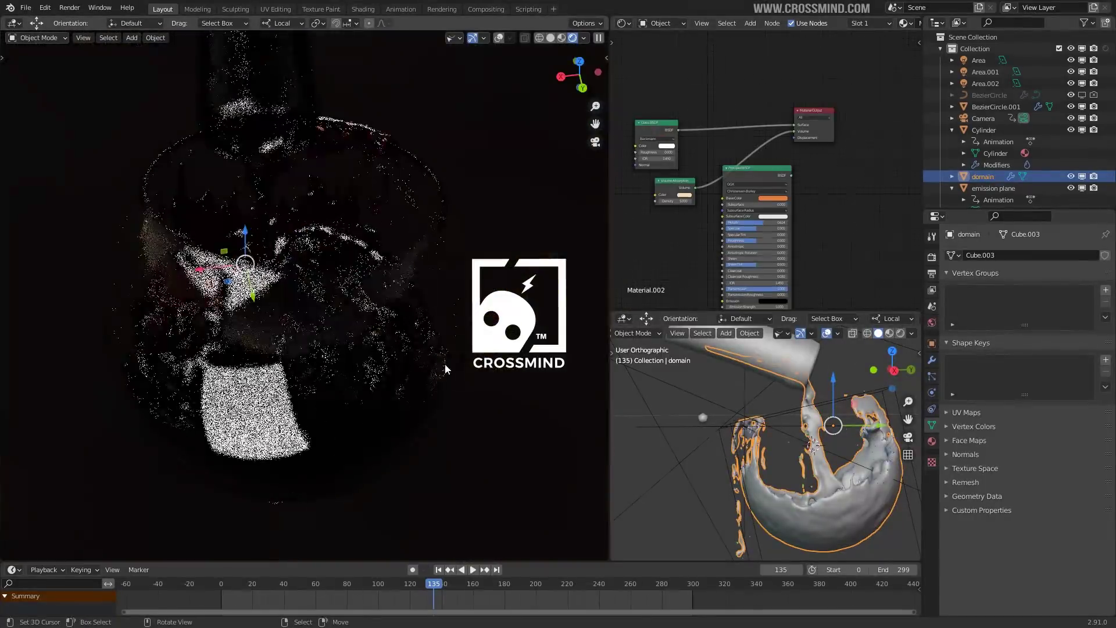
{"action": "key", "text": "ctrl+space"}
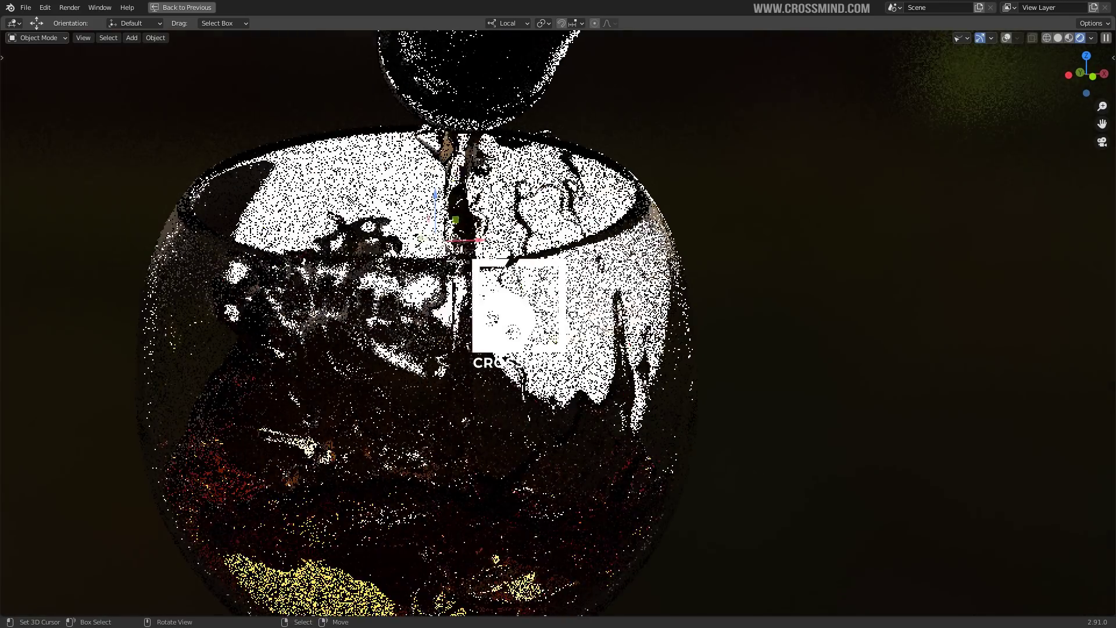
{"action": "middle_click_drag", "start_coordinate": [635, 390], "coordinate": [693, 374]}
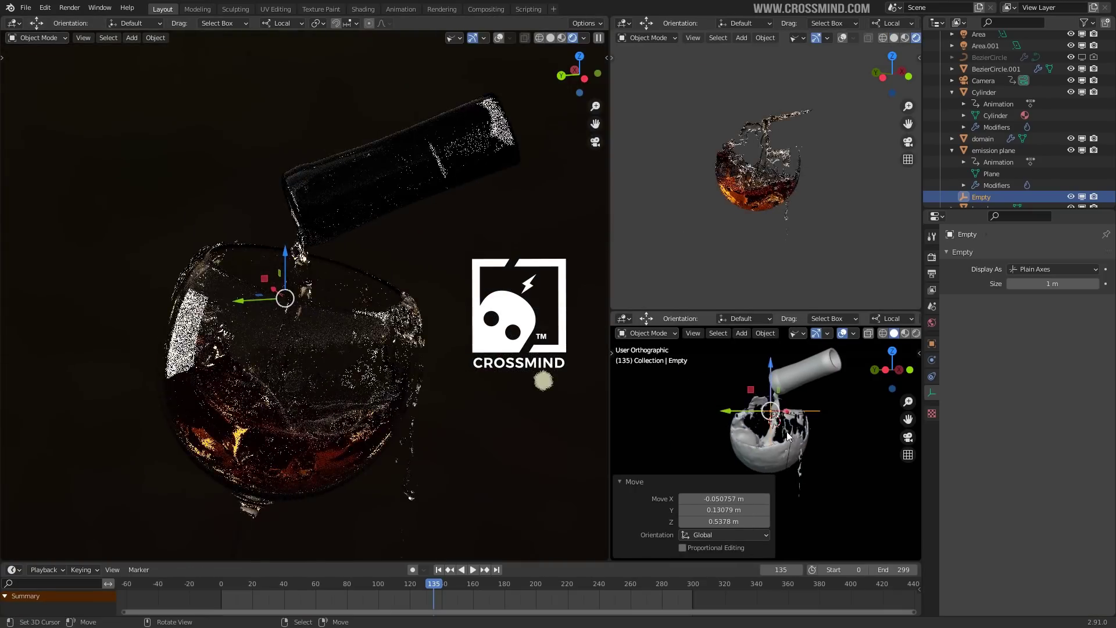
- Check the solid view's shading options and select the area light standing beside the glass
{"action": "middle_click_drag", "start_coordinate": [850, 440], "coordinate": [890, 377]}
{"action": "scroll", "coordinate": [905, 335], "scroll_direction": "down", "scroll_amount": 2}
{"action": "left_click", "coordinate": [912, 336]}
{"action": "left_click", "coordinate": [912, 187]}
{"action": "middle_click_drag", "start_coordinate": [835, 451], "coordinate": [839, 460]}
{"action": "right_click", "coordinate": [644, 437]}
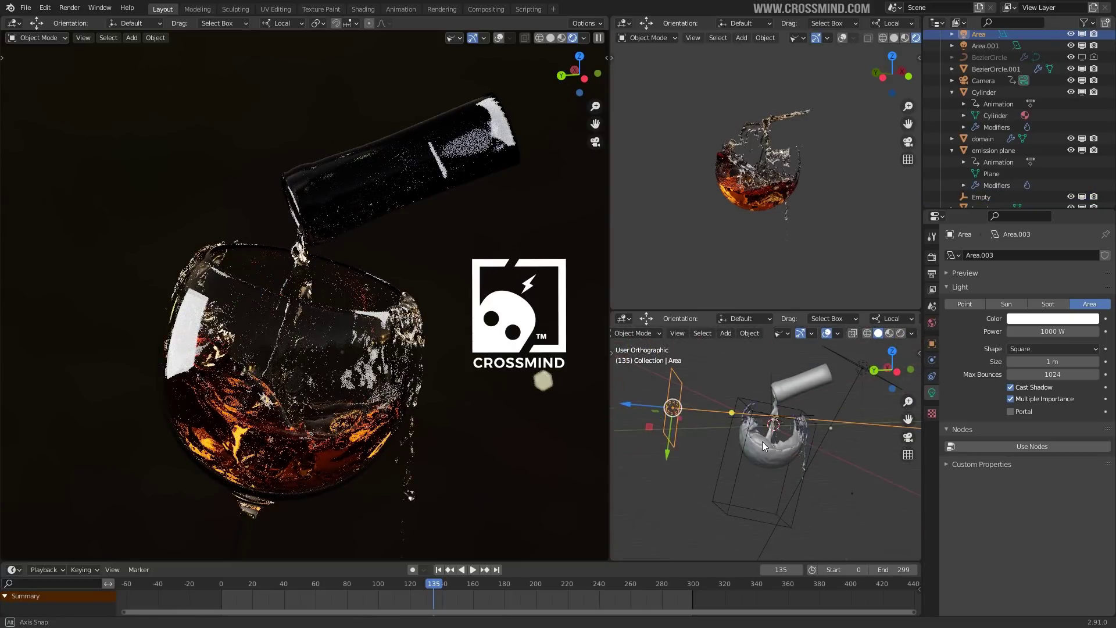